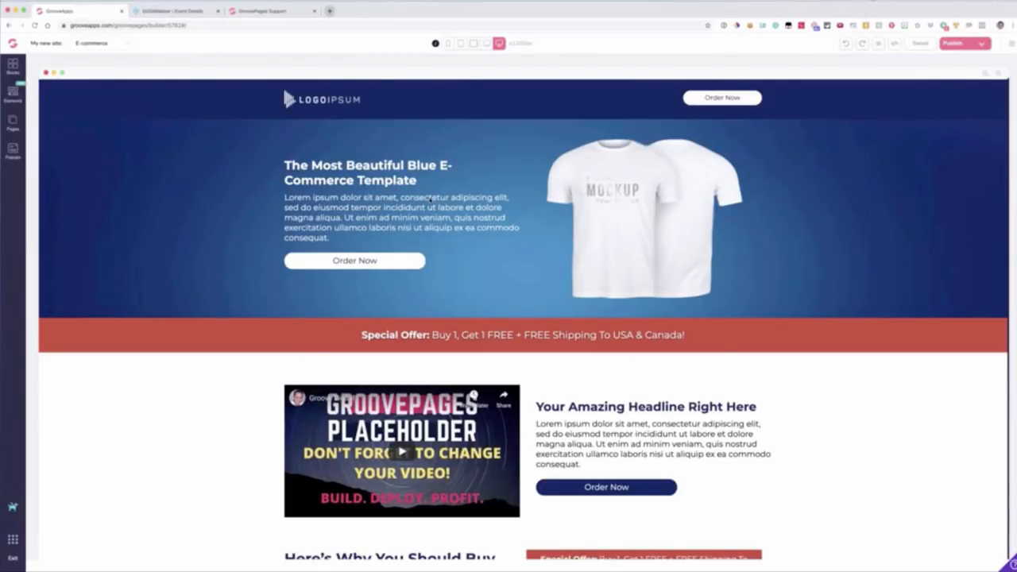
# Step: Open the zeplin.io website in a new browser tab and go to its projects
pyautogui.click(330, 11)
pyautogui.write('z')
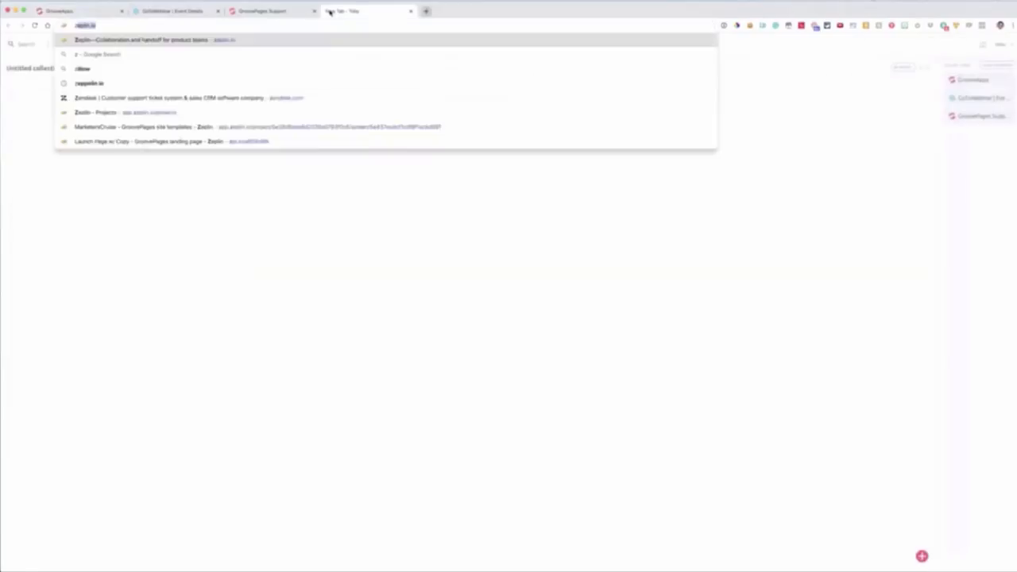
pyautogui.write('ep')
pyautogui.press('Return')
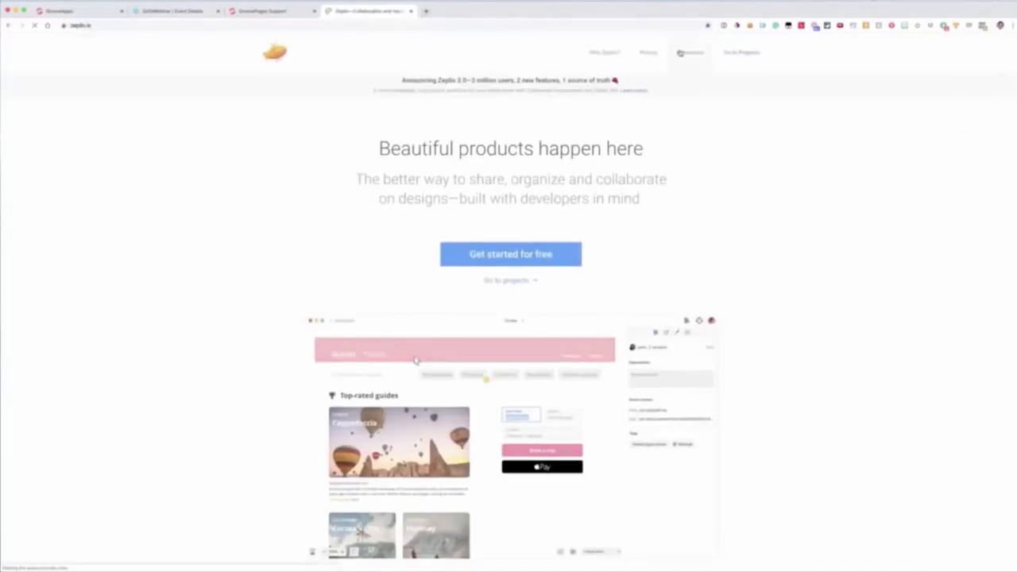
pyautogui.click(736, 52)
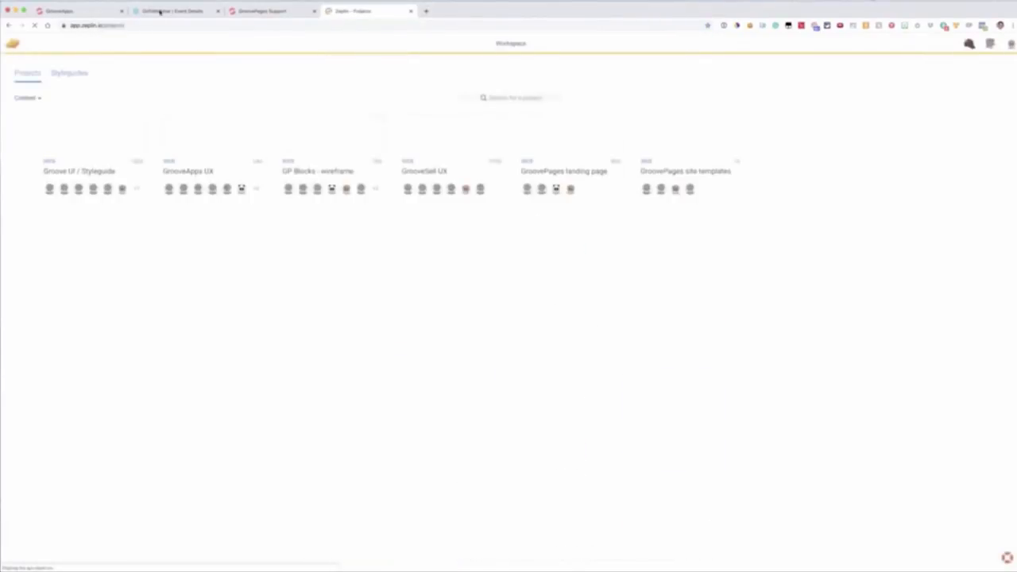
# Step: Return to the GroovePages builder and add the designed mountain cover block directly below the logo navigation bar
pyautogui.click(259, 11)
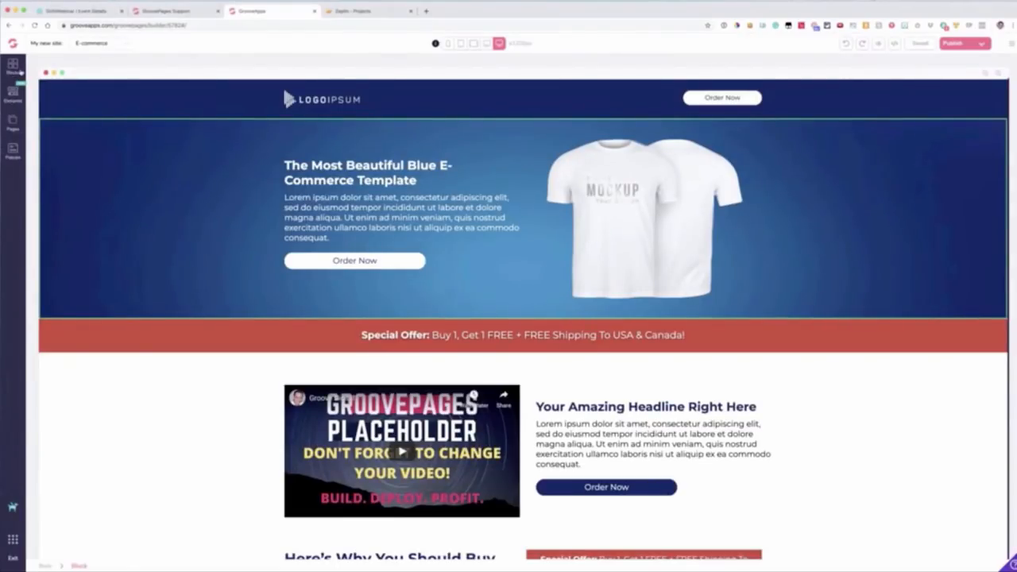
pyautogui.click(14, 67)
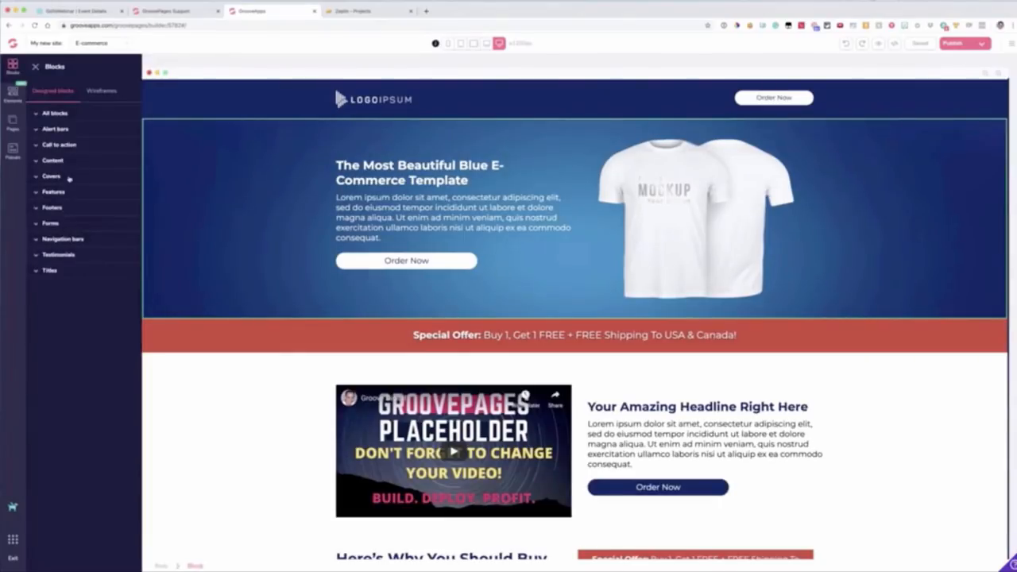
pyautogui.click(69, 177)
pyautogui.moveTo(79, 272); pyautogui.dragTo(405, 155)
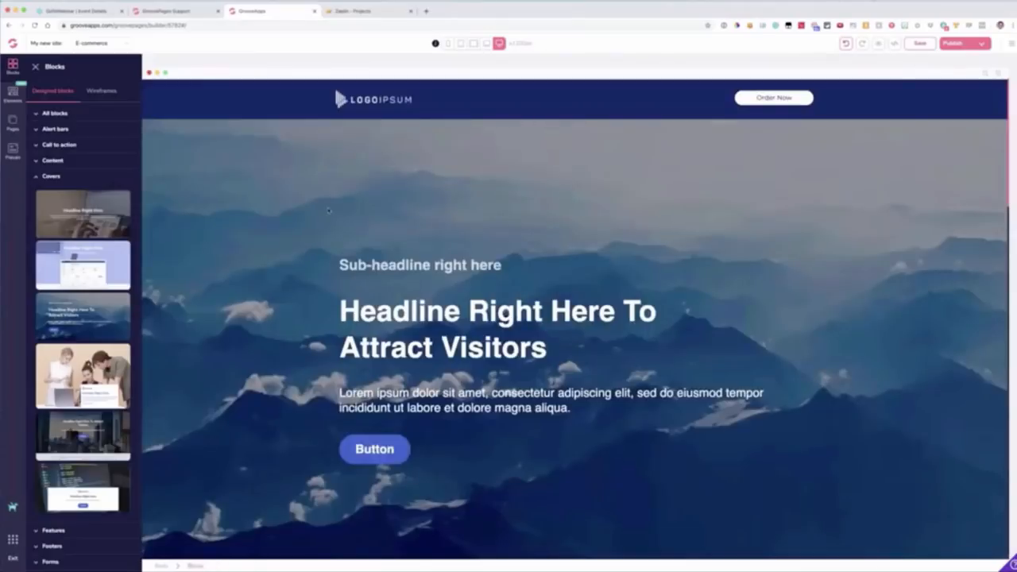
pyautogui.scroll(-3, 350, 198)
pyautogui.scroll(3, 328, 210)
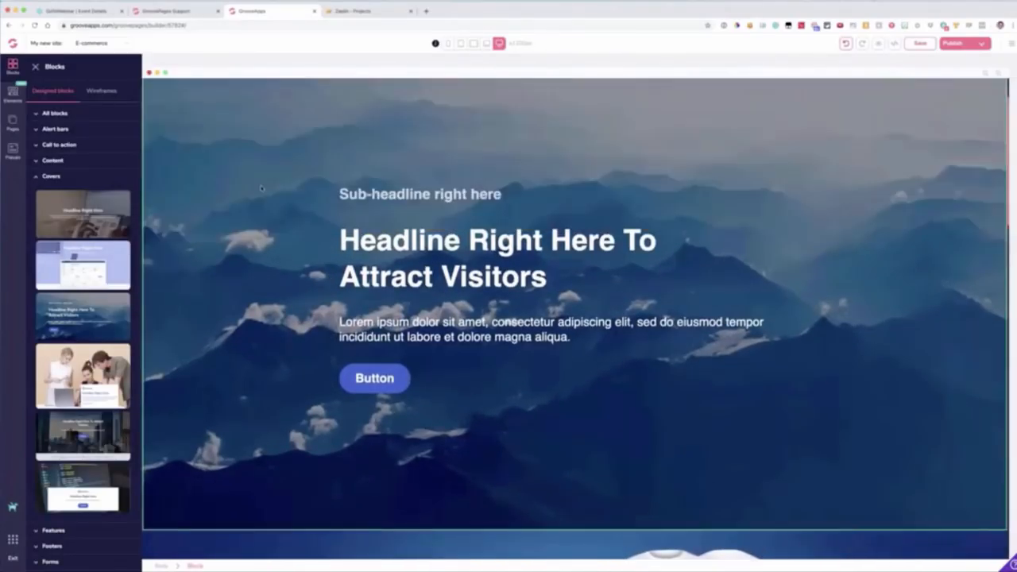
# Step: Delete the mountain cover block from the page
pyautogui.click(240, 162)
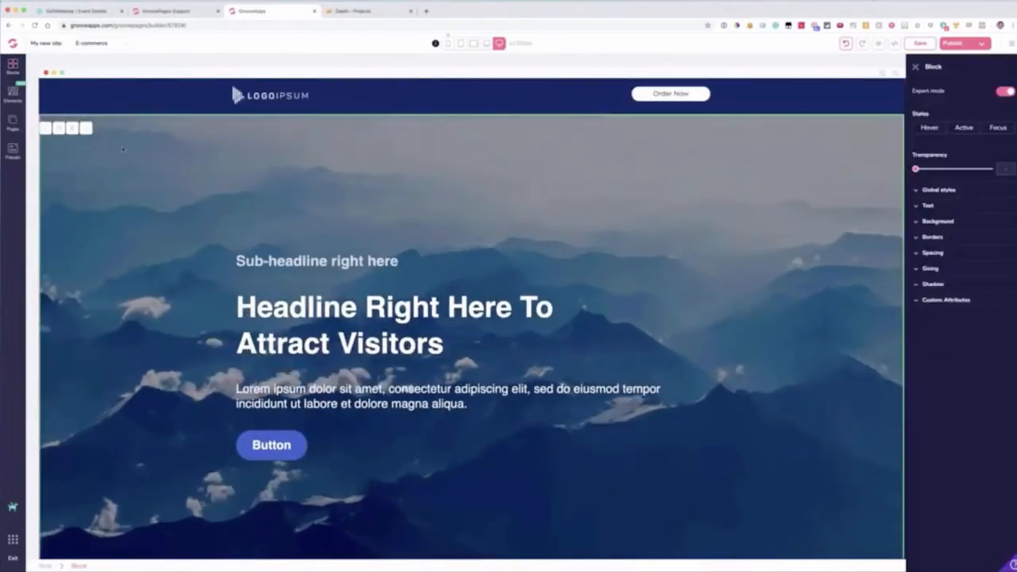
pyautogui.click(86, 128)
pyautogui.click(515, 303)
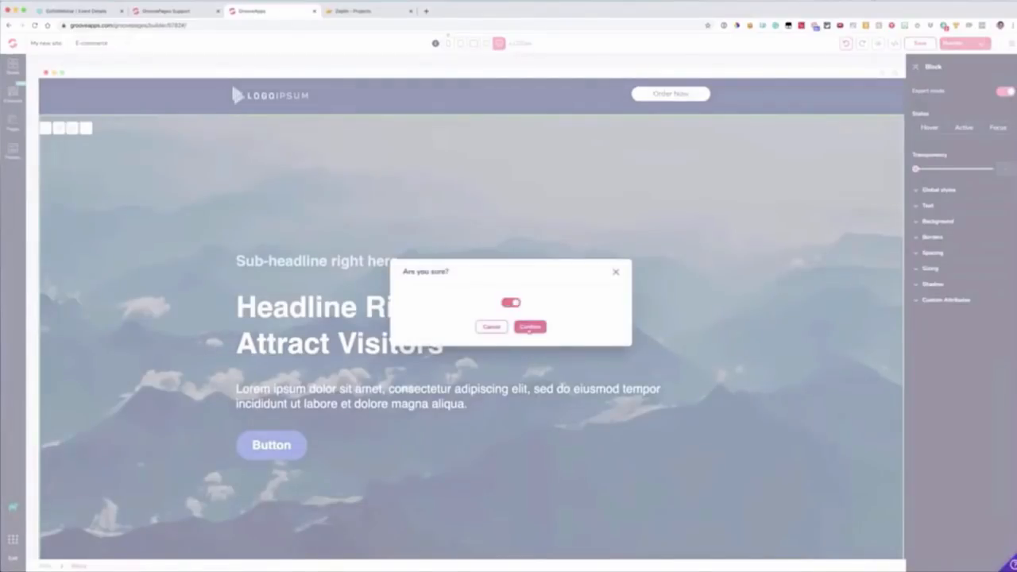
pyautogui.click(530, 327)
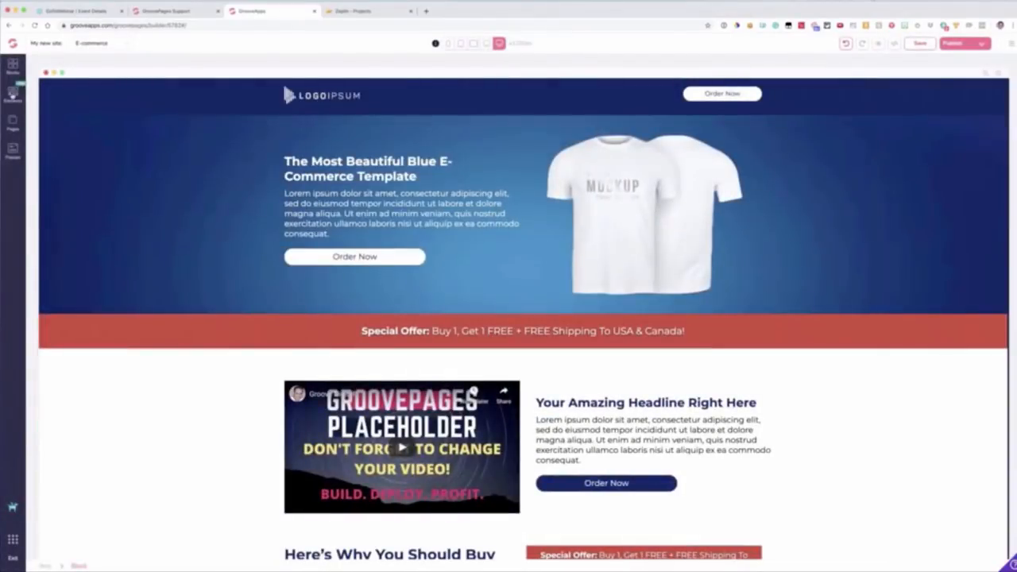
# Step: Add the wireframe footer with two link columns and an email subscription form below the existing black footer
pyautogui.click(19, 70)
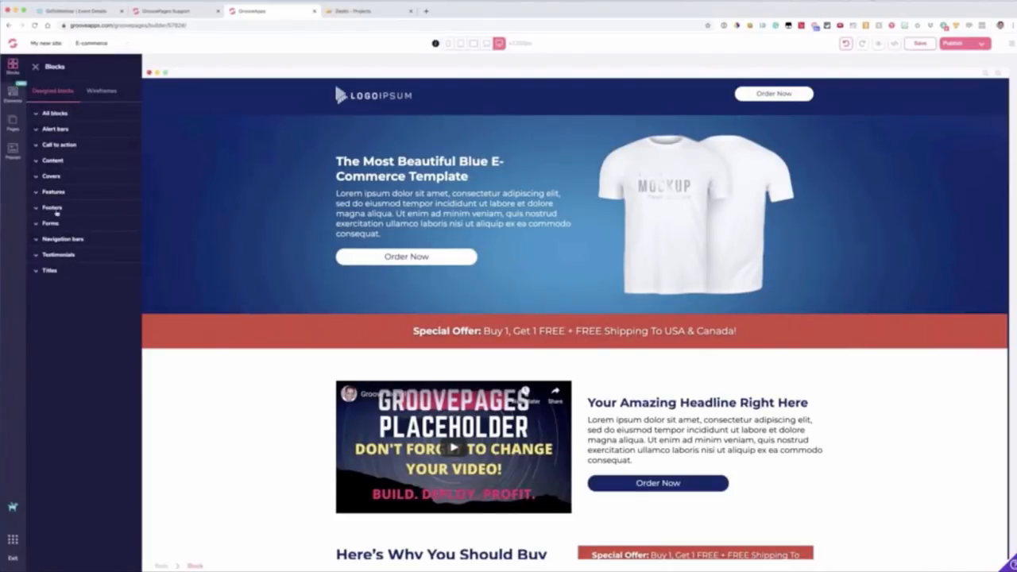
pyautogui.click(57, 209)
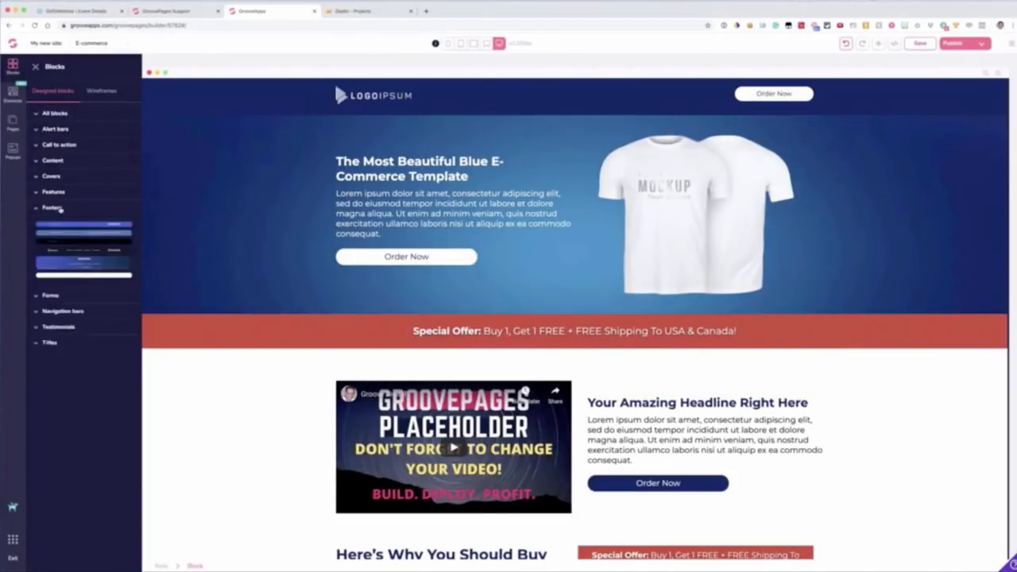
pyautogui.click(102, 92)
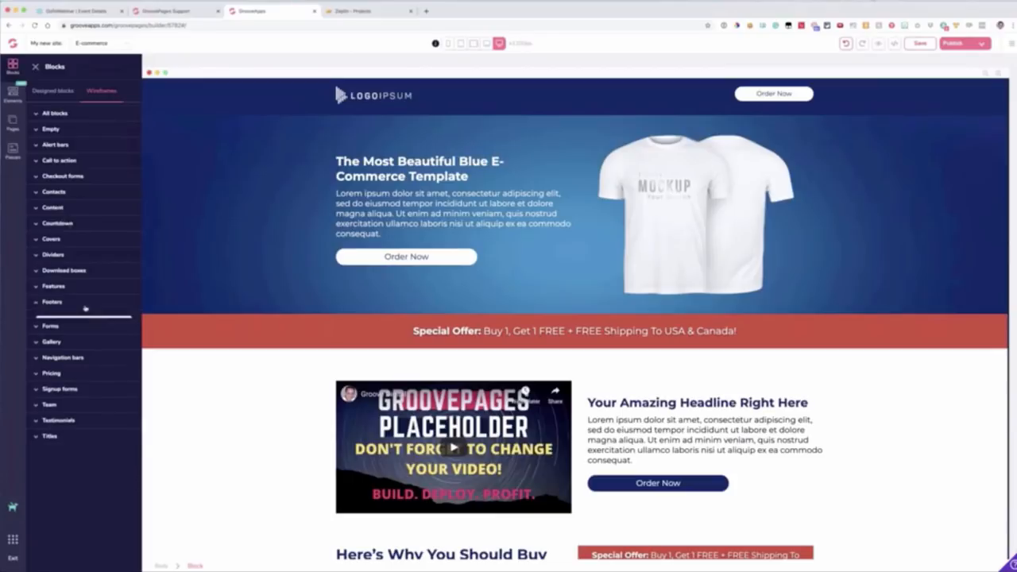
pyautogui.click(85, 305)
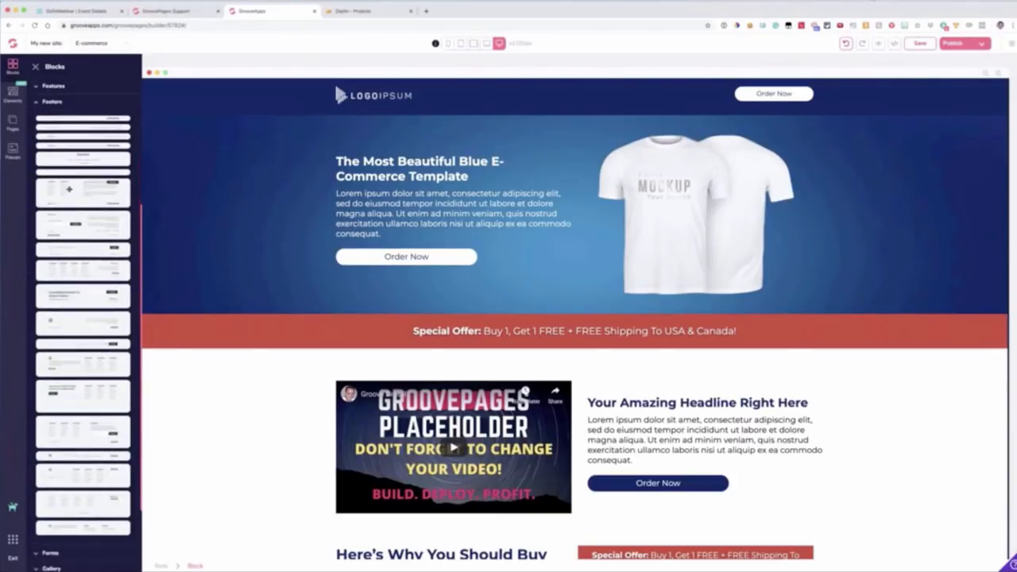
pyautogui.scroll(-15, 238, 233)
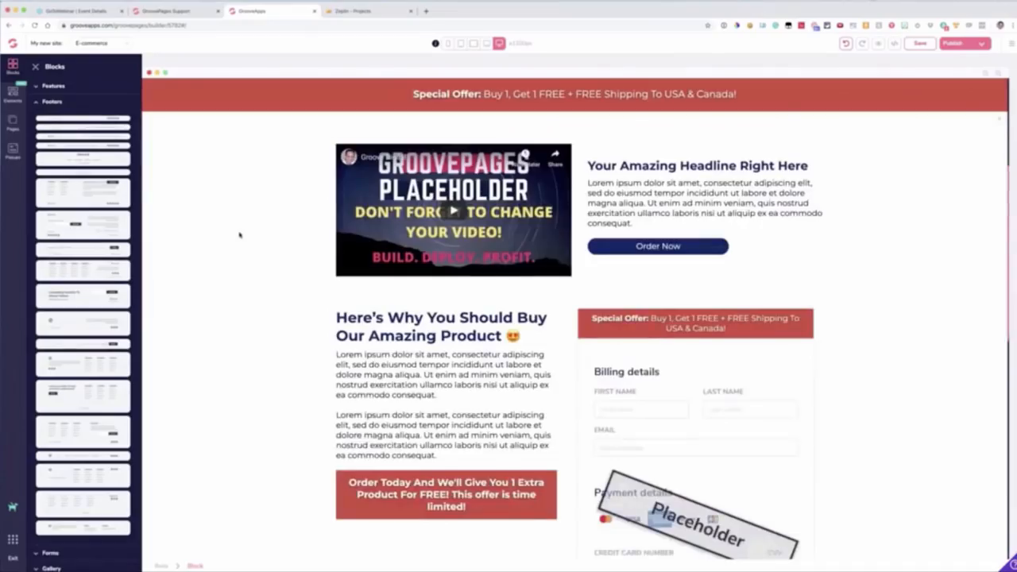
pyautogui.moveTo(82, 190); pyautogui.dragTo(437, 506)
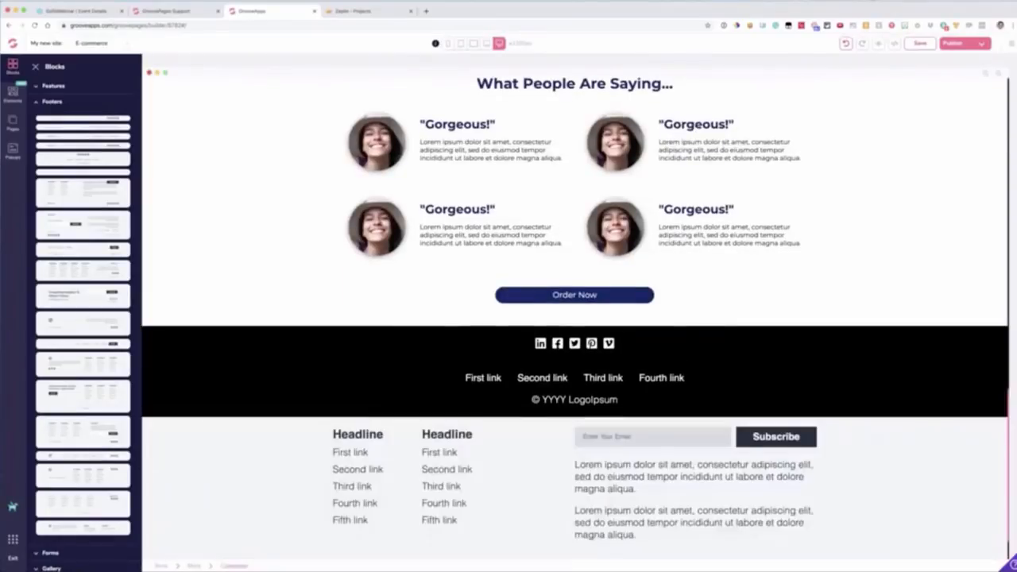
# Step: Delete the black footer block with the social icons and four links
pyautogui.click(195, 297)
pyautogui.click(86, 258)
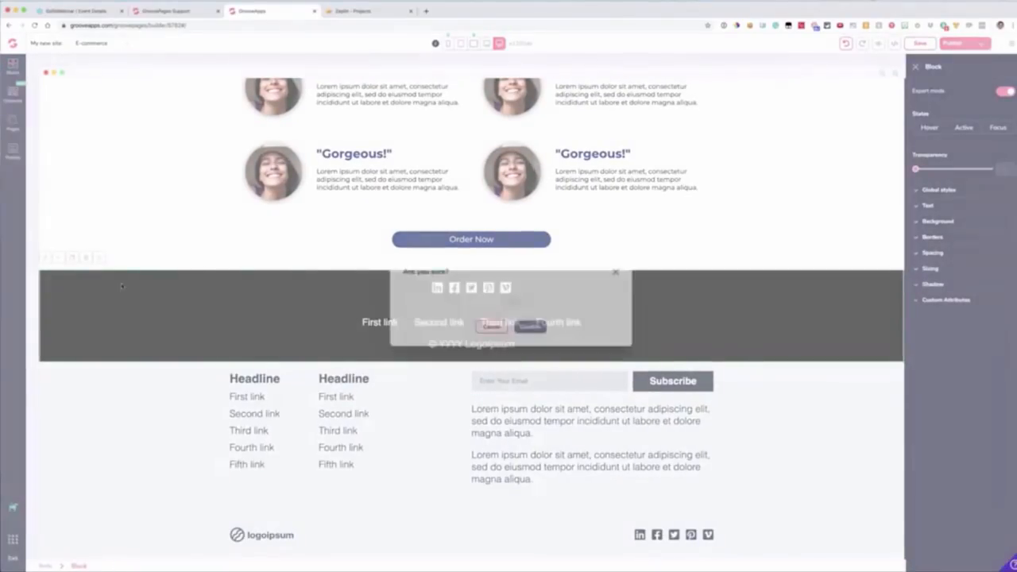
pyautogui.click(511, 302)
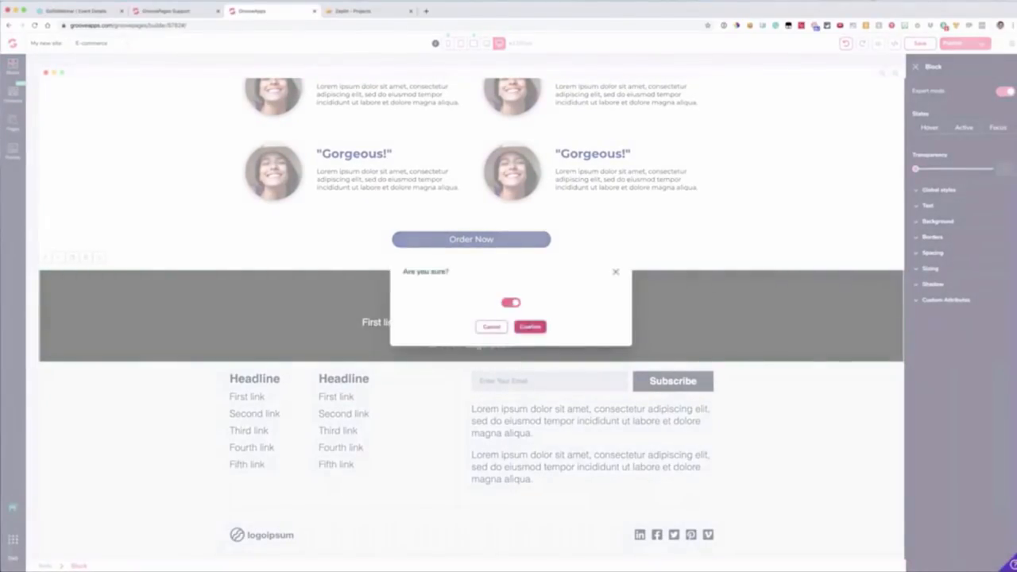
pyautogui.click(529, 326)
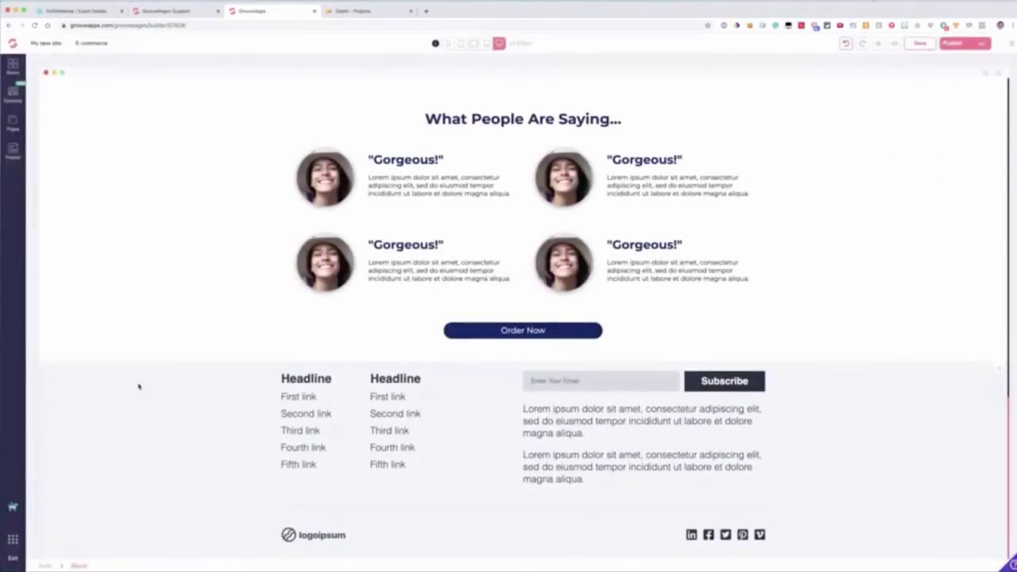
# Step: Set the background color of the subscription footer block to dark blue
pyautogui.click(133, 389)
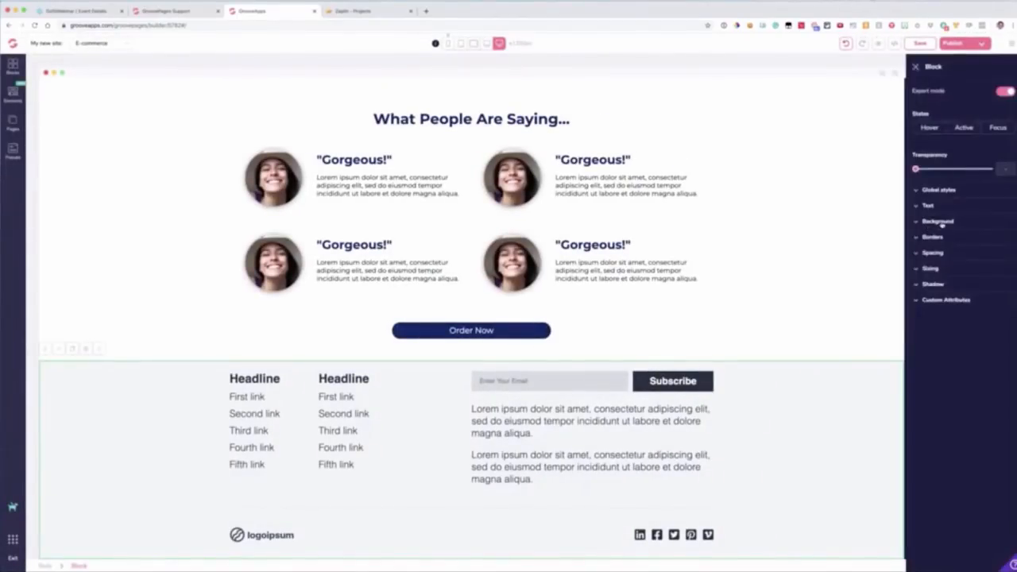
pyautogui.click(943, 222)
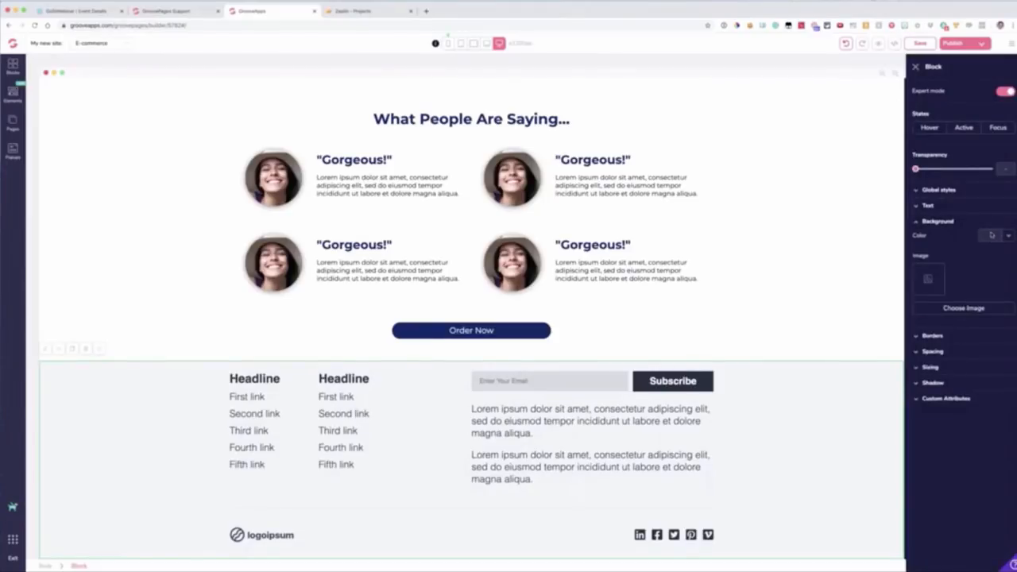
pyautogui.click(991, 234)
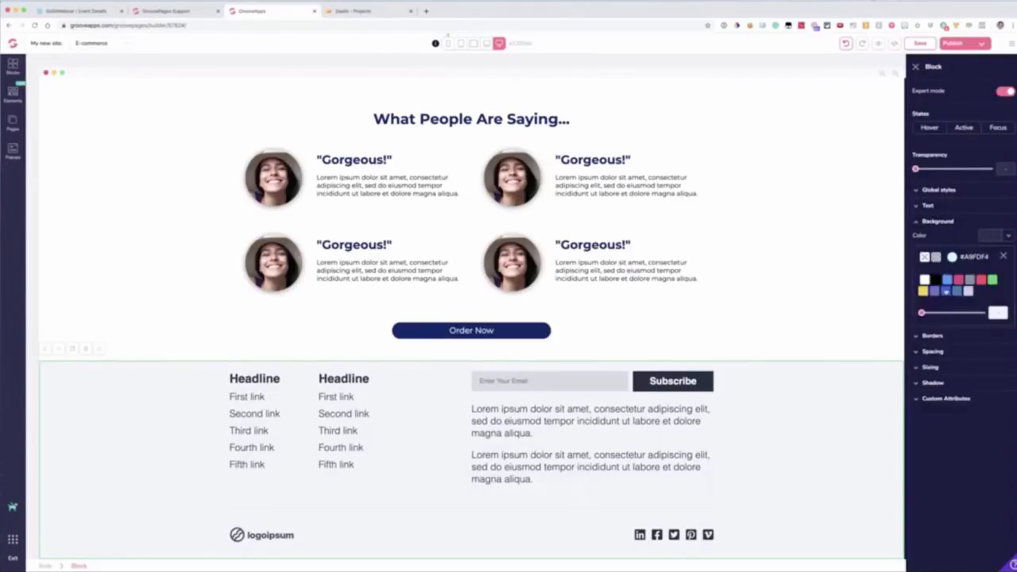
pyautogui.click(948, 296)
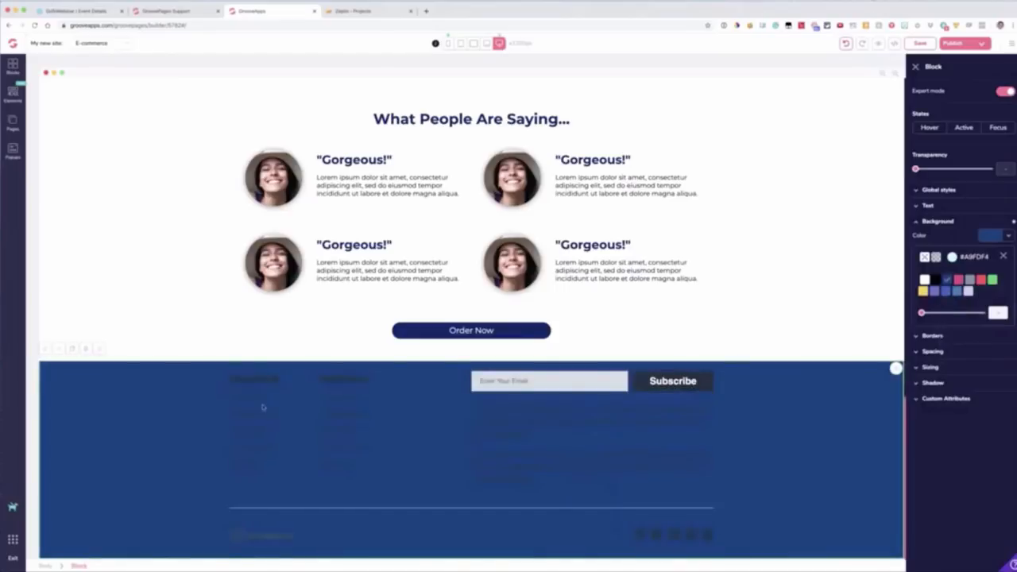
# Step: Set the text color of the first paragraph under the footer's email form to white
pyautogui.moveTo(503, 410); pyautogui.dragTo(503, 421)
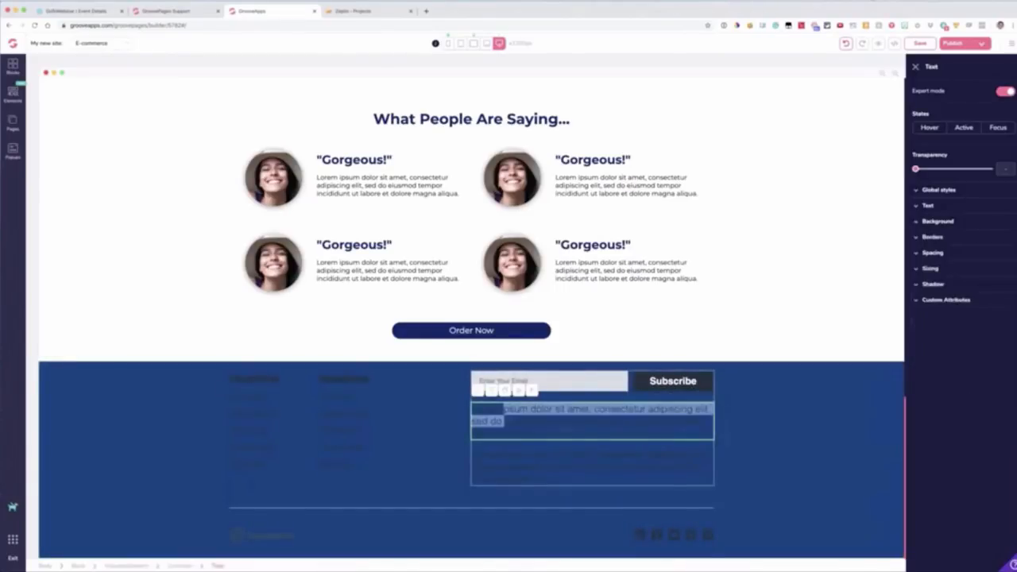
pyautogui.click(929, 205)
pyautogui.click(994, 268)
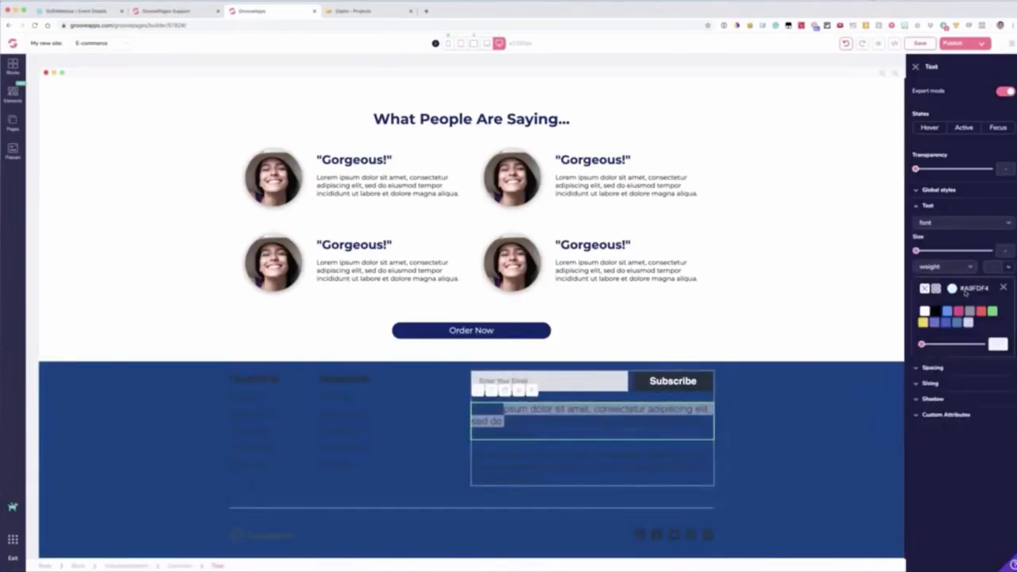
pyautogui.click(925, 311)
pyautogui.click(154, 415)
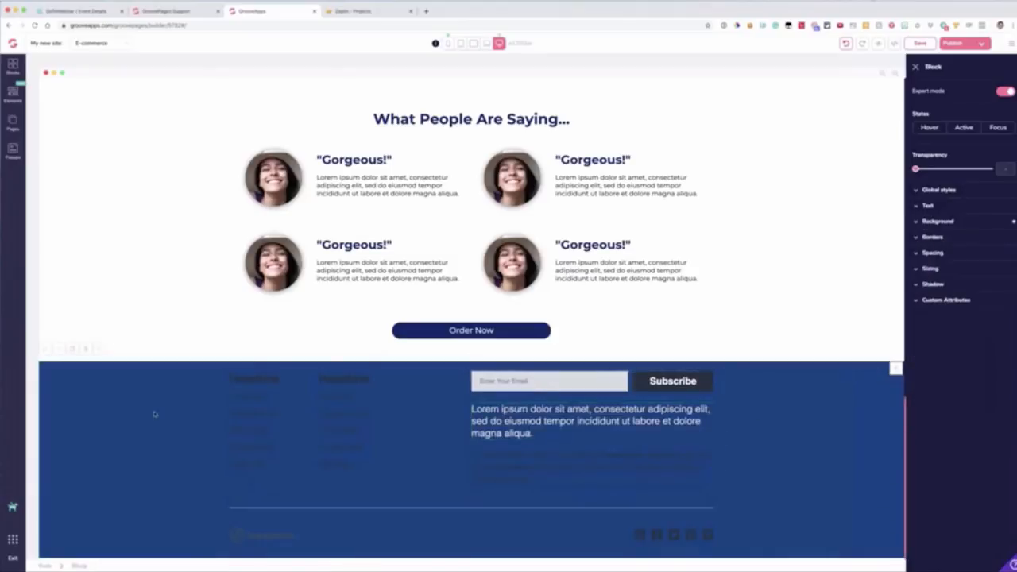
# Step: Add the wireframe pricing block with Free, $7, $27 and $47 plans between the video section and "Here's Why You Should Buy Our Amazing Product"
pyautogui.scroll(10, 154, 413)
pyautogui.scroll(4, 144, 193)
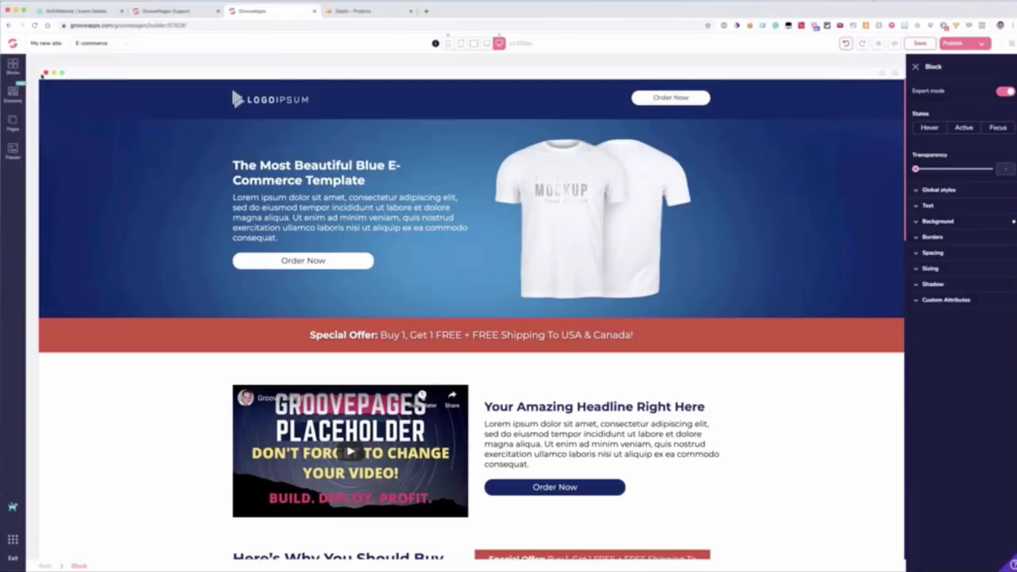
pyautogui.click(13, 67)
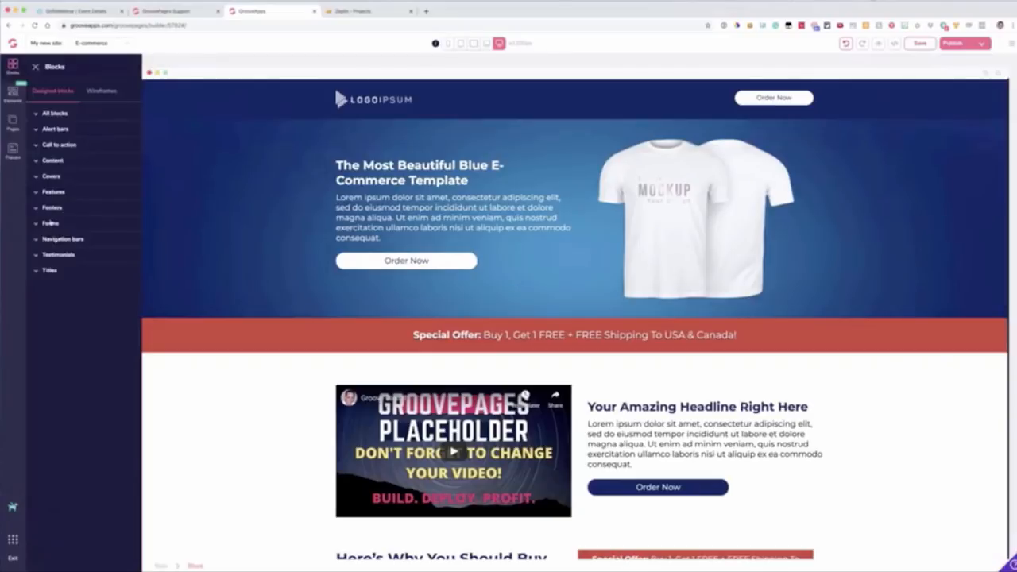
pyautogui.click(50, 223)
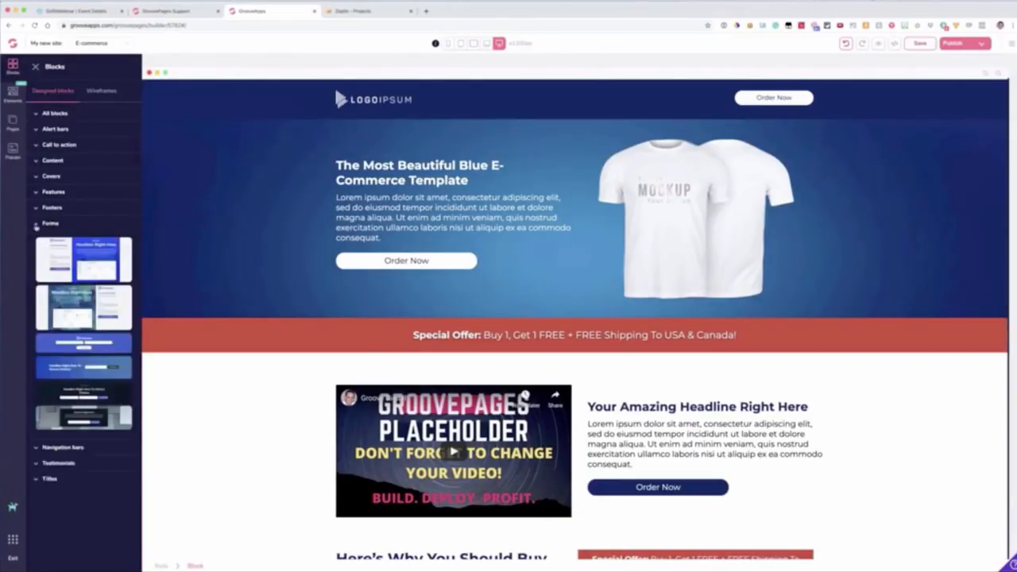
pyautogui.click(37, 225)
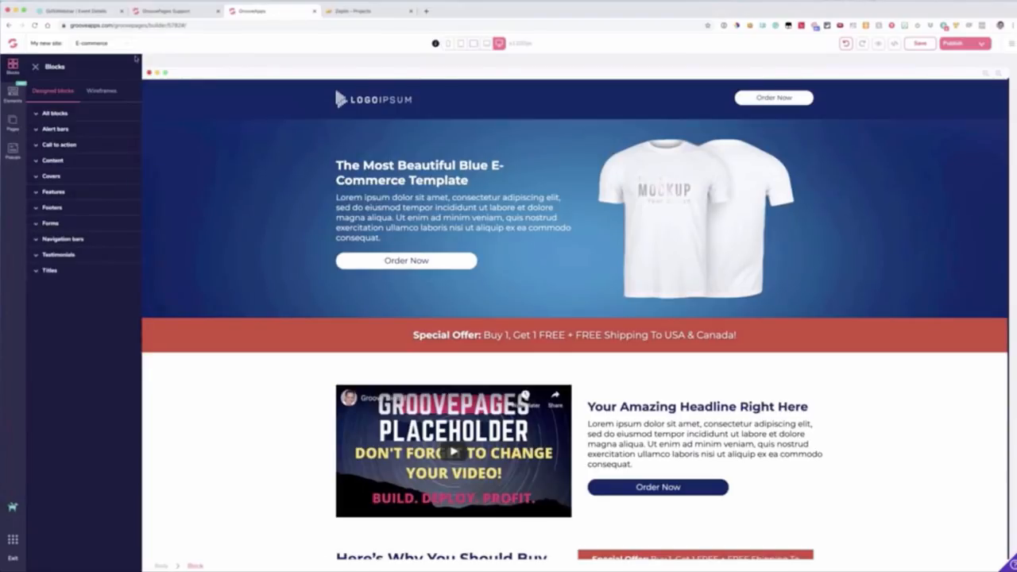
pyautogui.click(102, 90)
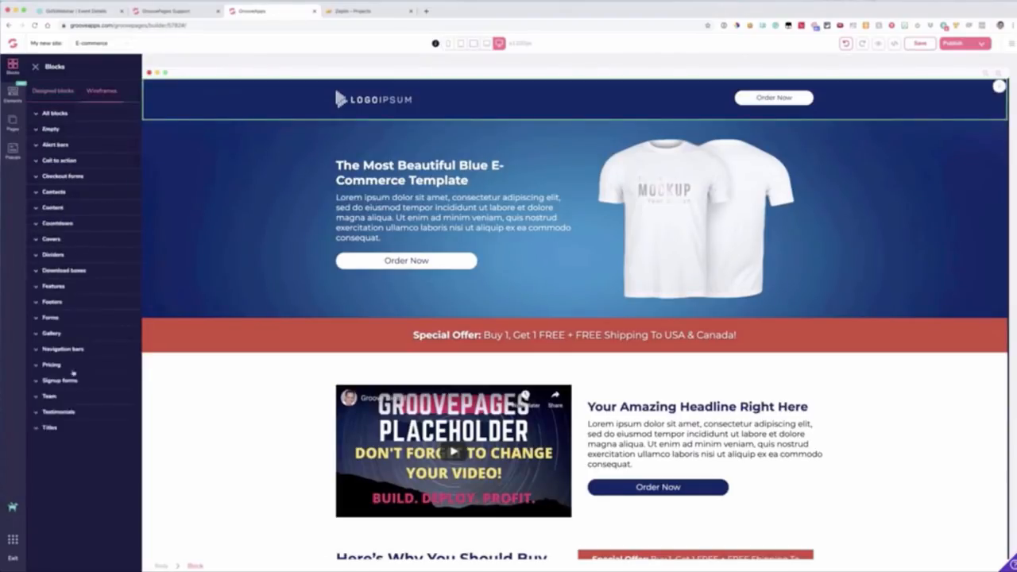
pyautogui.click(52, 365)
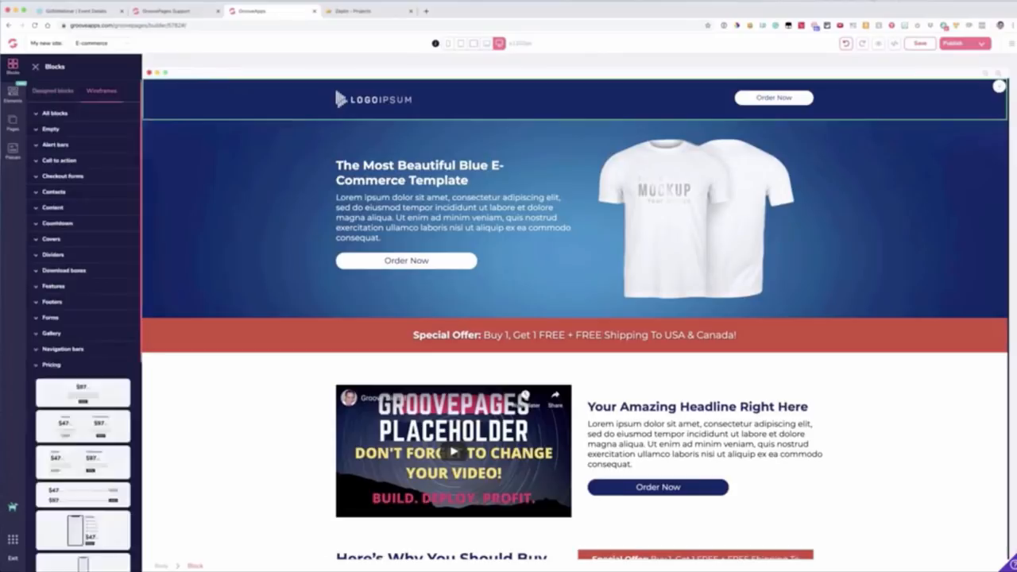
pyautogui.scroll(-10, 87, 318)
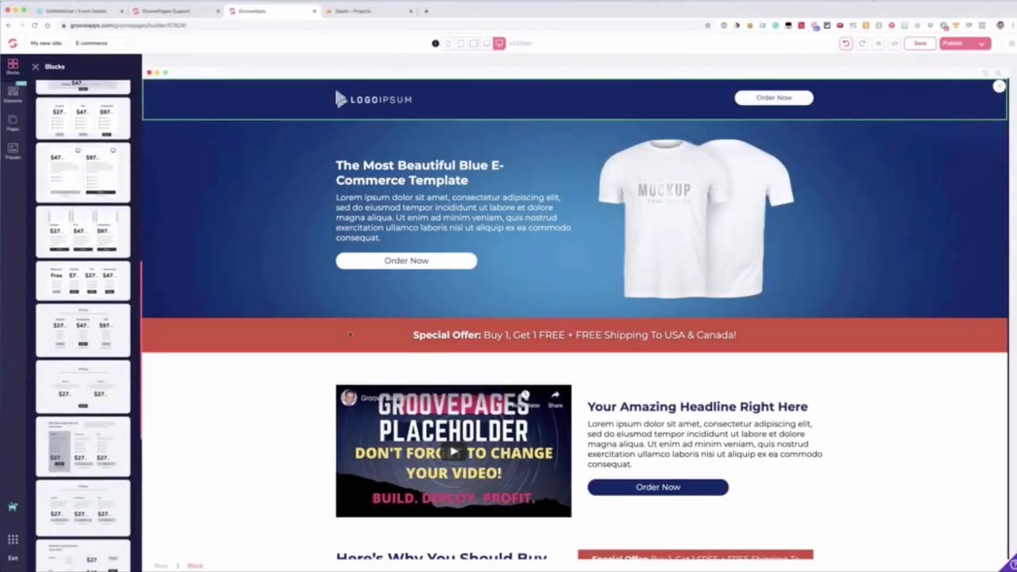
pyautogui.moveTo(350, 333); pyautogui.dragTo(415, 384)
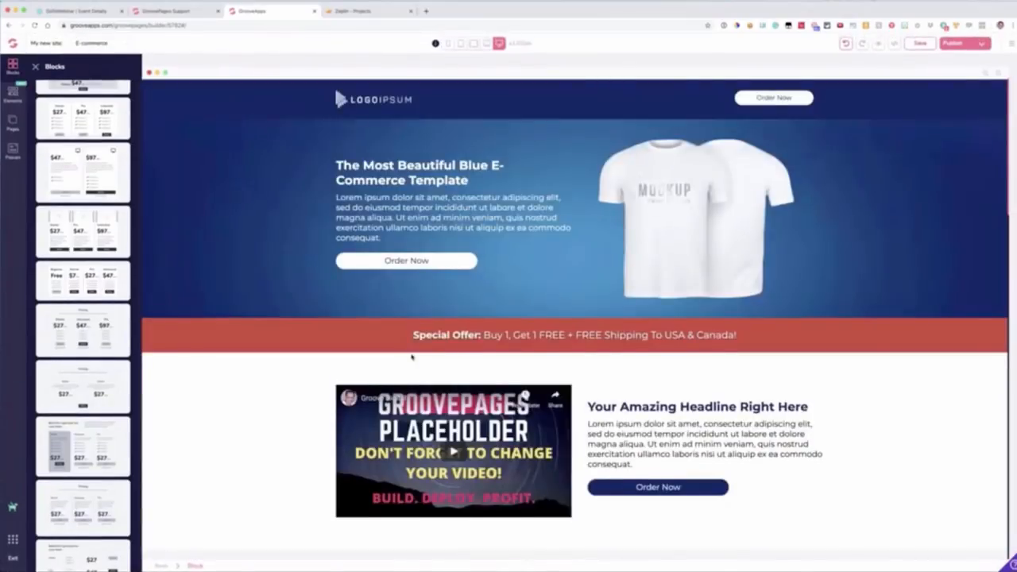
pyautogui.scroll(-5, 412, 358)
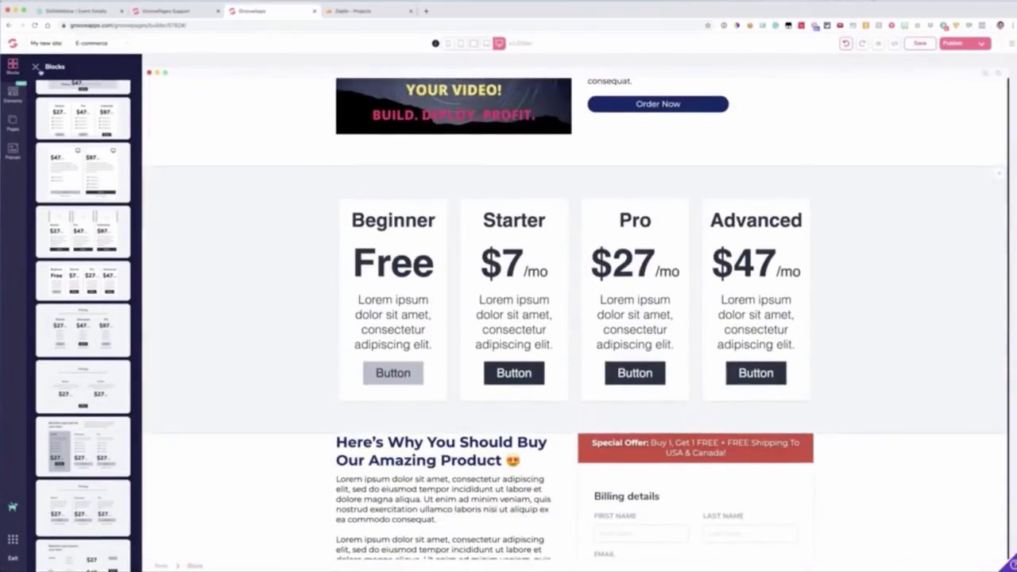
# Step: Add the wireframe single-testimonial block titled "What people say" between the video section and the pricing block
pyautogui.click(36, 67)
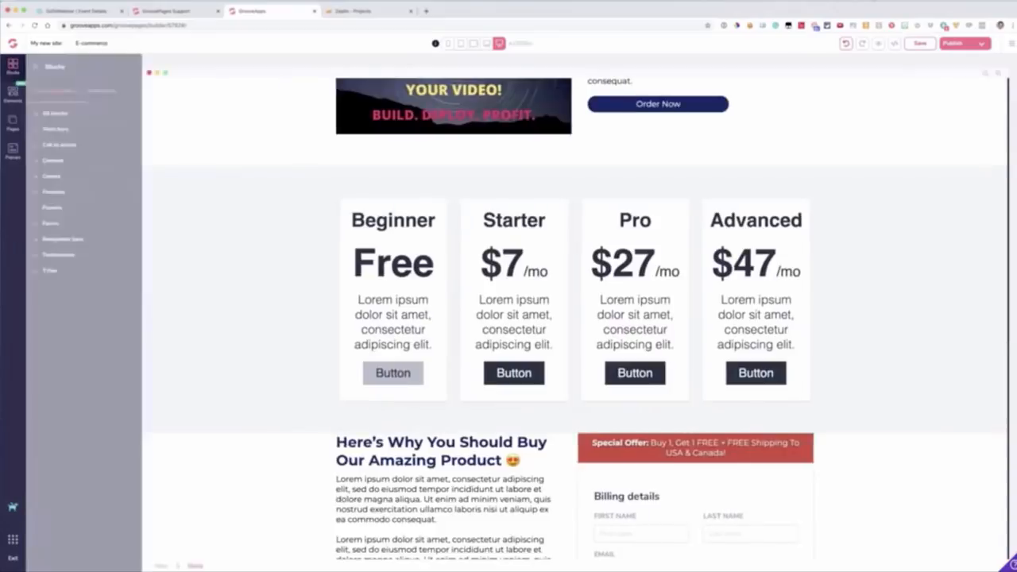
pyautogui.click(104, 91)
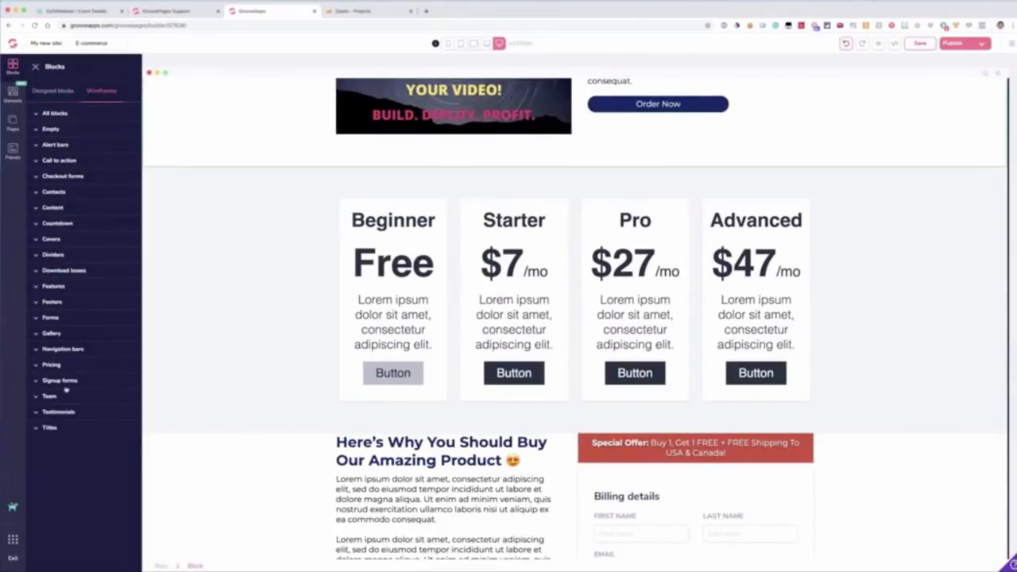
pyautogui.click(79, 412)
pyautogui.scroll(-4, 79, 374)
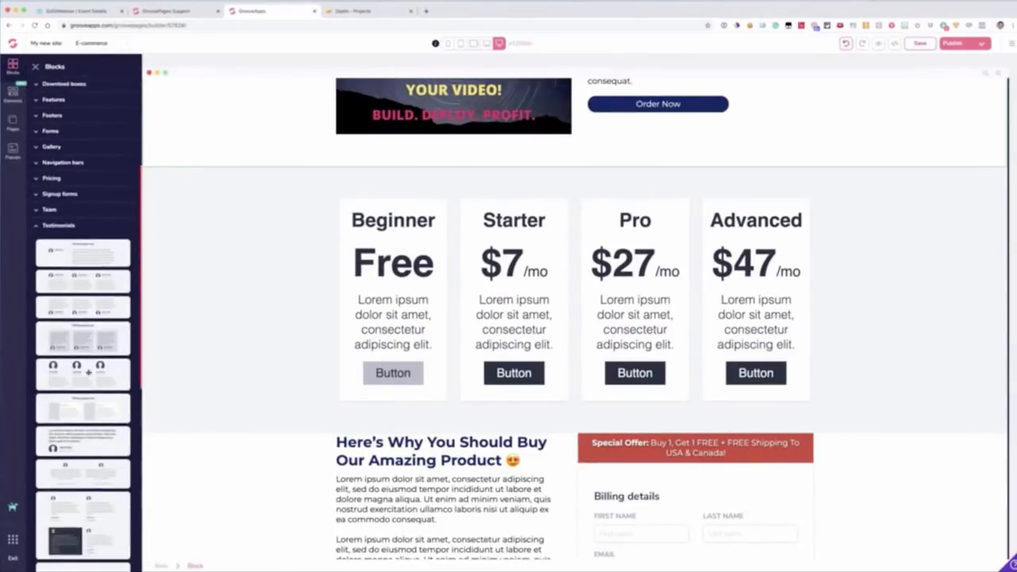
pyautogui.moveTo(82, 259); pyautogui.dragTo(310, 259)
# Step: Add the wireframe block with three testimonial columns, quotes above avatars, below the checkout form section
pyautogui.scroll(-5, 265, 267)
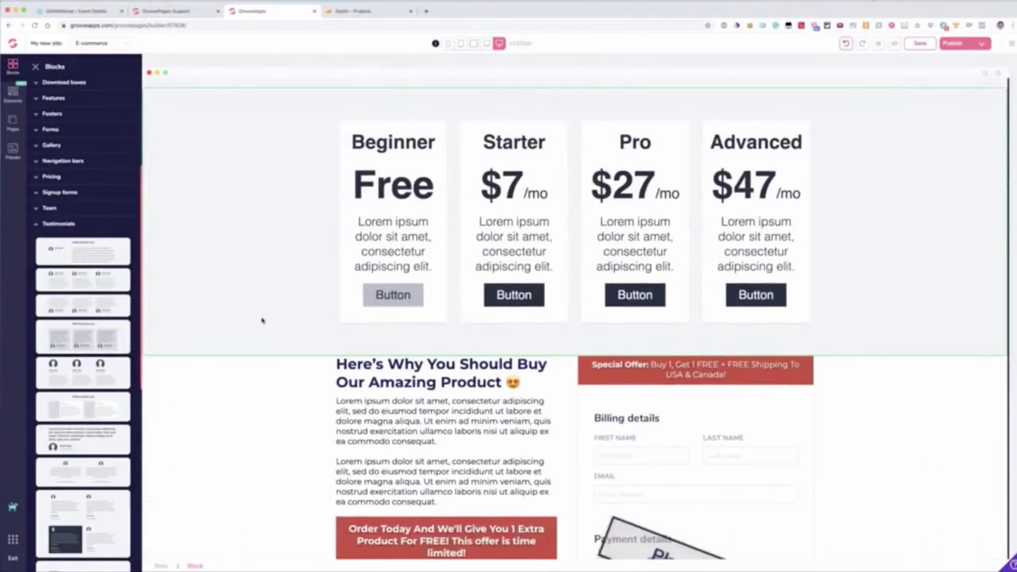
pyautogui.moveTo(215, 341); pyautogui.dragTo(353, 359)
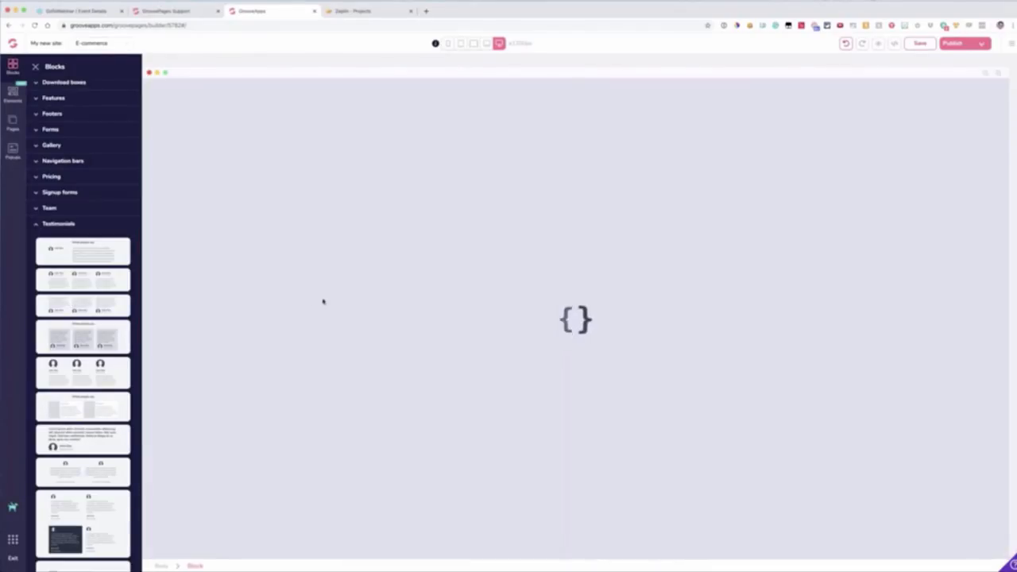
pyautogui.scroll(-5, 902, 335)
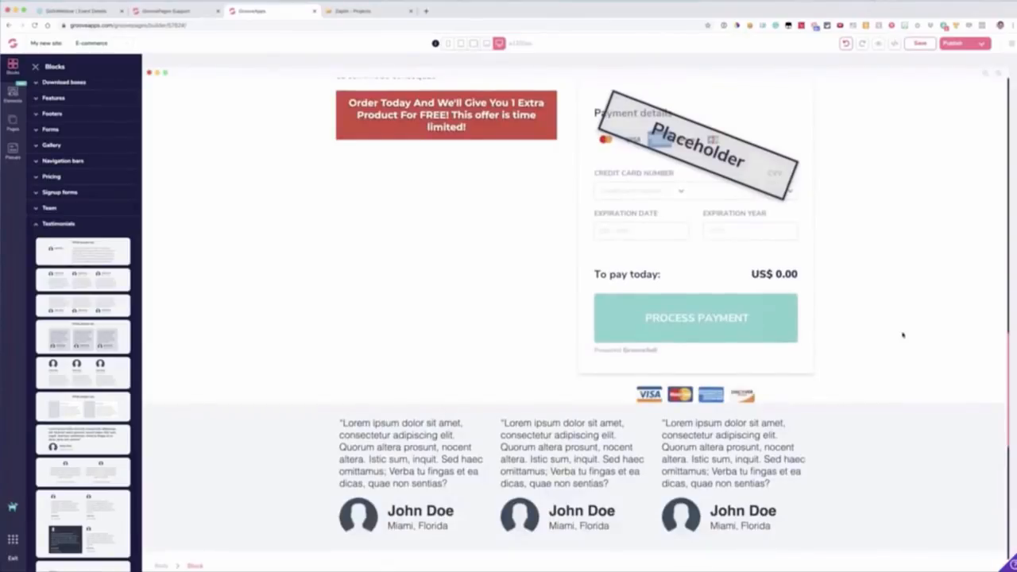
# Step: Move the three-column testimonial block up between the pricing block and "Here's Why You Should Buy Our Amazing Product"
pyautogui.click(996, 411)
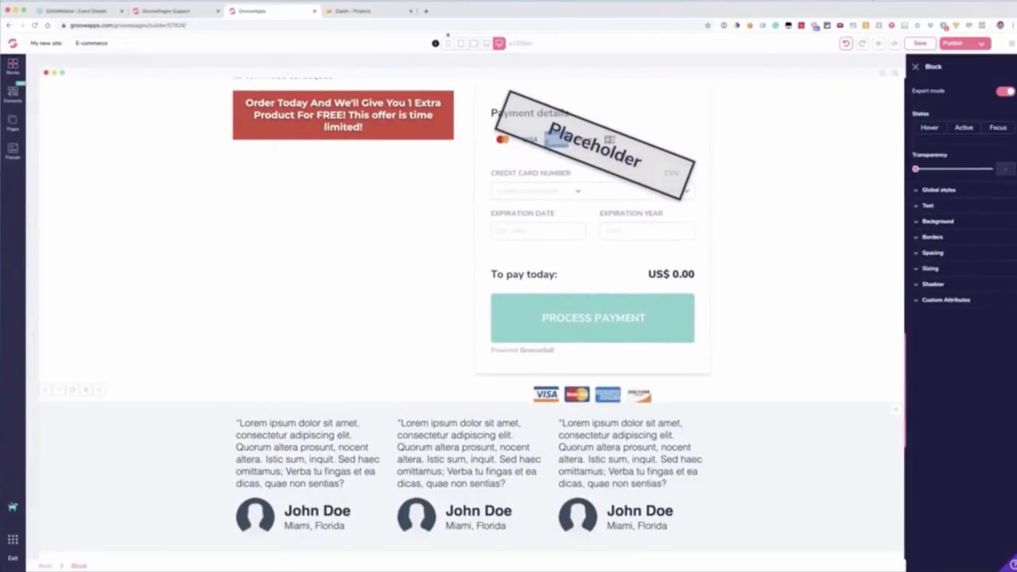
pyautogui.moveTo(883, 410); pyautogui.dragTo(834, 123)
pyautogui.scroll(6, 827, 262)
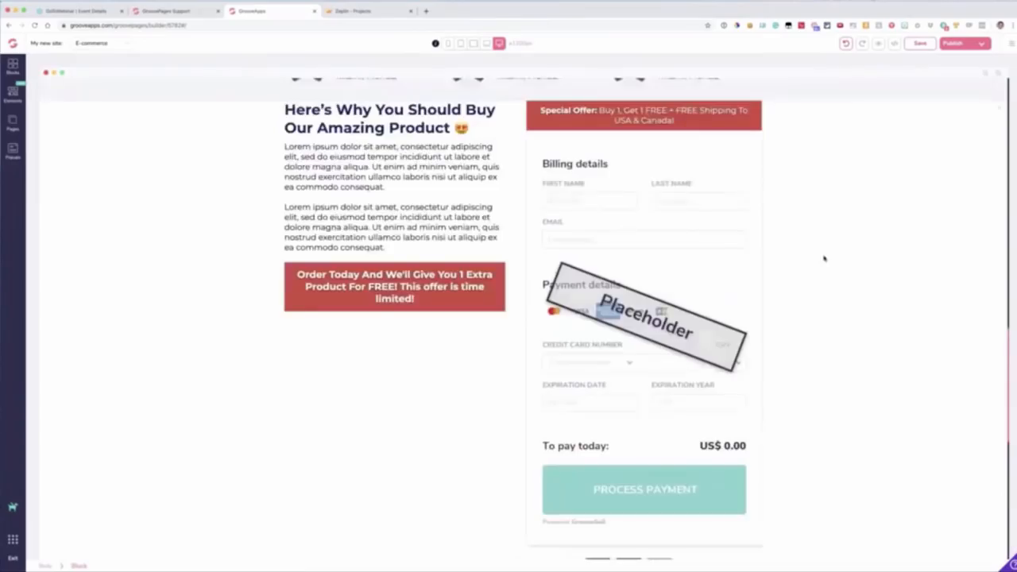
pyautogui.scroll(-4, 930, 390)
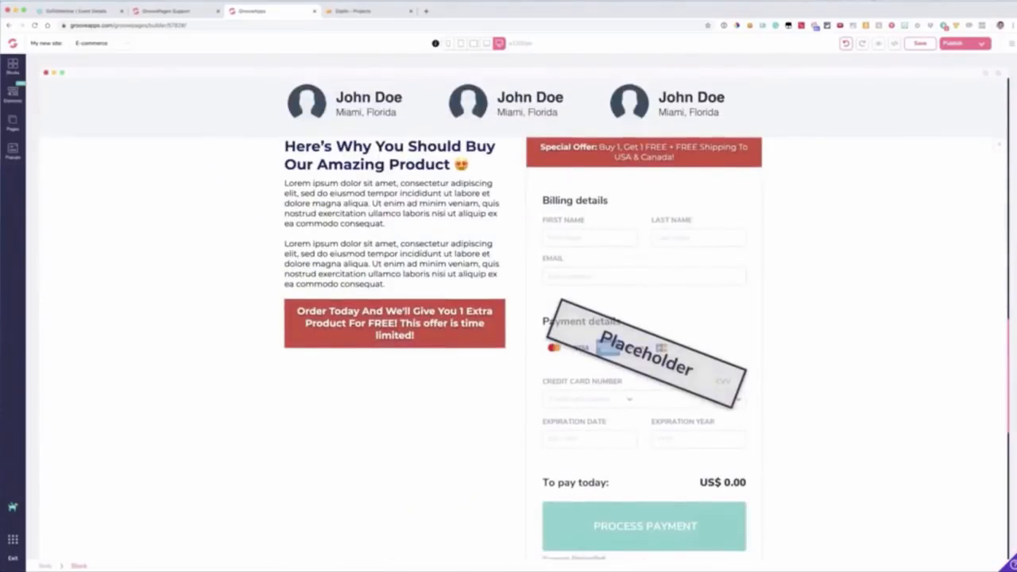
pyautogui.moveTo(1000, 144); pyautogui.dragTo(946, 486)
pyautogui.scroll(-3, 871, 445)
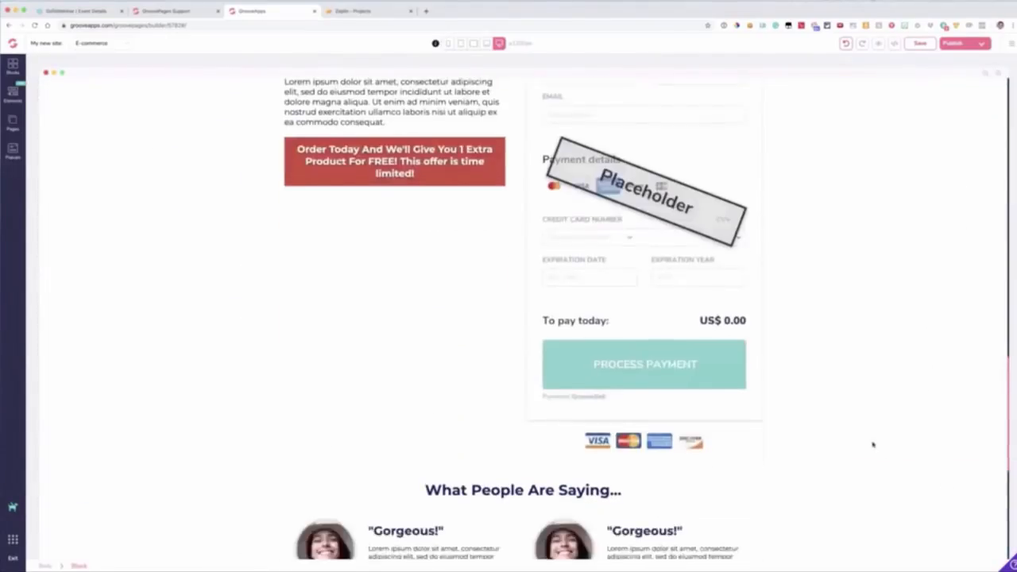
pyautogui.scroll(1, 869, 437)
pyautogui.scroll(7, 867, 436)
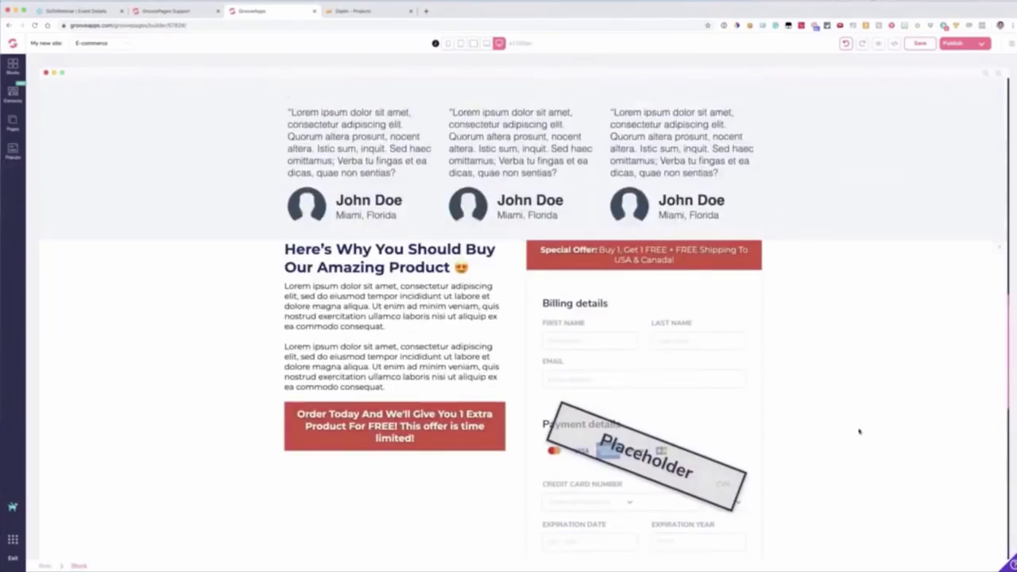
pyautogui.scroll(3, 379, 270)
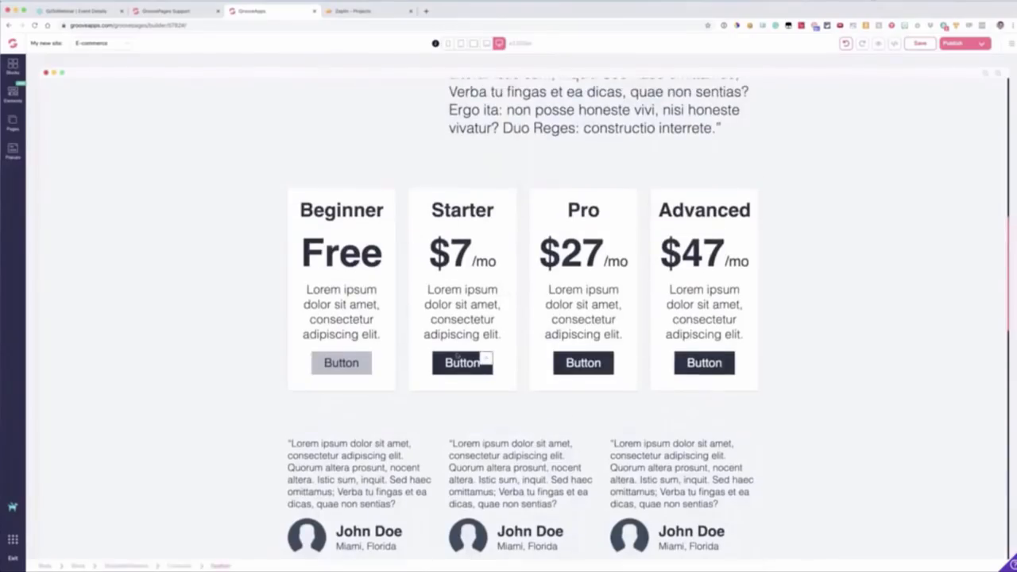
pyautogui.click(457, 357)
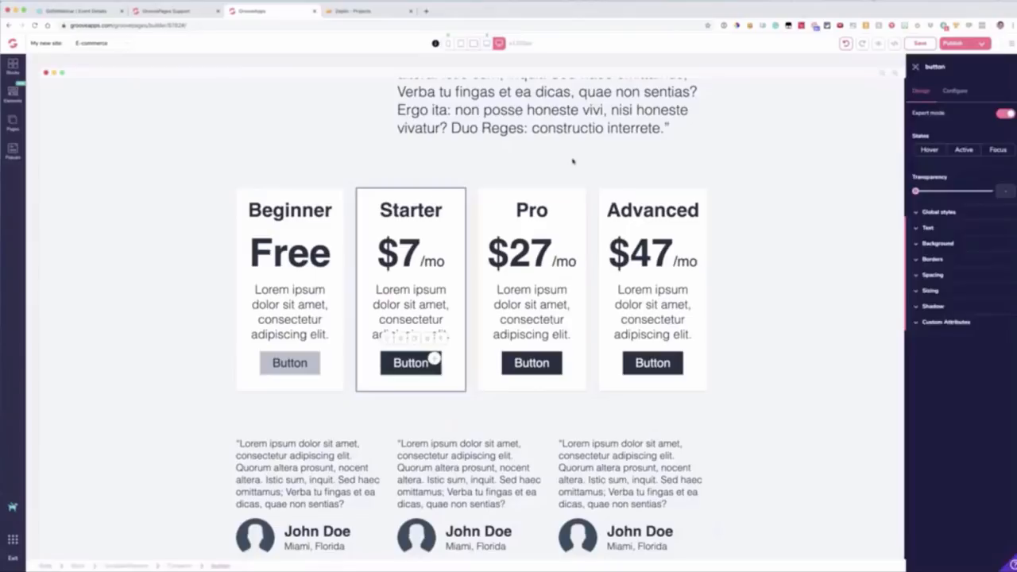
pyautogui.scroll(3, 513, 141)
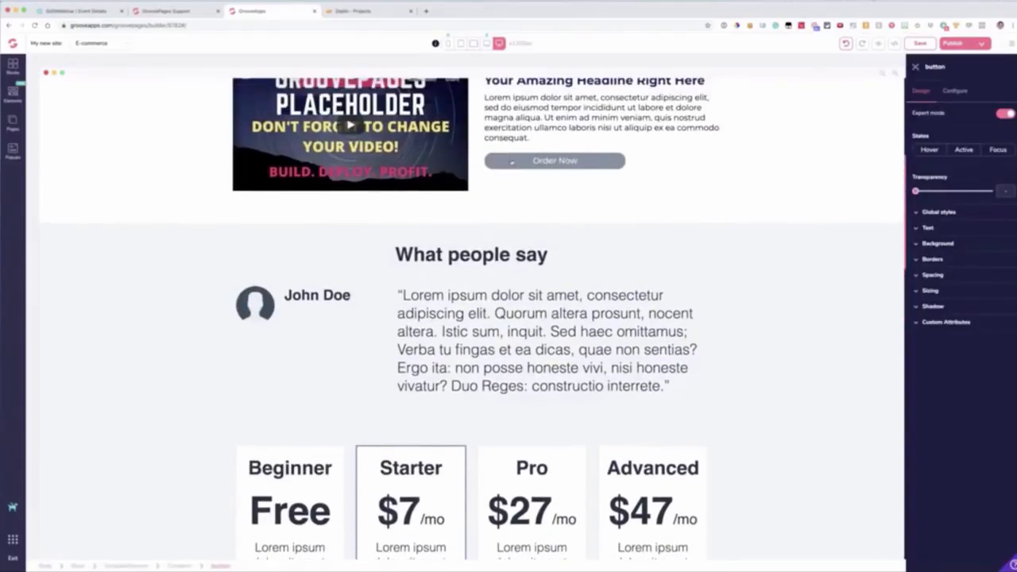
pyautogui.scroll(2, 511, 163)
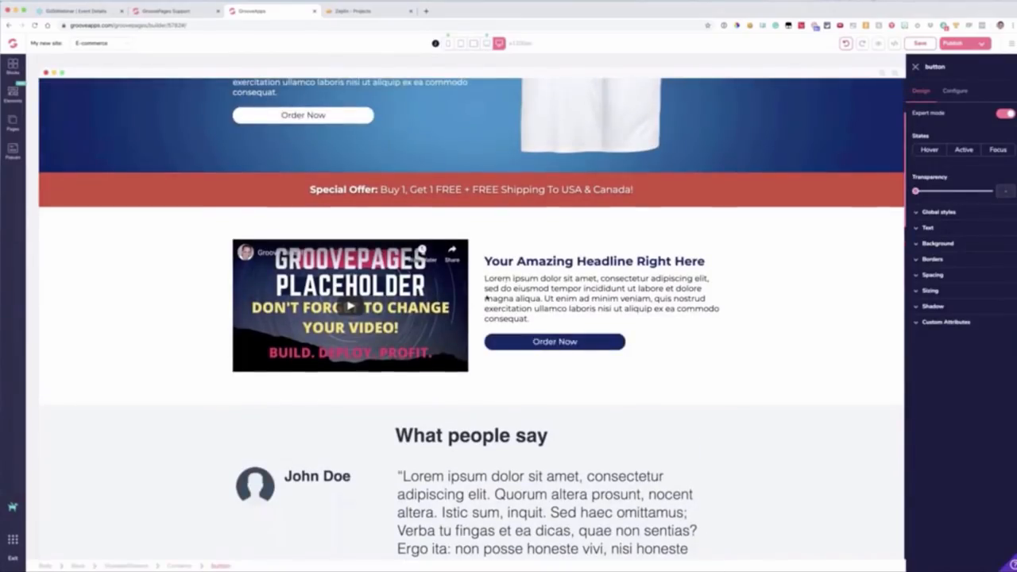
pyautogui.moveTo(613, 342); pyautogui.dragTo(596, 364)
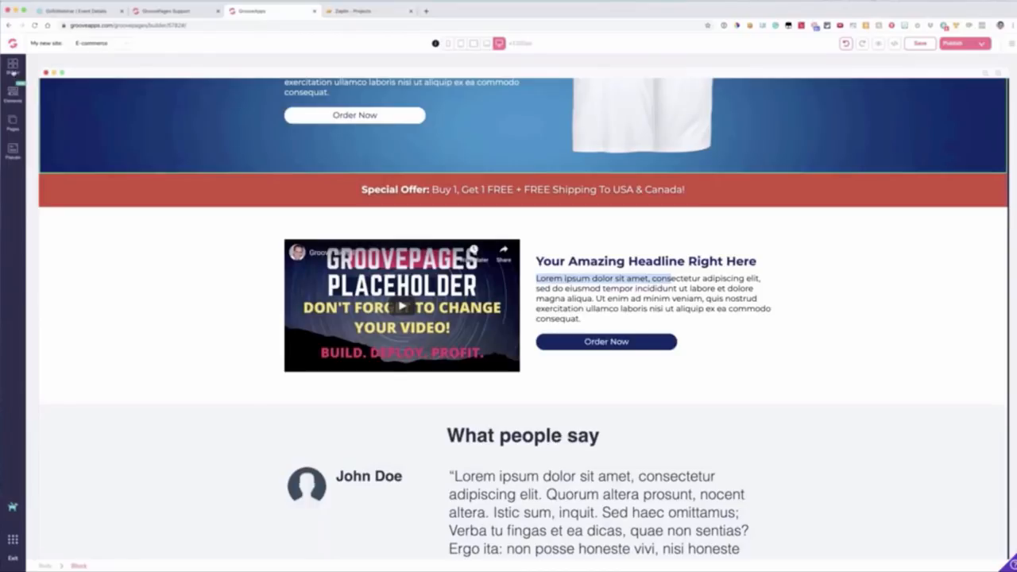
# Step: Examine the blank canvas and page templates offered for adding a new page to the site
pyautogui.click(13, 122)
pyautogui.click(129, 69)
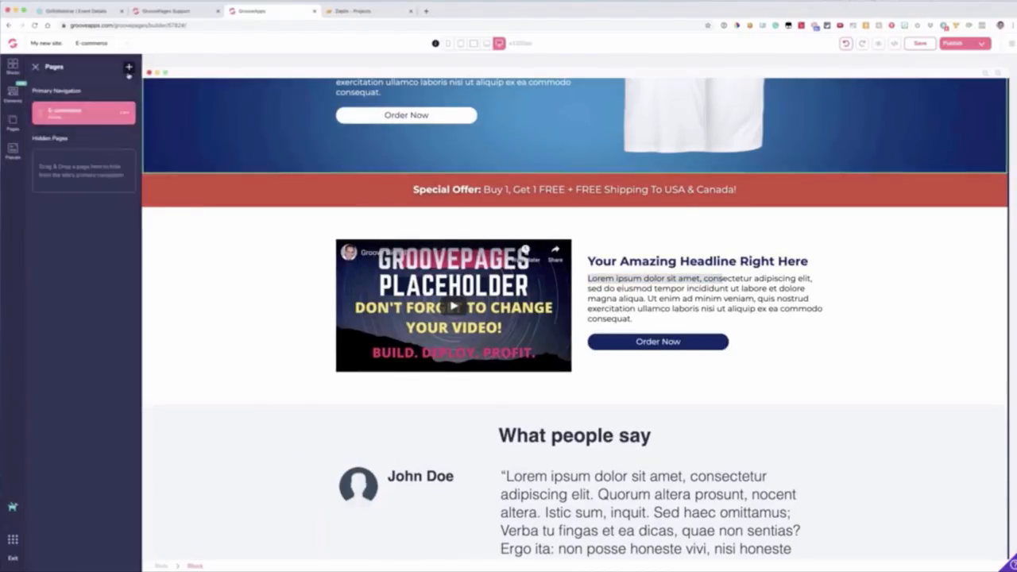
pyautogui.click(70, 254)
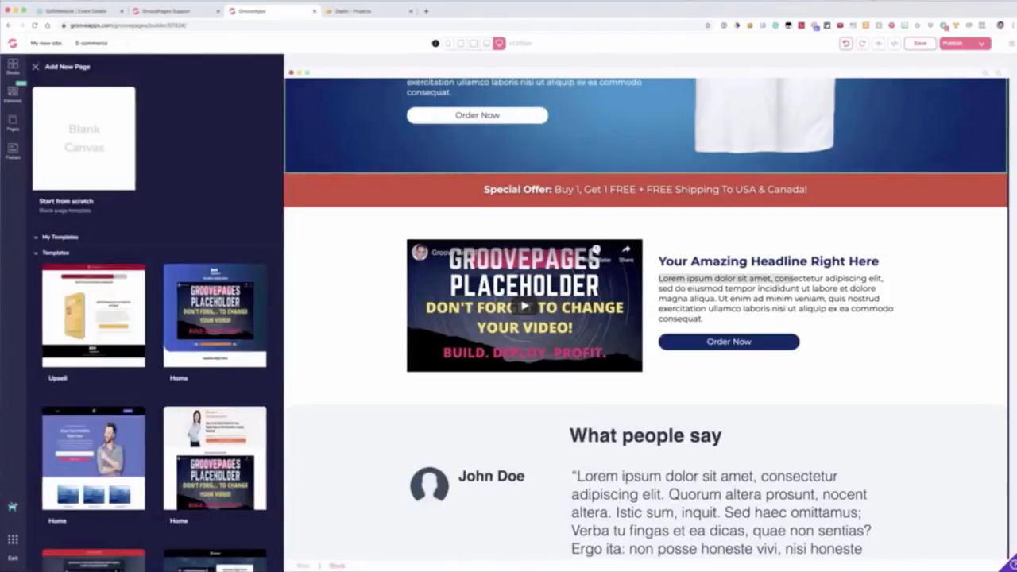
pyautogui.click(37, 68)
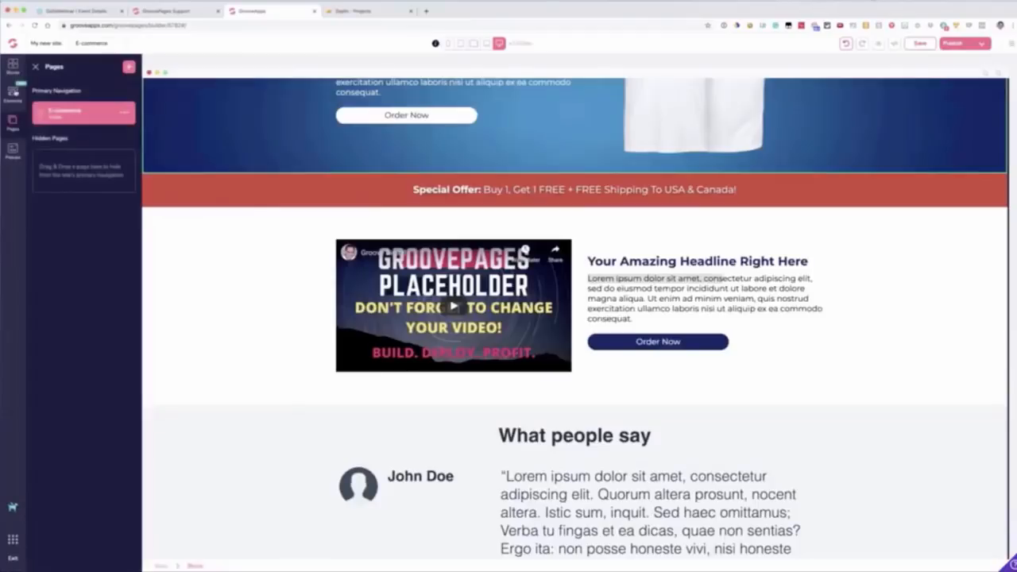
# Step: Add a YouTube video element above the quote paragraph in the "What people say" block
pyautogui.click(13, 93)
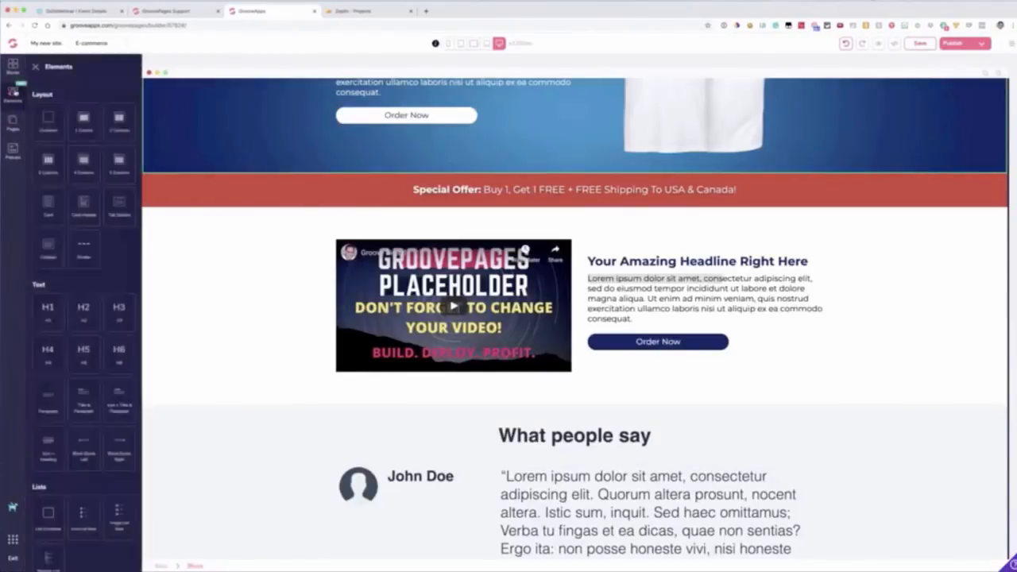
pyautogui.scroll(-5, 84, 318)
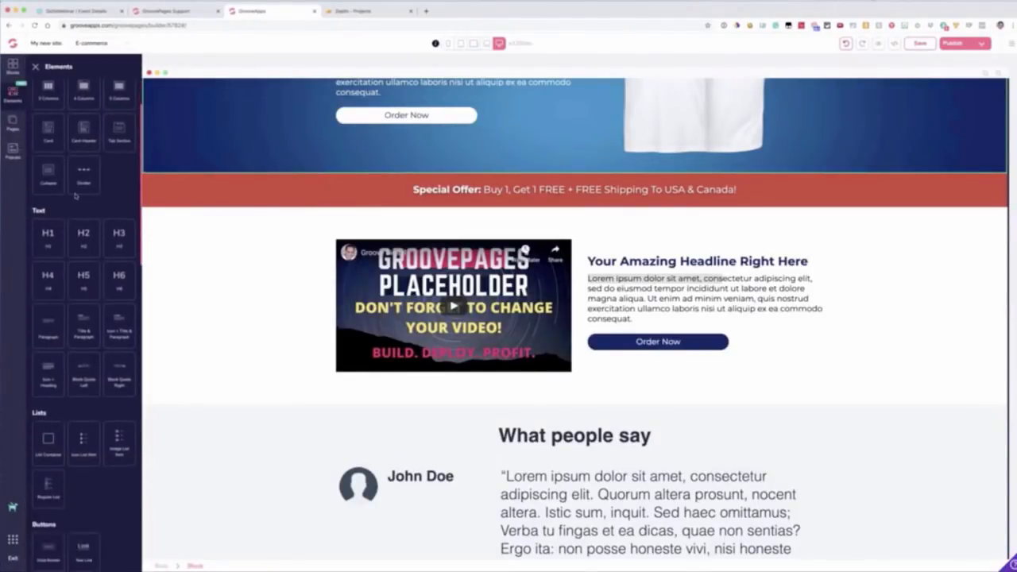
pyautogui.scroll(-3, 87, 318)
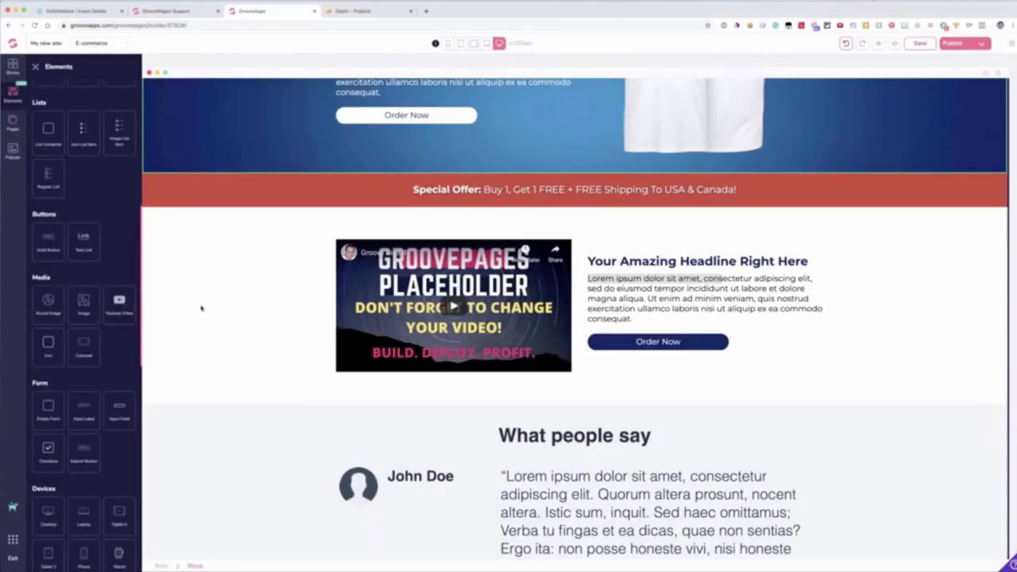
pyautogui.scroll(-3, 202, 309)
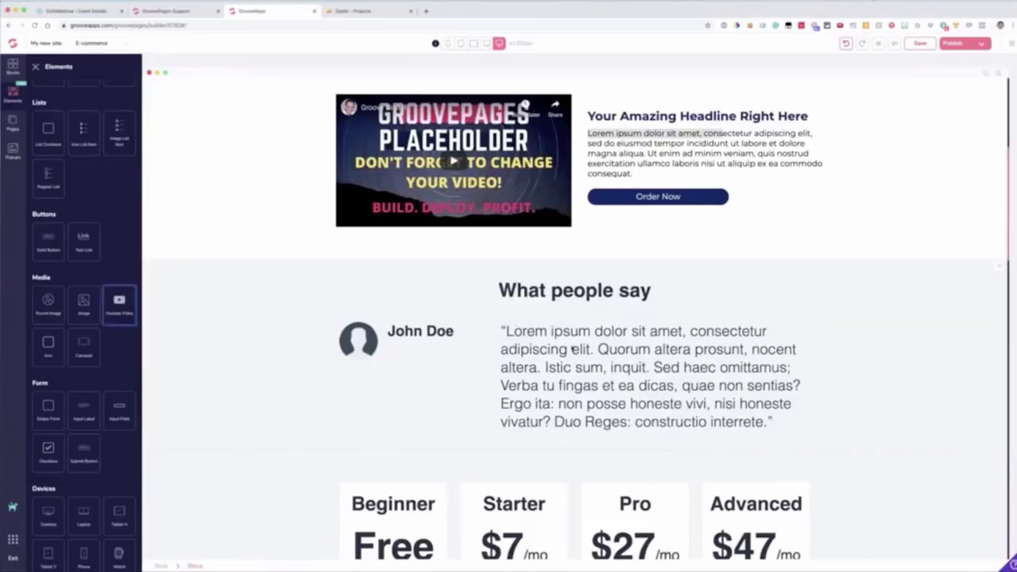
pyautogui.moveTo(119, 302); pyautogui.dragTo(566, 383)
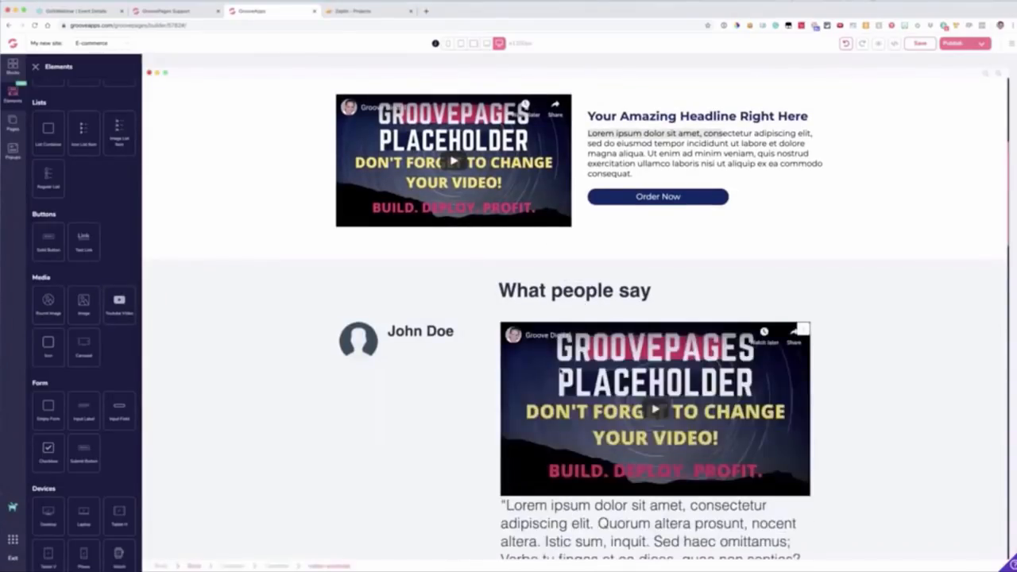
# Step: Delete the YouTube video from the "What people say" block
pyautogui.scroll(-3, 566, 383)
pyautogui.scroll(-2, 84, 274)
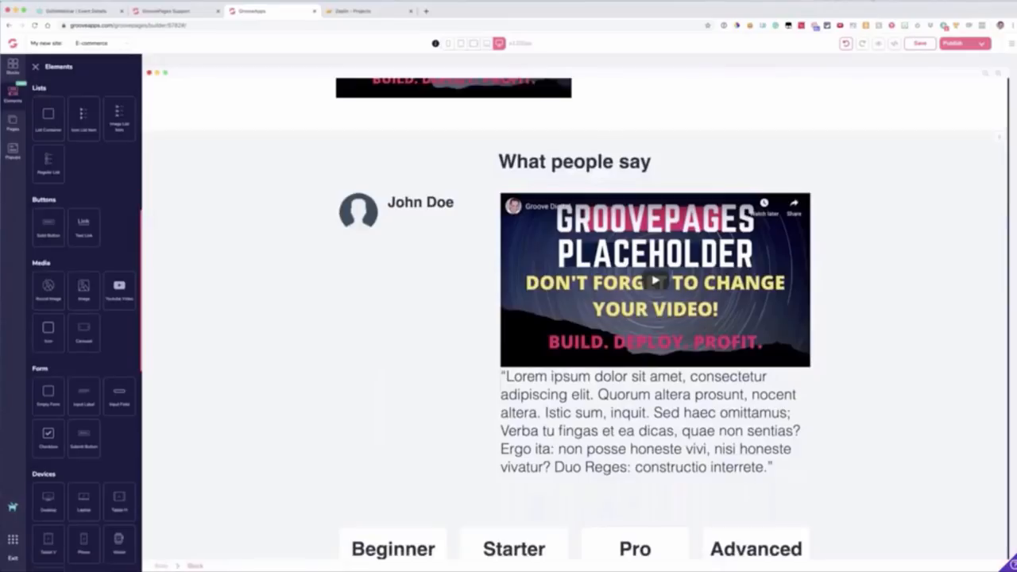
pyautogui.click(668, 218)
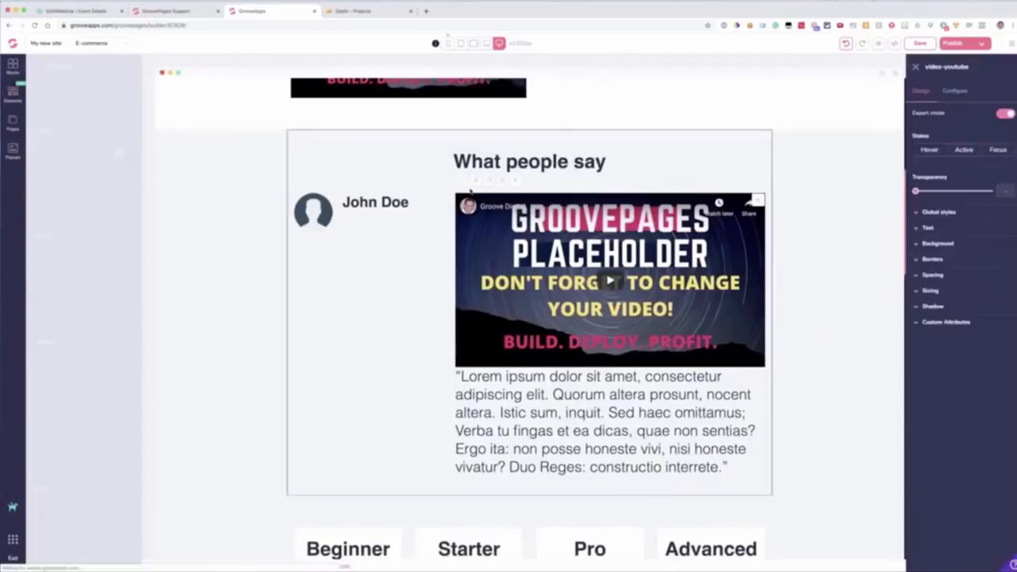
pyautogui.press('Delete')
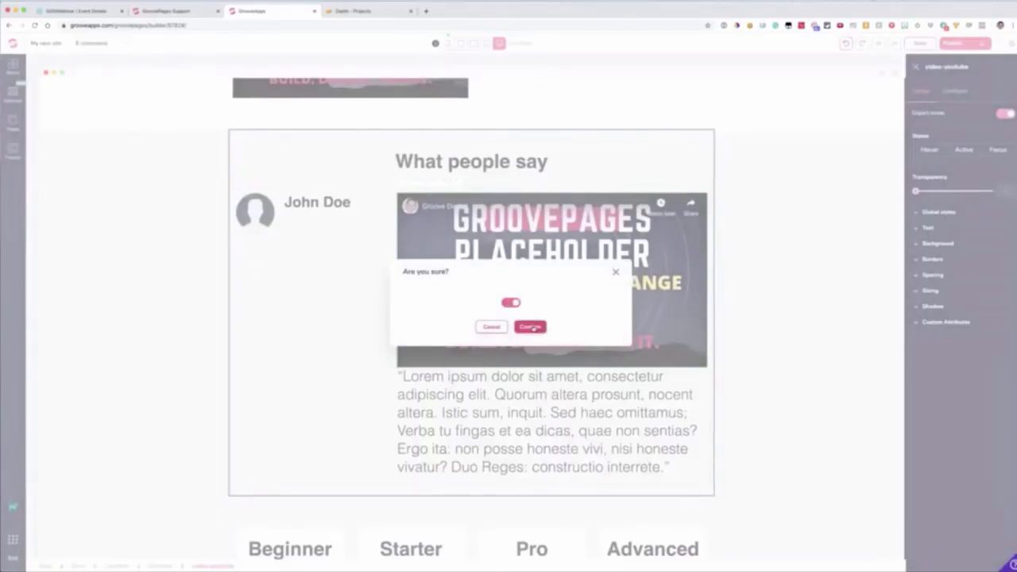
pyautogui.click(529, 327)
# Step: Add a Progress element above the "What people say" heading and select its whole progress container
pyautogui.click(14, 93)
pyautogui.scroll(-5, 89, 164)
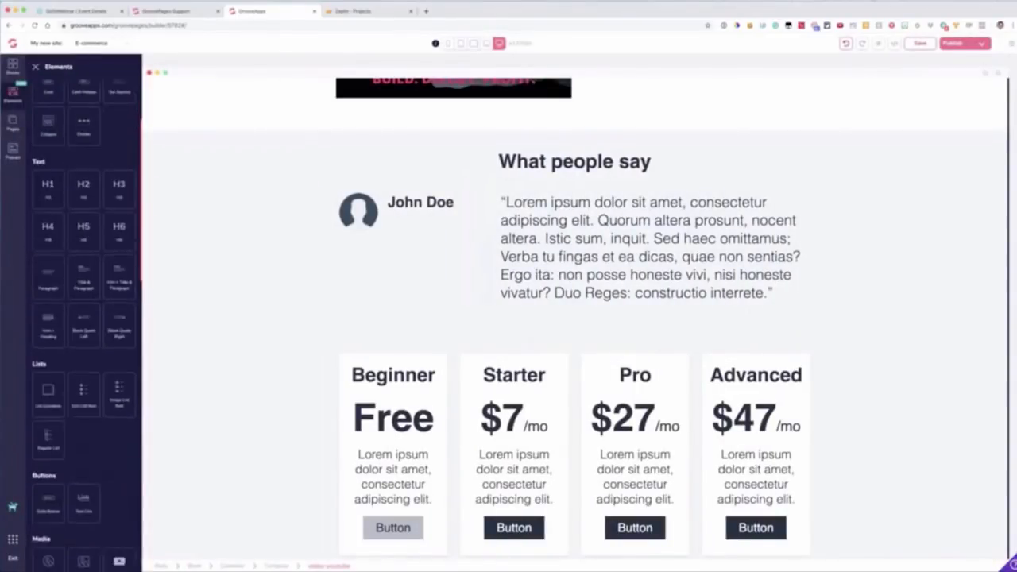
pyautogui.scroll(-10, 89, 165)
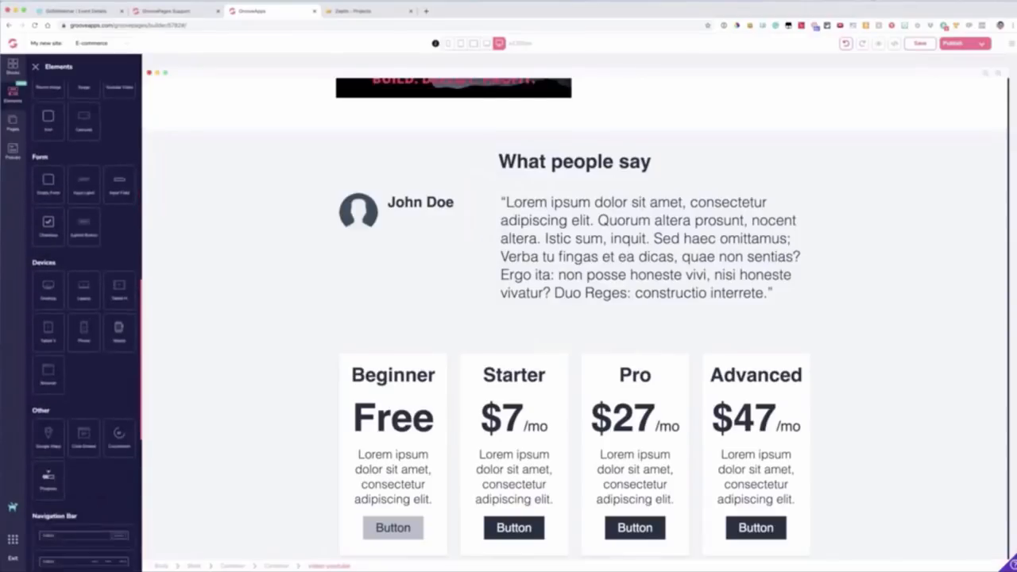
pyautogui.scroll(-3, 83, 318)
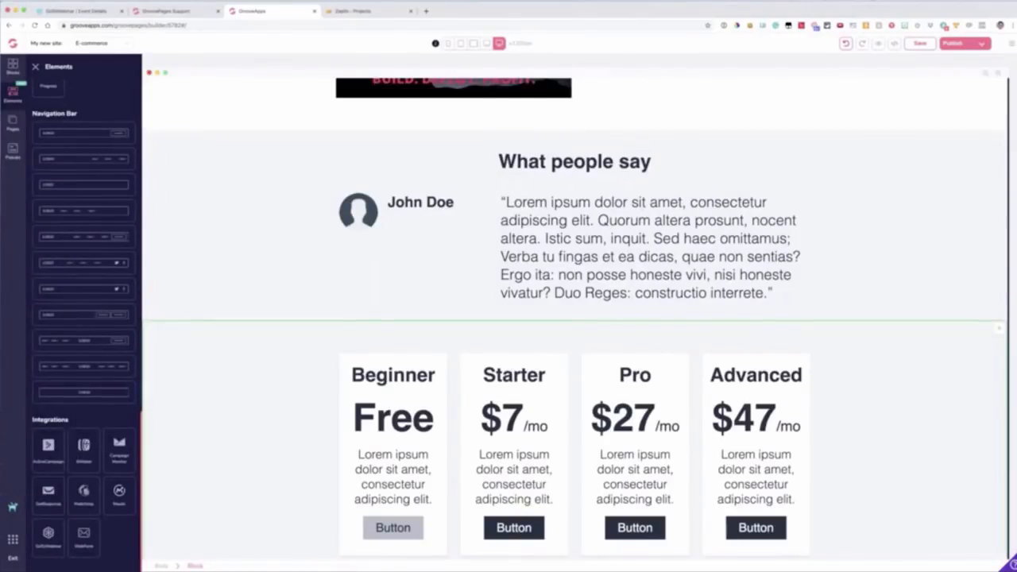
pyautogui.scroll(8, 95, 446)
pyautogui.scroll(1, 87, 326)
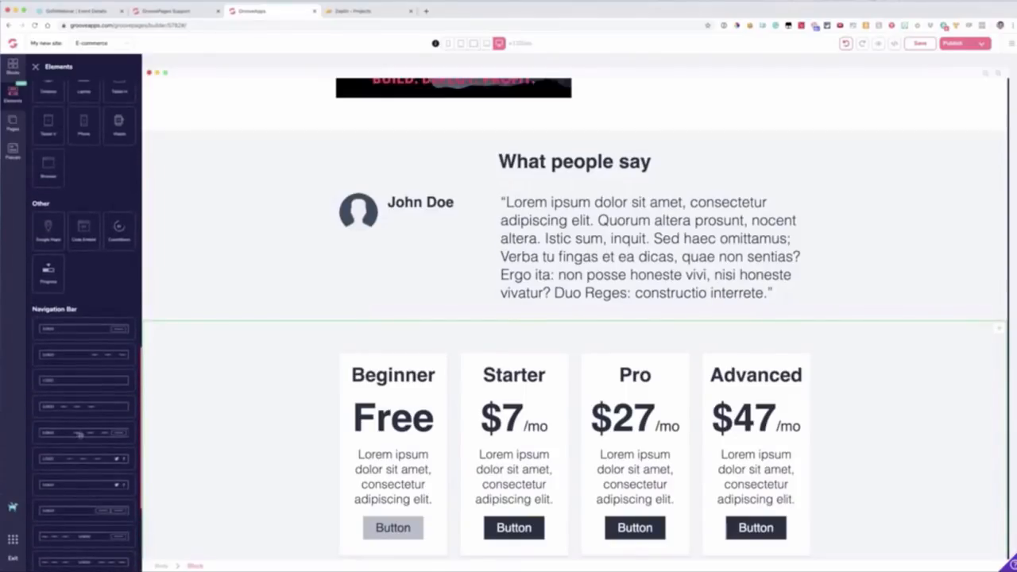
pyautogui.scroll(3, 78, 434)
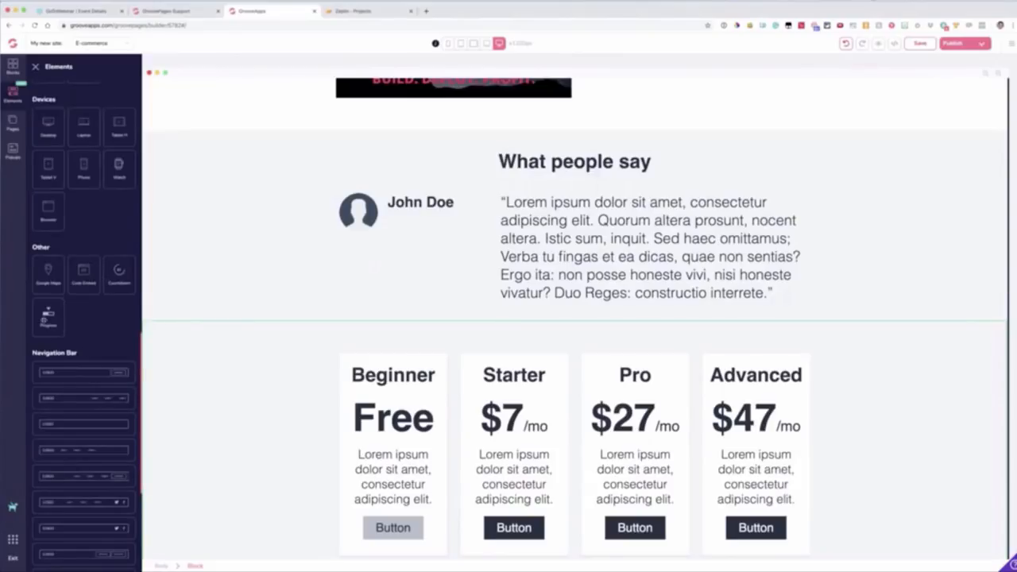
pyautogui.scroll(2, 71, 335)
pyautogui.scroll(3, 71, 335)
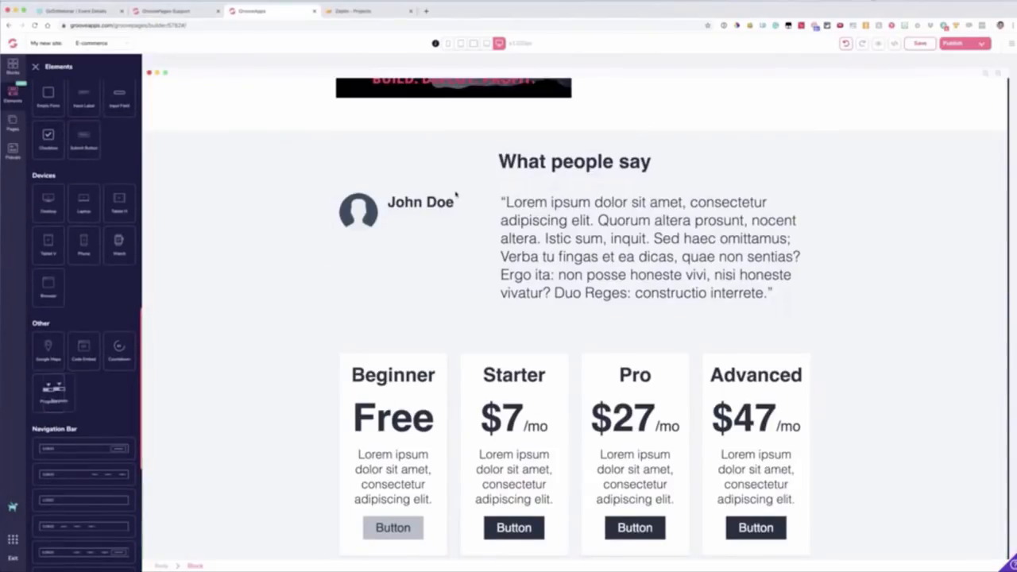
pyautogui.moveTo(48, 390); pyautogui.dragTo(484, 131)
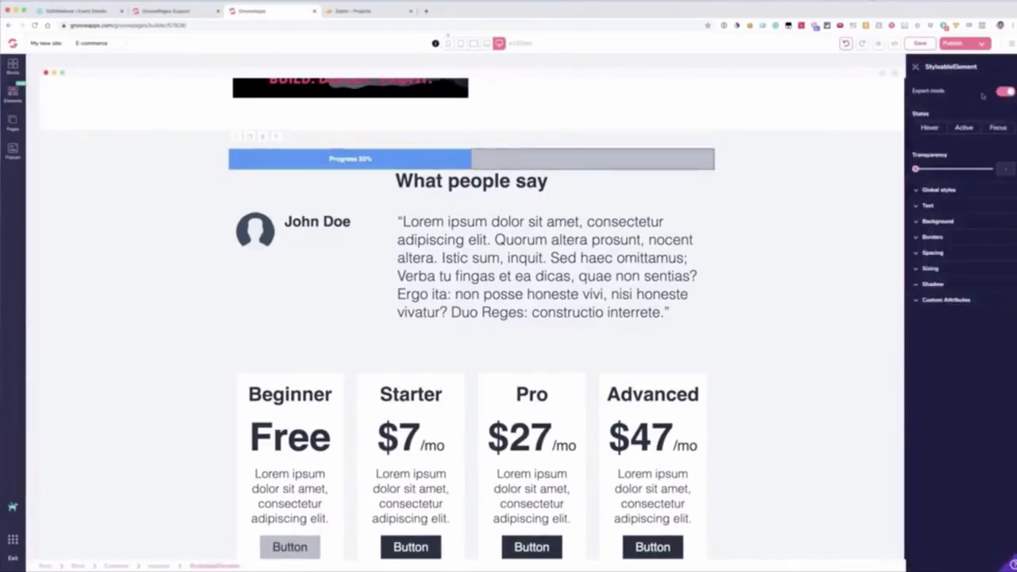
pyautogui.click(276, 137)
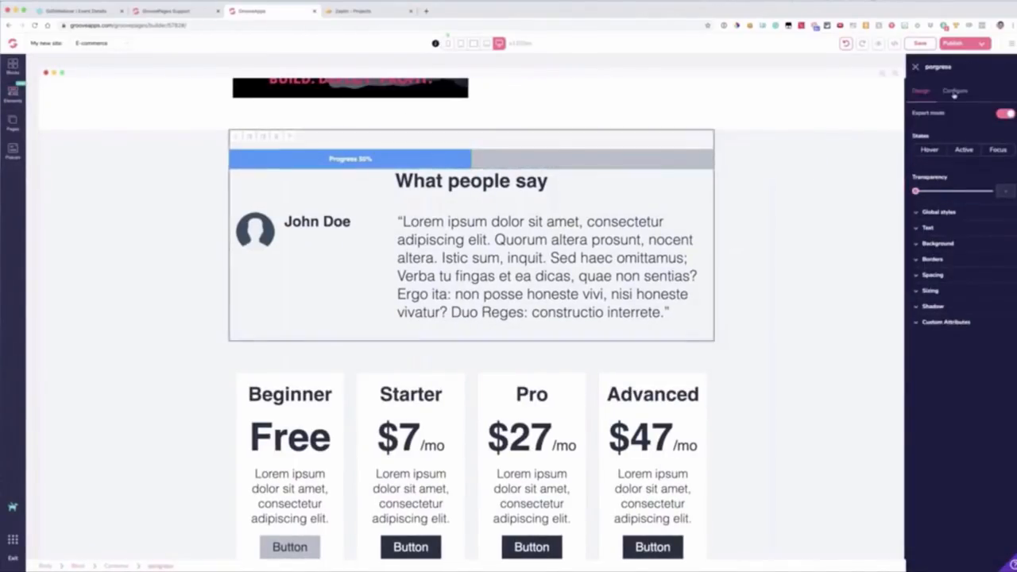
# Step: Set the progress bar's value to 25 and its text to "Progress 25%", and update the element
pyautogui.click(954, 91)
pyautogui.click(931, 131)
pyautogui.doubleClick(931, 132)
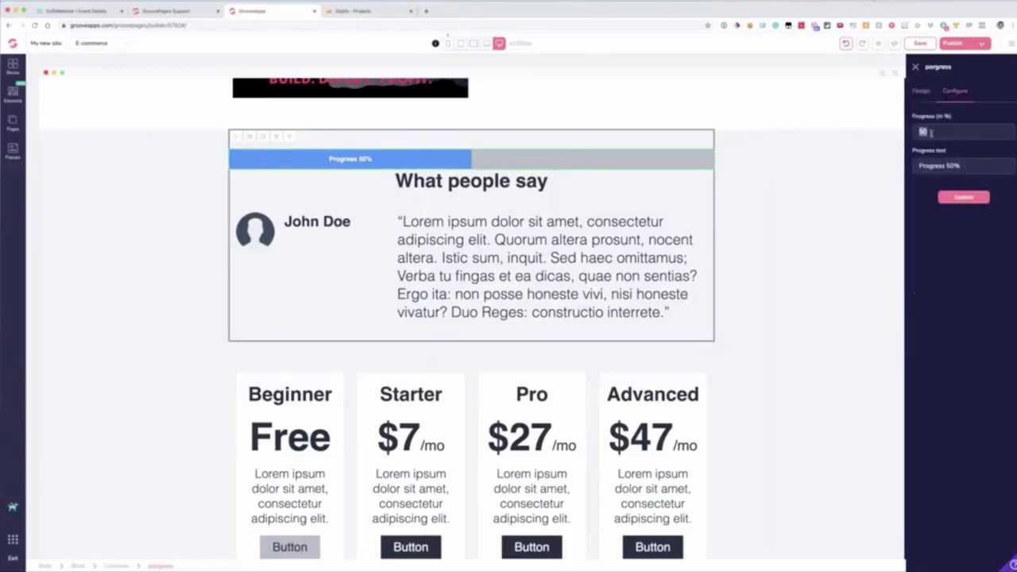
pyautogui.write('2525')
pyautogui.click(962, 199)
pyautogui.click(962, 197)
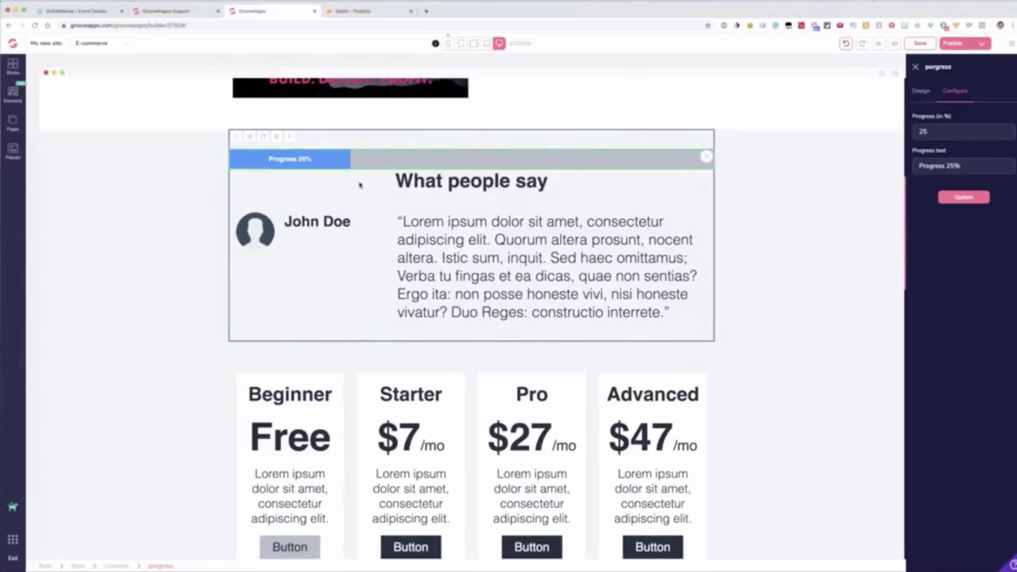
pyautogui.scroll(-1, 360, 185)
pyautogui.scroll(3, 354, 183)
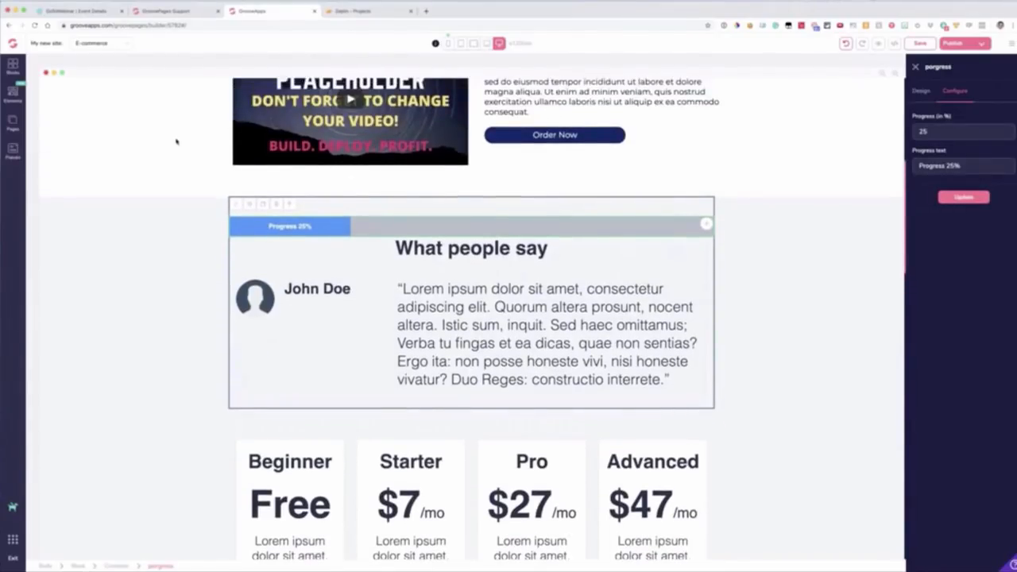
# Step: Switch to Zeplin, open the GroovePages site templates project and examine the "Desktop HD – Version 2" design from start to end
pyautogui.click(364, 11)
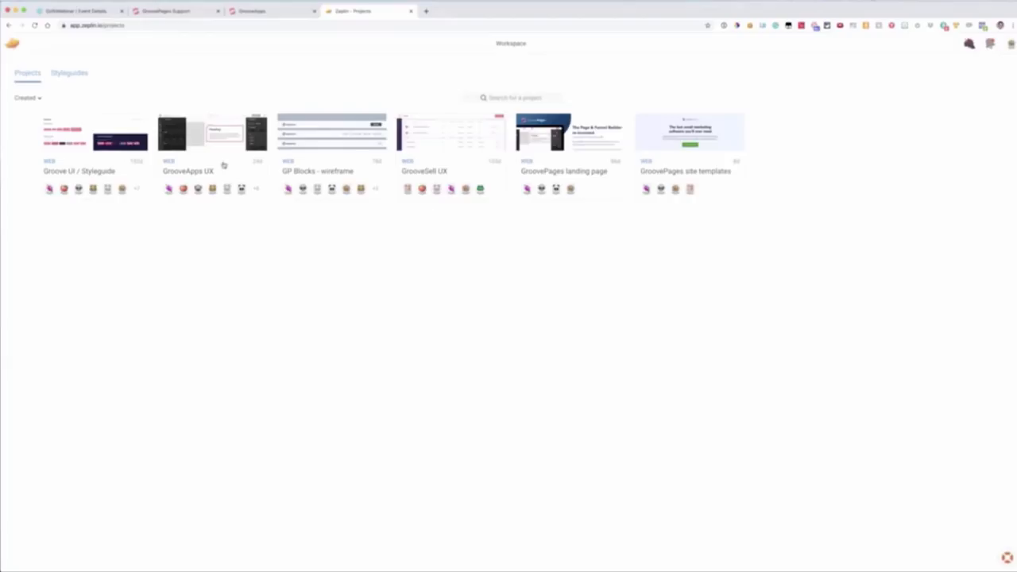
pyautogui.click(670, 151)
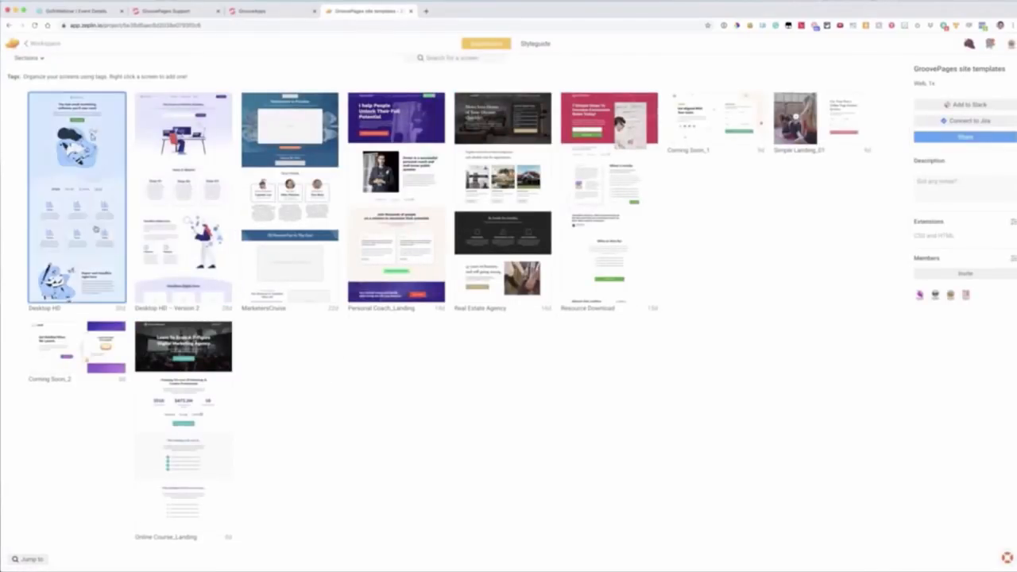
pyautogui.click(191, 197)
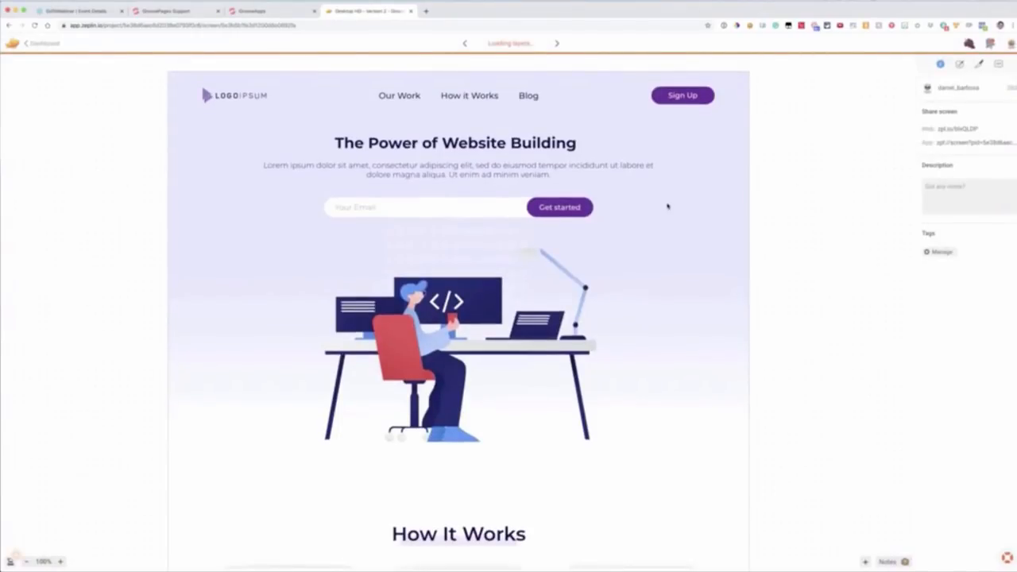
pyautogui.scroll(-5, 667, 207)
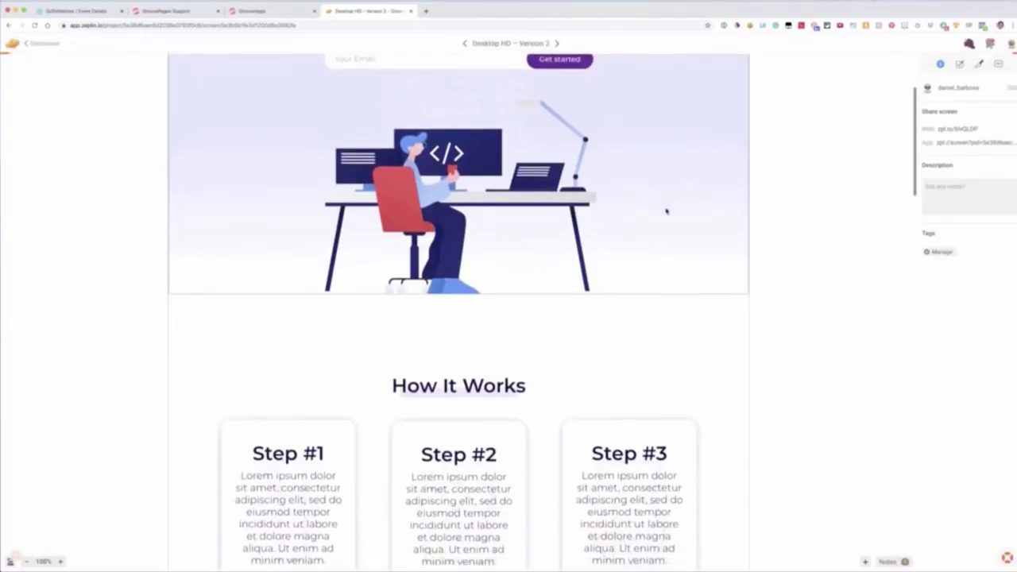
pyautogui.scroll(-20, 666, 211)
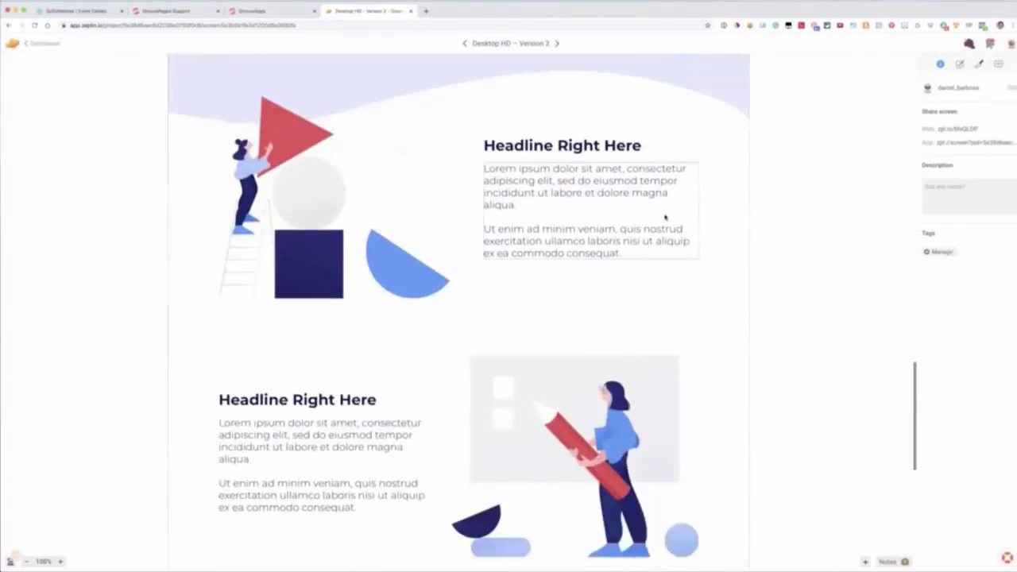
pyautogui.scroll(-10, 666, 216)
pyautogui.scroll(20, 666, 216)
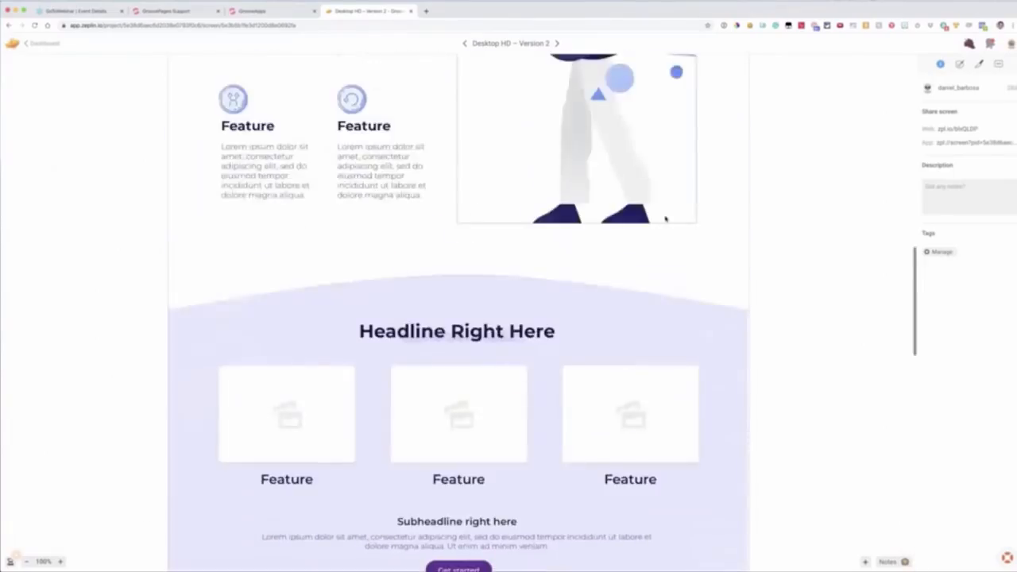
pyautogui.scroll(20, 666, 216)
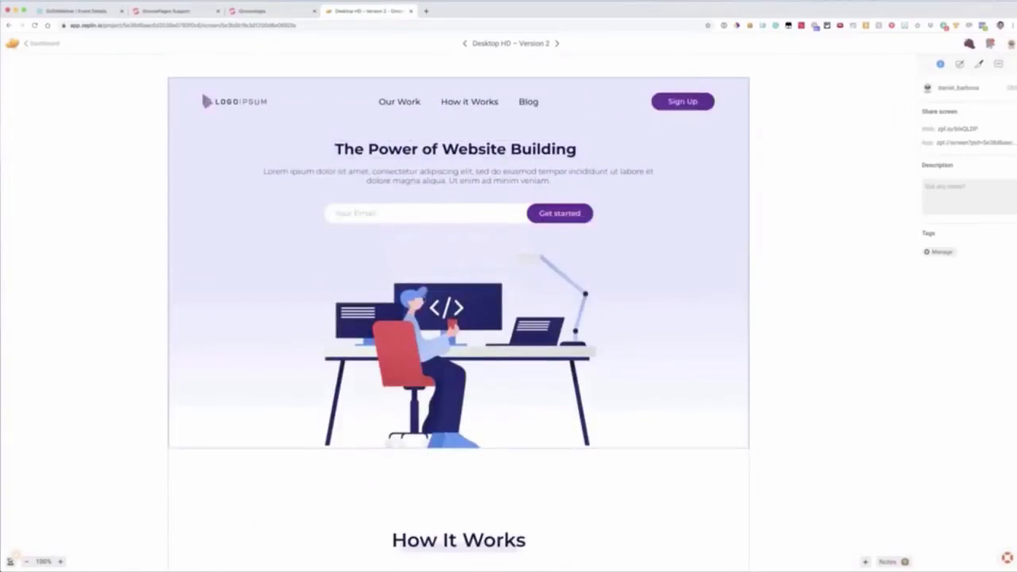
# Step: Return to the project's designs and examine the Real Estate Agency template from its header to its footer
pyautogui.click(43, 44)
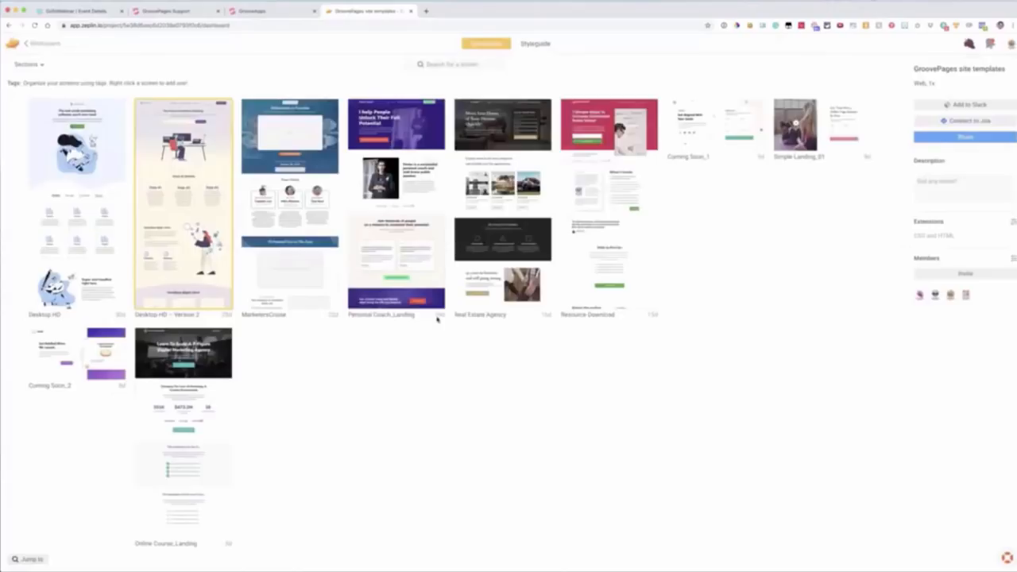
pyautogui.click(502, 206)
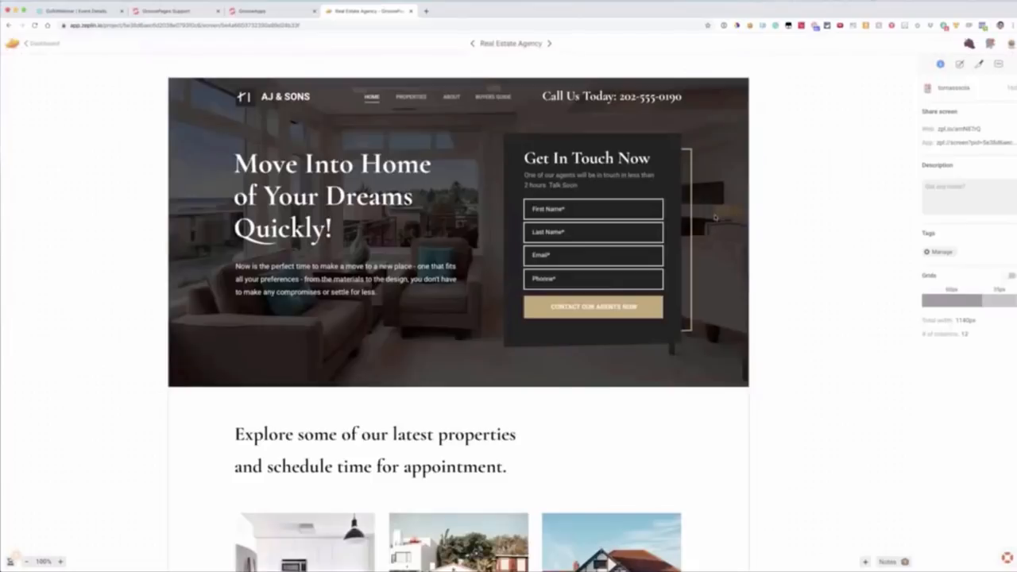
pyautogui.scroll(-10, 714, 216)
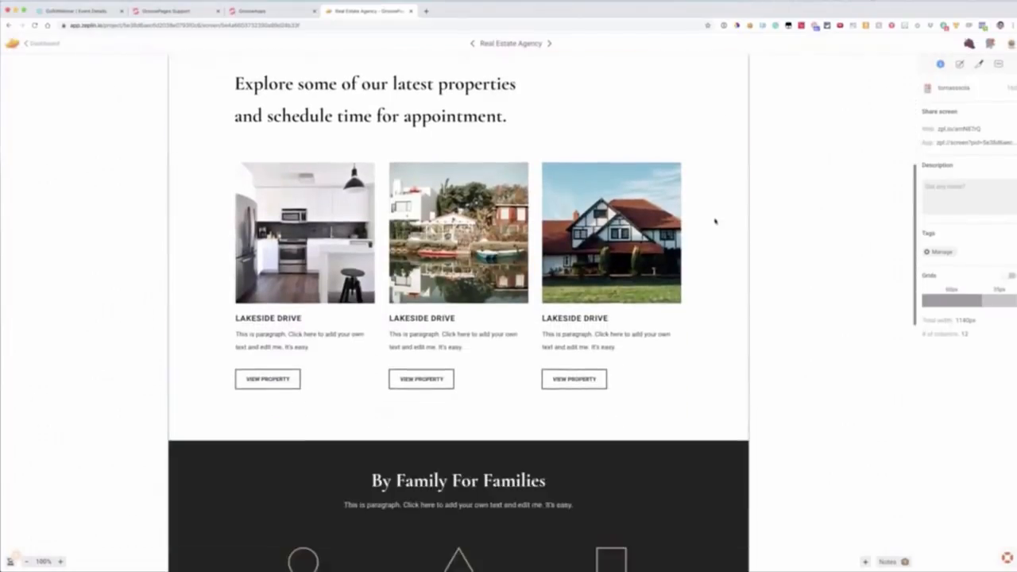
pyautogui.scroll(-5, 714, 222)
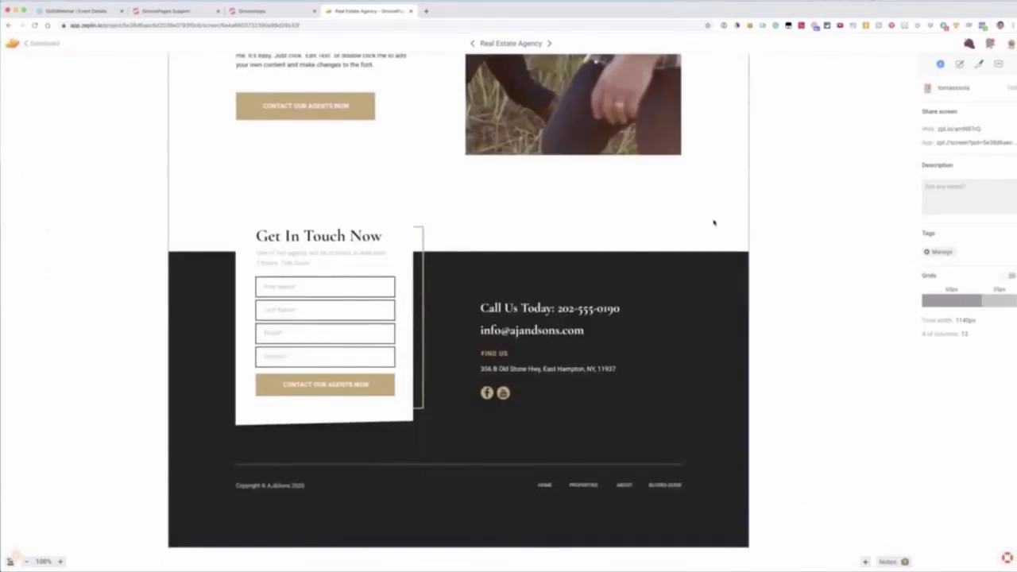
pyautogui.scroll(15, 714, 223)
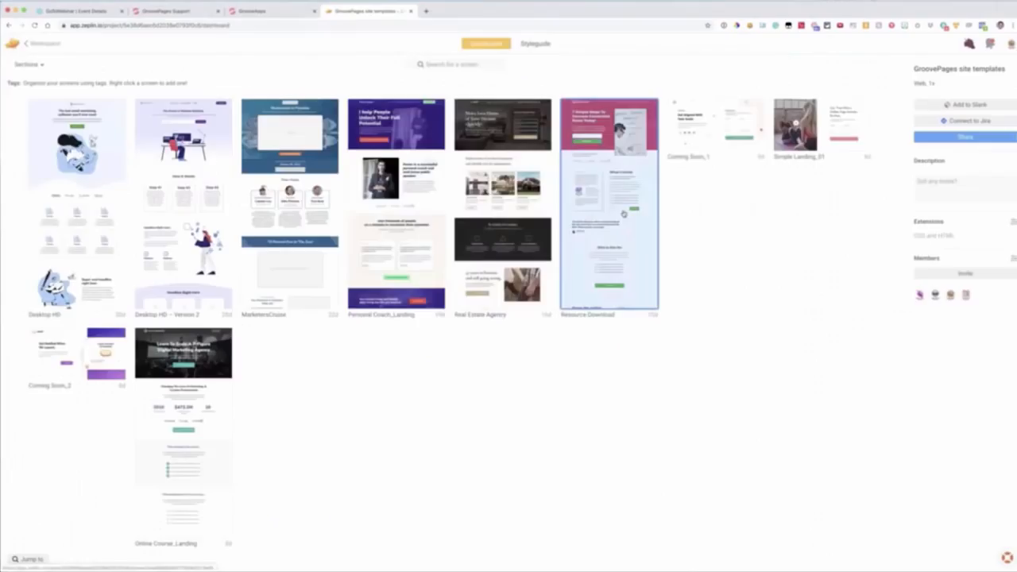
# Step: Open omgfunnels.com in a new browser tab and look through its webinar registration page
pyautogui.click(426, 11)
pyautogui.write('omg')
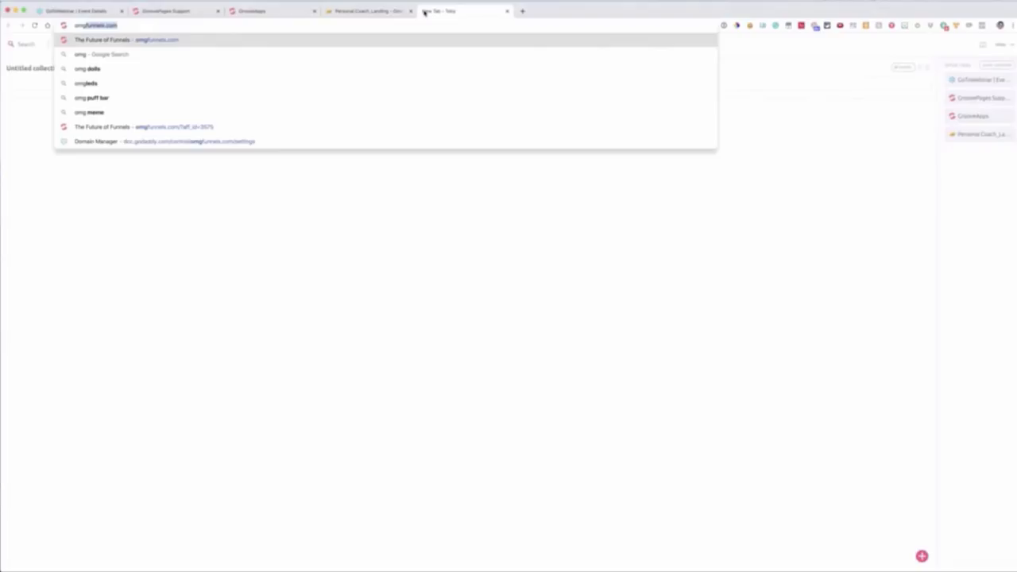
pyautogui.press('Return')
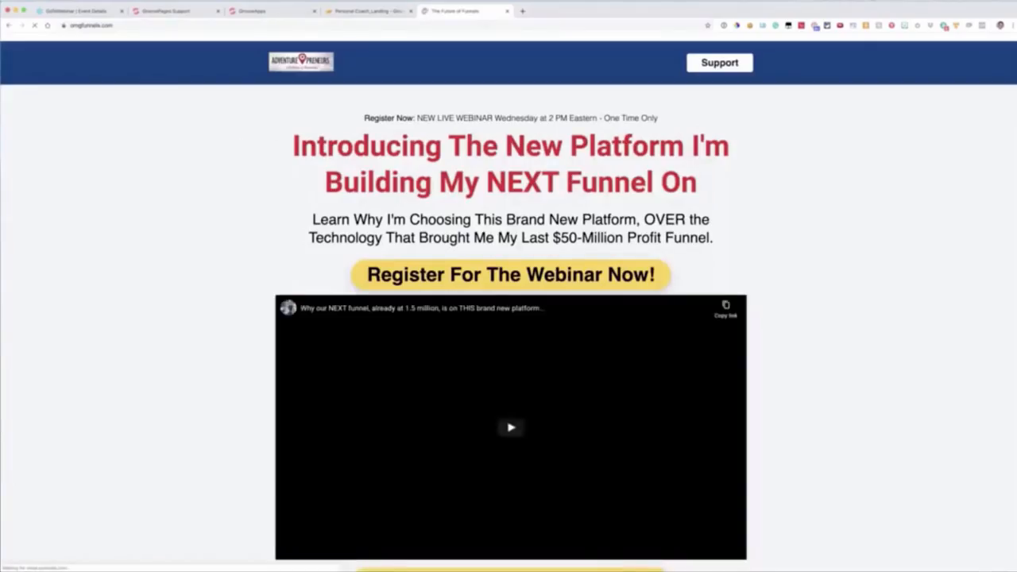
pyautogui.scroll(-6, 807, 144)
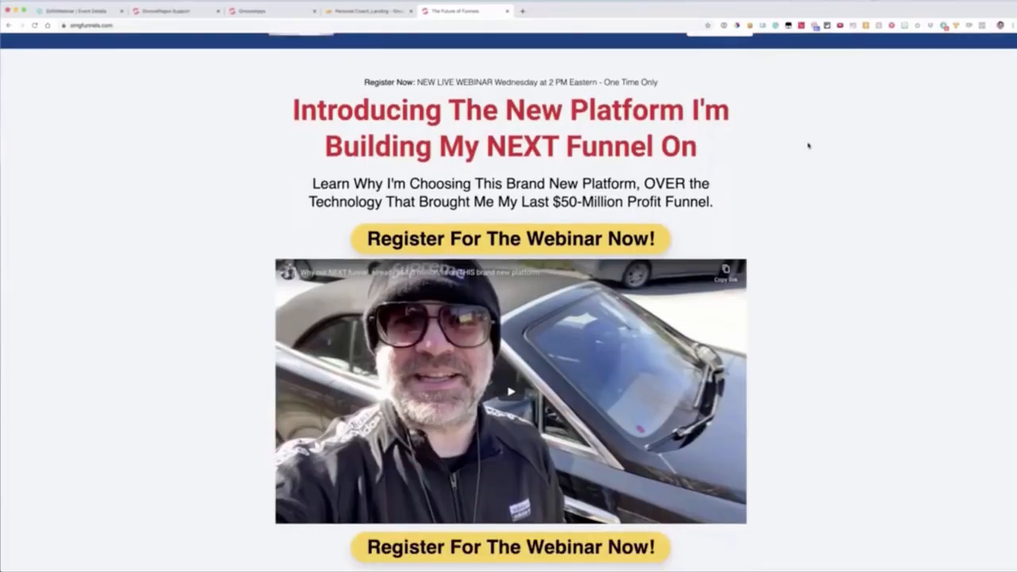
pyautogui.scroll(-3, 799, 152)
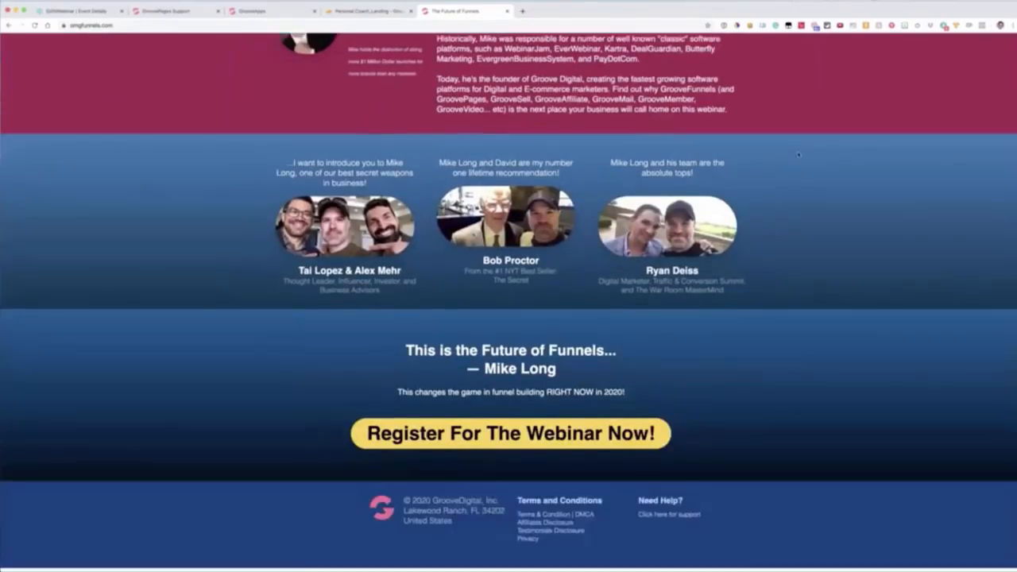
pyautogui.scroll(9, 802, 153)
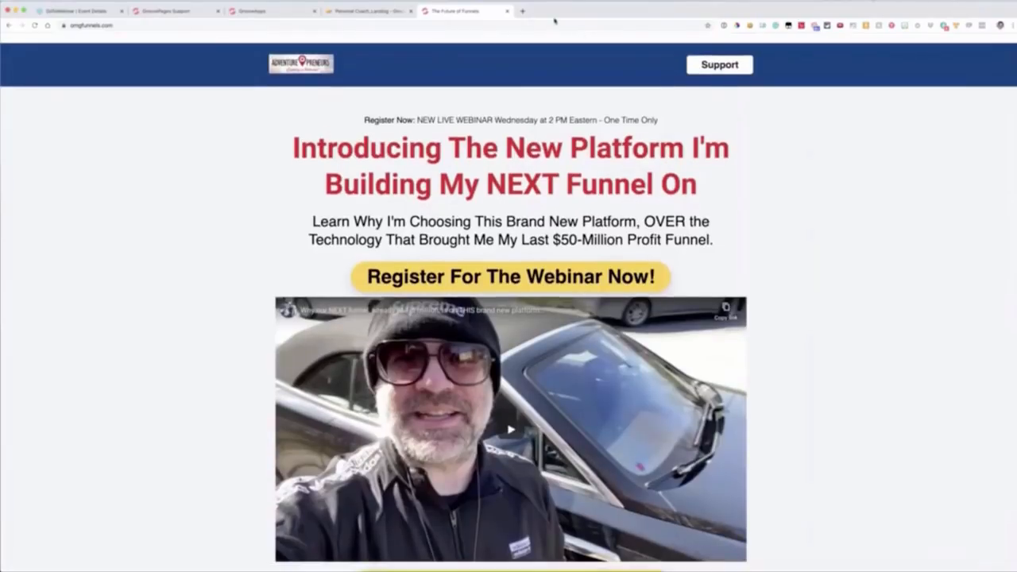
# Step: Open the cookedupinamsterdam.com webinar page in another new tab and examine its sections down to the testimonials
pyautogui.click(523, 12)
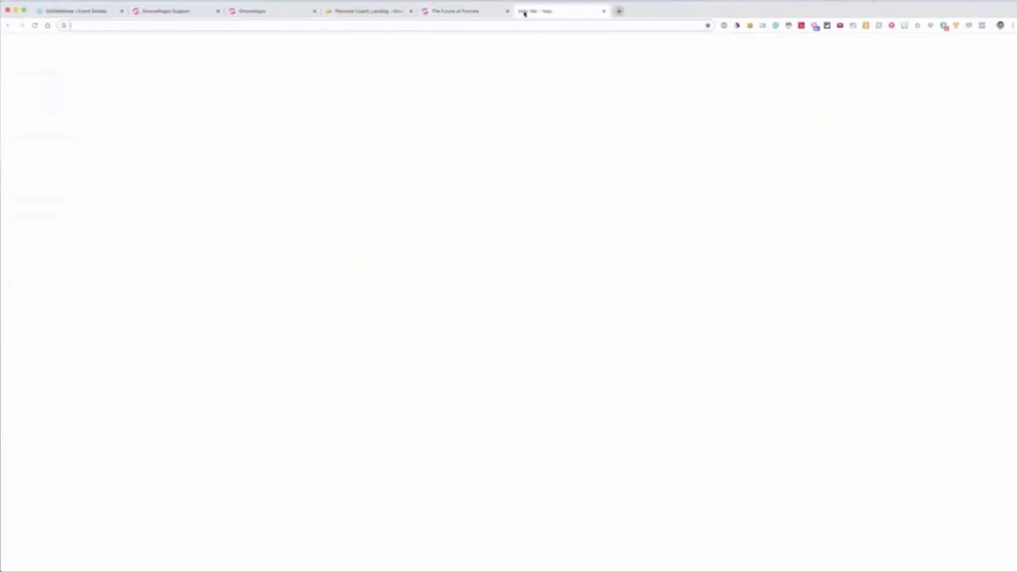
pyautogui.write('coo')
pyautogui.press('Return')
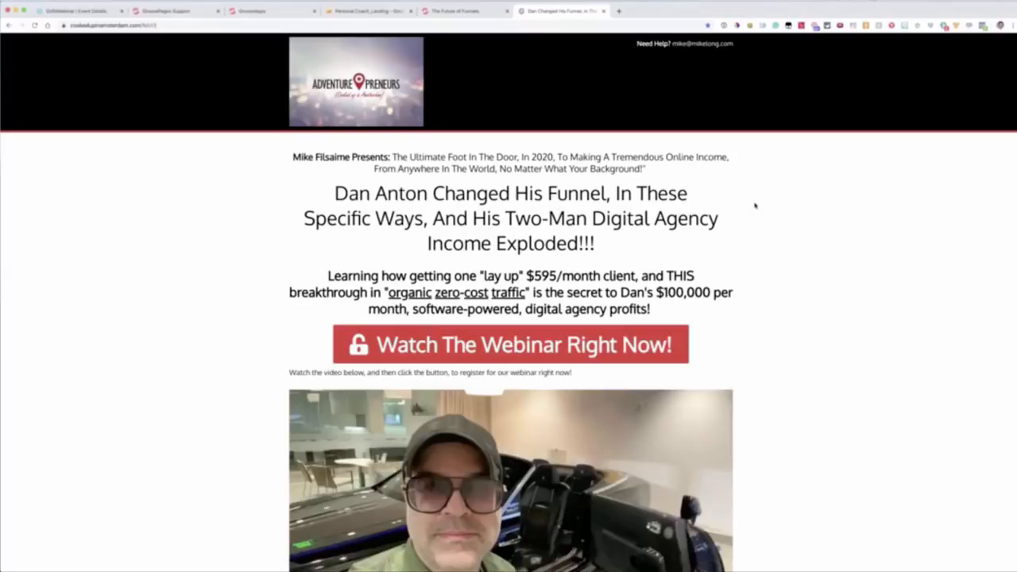
pyautogui.scroll(-2, 755, 206)
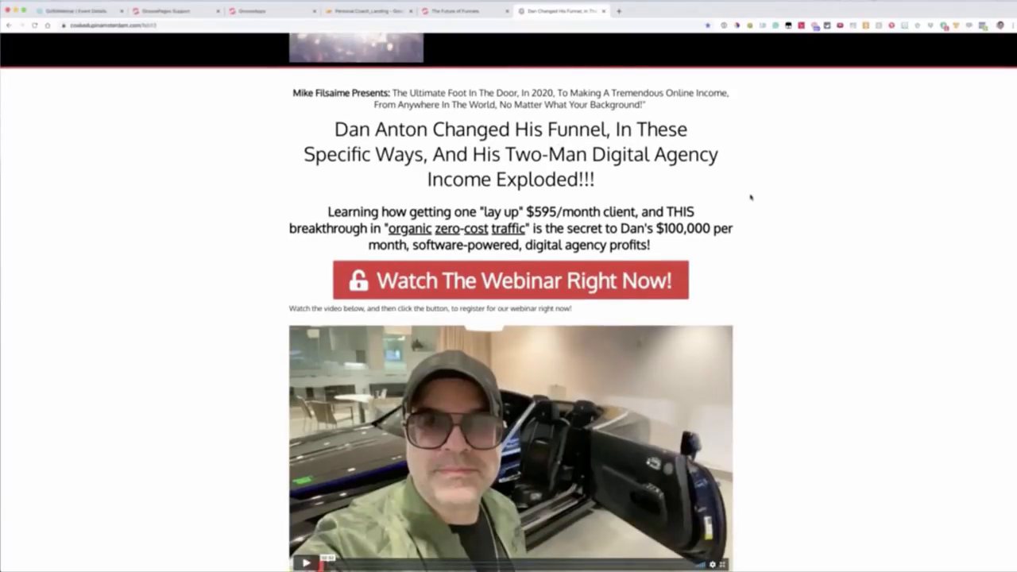
pyautogui.scroll(-10, 750, 197)
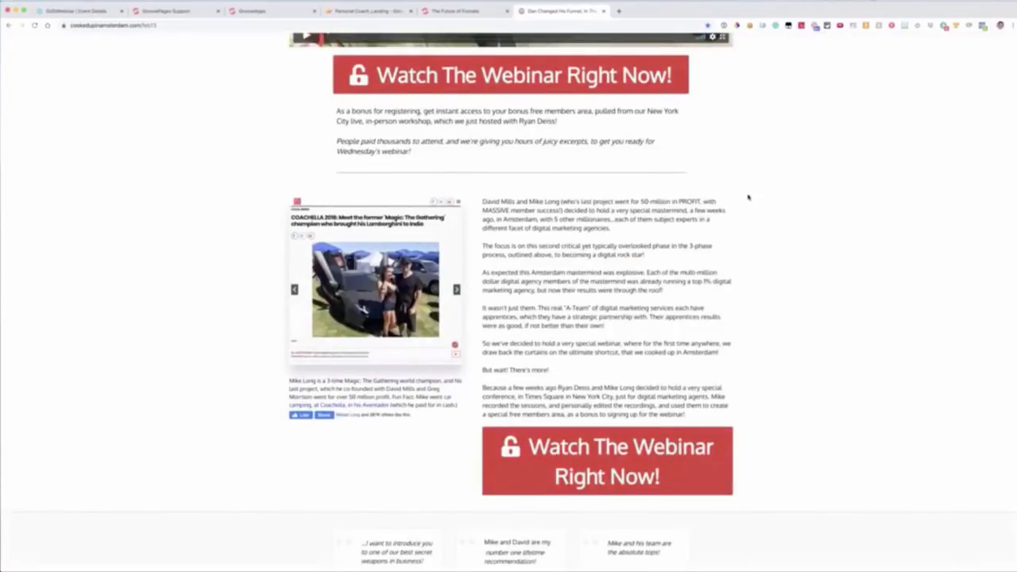
pyautogui.scroll(-7, 748, 197)
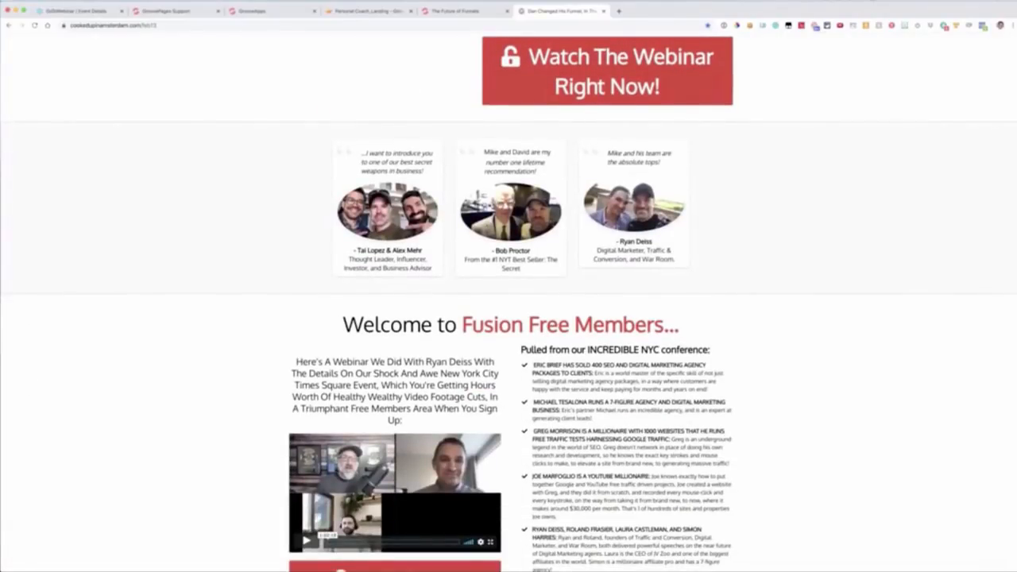
# Step: Compare the testimonial and closing sections of the omgfunnels.com page with those of the cookedupinamsterdam.com page
pyautogui.click(455, 11)
pyautogui.scroll(-8, 508, 318)
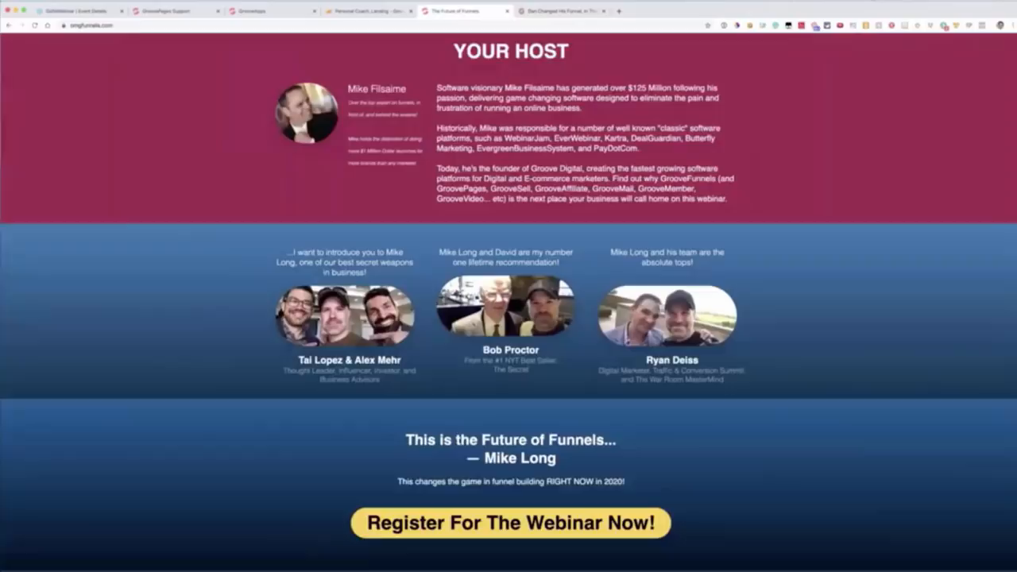
pyautogui.click(549, 13)
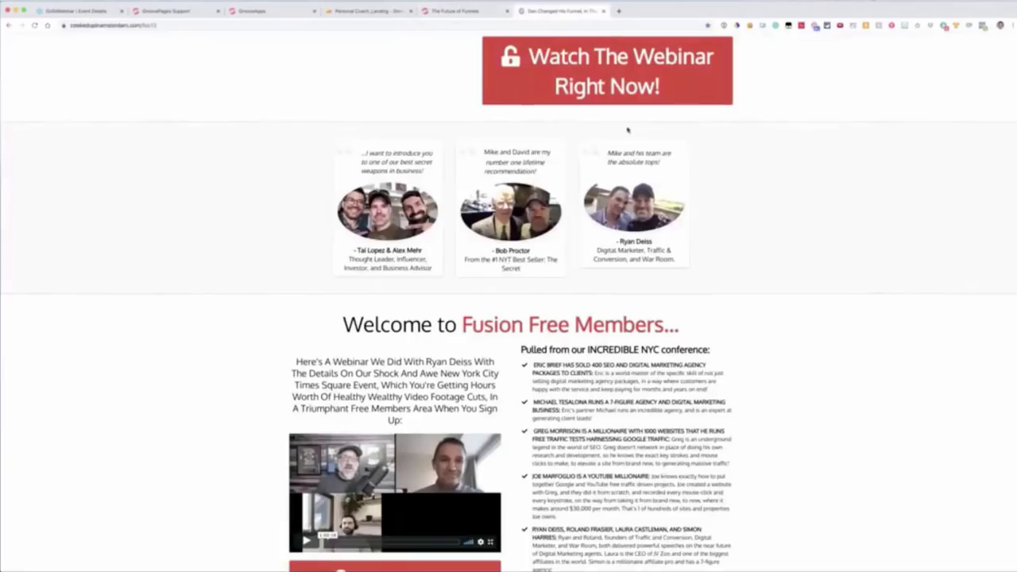
pyautogui.scroll(-5, 628, 129)
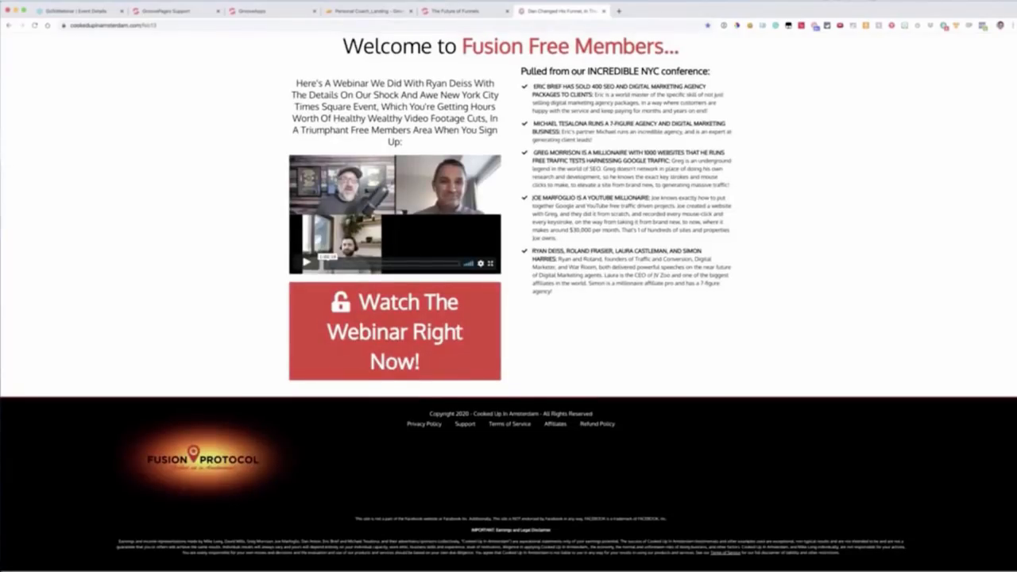
pyautogui.scroll(15, 509, 302)
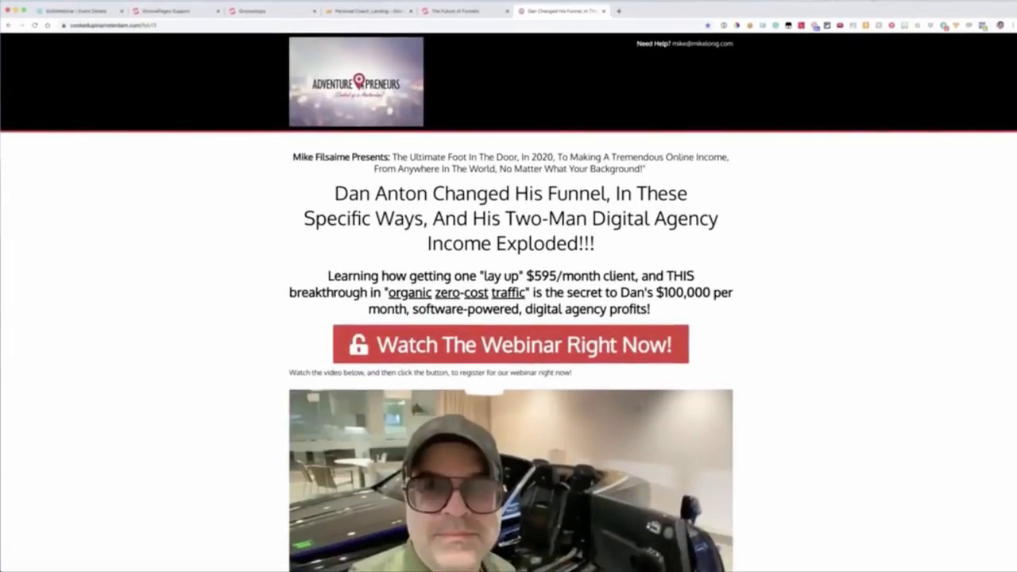
# Step: Compare the header and headline text of both funnel pages, and review the omgfunnels.com page down to its host section
pyautogui.click(465, 11)
pyautogui.scroll(15, 315, 72)
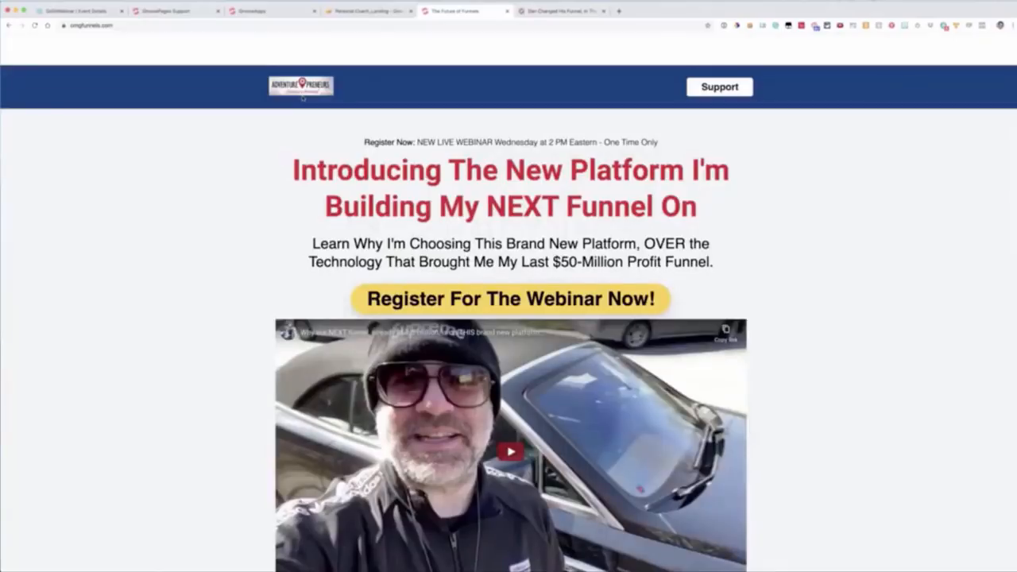
pyautogui.click(571, 11)
pyautogui.click(465, 11)
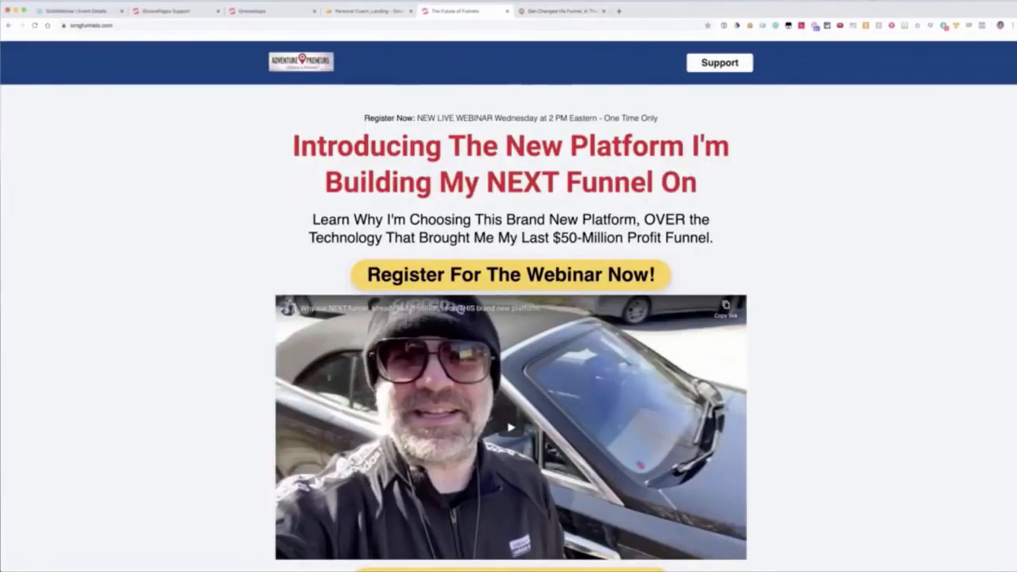
pyautogui.click(543, 13)
pyautogui.moveTo(302, 153); pyautogui.dragTo(677, 307)
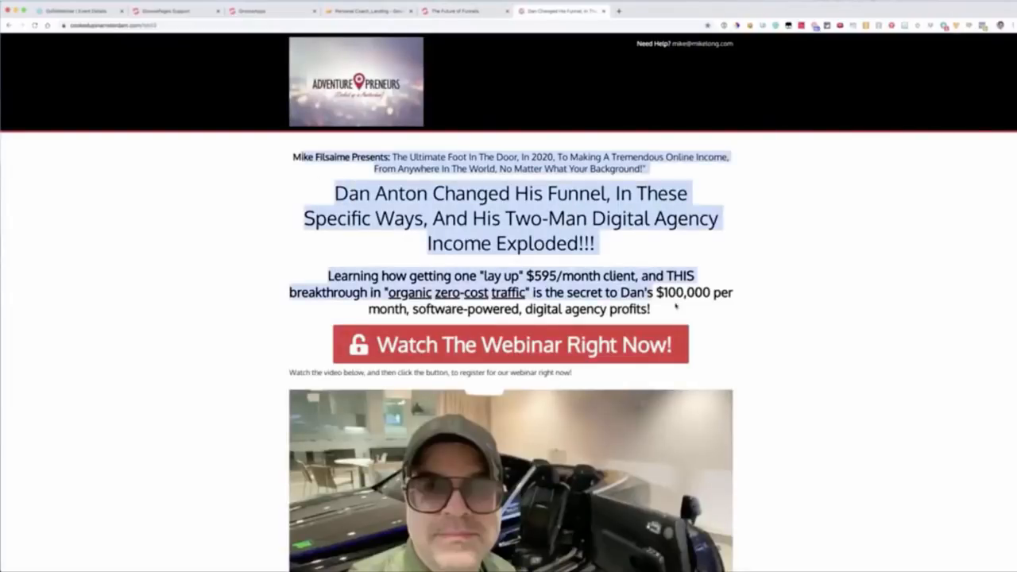
pyautogui.click(747, 272)
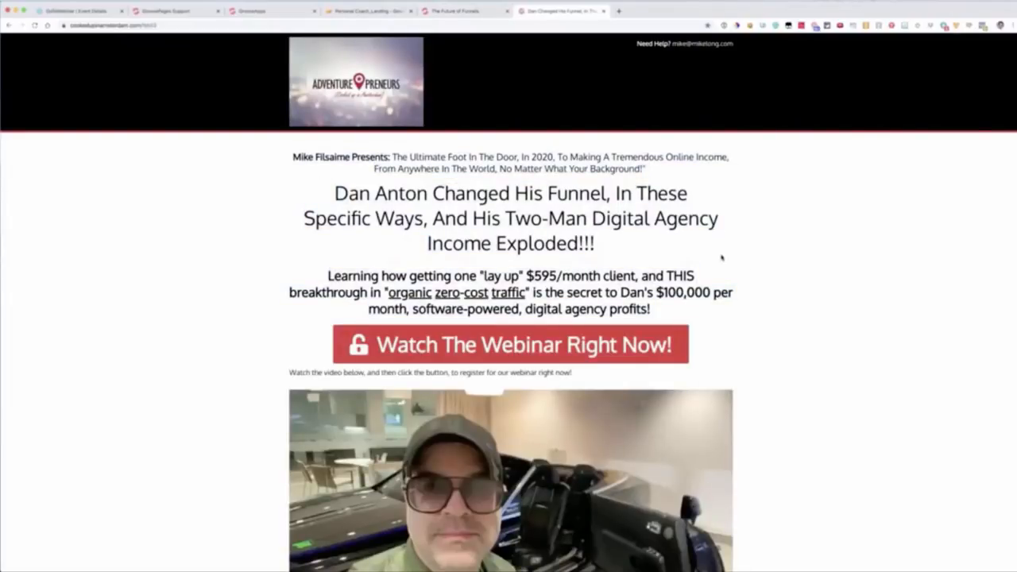
pyautogui.click(450, 12)
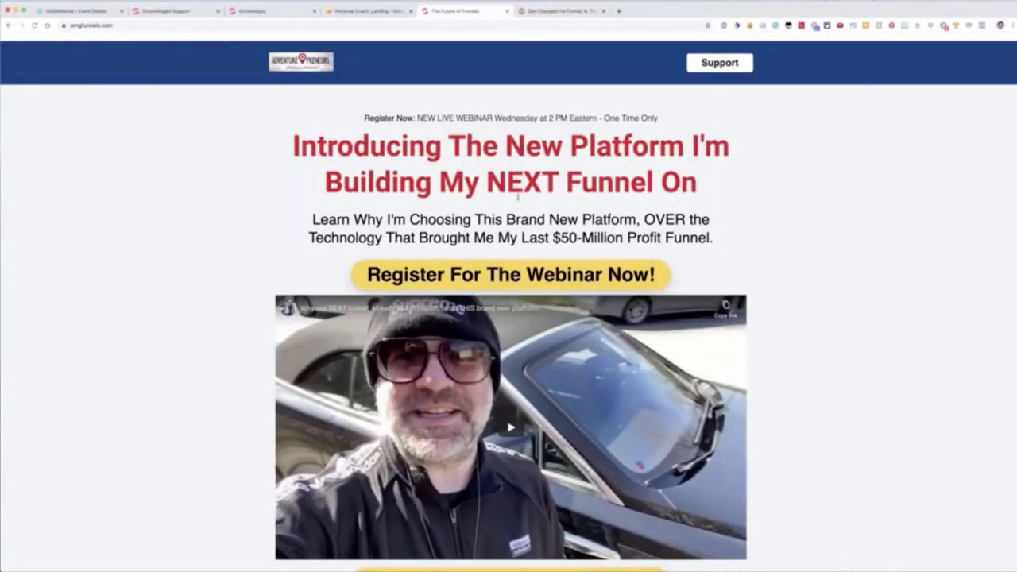
pyautogui.scroll(-10, 517, 197)
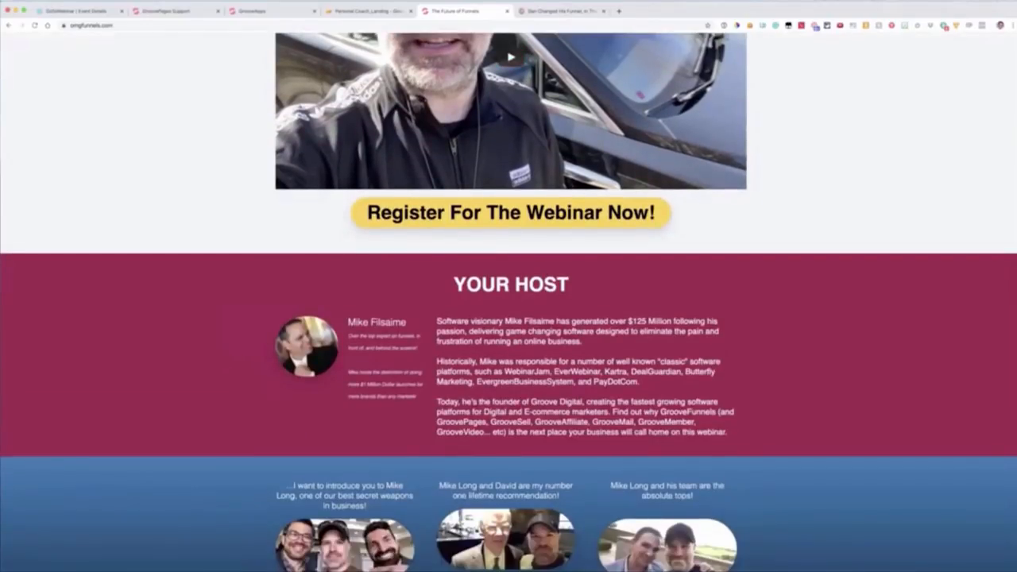
# Step: Compare the host section and headline of the omgfunnels.com page with the header and video area of the cookedupinamsterdam.com page
pyautogui.scroll(-9, 706, 262)
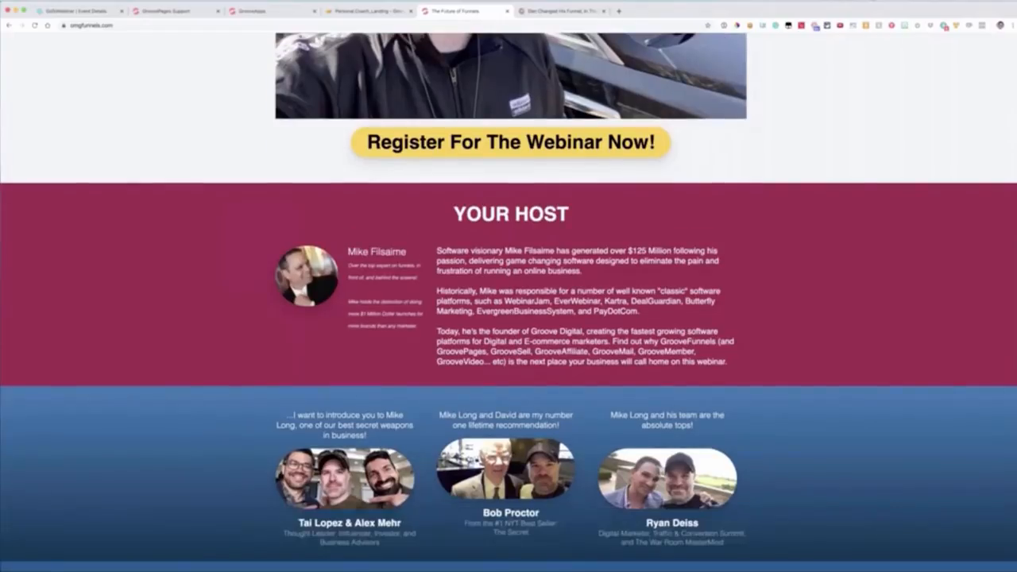
pyautogui.scroll(20, 704, 231)
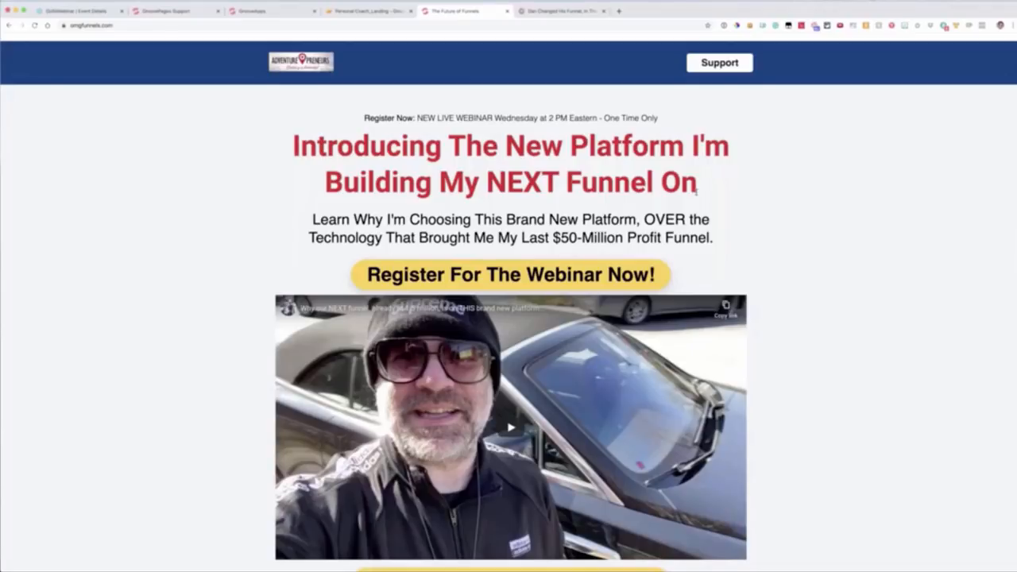
pyautogui.click(551, 11)
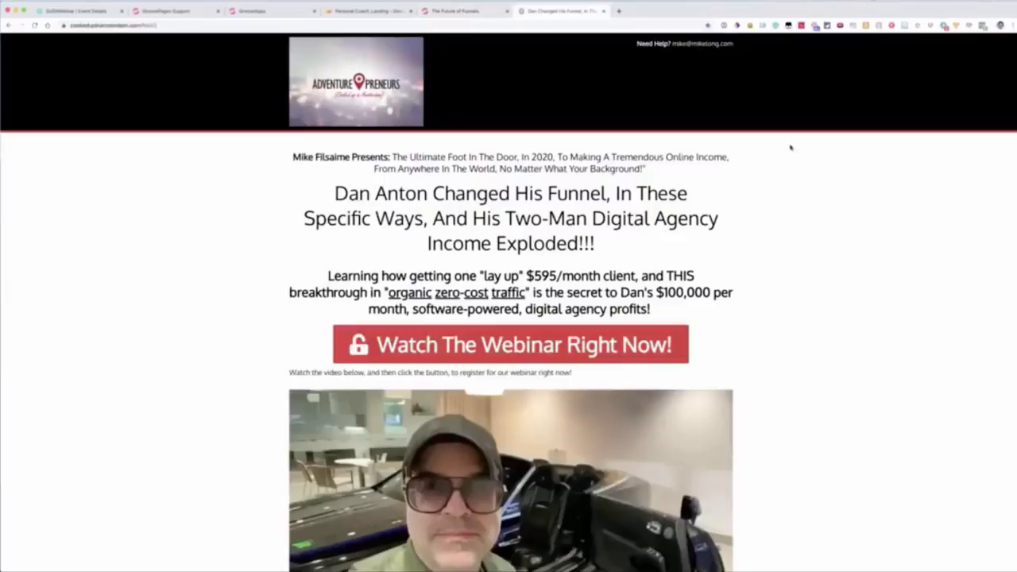
pyautogui.scroll(-12, 839, 152)
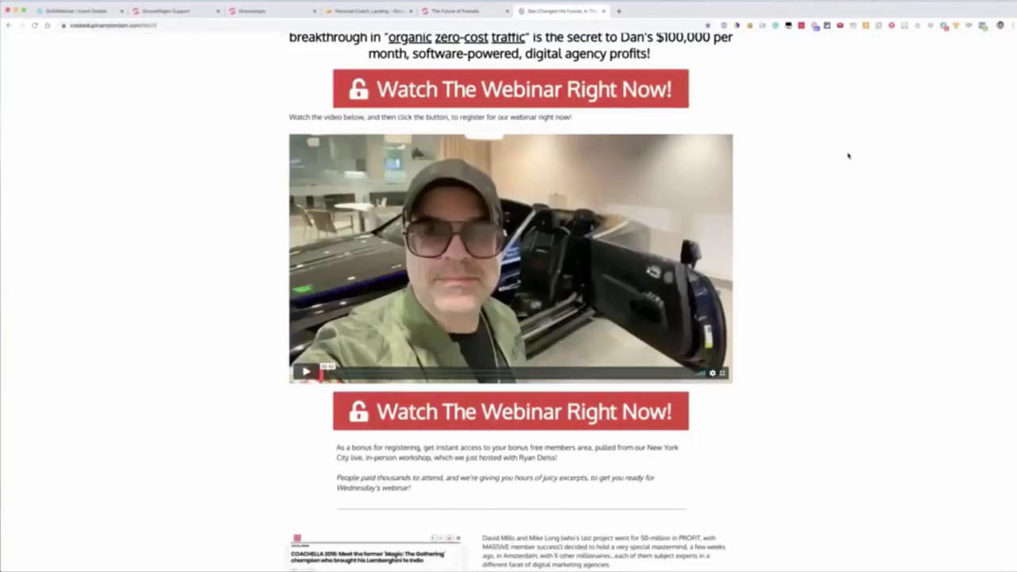
pyautogui.scroll(12, 848, 158)
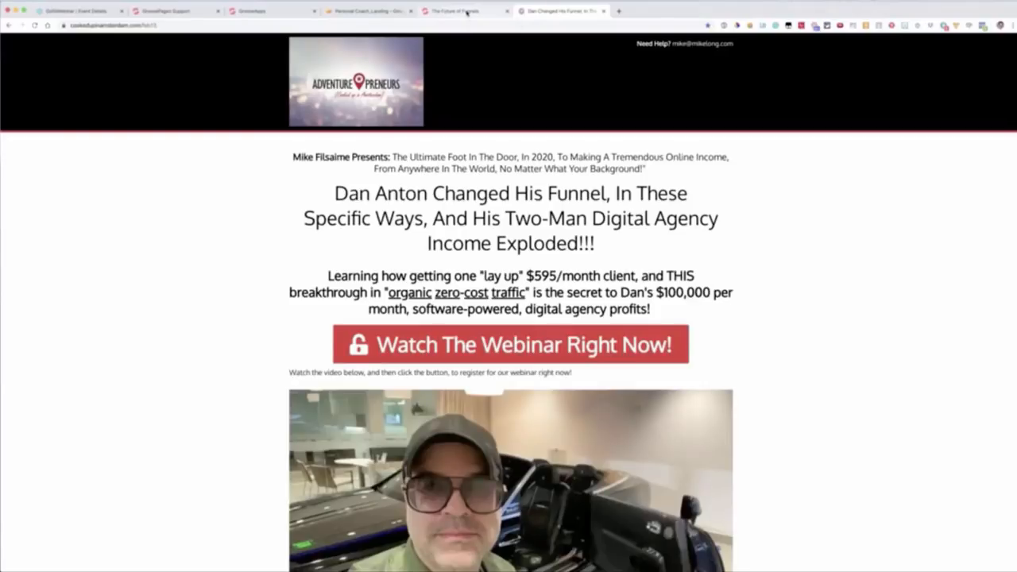
# Step: Return to the omgfunnels.com page and review its testimonial, closing call-to-action and footer sections
pyautogui.click(467, 12)
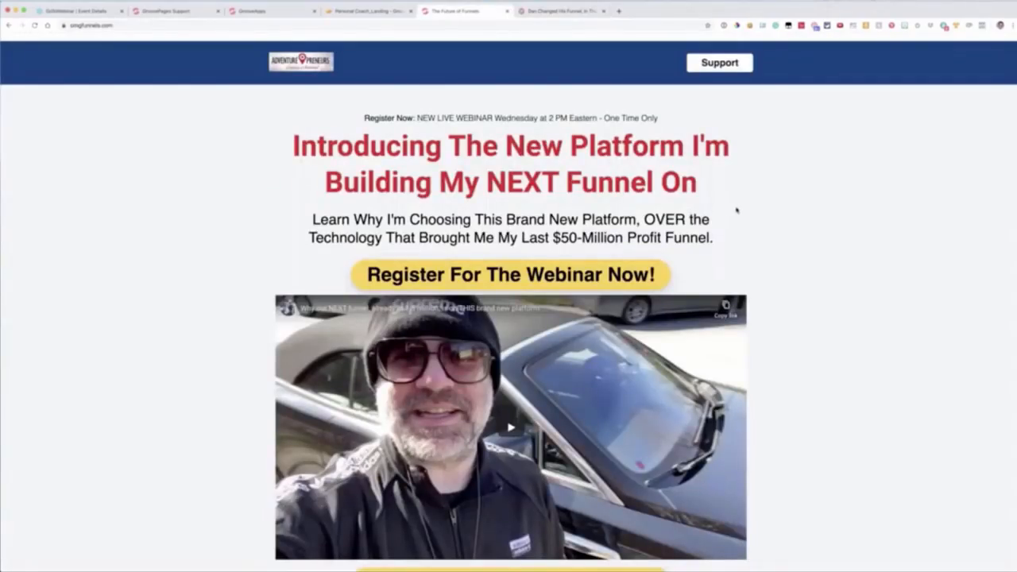
pyautogui.scroll(-20, 754, 204)
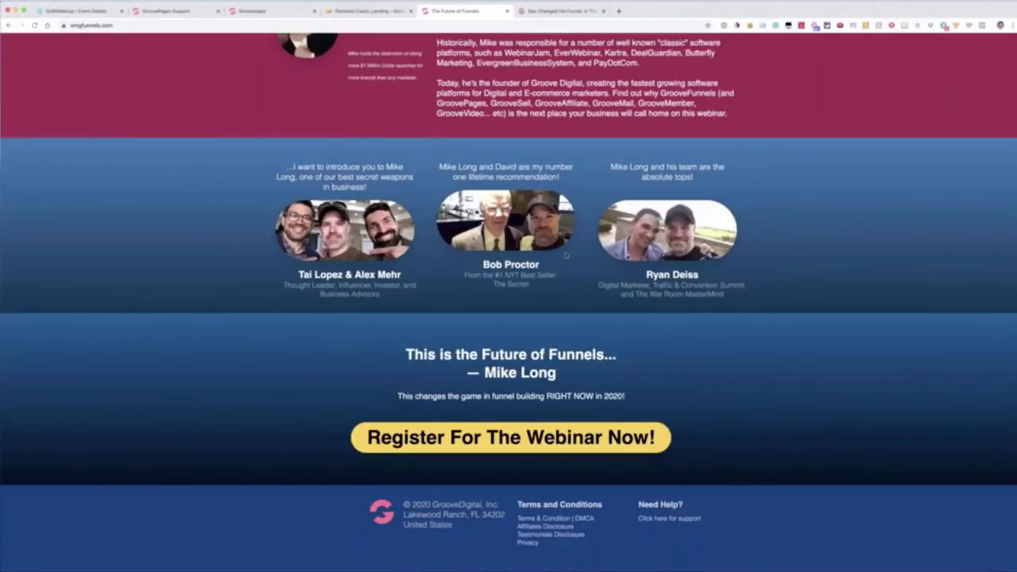
pyautogui.scroll(20, 566, 255)
pyautogui.scroll(-20, 566, 255)
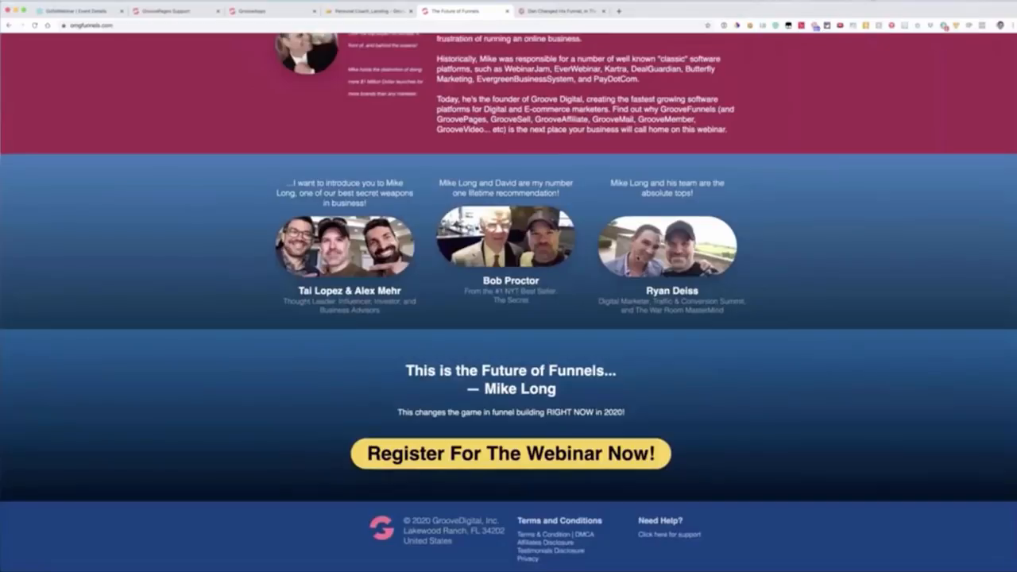
# Step: Switch back to the GroovePages e-commerce page and set the background of the three-column testimonial block to dark blue
pyautogui.click(251, 11)
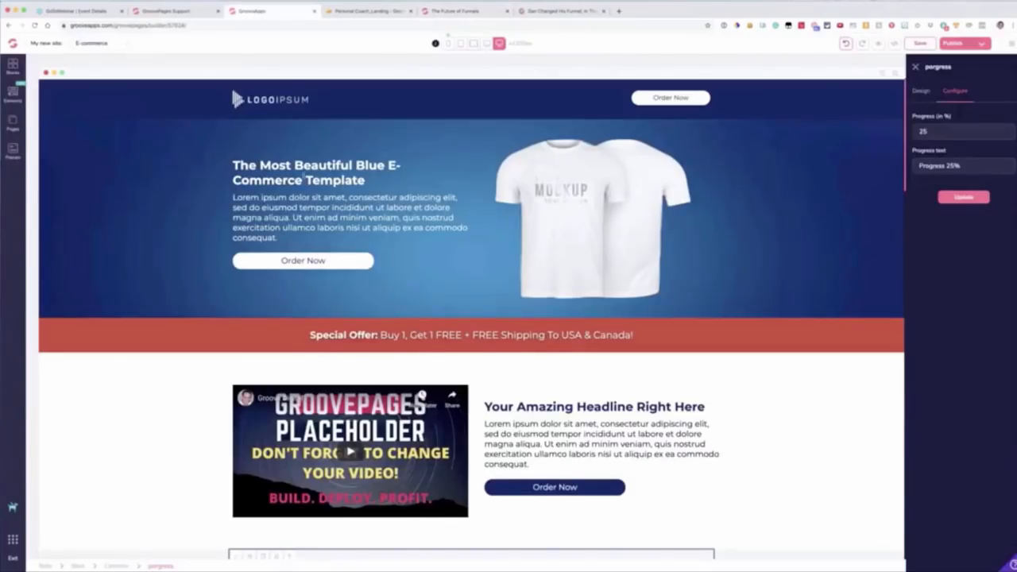
pyautogui.scroll(-5, 314, 176)
pyautogui.scroll(-8, 179, 288)
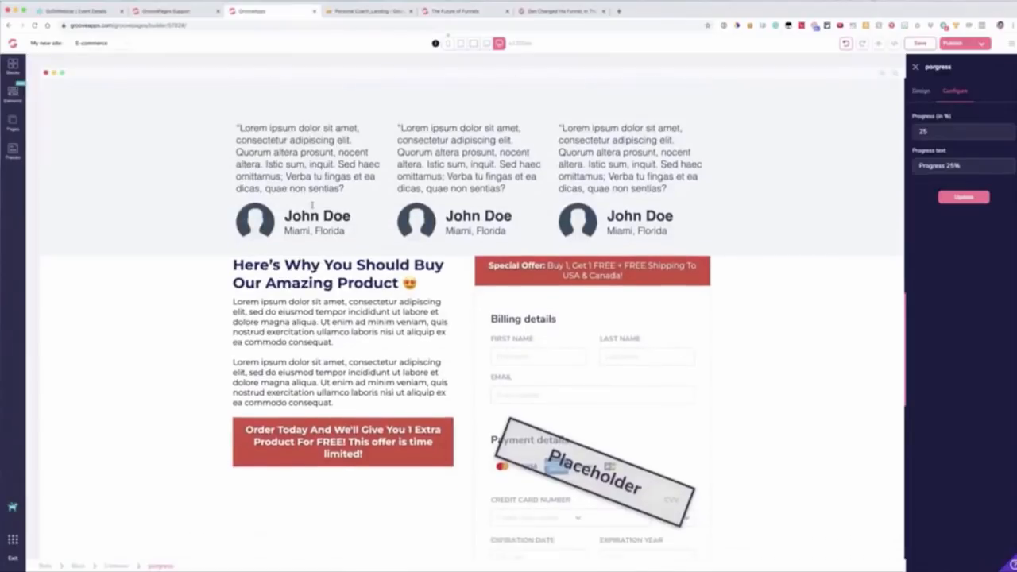
pyautogui.scroll(2, 179, 287)
pyautogui.click(179, 287)
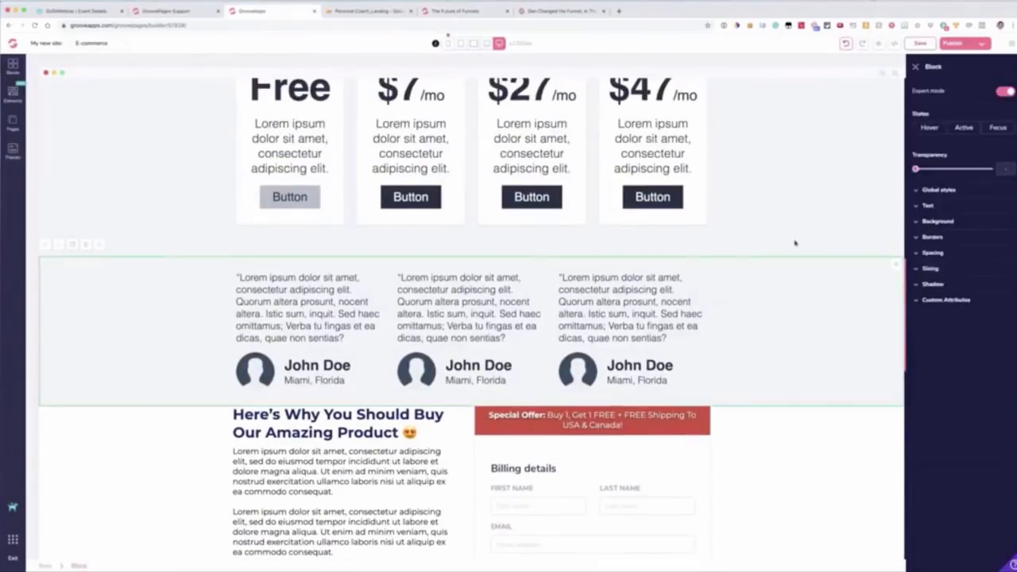
pyautogui.click(987, 236)
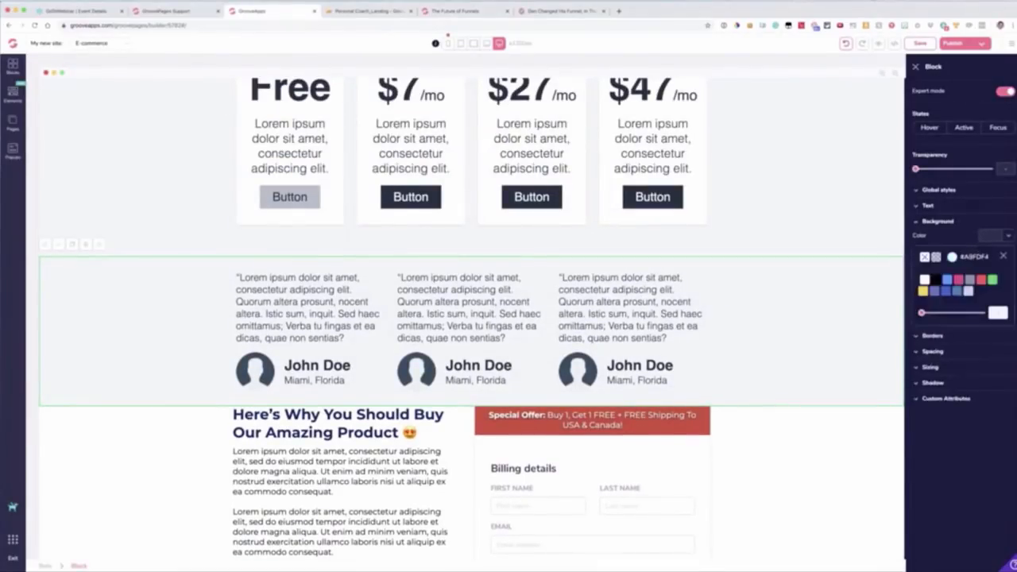
pyautogui.moveTo(948, 284)
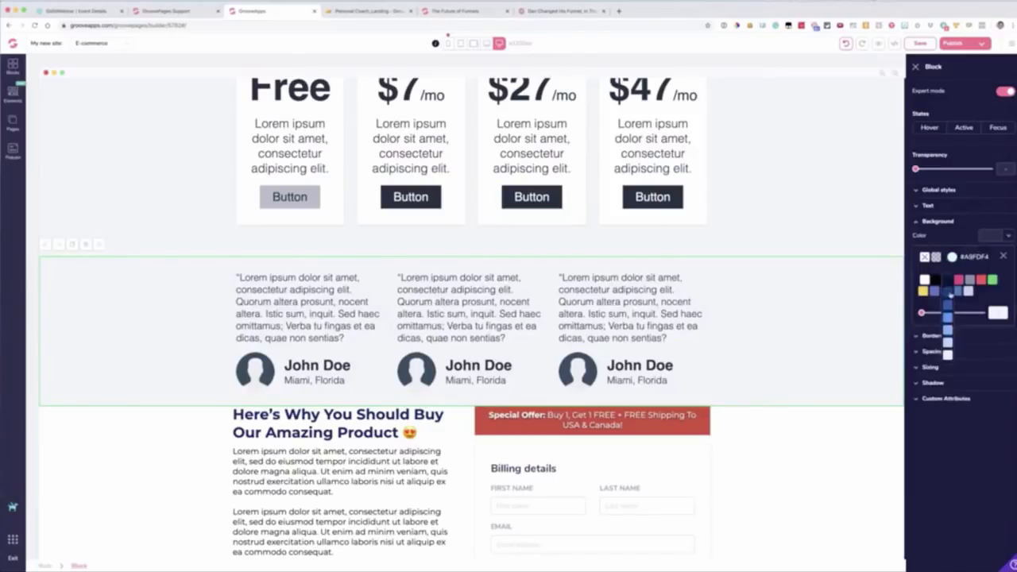
pyautogui.click(949, 294)
# Step: Set the text color of all three testimonial quotes in the dark blue block to white
pyautogui.click(298, 299)
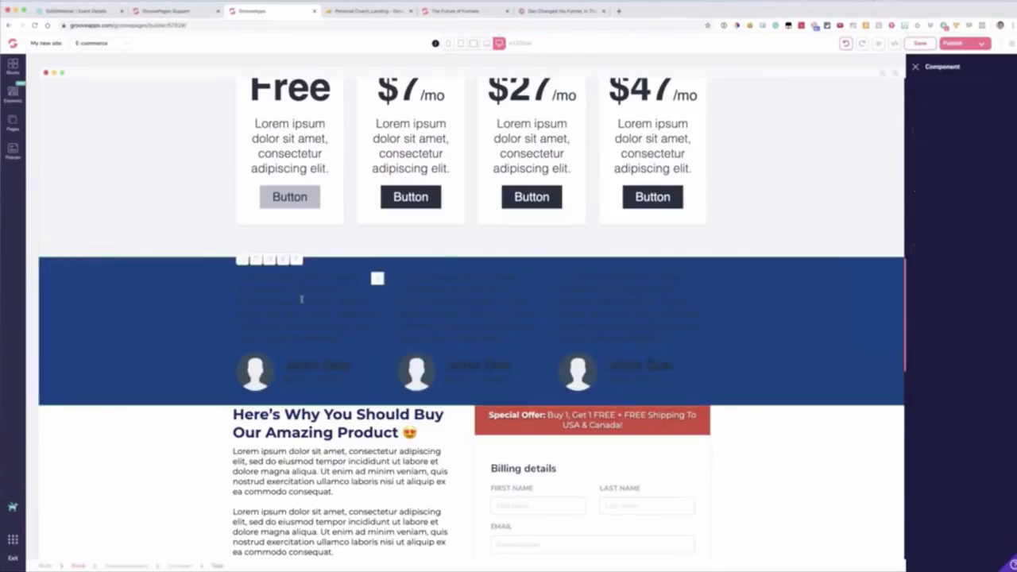
pyautogui.click(989, 267)
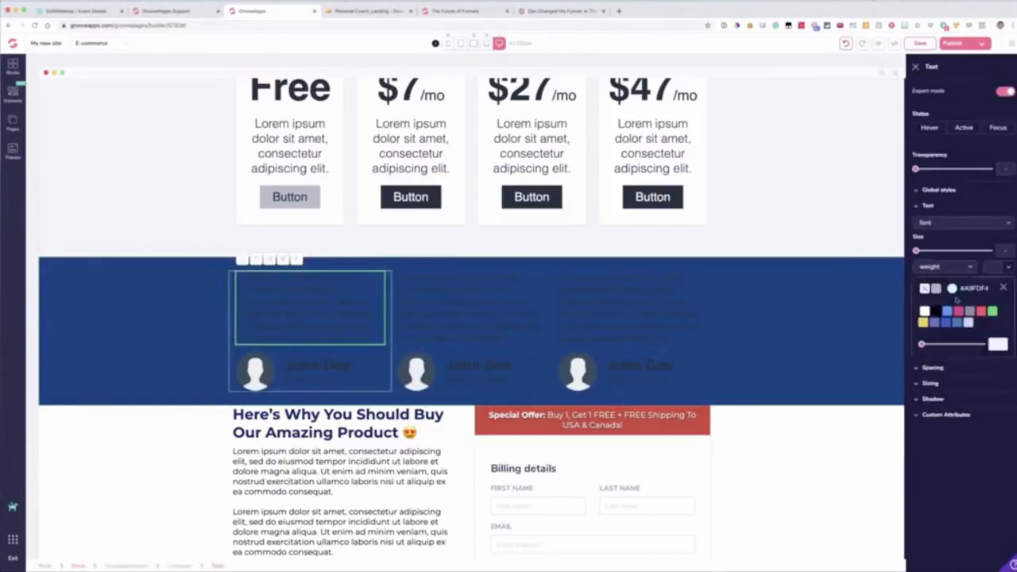
pyautogui.click(925, 310)
pyautogui.click(471, 308)
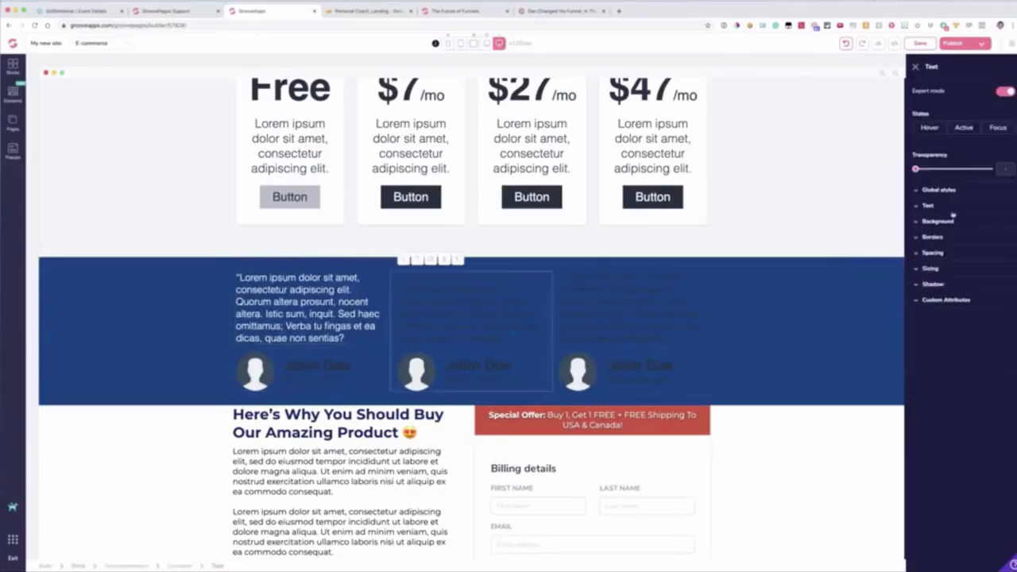
pyautogui.click(950, 208)
pyautogui.click(989, 266)
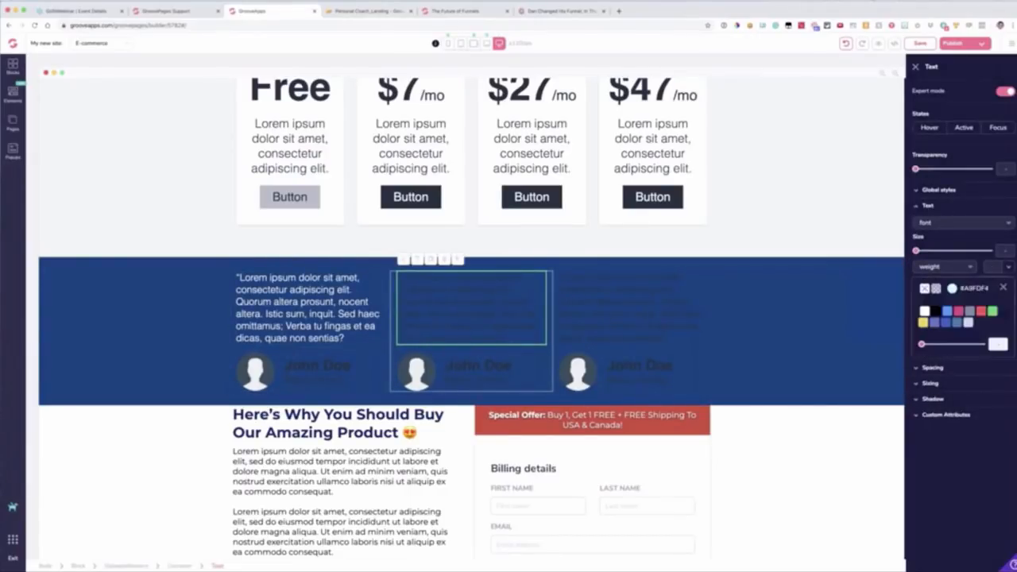
pyautogui.click(925, 311)
pyautogui.click(581, 309)
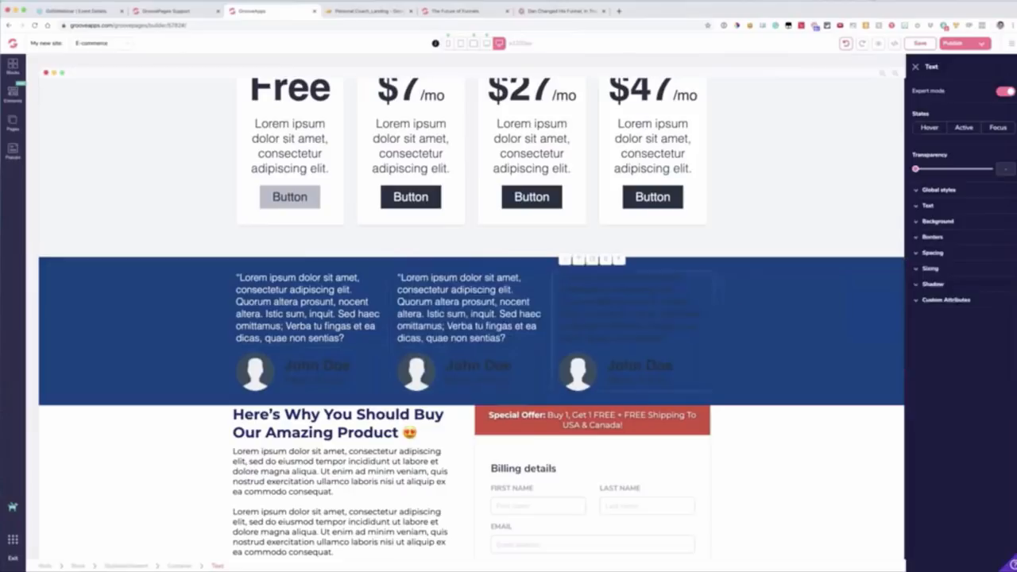
pyautogui.click(941, 232)
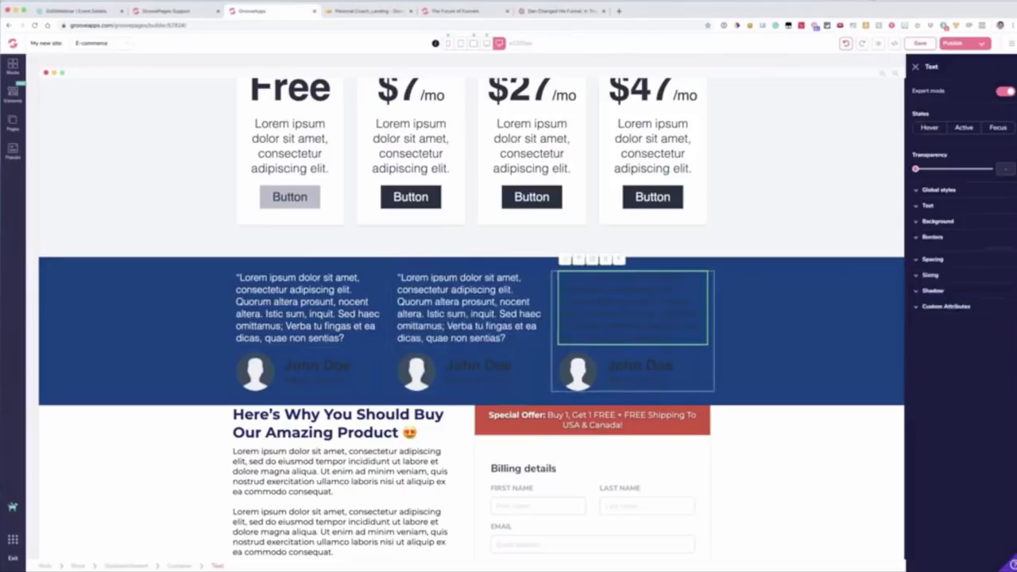
pyautogui.click(941, 207)
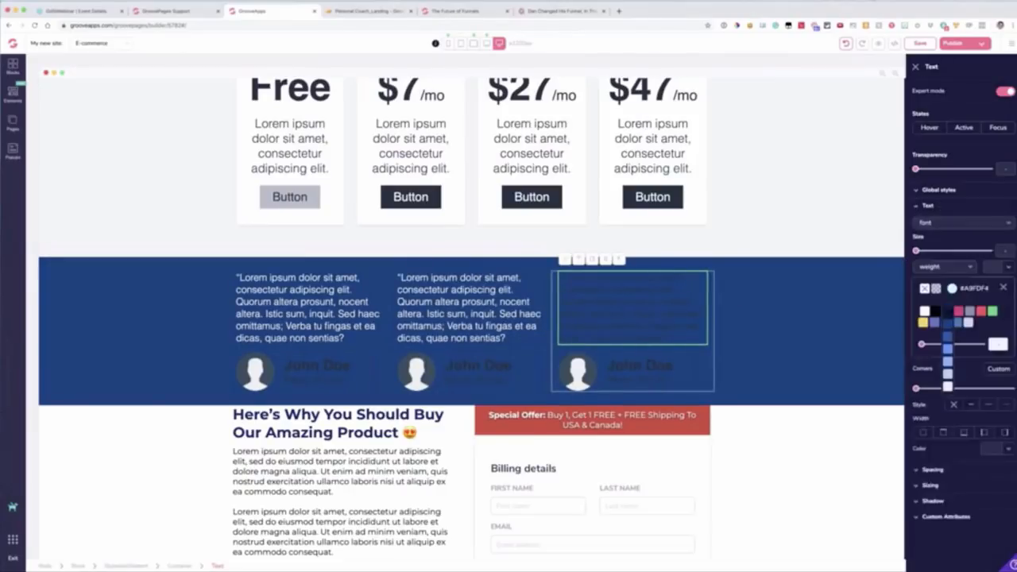
pyautogui.click(925, 311)
# Step: Replace the first testimonial's placeholder avatar with a headshot from the image library, and select the testimonial block
pyautogui.click(255, 371)
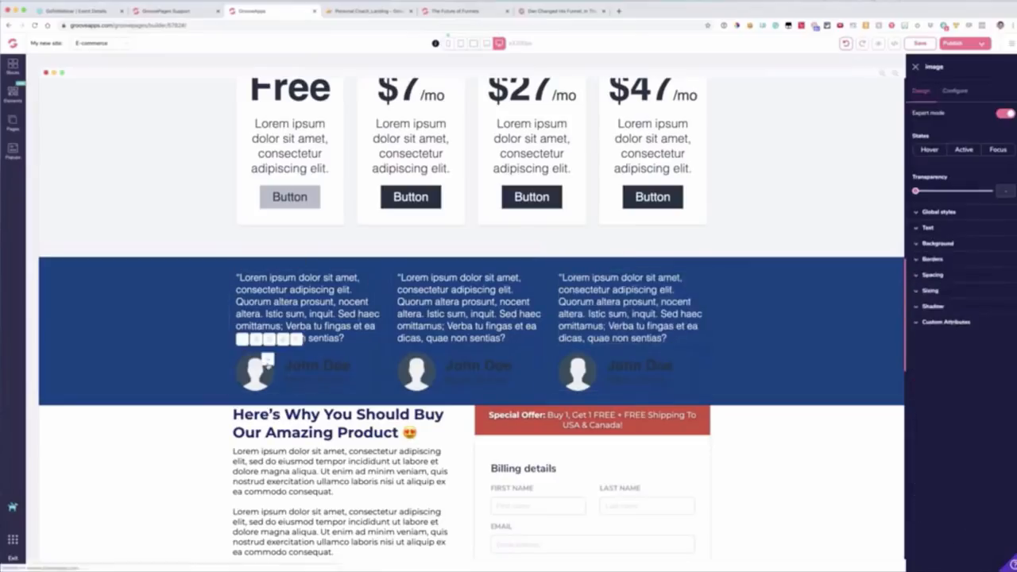
pyautogui.click(954, 91)
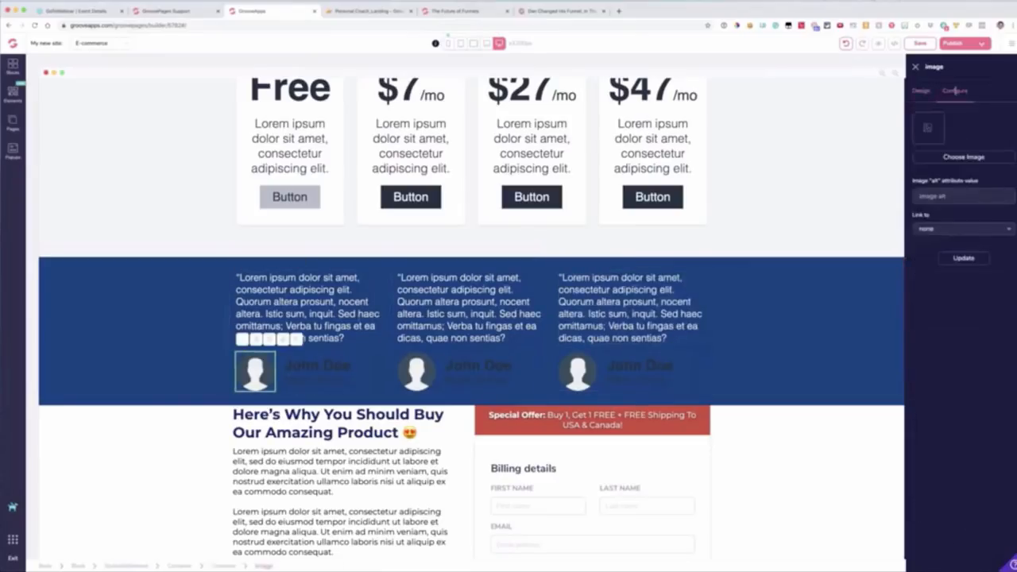
pyautogui.click(945, 158)
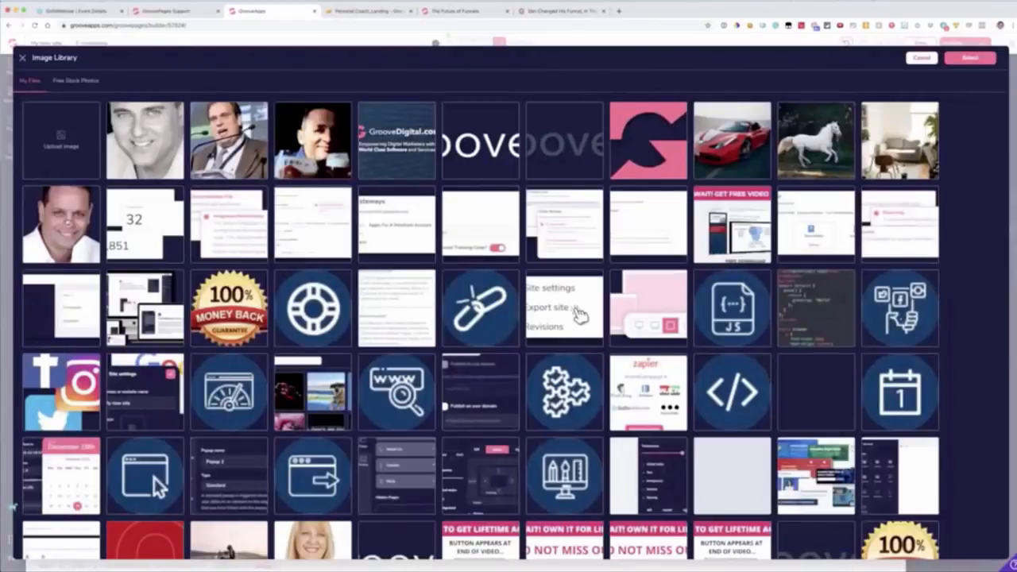
pyautogui.click(67, 224)
pyautogui.click(965, 57)
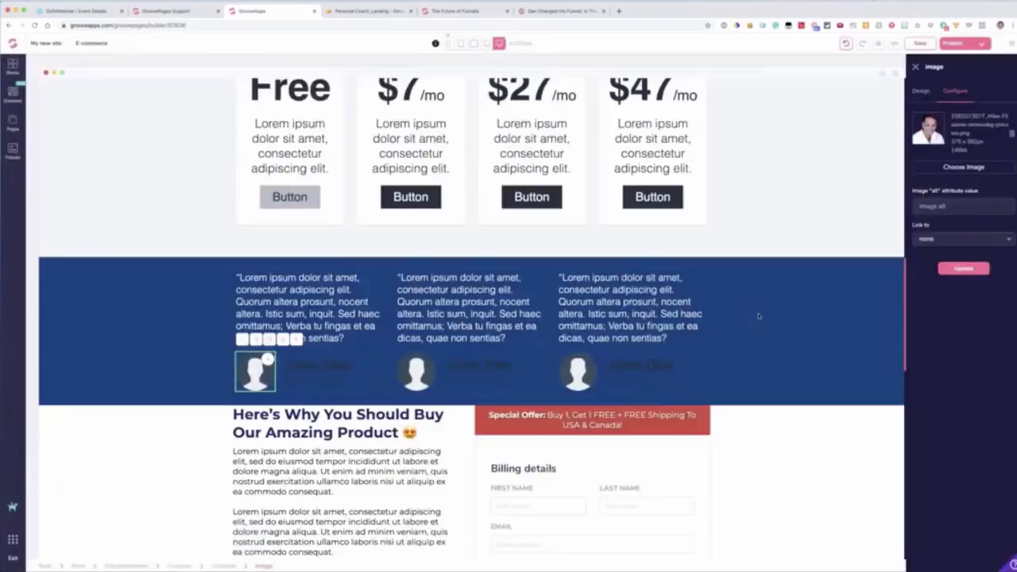
pyautogui.click(963, 268)
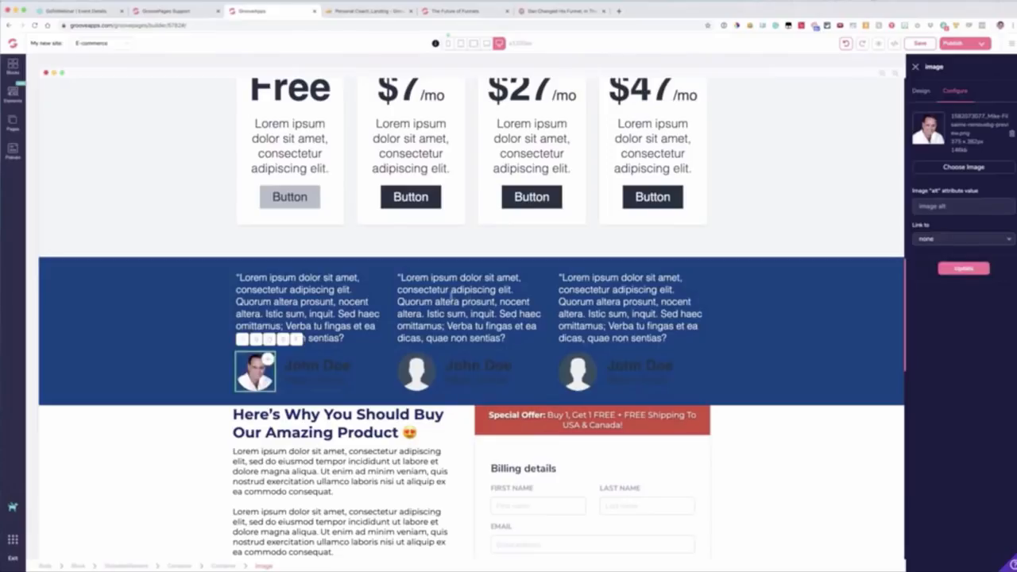
pyautogui.scroll(-1, 318, 296)
pyautogui.scroll(2, 197, 292)
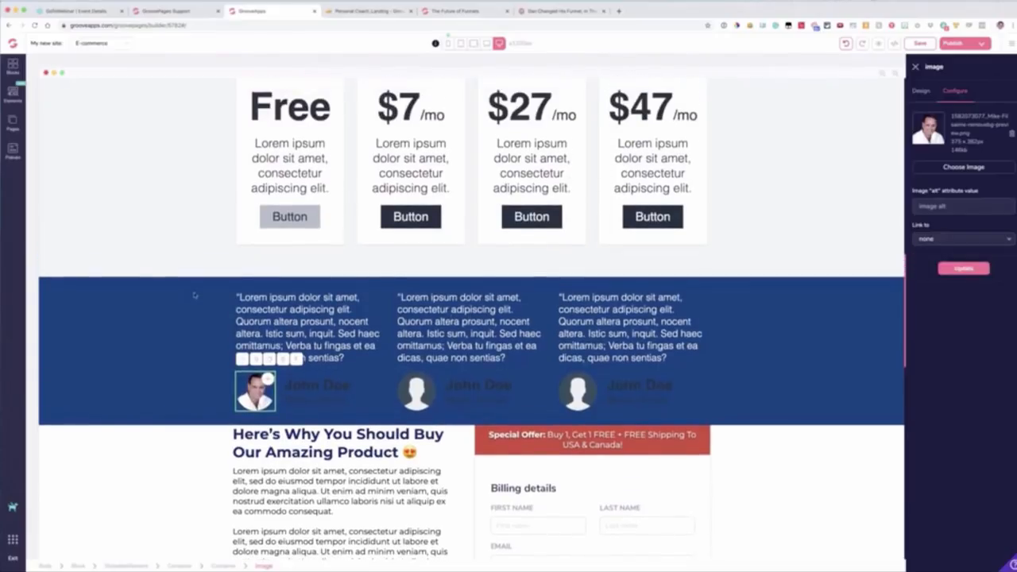
pyautogui.click(193, 295)
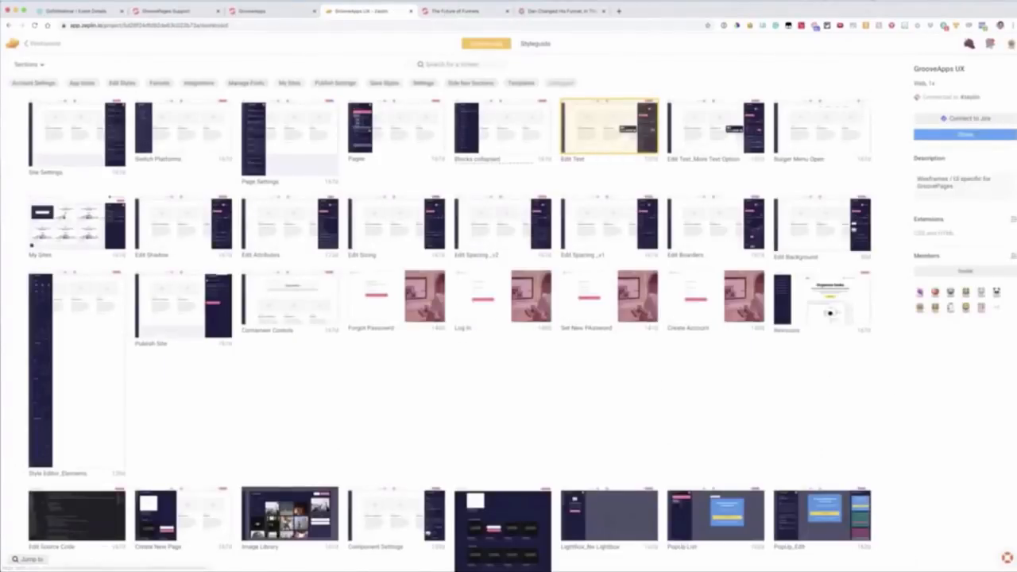
# Step: Examine the Zeplin GrooveApps UX designs from Funnels_list through Funnel Details and Create New Funnel to Select Page from Template
pyautogui.scroll(-15, 475, 228)
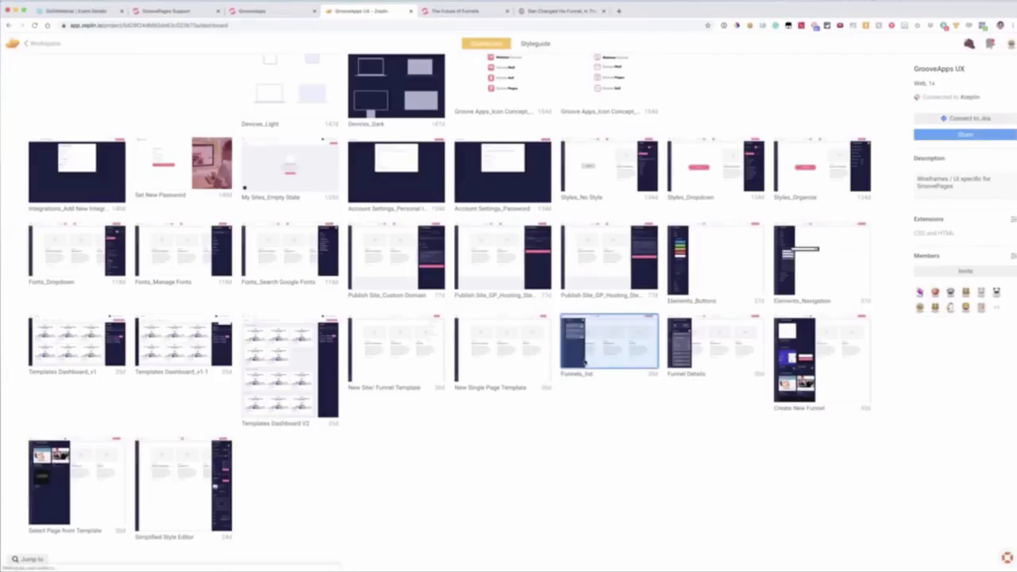
pyautogui.click(584, 363)
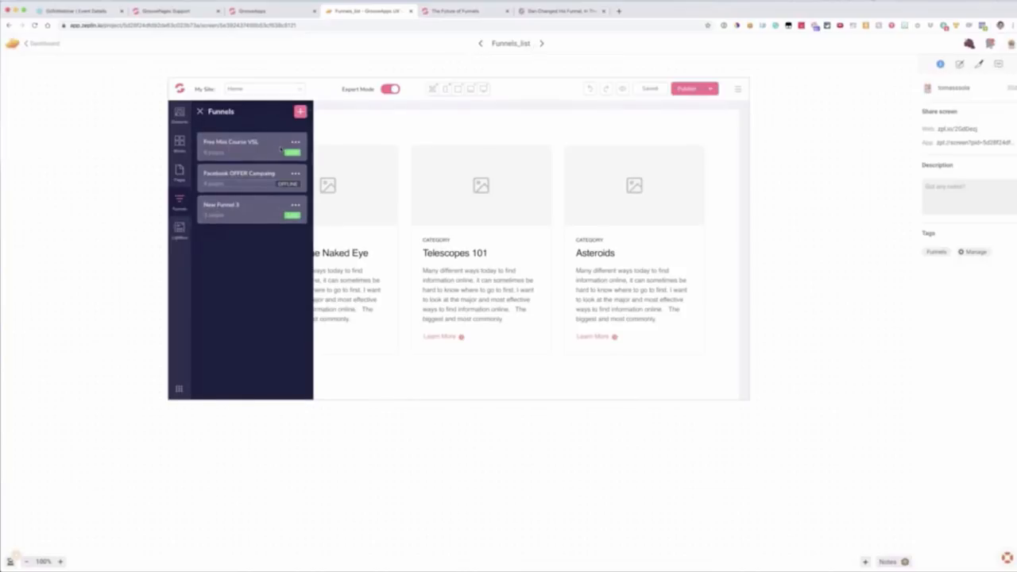
pyautogui.click(541, 44)
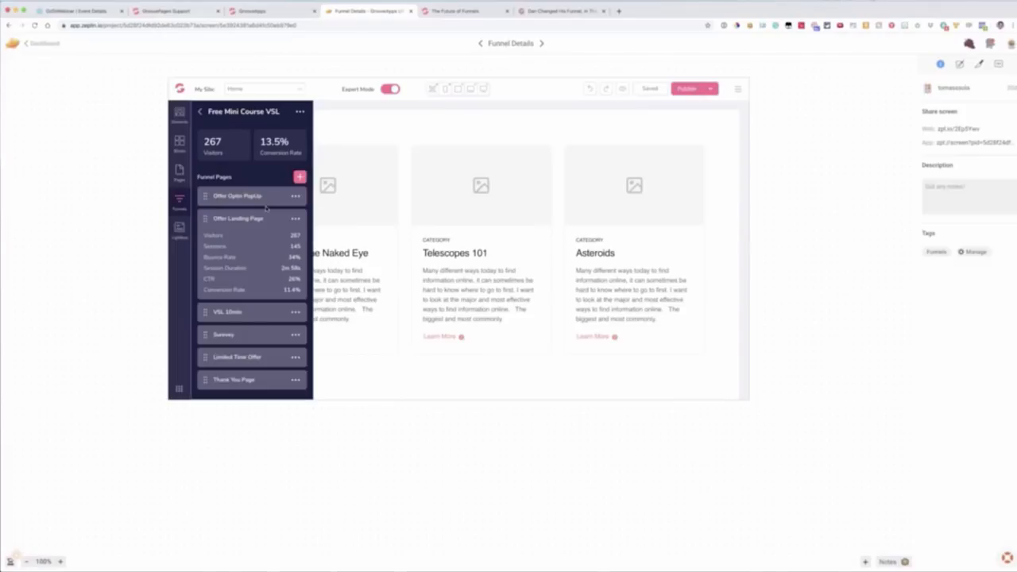
pyautogui.click(541, 43)
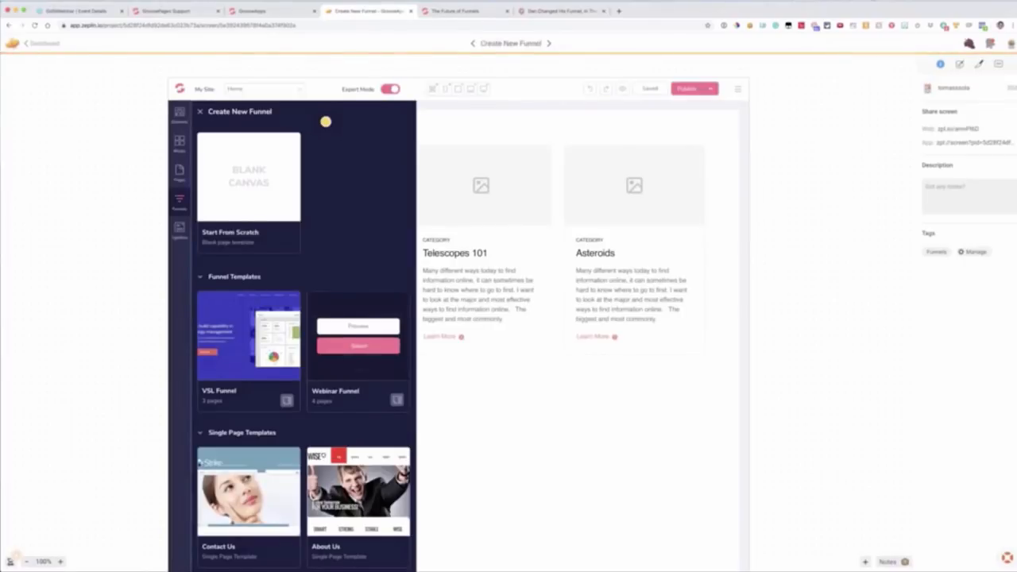
pyautogui.scroll(-2, 314, 153)
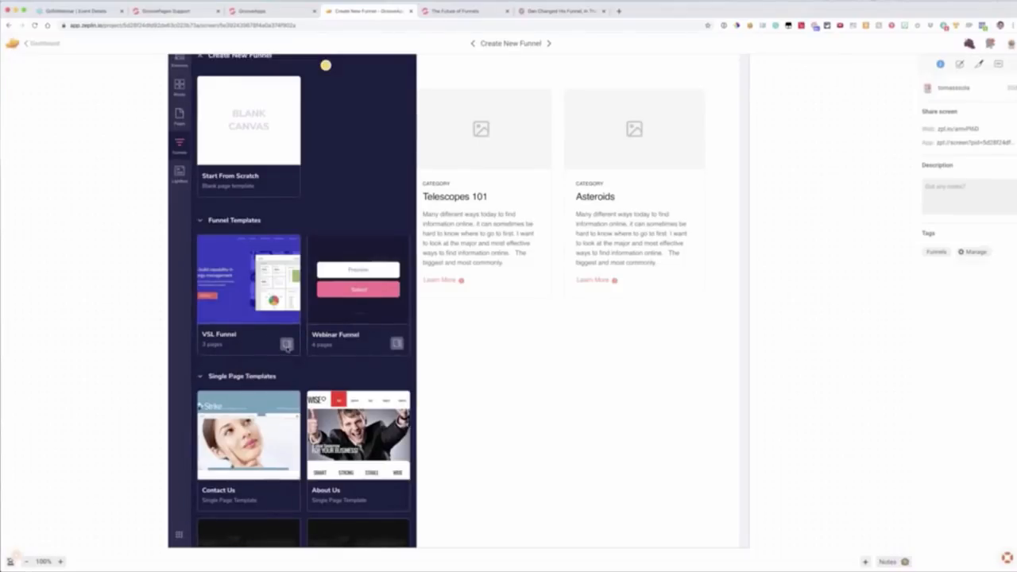
pyautogui.click(548, 44)
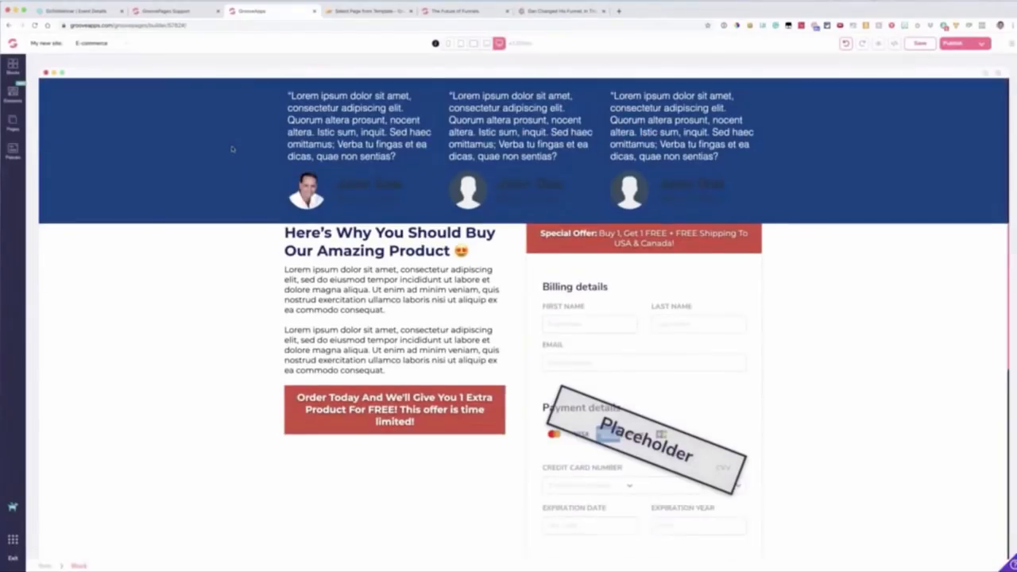
# Step: Return to the GroovePages e-commerce page and review it from the testimonial block to the footer and back to the hero section
pyautogui.scroll(-8, 231, 150)
pyautogui.scroll(3, 234, 160)
pyautogui.scroll(-3, 235, 164)
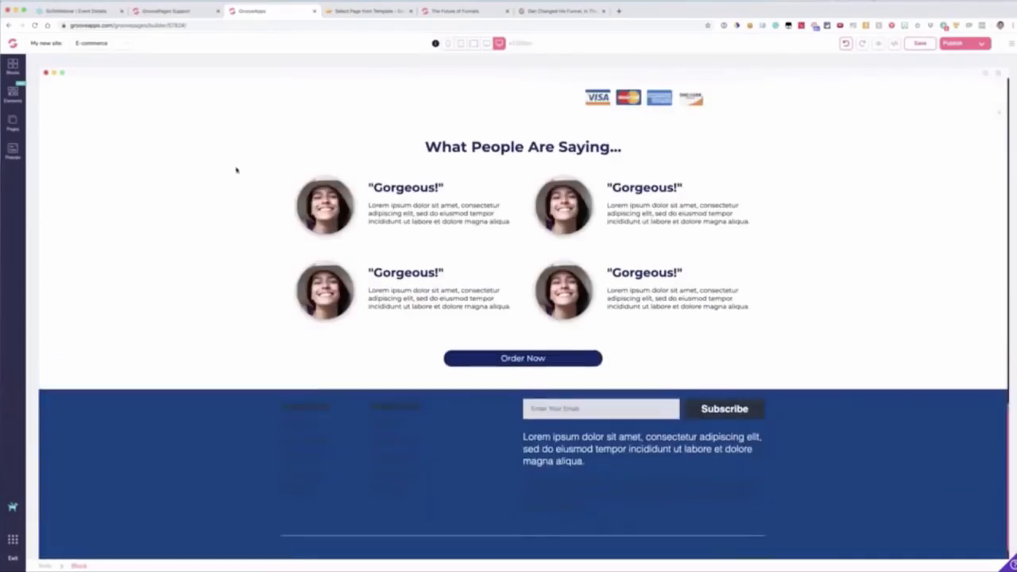
pyautogui.scroll(10, 232, 168)
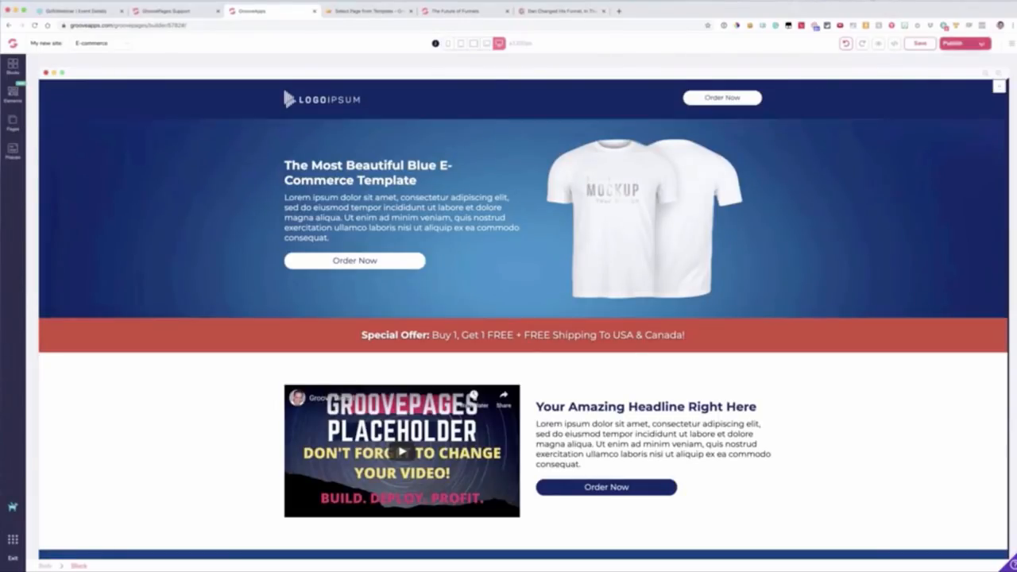
# Step: Enable publishing on your own domain in the publish settings and enter the personal website's www address
pyautogui.click(983, 45)
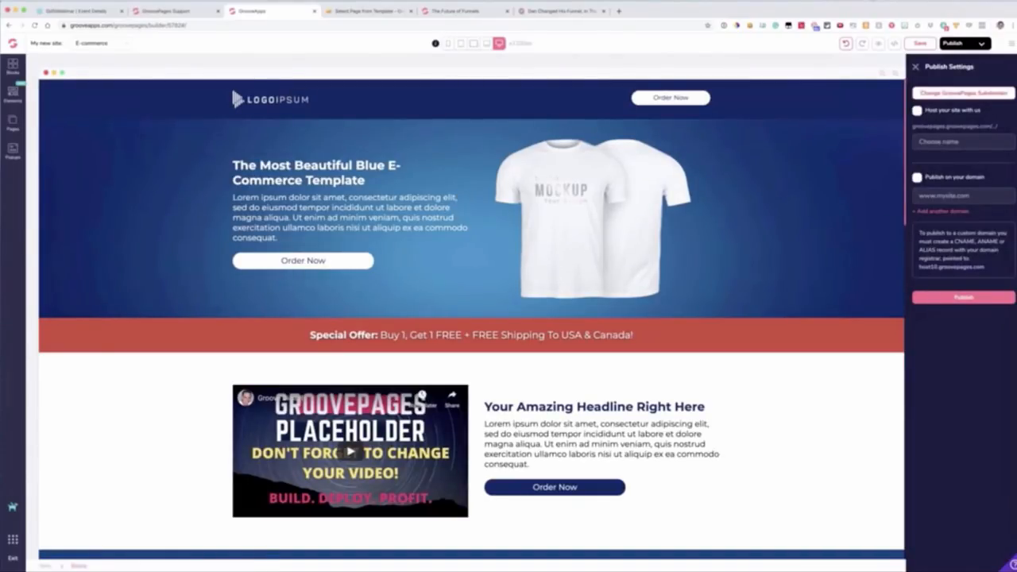
pyautogui.click(918, 177)
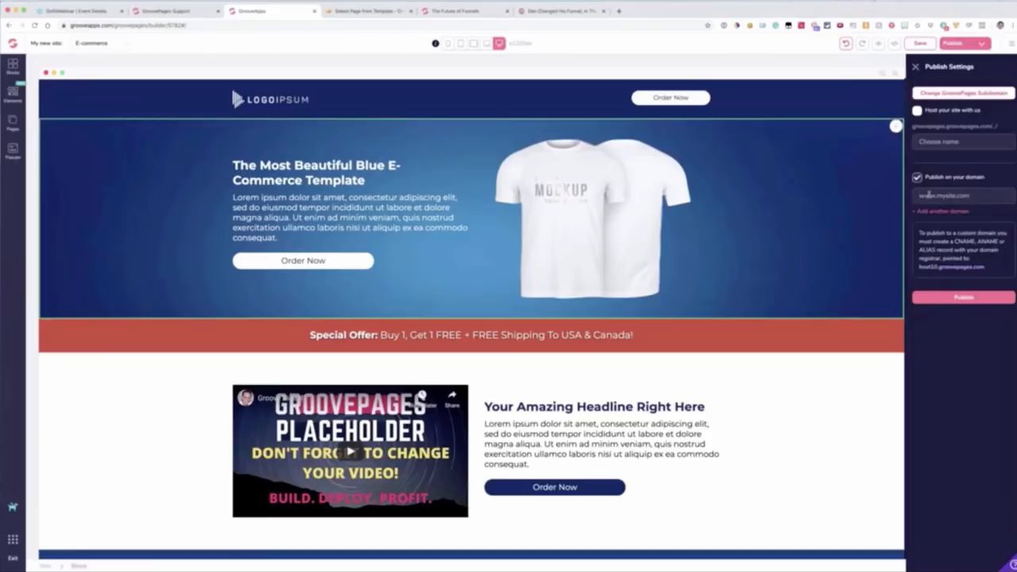
pyautogui.click(928, 195)
pyautogui.write('www.mdotf')
pyautogui.write('ilsaime.com')
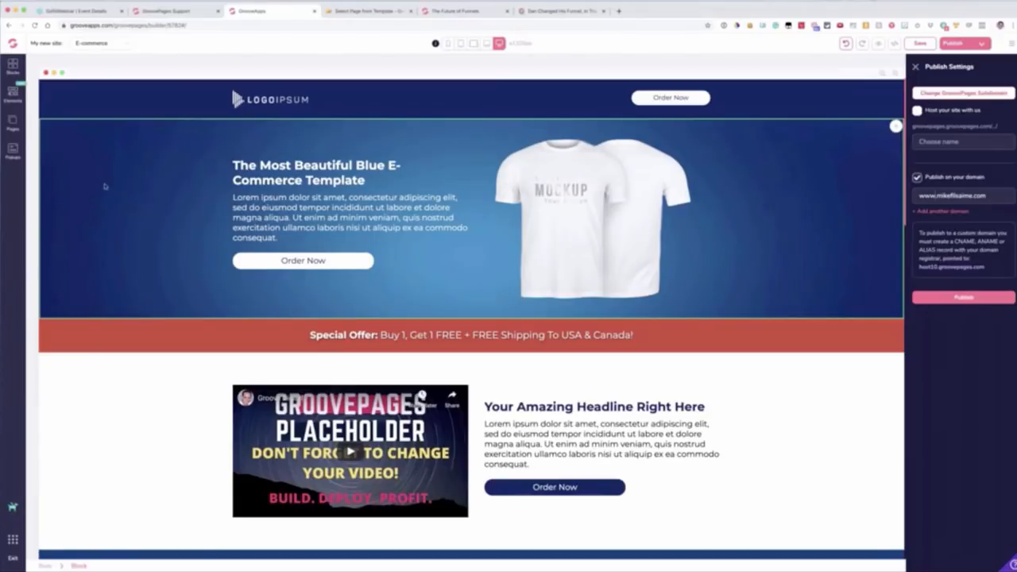
pyautogui.click(294, 246)
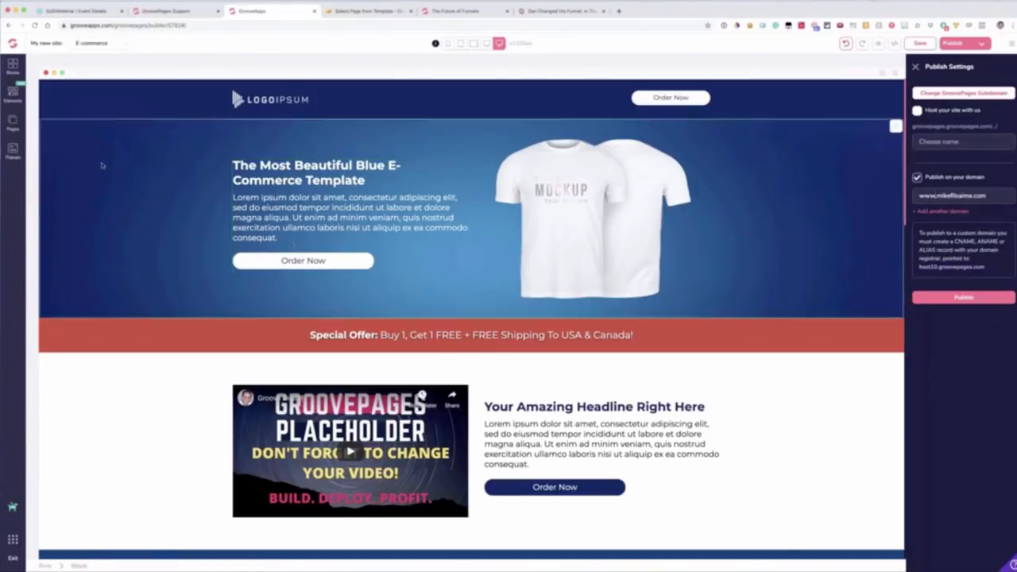
# Step: Insert the first designed navigation bar block, in bright blue, above the existing dark blue header
pyautogui.click(12, 123)
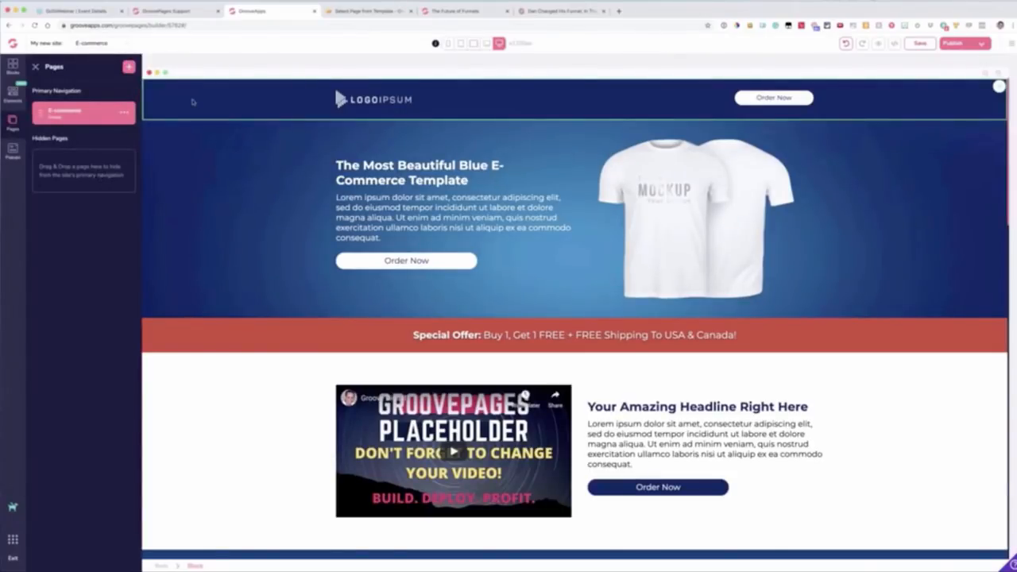
pyautogui.click(189, 102)
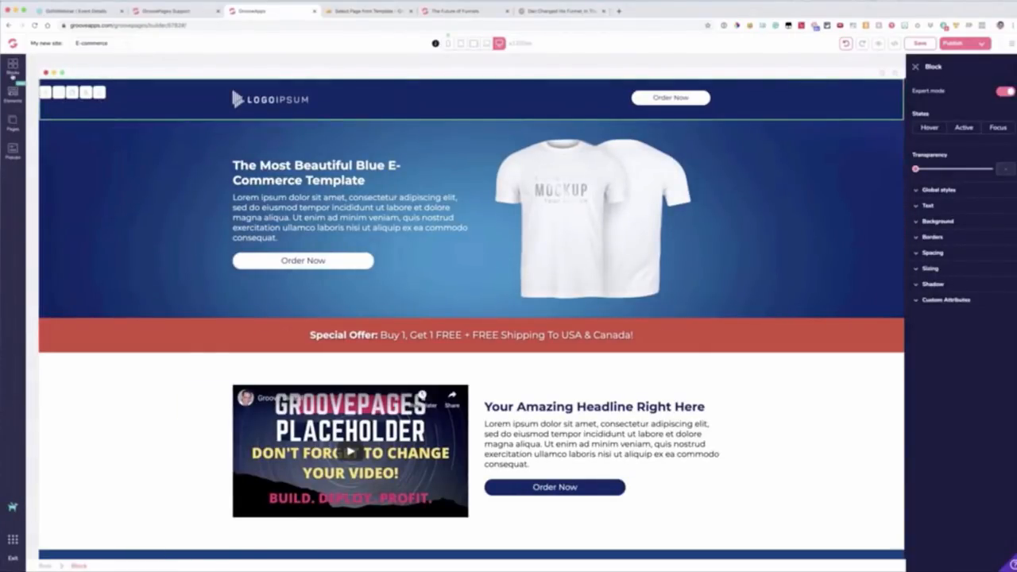
pyautogui.click(13, 67)
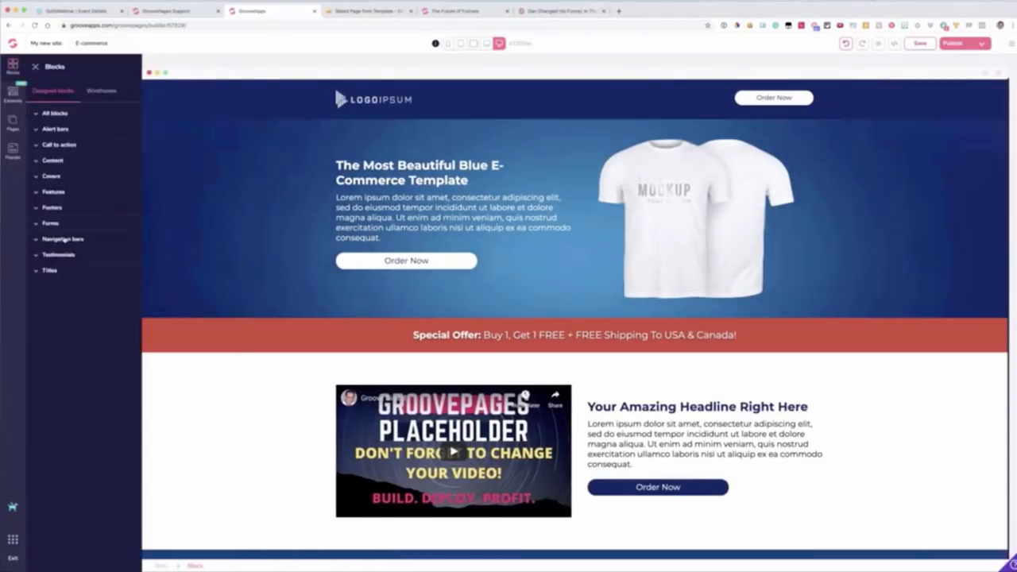
pyautogui.click(63, 239)
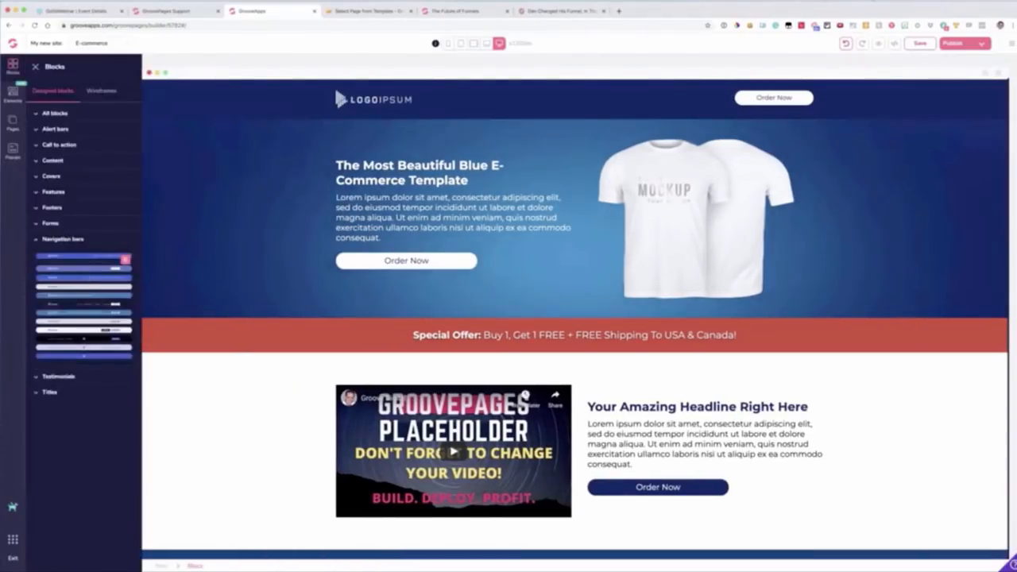
pyautogui.moveTo(87, 256); pyautogui.dragTo(436, 102)
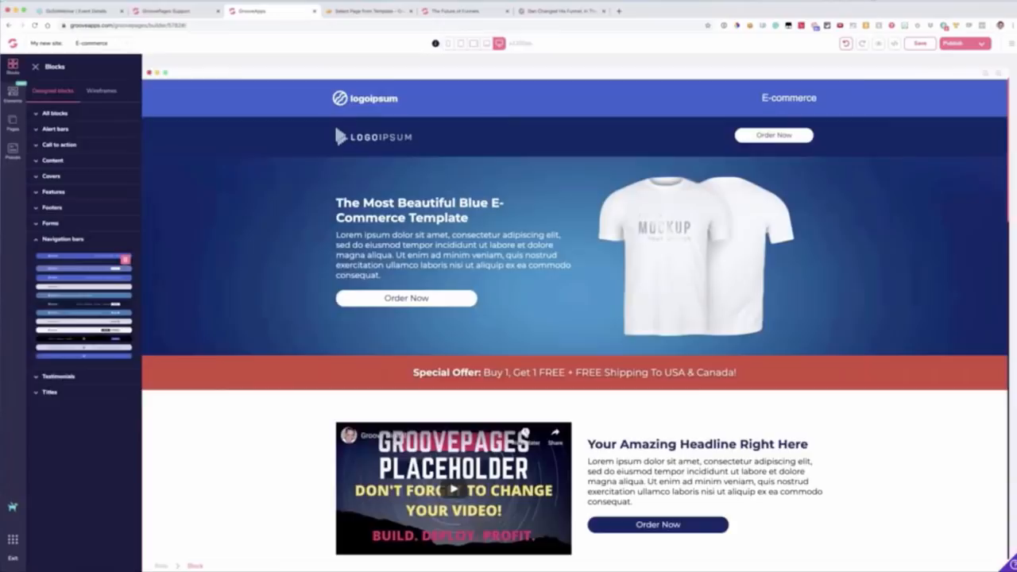
# Step: Try placing the second navigation bar element, with a logo and page links, inside the old dark blue header block
pyautogui.click(208, 138)
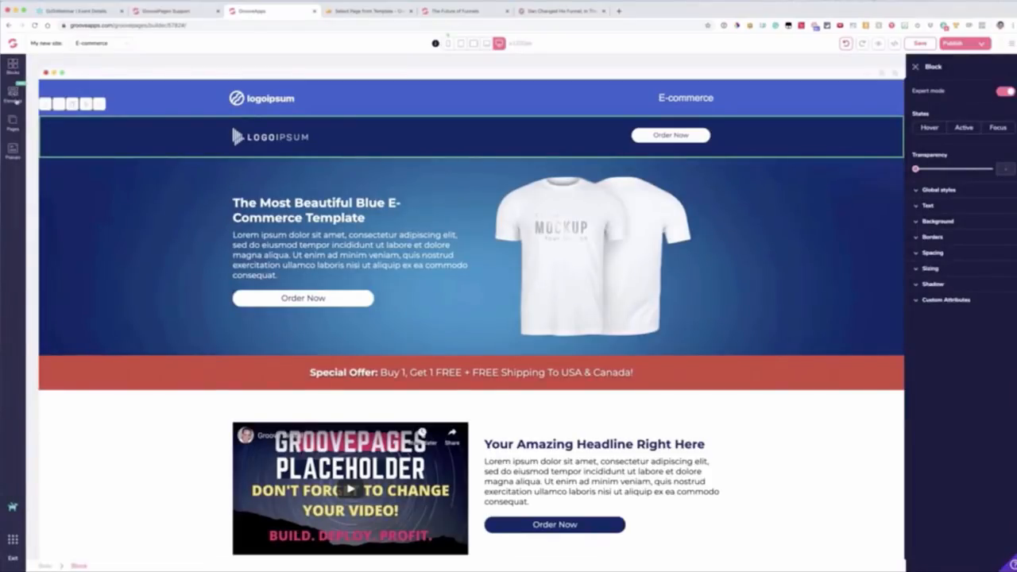
pyautogui.click(12, 94)
pyautogui.scroll(-10, 84, 318)
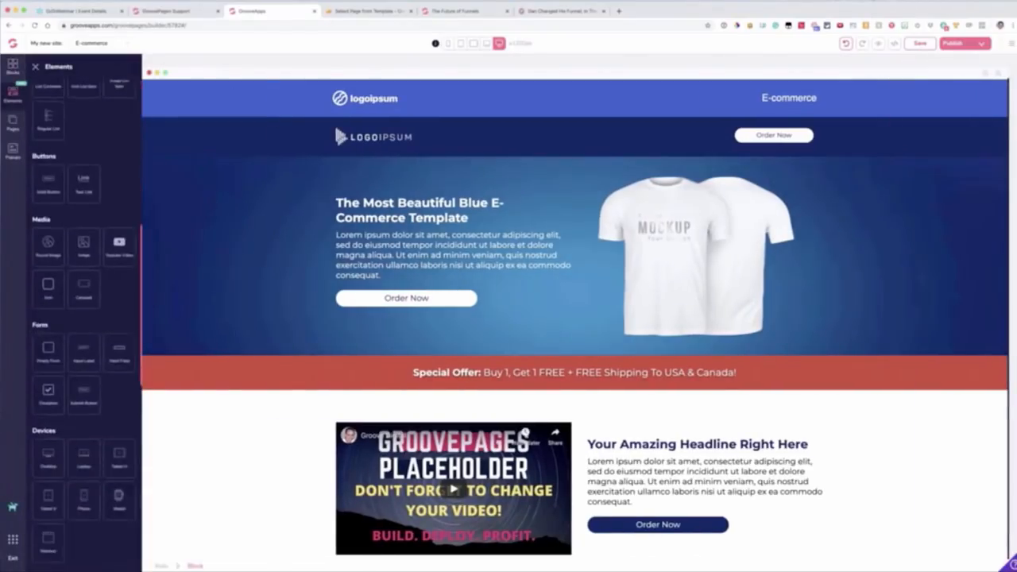
pyautogui.scroll(-5, 114, 221)
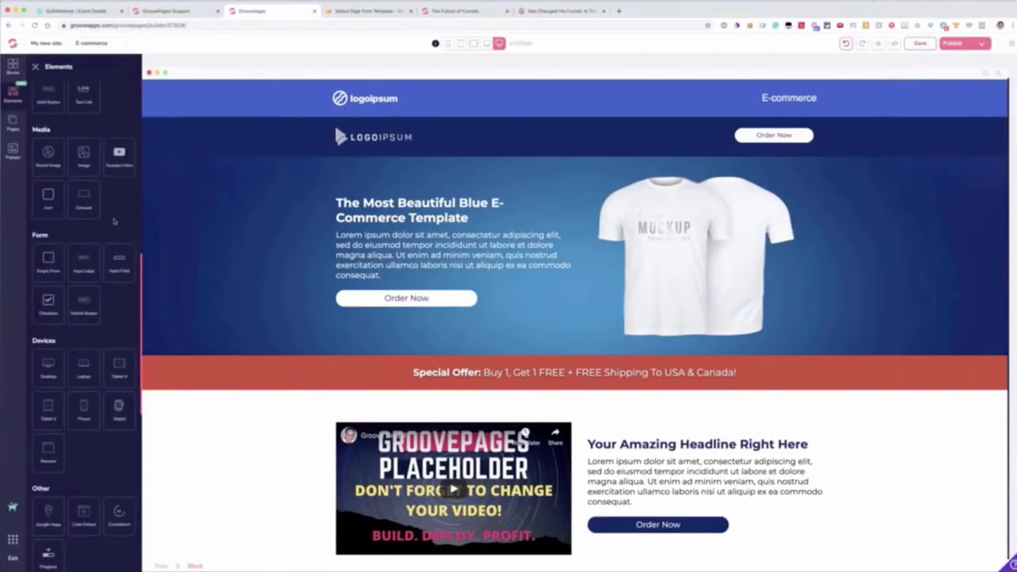
pyautogui.scroll(-5, 84, 326)
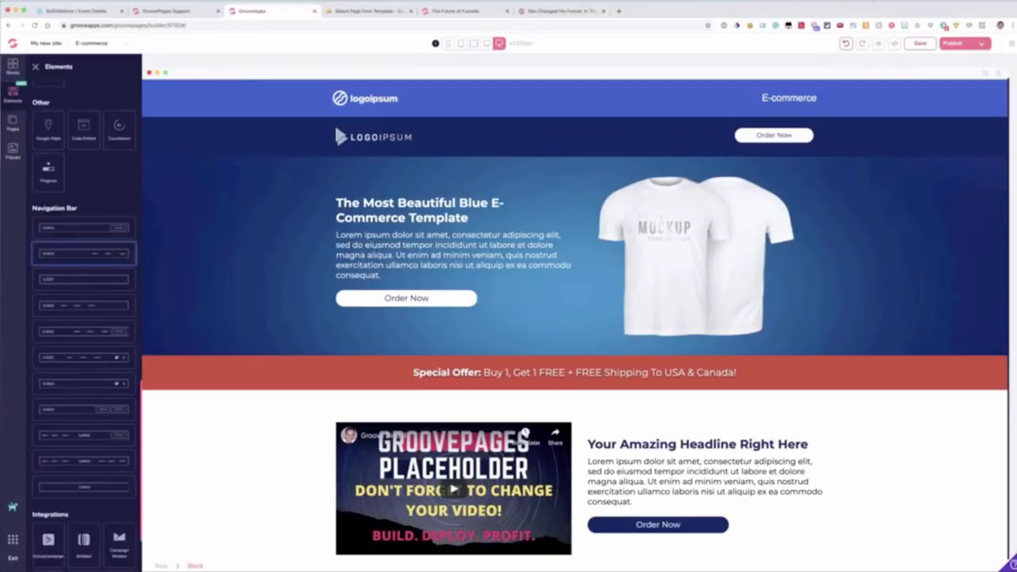
pyautogui.moveTo(84, 254); pyautogui.dragTo(457, 151)
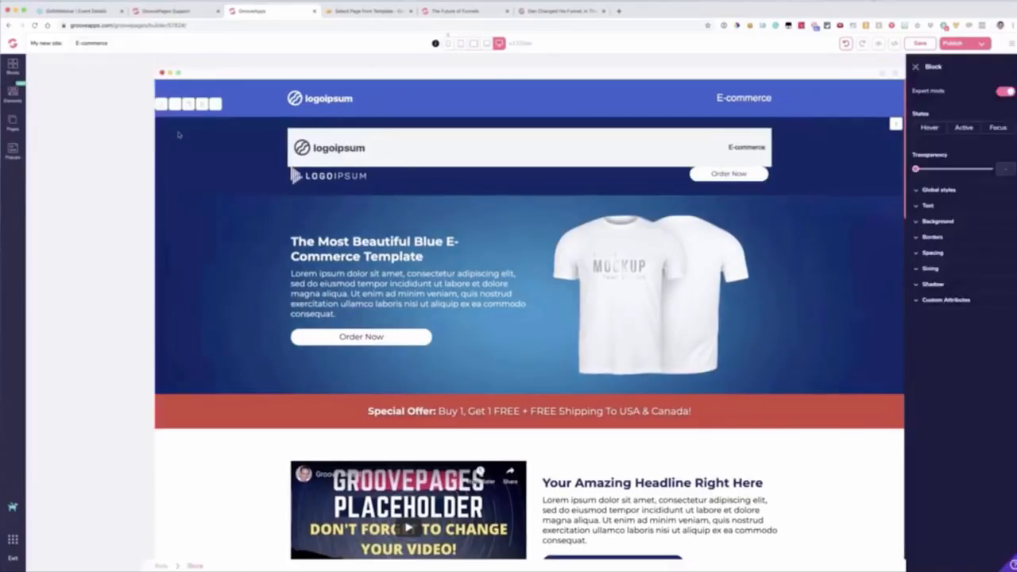
# Step: Delete the old dark blue header block containing the LOGOIPSUM logo and Order Now button
pyautogui.press('Delete')
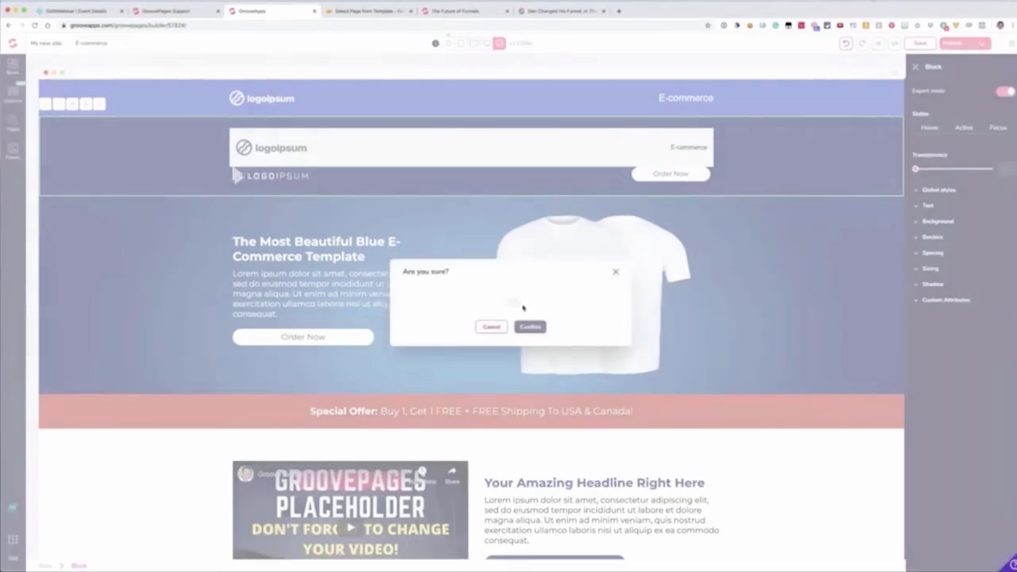
pyautogui.click(530, 326)
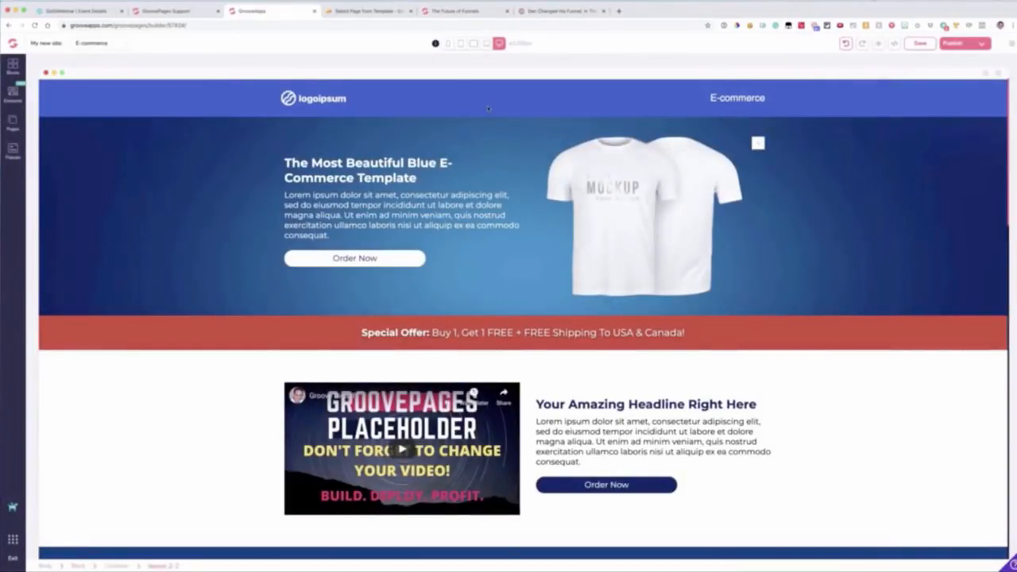
# Step: Add a new page from the Upsell template and name it About Us
pyautogui.click(13, 121)
pyautogui.click(129, 67)
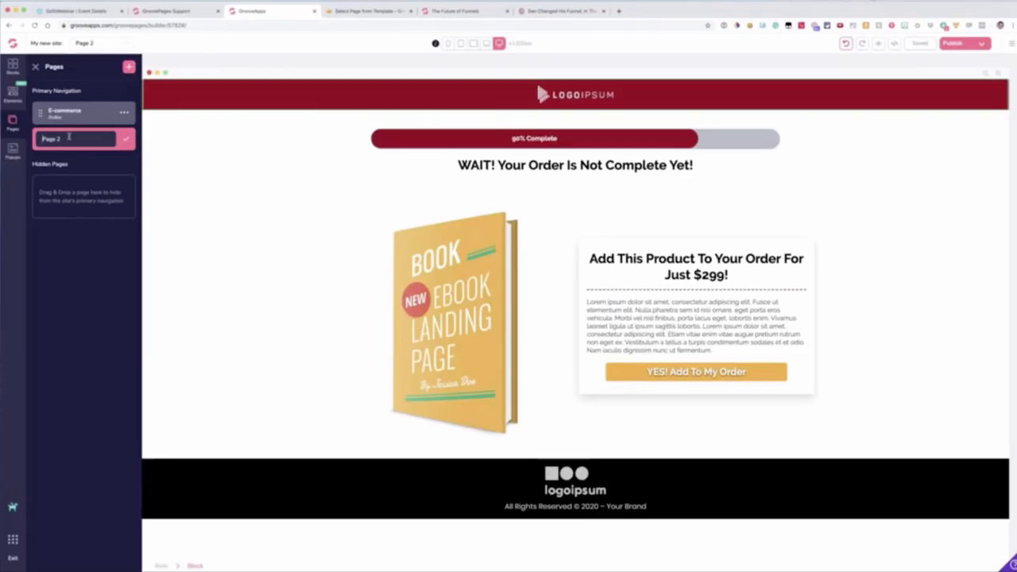
pyautogui.doubleClick(67, 138)
pyautogui.write('Up')
pyautogui.write('out Us')
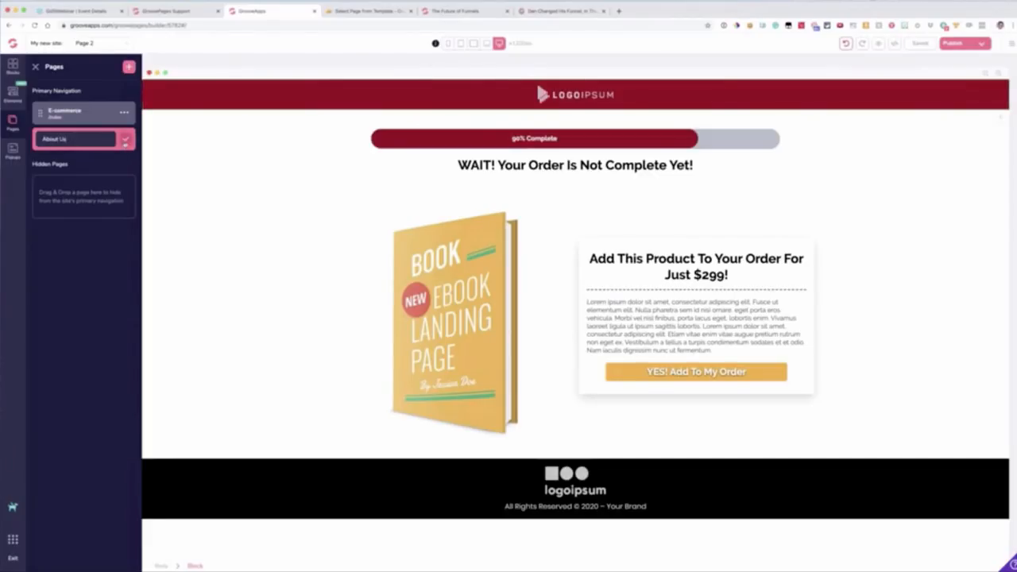
pyautogui.click(125, 139)
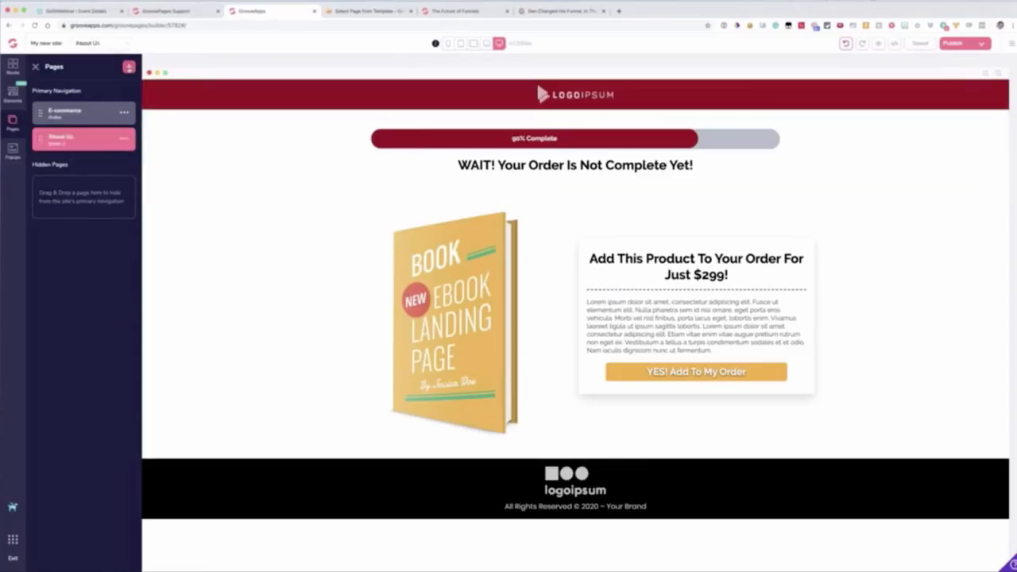
# Step: Add another page from the Home template with the blue gradient video hero and rename it Contact Us
pyautogui.click(128, 67)
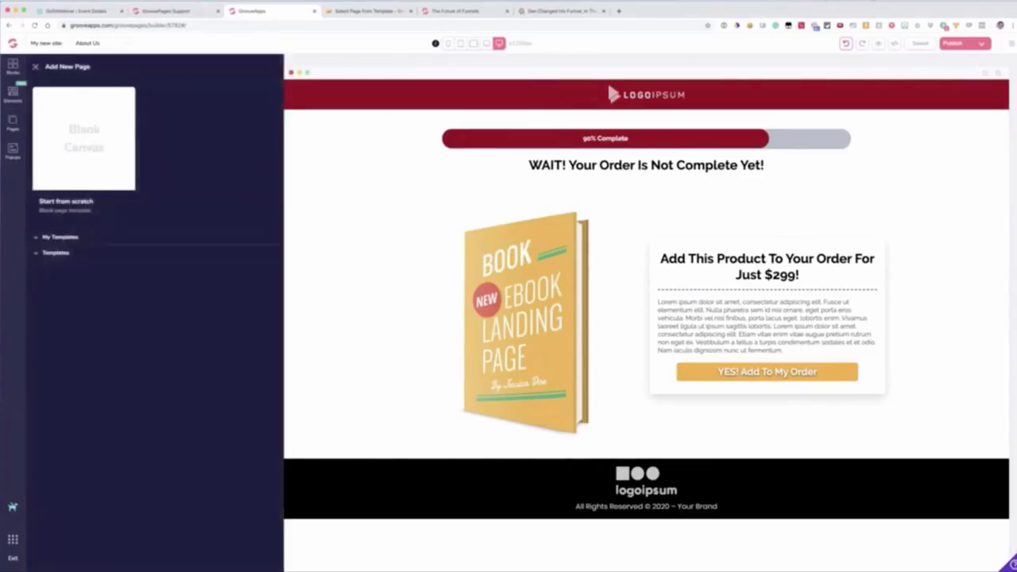
pyautogui.click(73, 254)
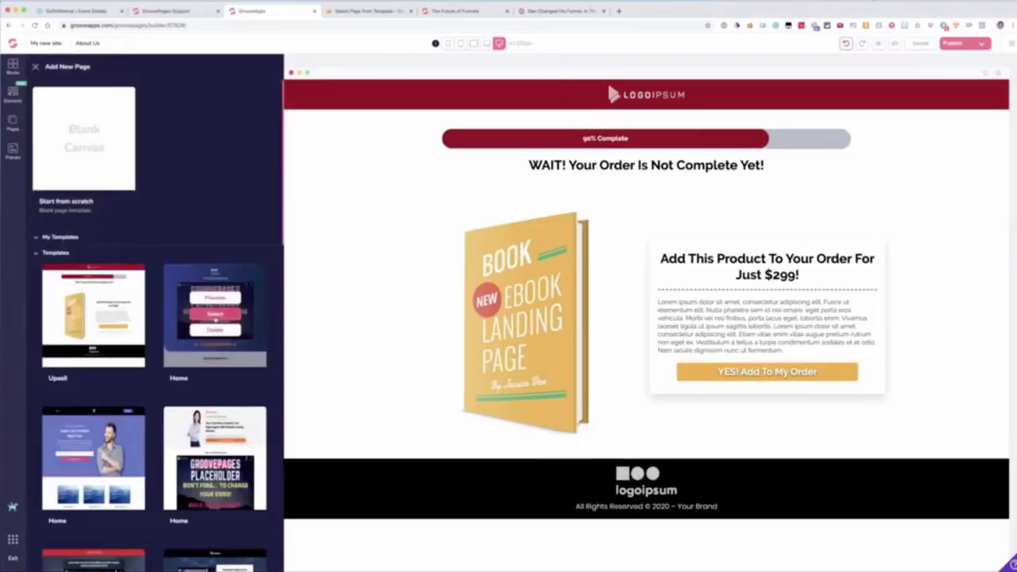
pyautogui.click(211, 314)
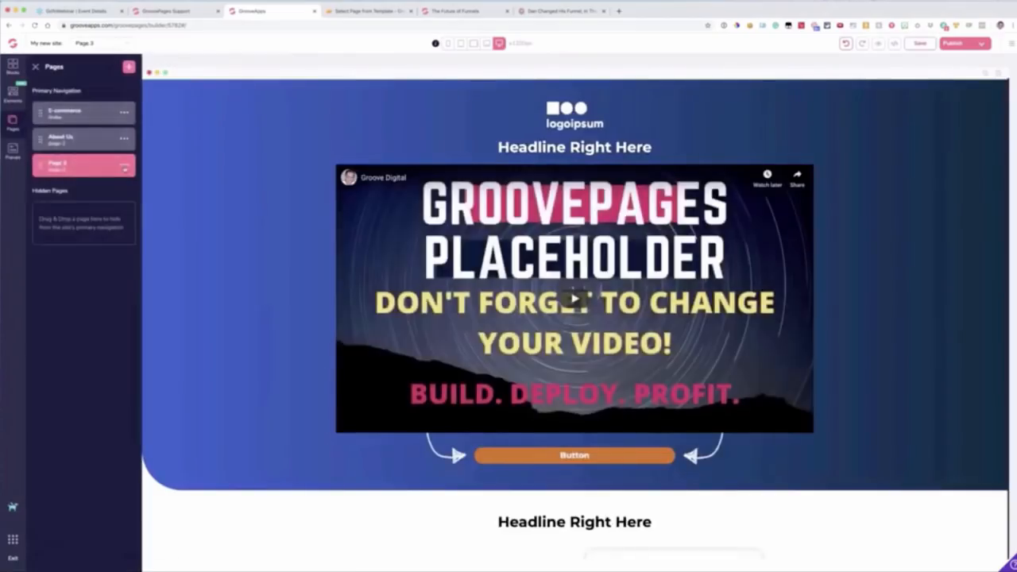
pyautogui.click(124, 165)
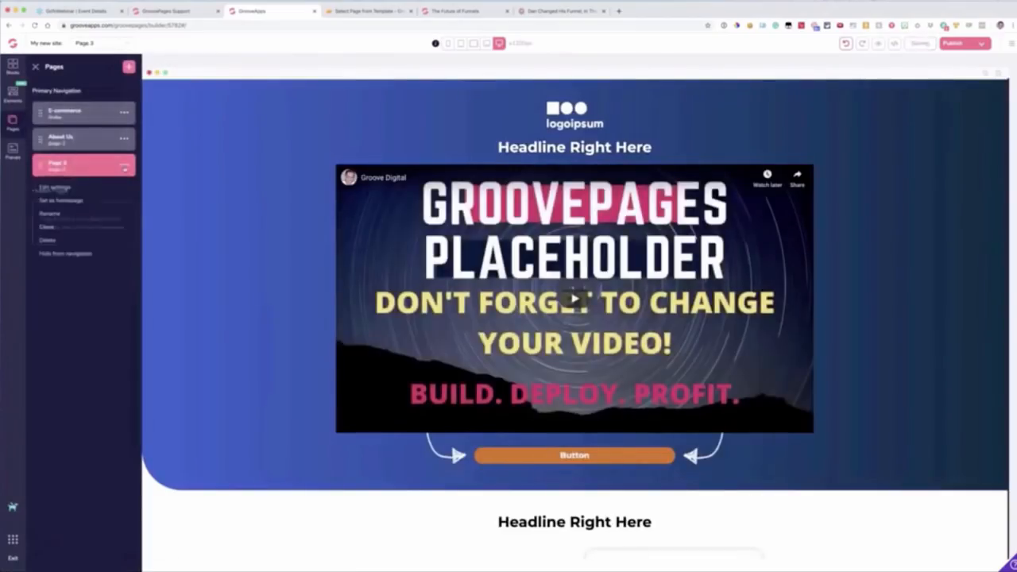
pyautogui.click(51, 214)
pyautogui.write('Contact Us')
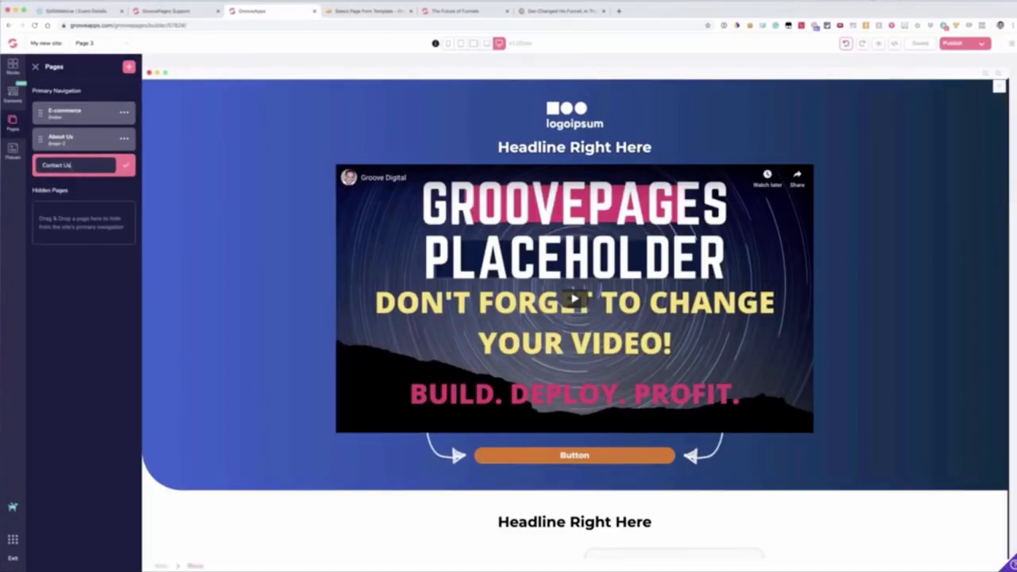
pyautogui.click(125, 165)
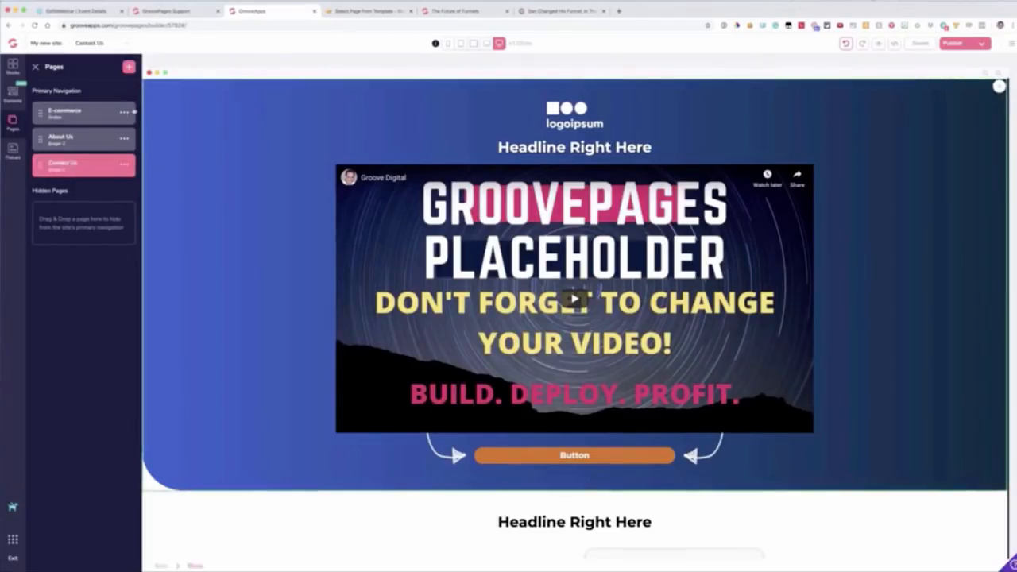
# Step: Add a fourth page from the Home template with the pointing man and email form, and rename it Support
pyautogui.click(129, 71)
pyautogui.click(124, 192)
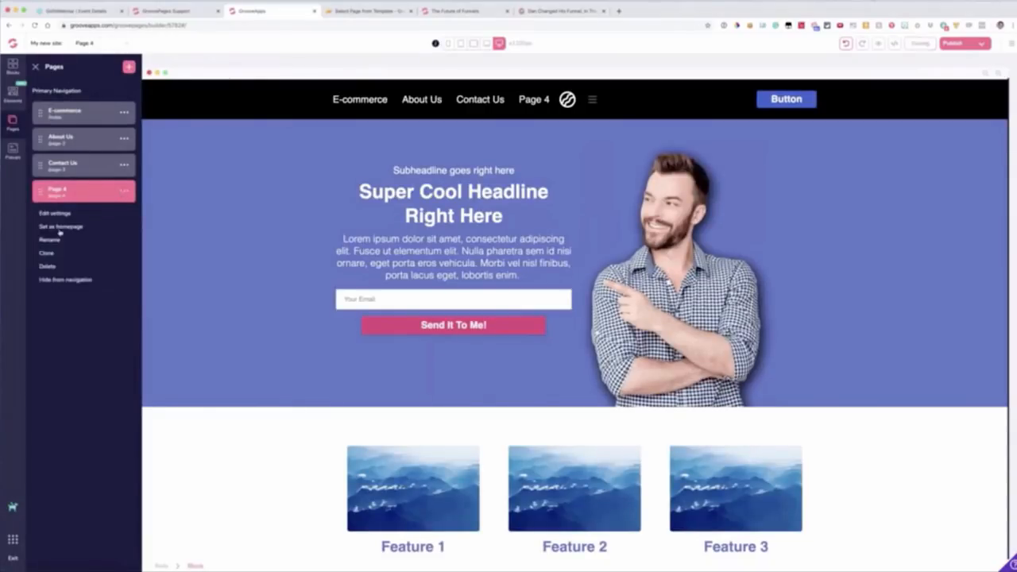
pyautogui.click(51, 239)
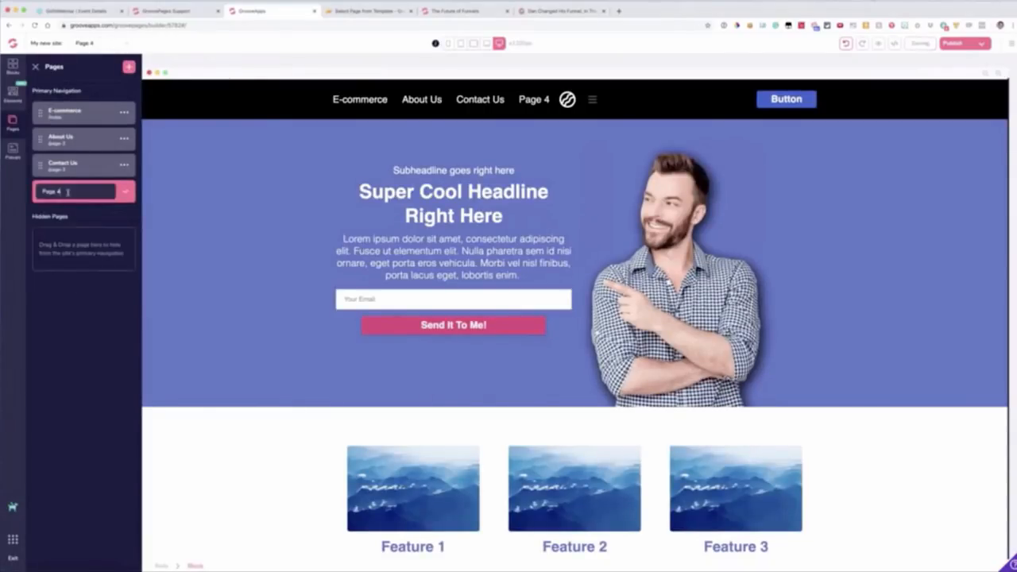
pyautogui.tripleClick(68, 193)
pyautogui.write('Support')
pyautogui.click(125, 192)
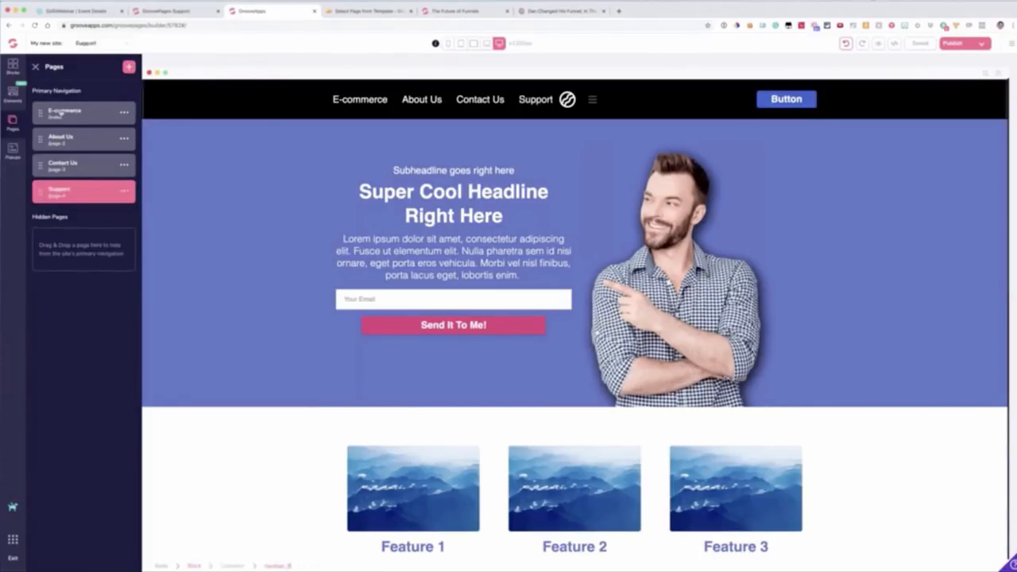
# Step: Return to the E-commerce page and review its navigation menu, including the configuration options for excluded pages and external links
pyautogui.click(91, 116)
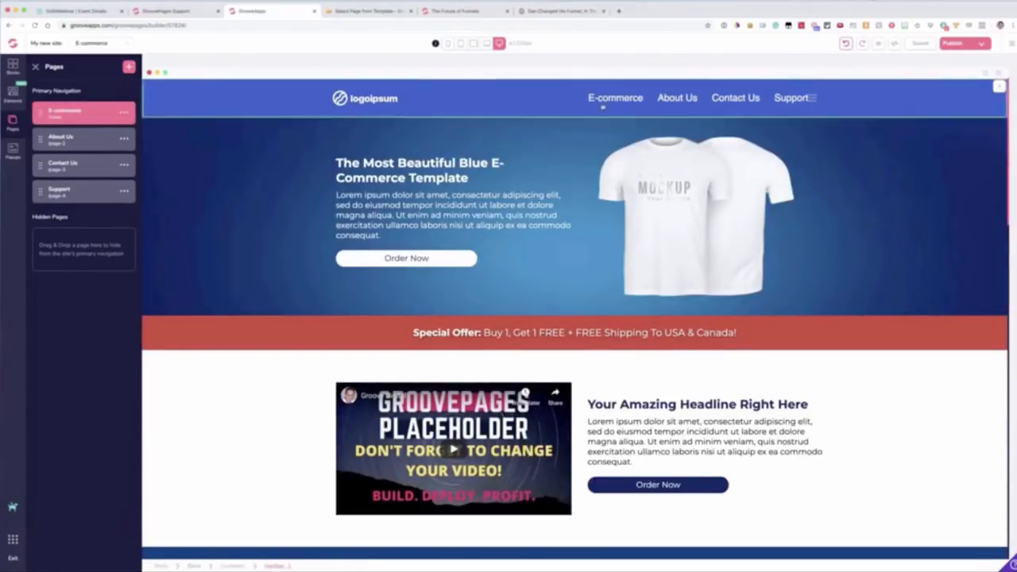
pyautogui.click(677, 100)
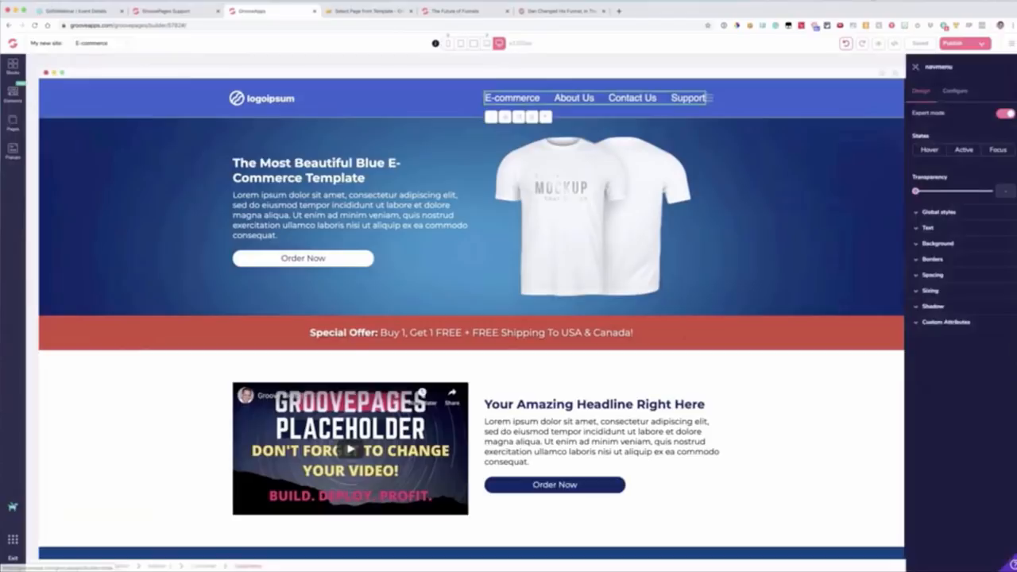
pyautogui.click(945, 92)
pyautogui.click(916, 94)
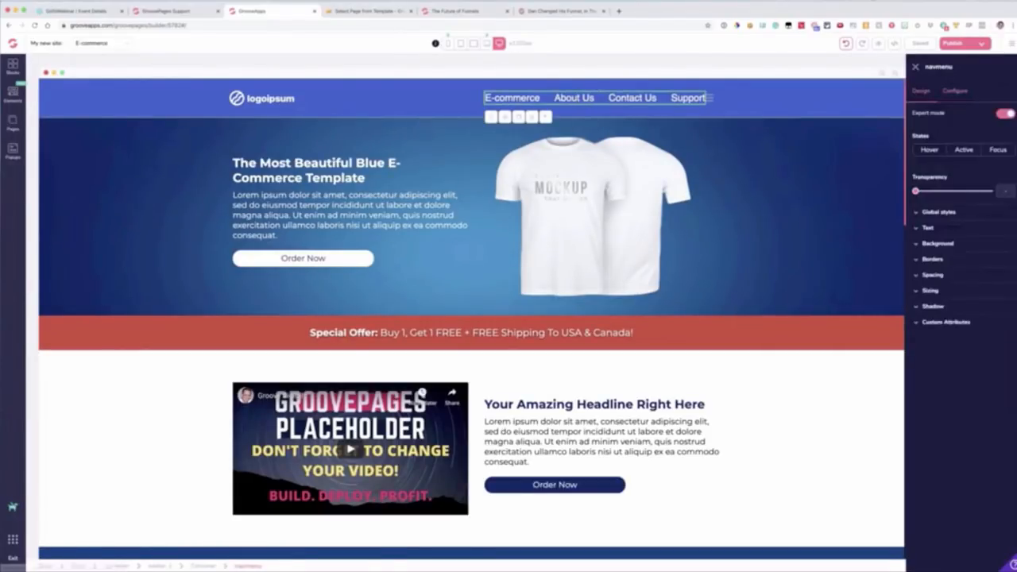
pyautogui.click(951, 92)
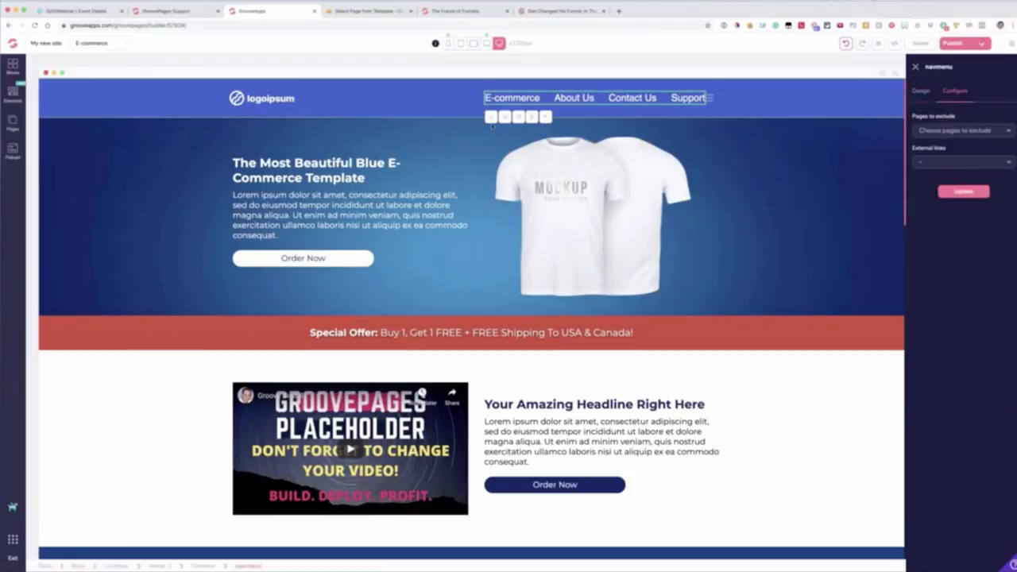
pyautogui.click(546, 118)
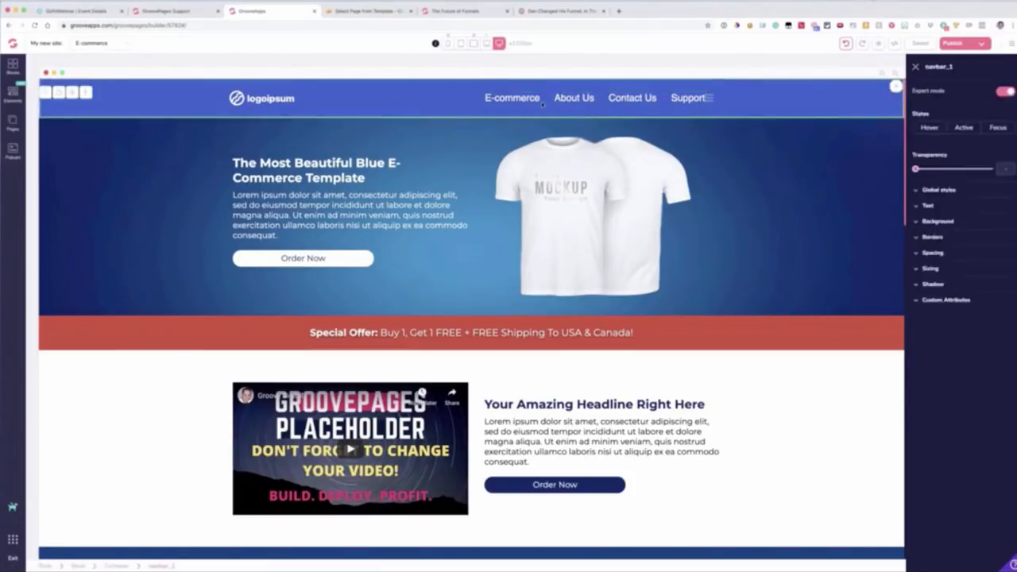
pyautogui.click(12, 121)
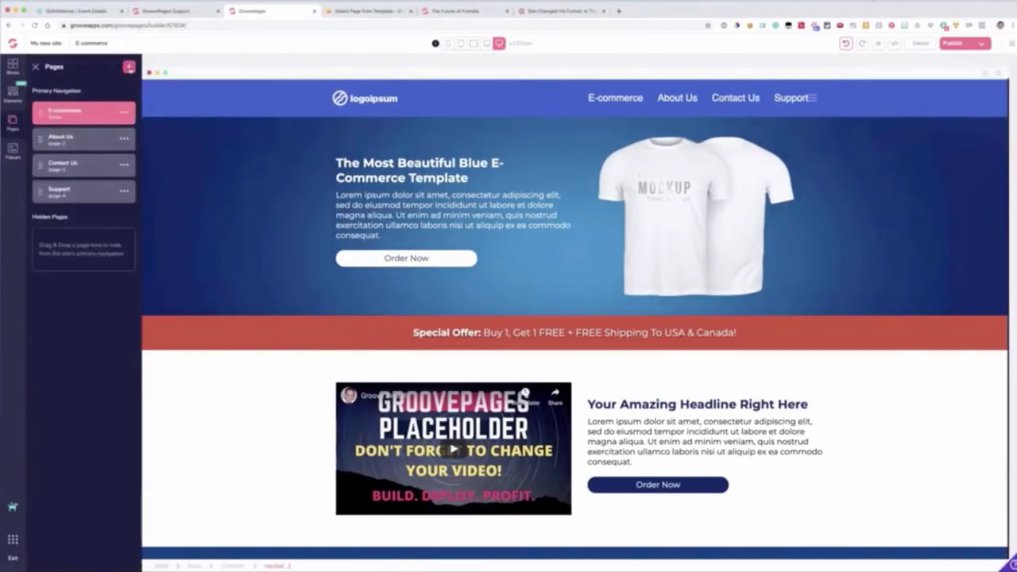
# Step: Add a new page from the Home template with the red header and centered video, and rename it Social Media
pyautogui.click(129, 68)
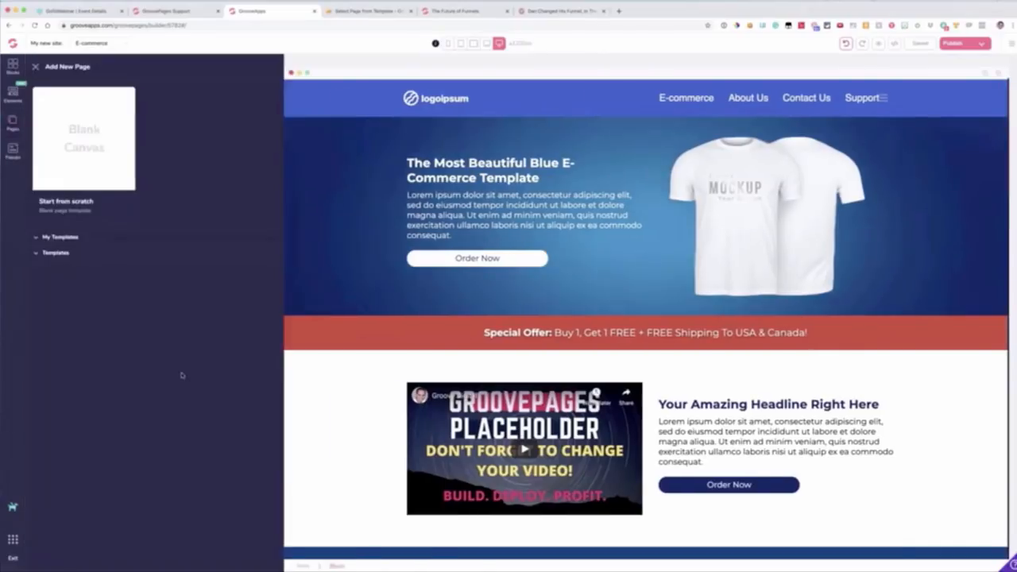
pyautogui.scroll(-5, 93, 368)
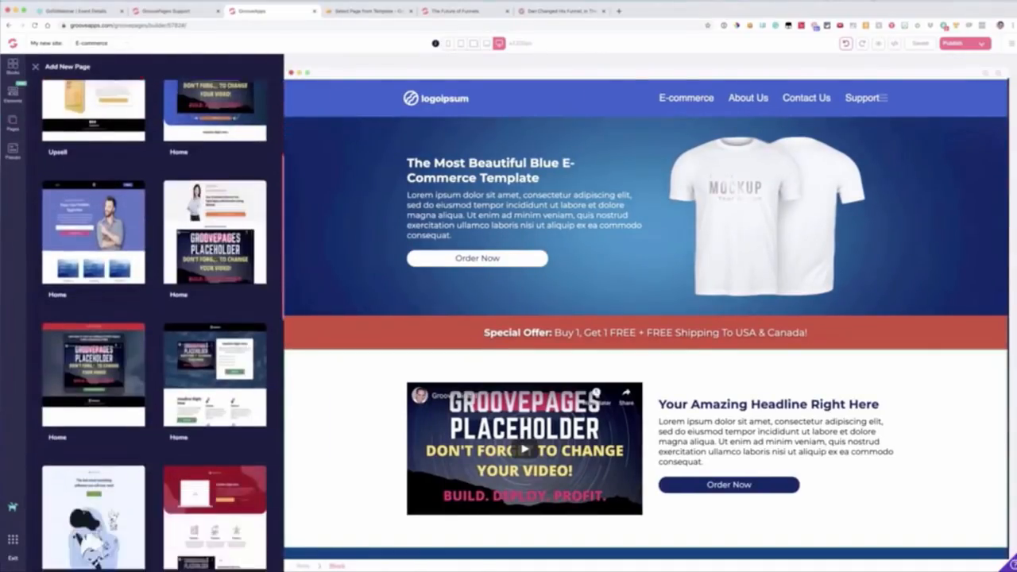
pyautogui.click(91, 368)
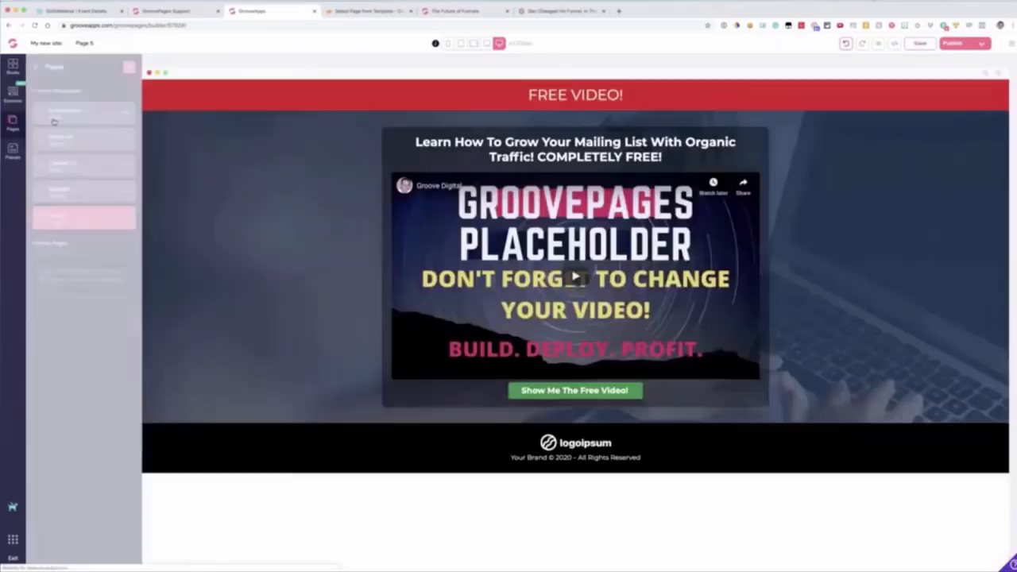
pyautogui.click(123, 220)
pyautogui.click(45, 271)
pyautogui.write('Social Media')
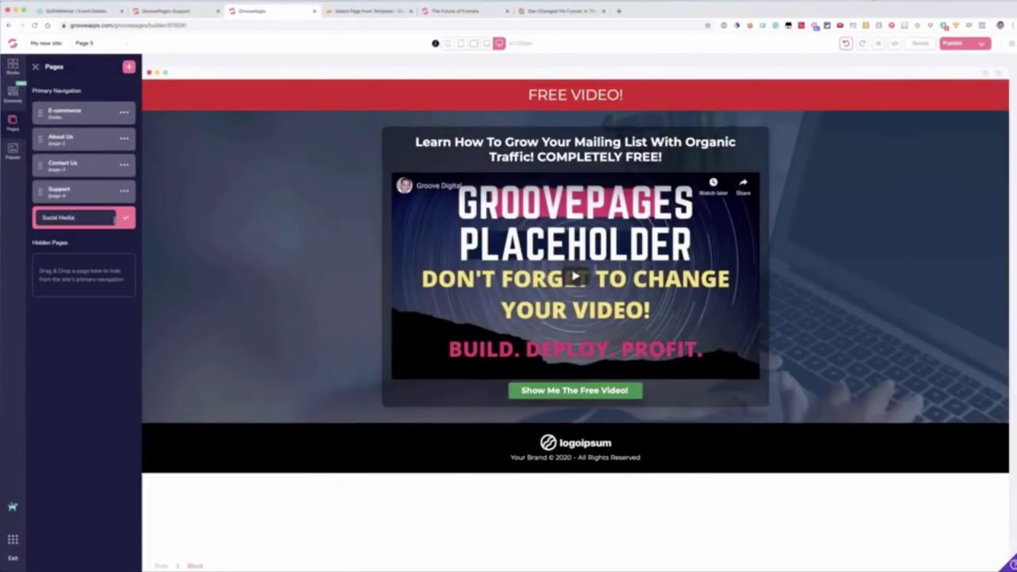
pyautogui.click(125, 217)
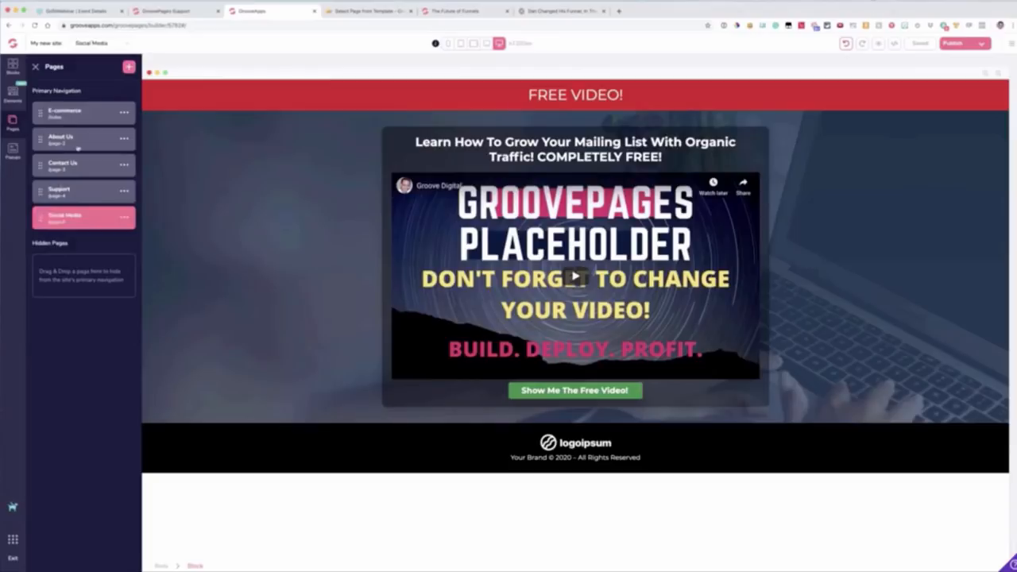
# Step: Set the About Us page's URL to about-us in its page settings, save it, and return to the E-commerce page
pyautogui.click(95, 140)
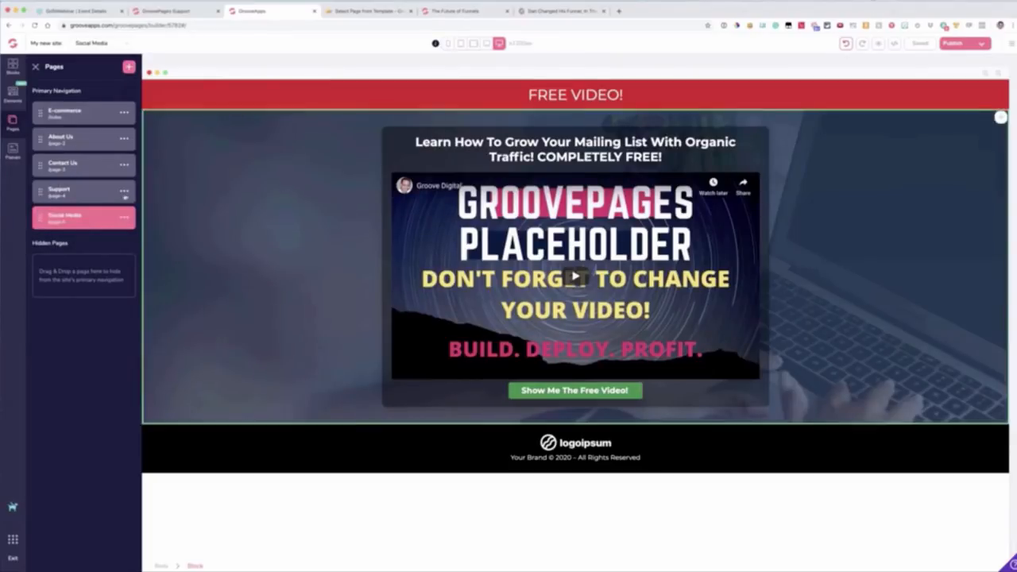
pyautogui.click(124, 139)
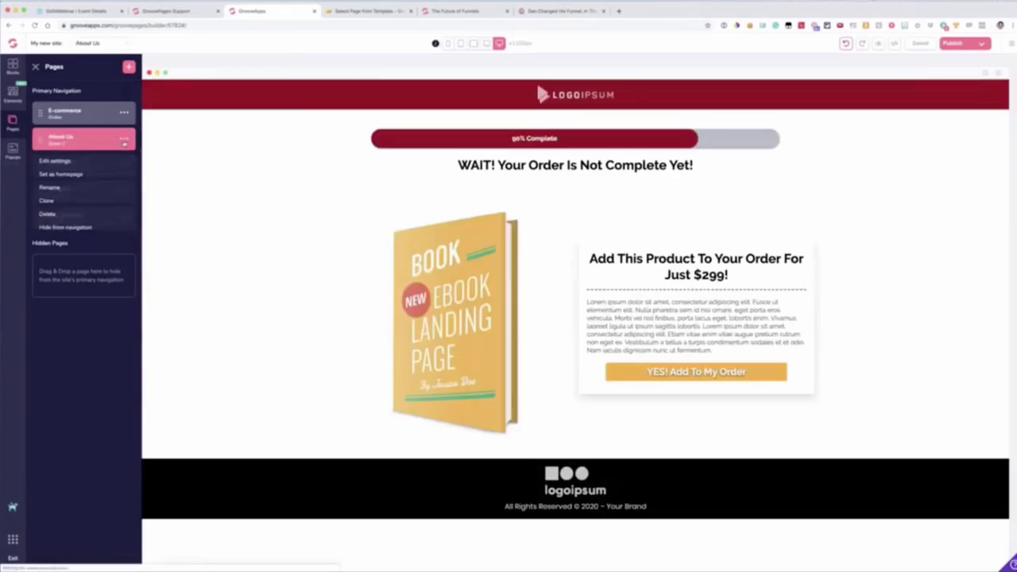
pyautogui.click(75, 162)
pyautogui.tripleClick(73, 148)
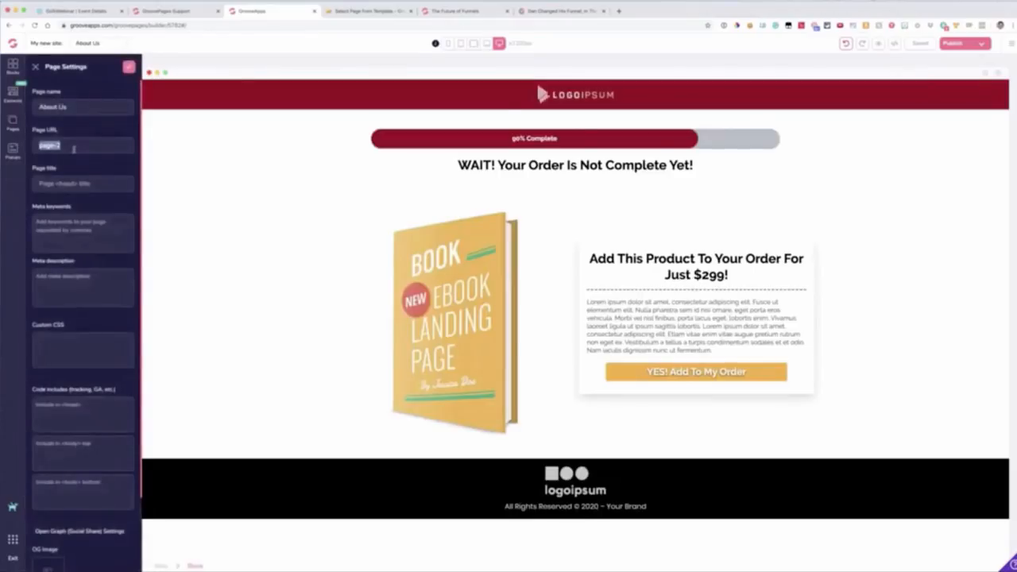
pyautogui.write('#')
pyautogui.write('bout')
pyautogui.write('-us')
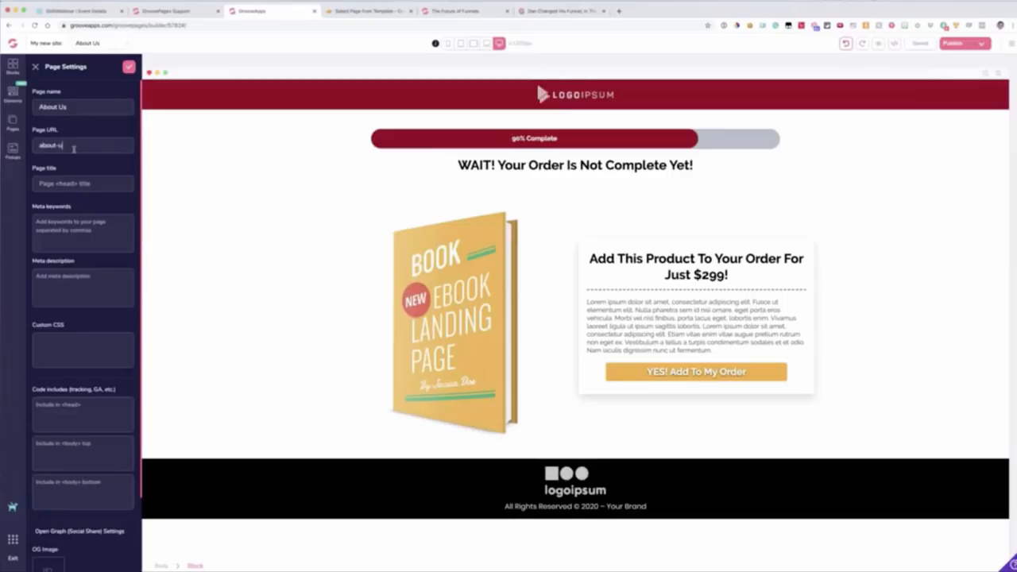
pyautogui.click(128, 68)
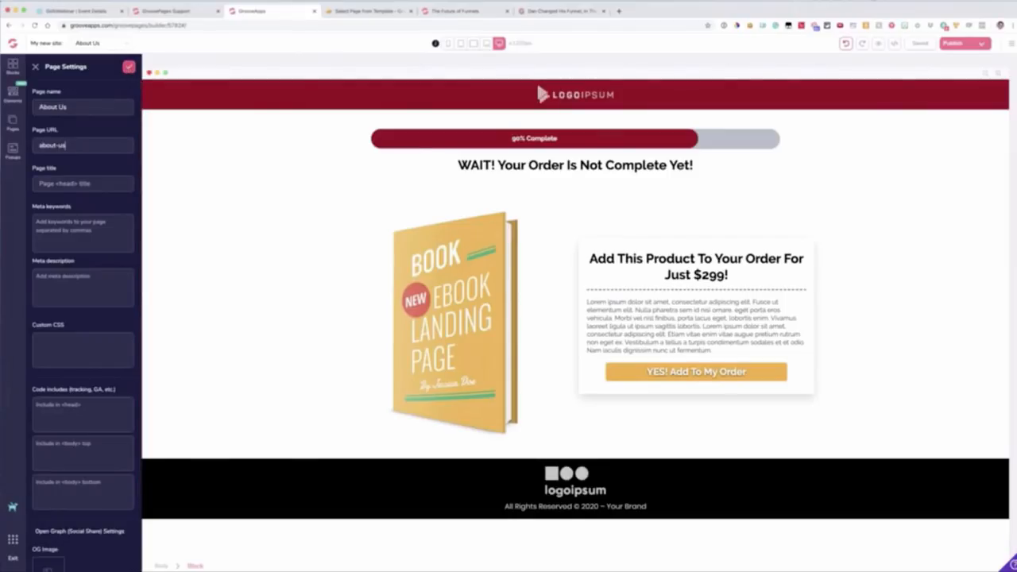
pyautogui.scroll(-3, 72, 191)
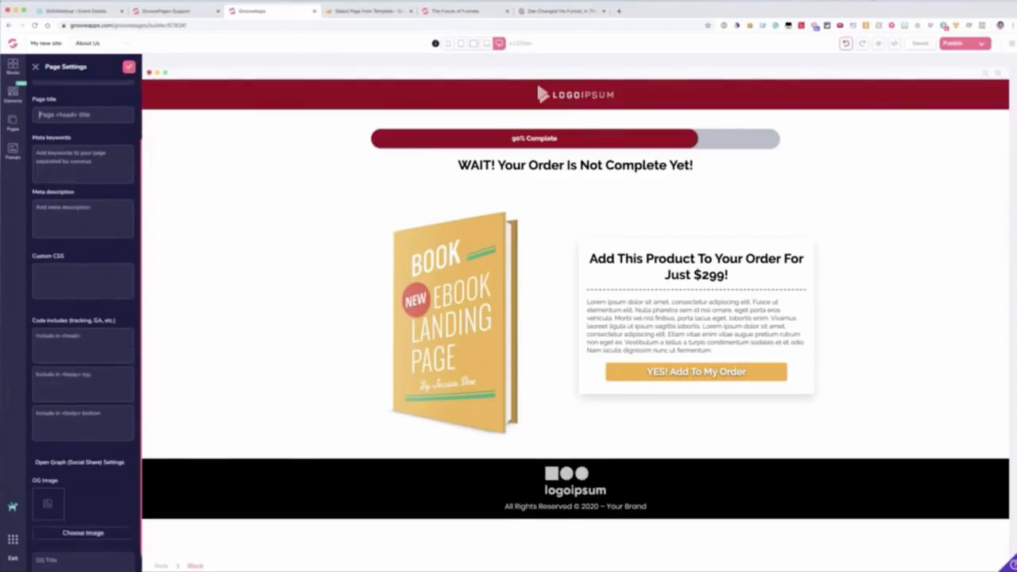
pyautogui.click(84, 328)
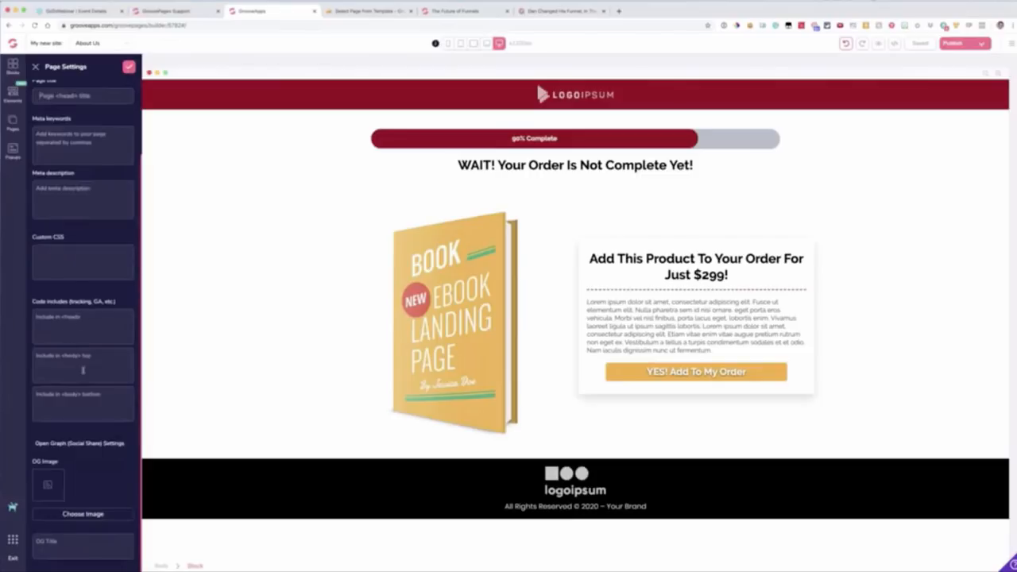
pyautogui.scroll(5, 82, 357)
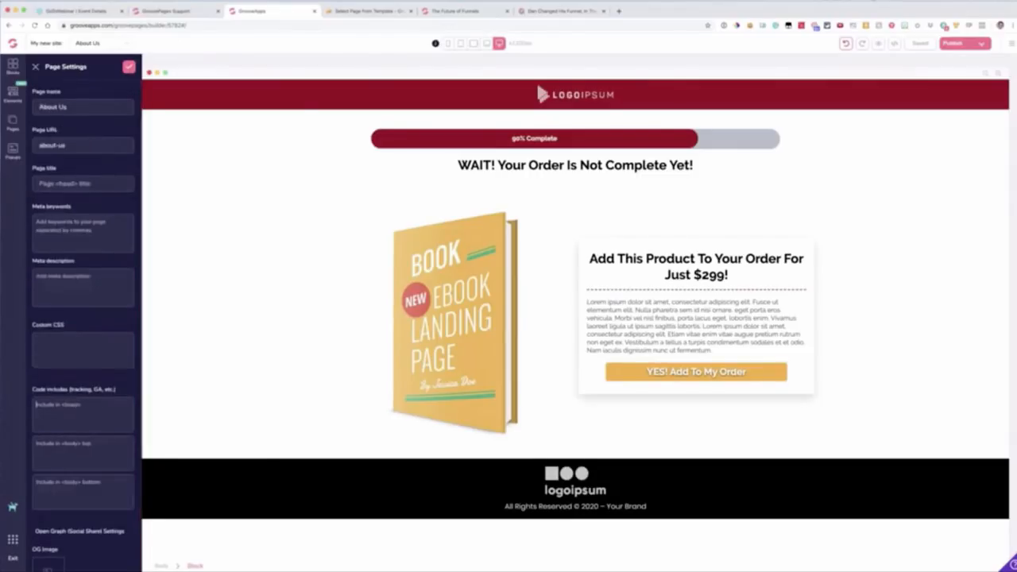
pyautogui.click(129, 67)
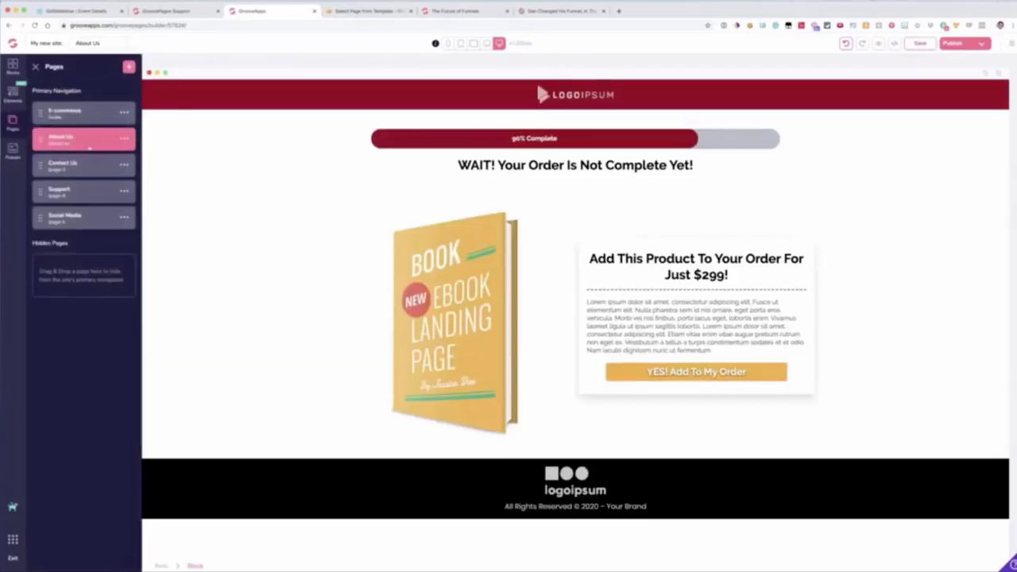
pyautogui.click(70, 116)
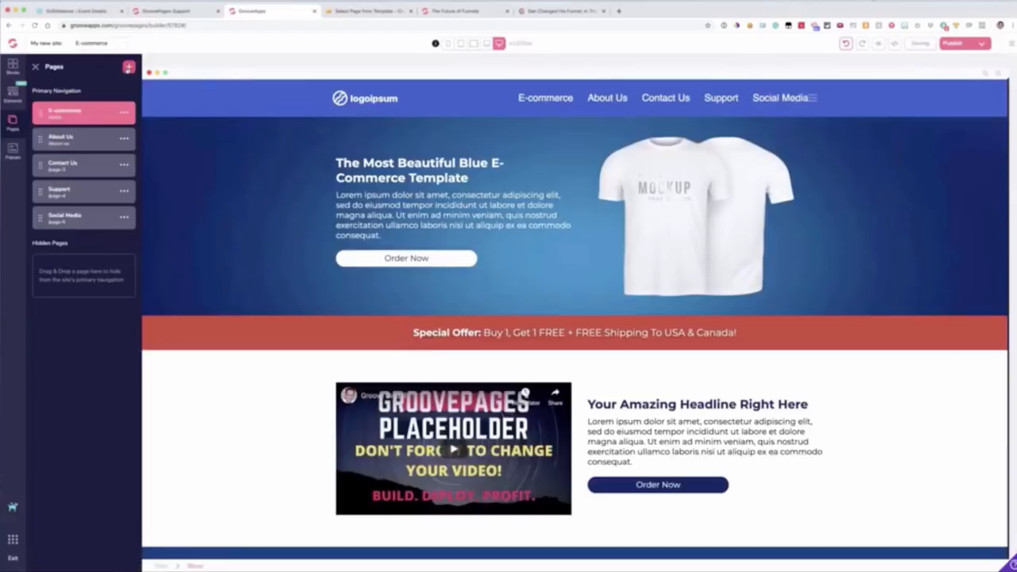
# Step: Add a page from the Upsell template with the orange buttons and backpack image, and rename it Upsell
pyautogui.click(128, 68)
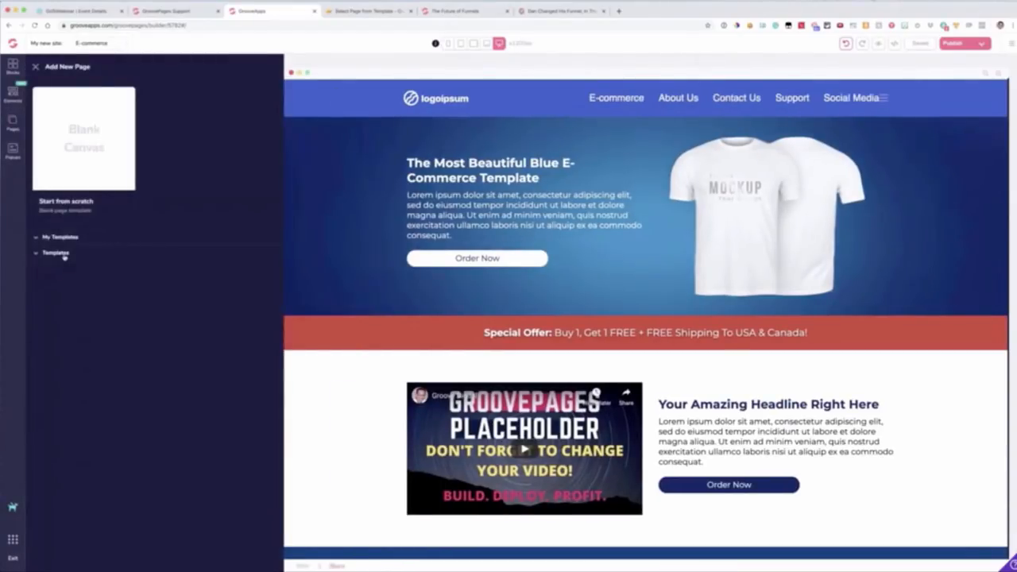
pyautogui.click(64, 254)
pyautogui.scroll(-5, 156, 358)
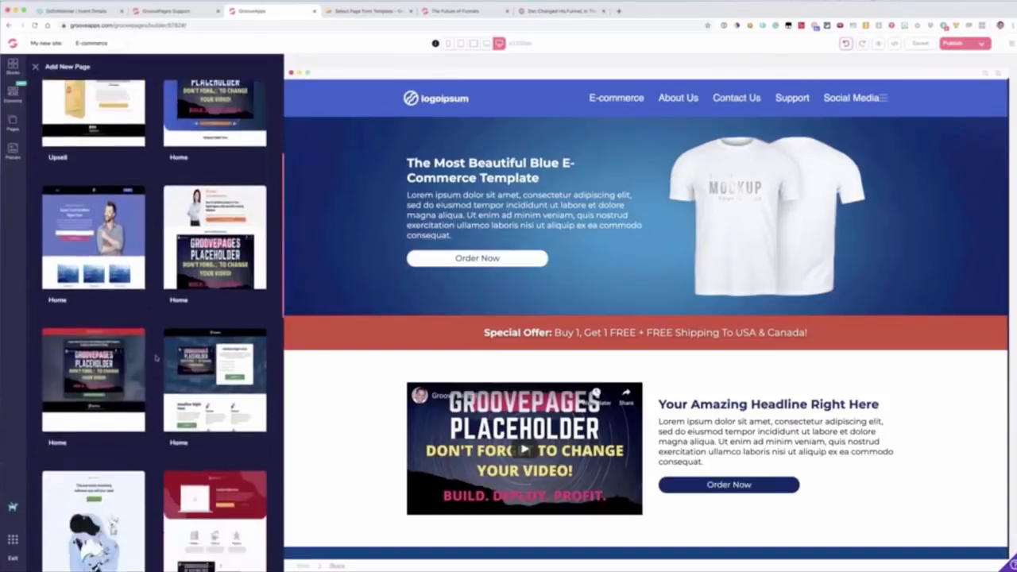
pyautogui.scroll(-5, 155, 359)
pyautogui.moveTo(191, 364)
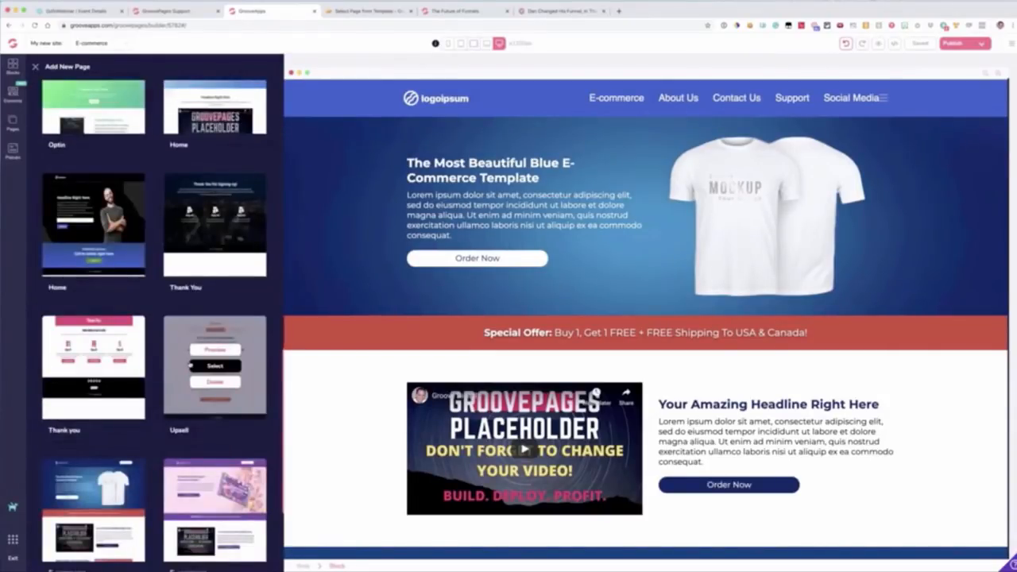
pyautogui.click(191, 364)
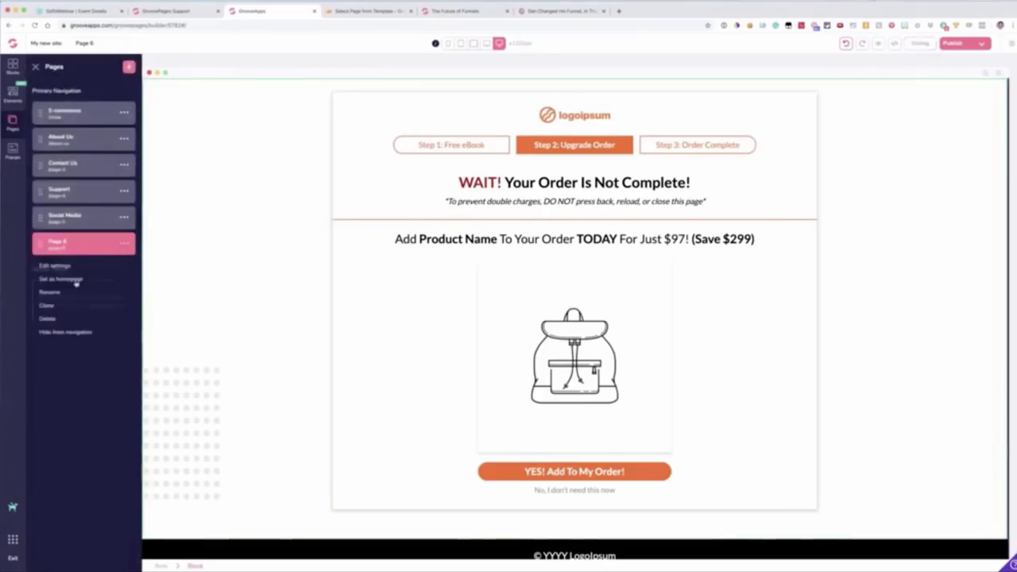
pyautogui.click(56, 293)
pyautogui.write('Upsell')
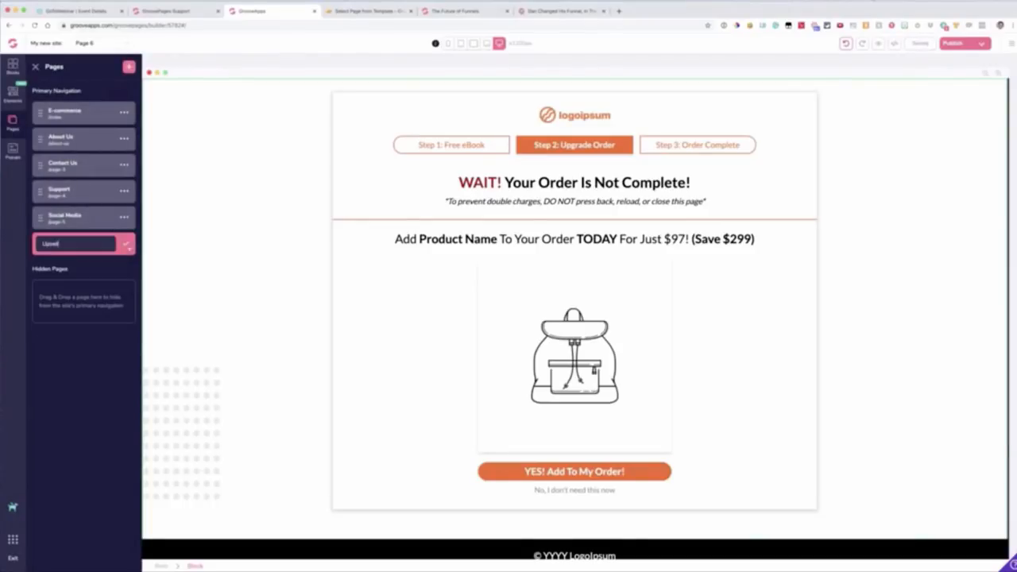
pyautogui.click(125, 245)
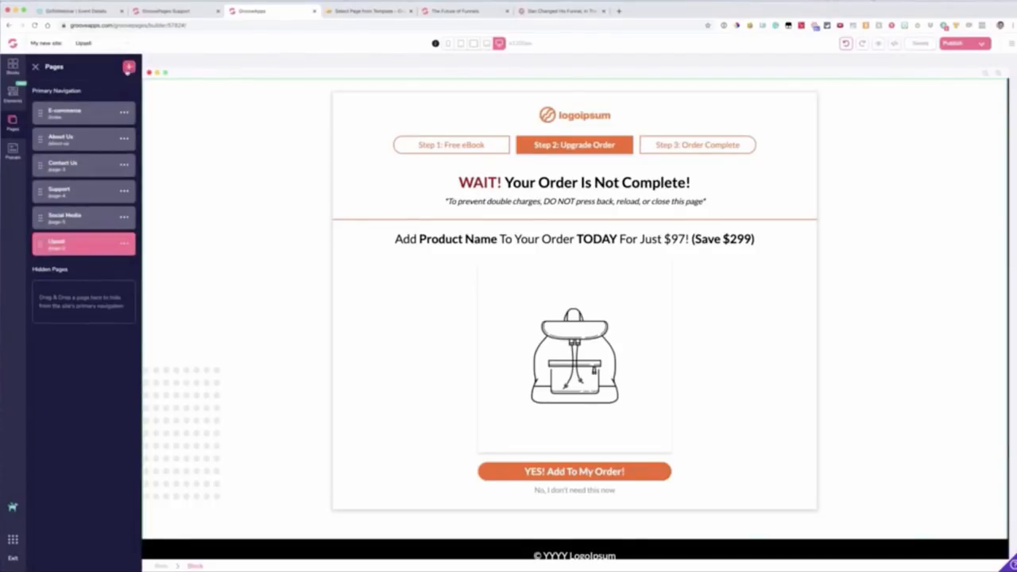
# Step: Add a page from the dark Thank You template with the night city background, and rename it Thank You
pyautogui.click(129, 68)
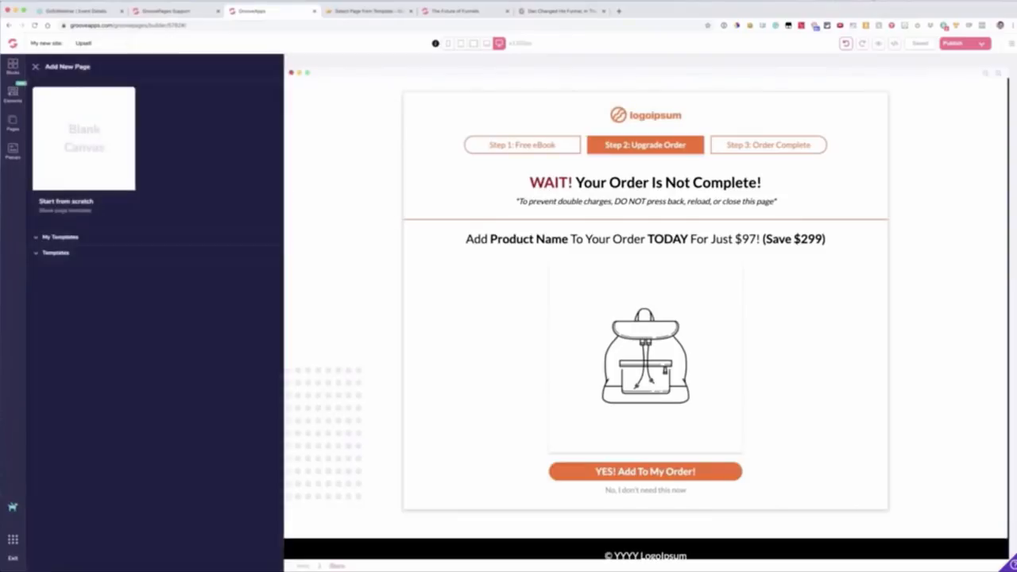
pyautogui.scroll(-5, 169, 338)
pyautogui.scroll(-8, 168, 337)
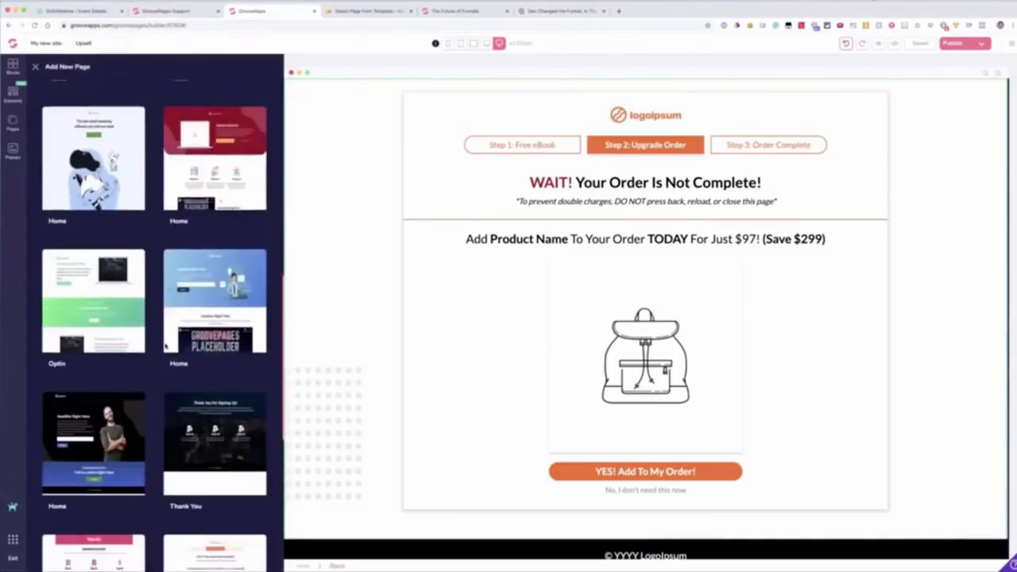
pyautogui.scroll(-5, 166, 346)
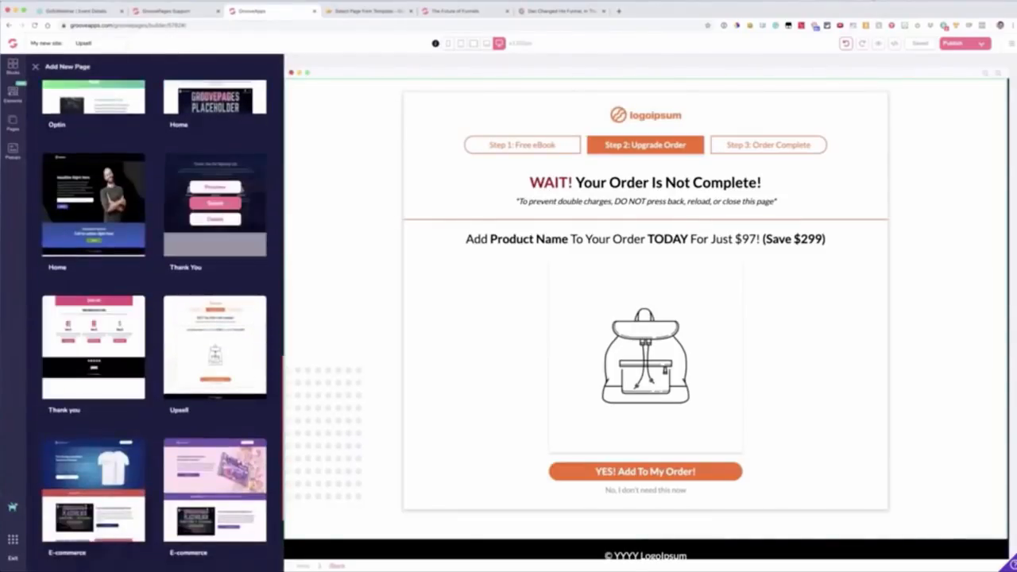
pyautogui.moveTo(211, 204)
pyautogui.click(215, 202)
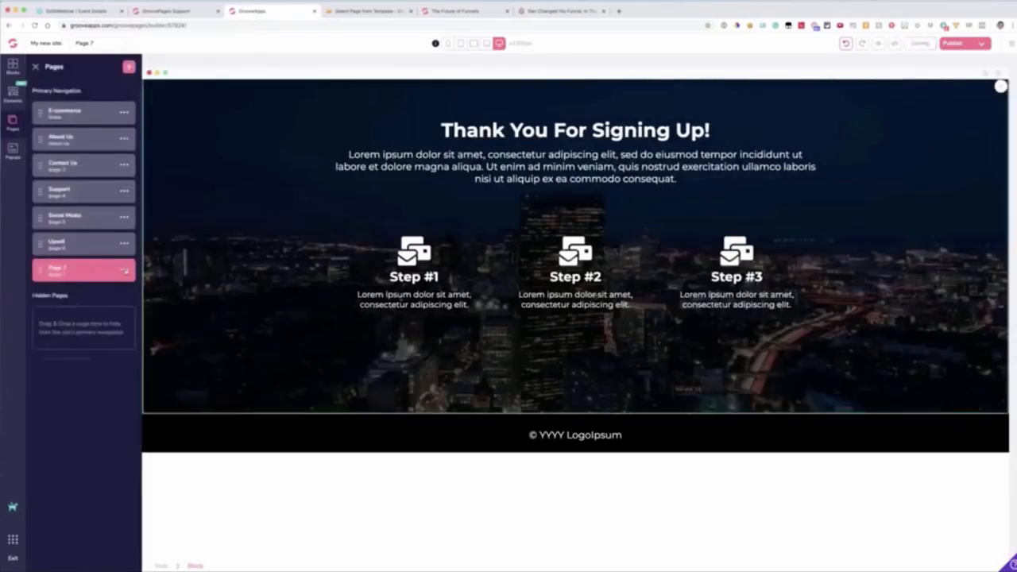
pyautogui.click(124, 270)
pyautogui.click(69, 317)
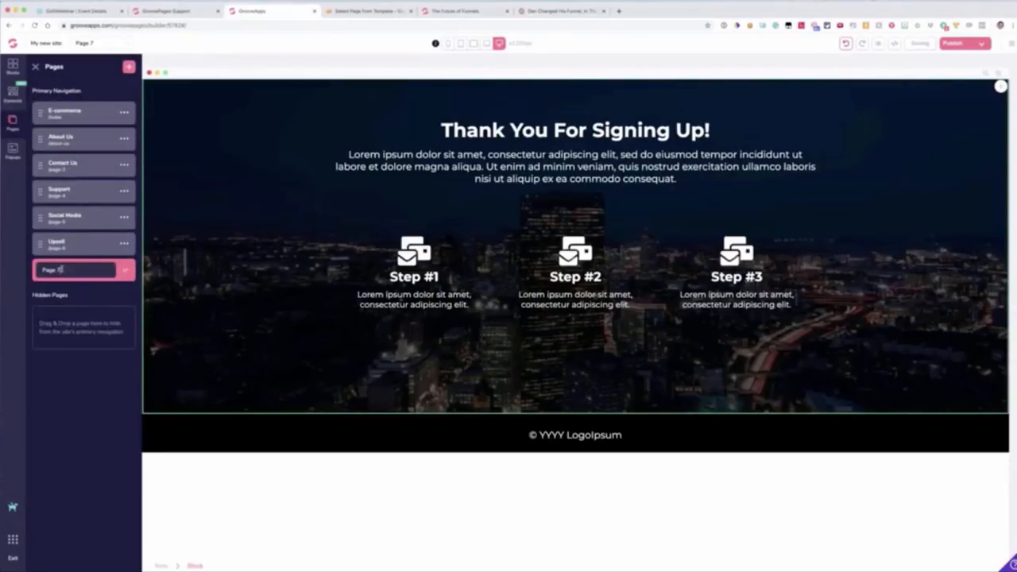
pyautogui.write('Thank You')
pyautogui.press('Return')
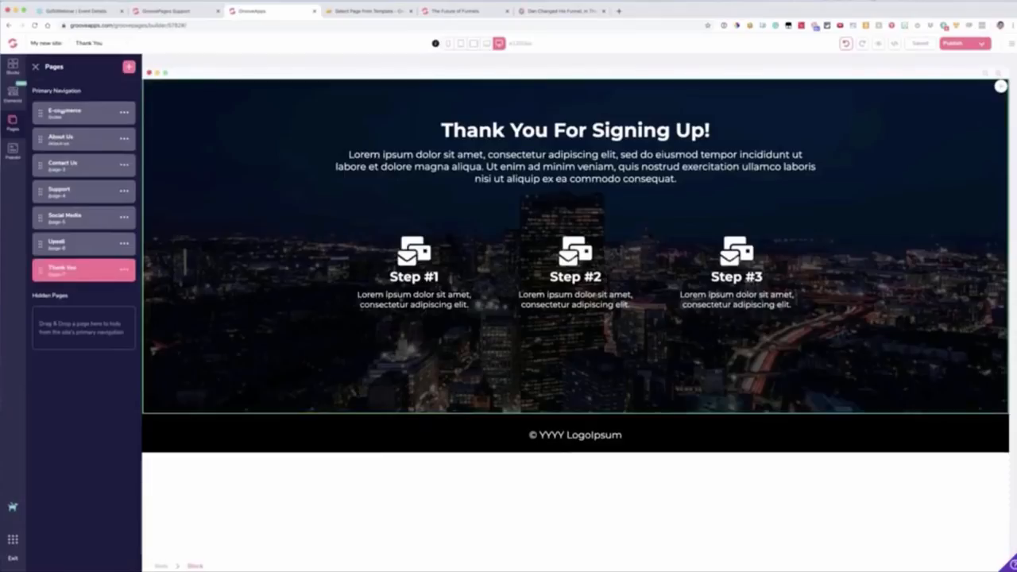
# Step: Rename the E-commerce page Home, and move the Upsell and Thank You pages to the hidden pages
pyautogui.click(62, 112)
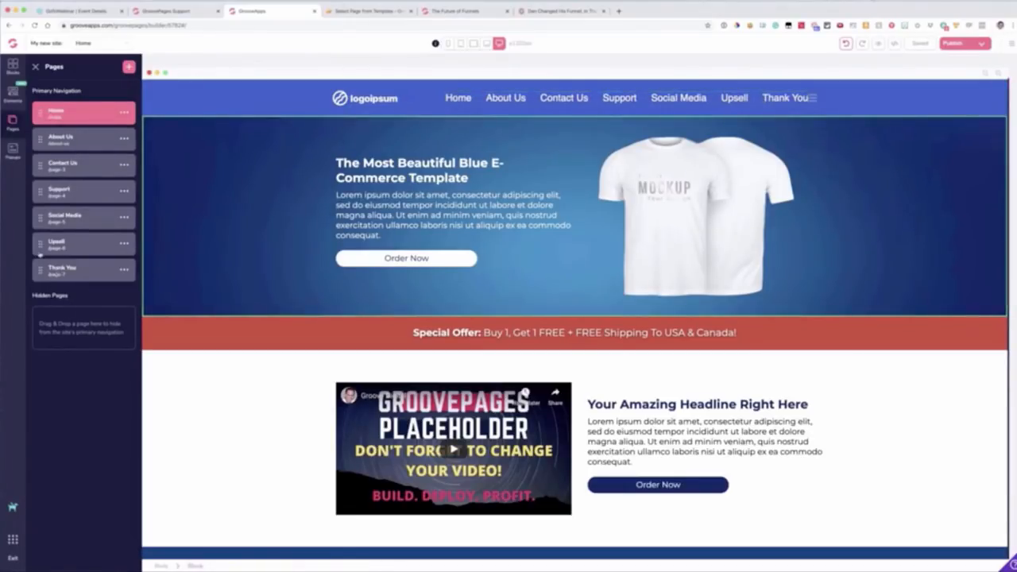
pyautogui.moveTo(39, 248); pyautogui.dragTo(39, 313)
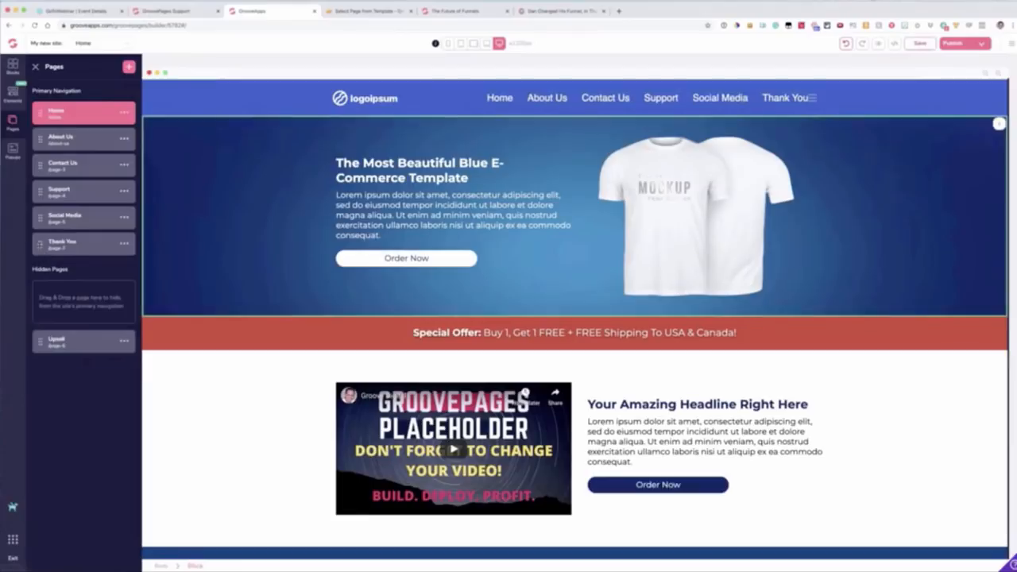
pyautogui.moveTo(39, 243); pyautogui.dragTo(51, 346)
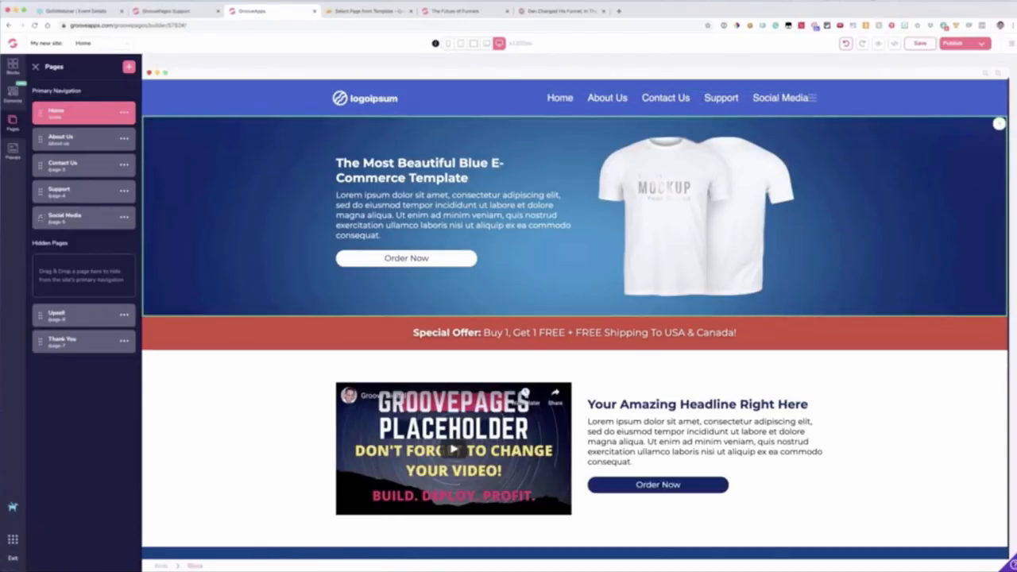
# Step: Nest the Social Media page under About Us as a sub-page in the primary navigation
pyautogui.moveTo(41, 217); pyautogui.dragTo(42, 148)
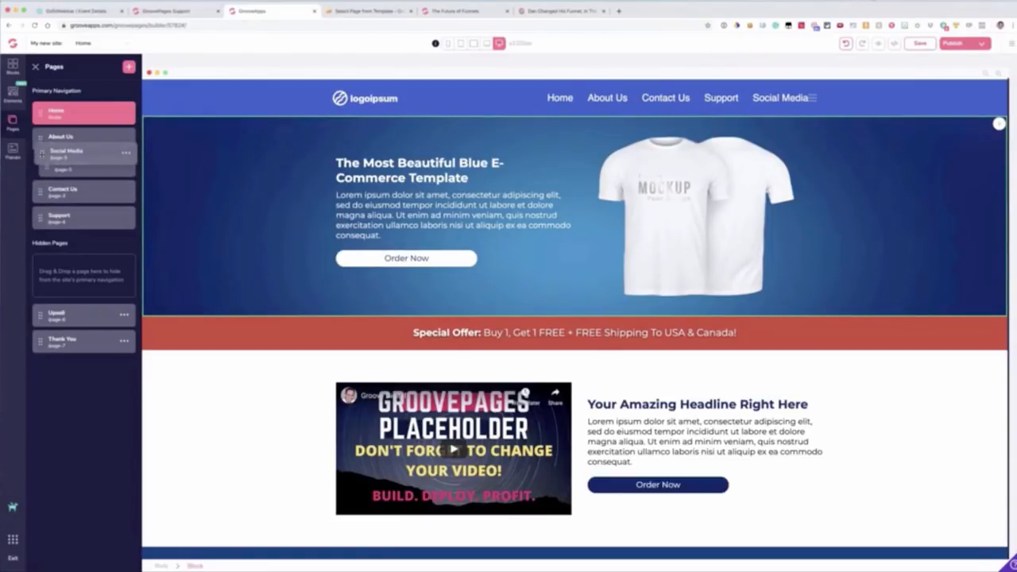
pyautogui.moveTo(42, 152); pyautogui.dragTo(48, 163)
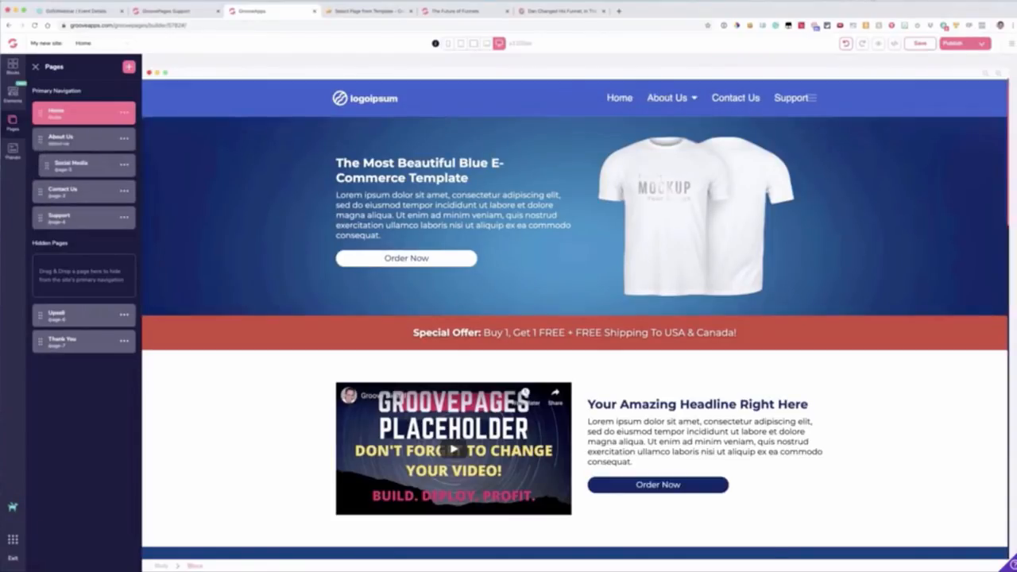
pyautogui.moveTo(669, 99)
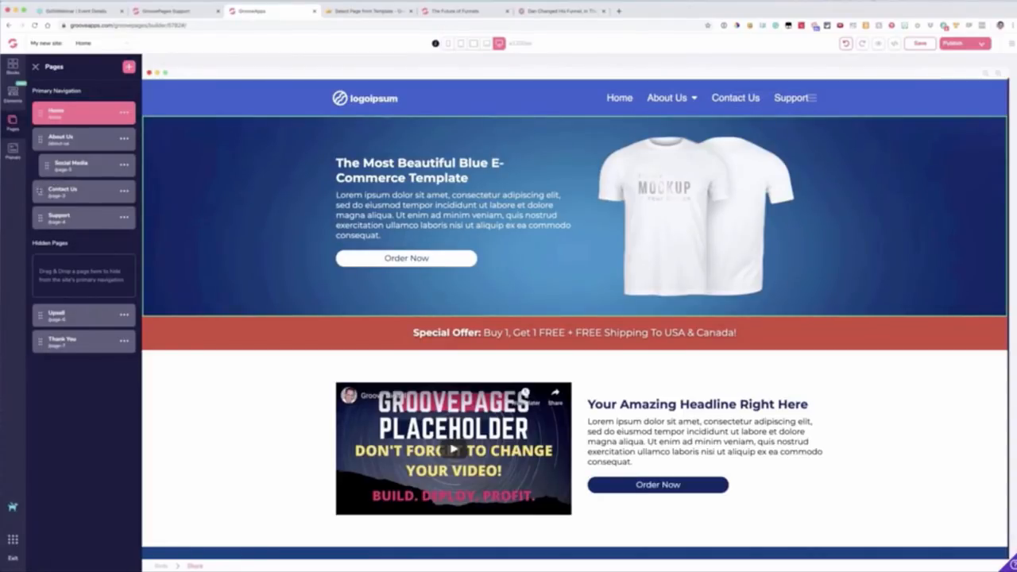
pyautogui.moveTo(40, 190)
pyautogui.mouseDown()
pyautogui.moveTo(40, 137)
pyautogui.moveTo(57, 219)
pyautogui.moveTo(41, 192)
pyautogui.mouseUp()
# Step: Delete the Support page from the site and confirm the deletion
pyautogui.click(124, 218)
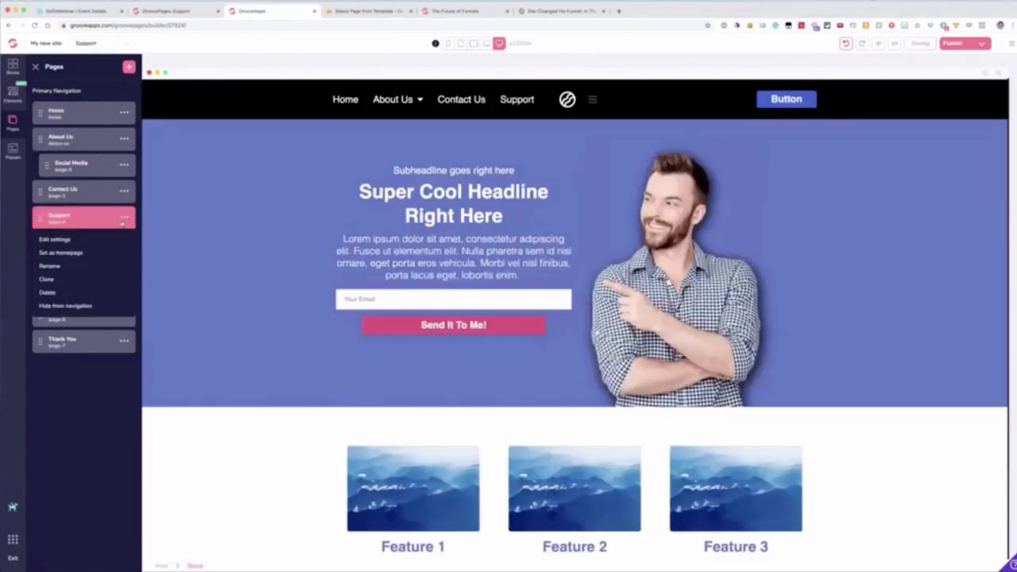
pyautogui.click(48, 292)
pyautogui.click(511, 300)
pyautogui.click(529, 326)
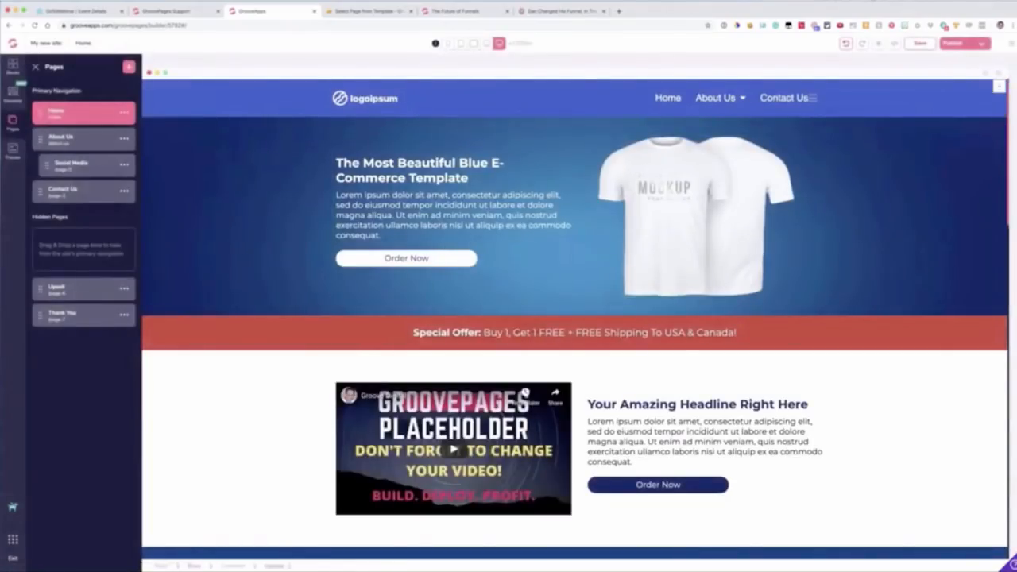
# Step: Add one external link labelled Support to the Home page's navigation menu
pyautogui.click(713, 97)
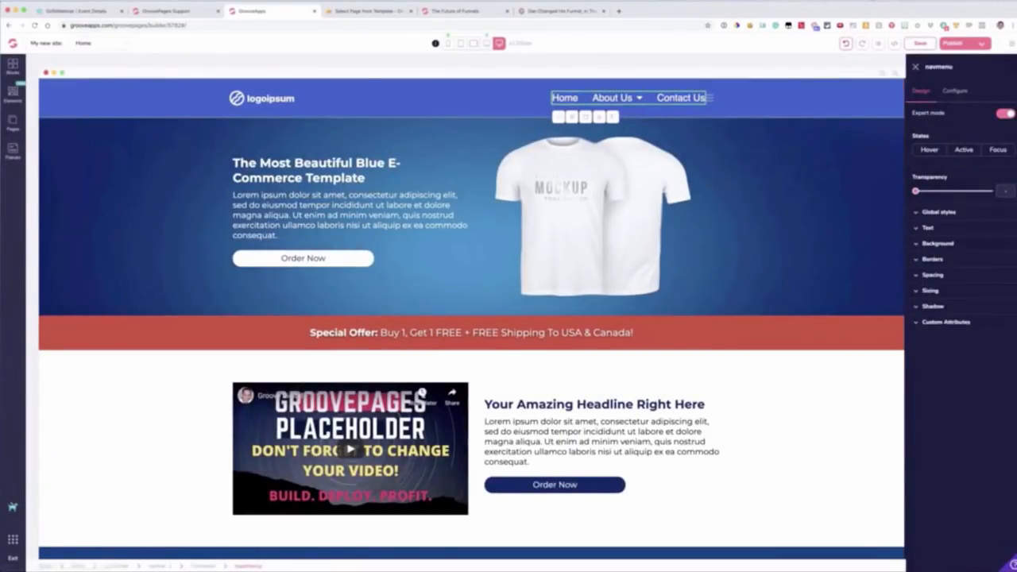
pyautogui.click(950, 92)
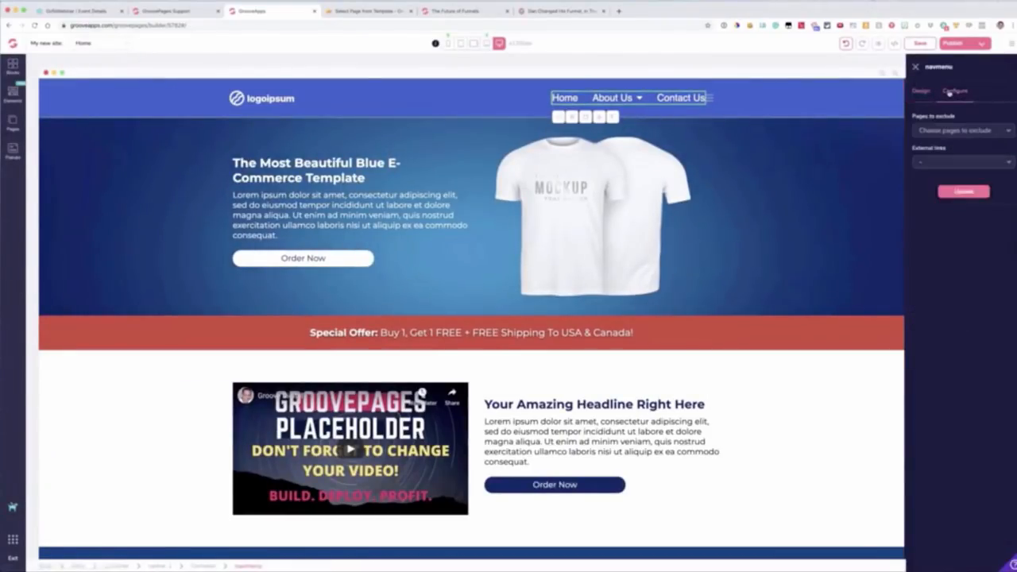
pyautogui.click(925, 164)
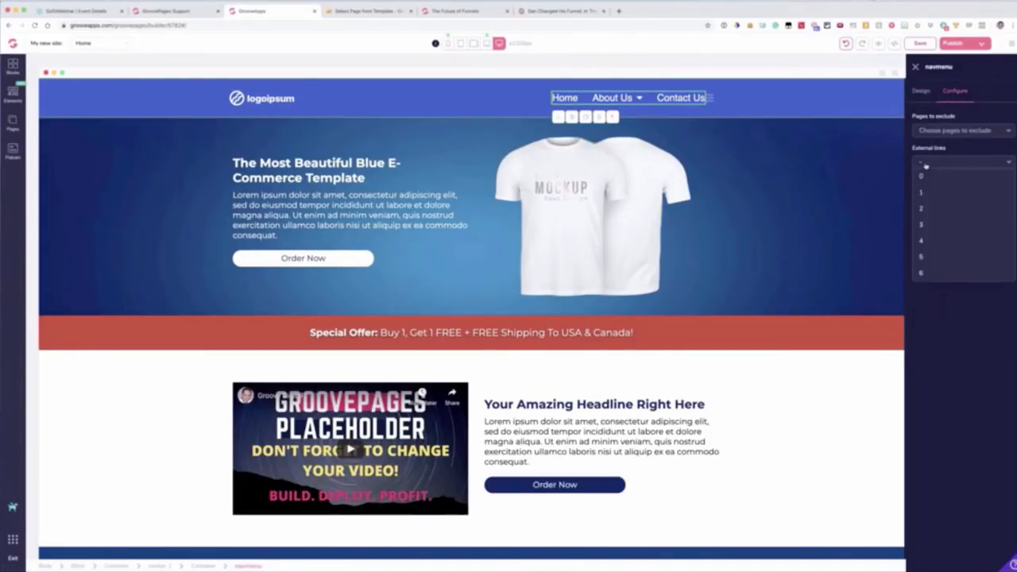
pyautogui.click(921, 192)
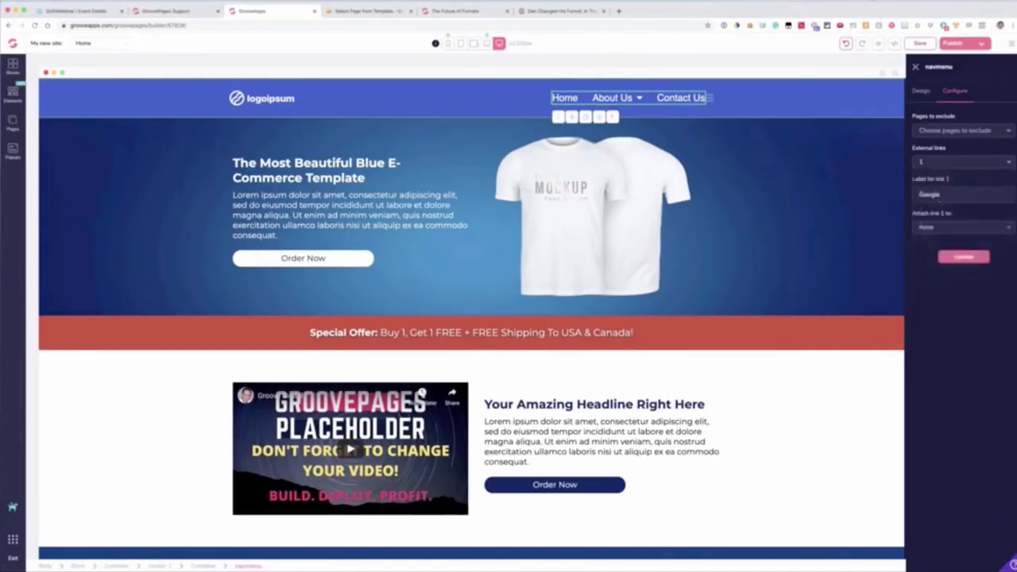
pyautogui.write('Aupport')
pyautogui.hotkey('ctrl', 'a')
pyautogui.write('Support')
pyautogui.click(177, 11)
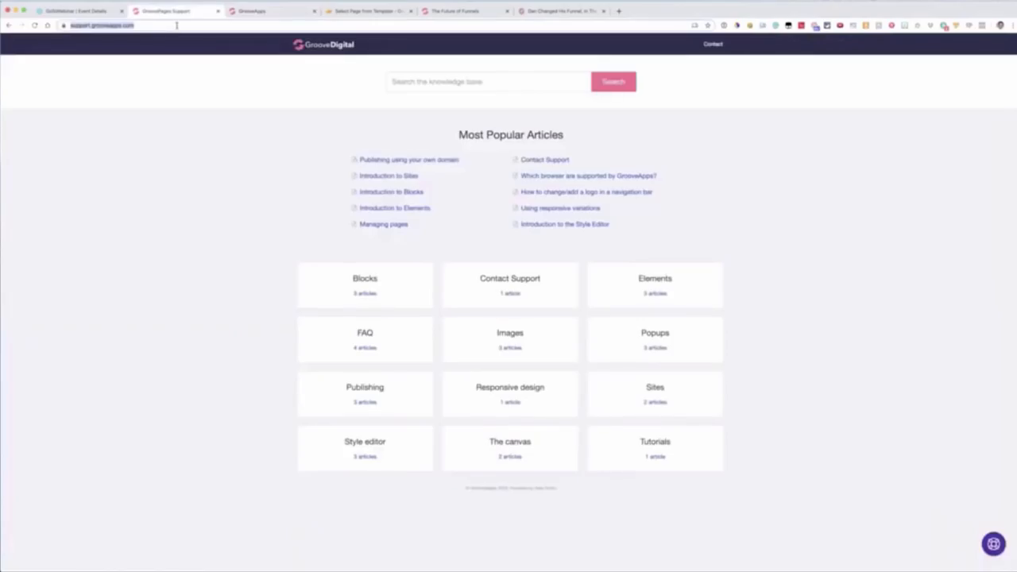
pyautogui.press('BackSpace')
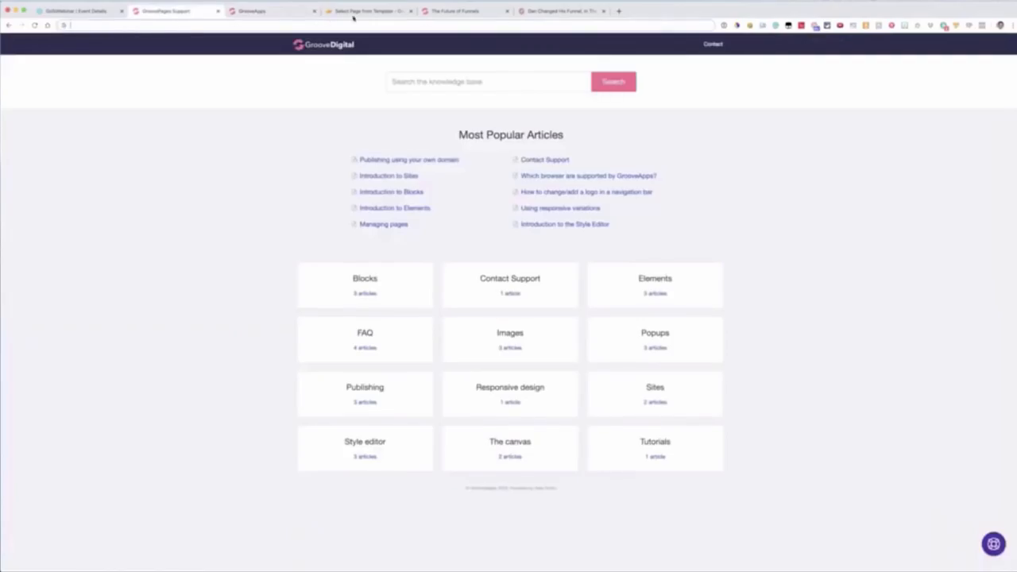
pyautogui.click(275, 12)
pyautogui.click(942, 227)
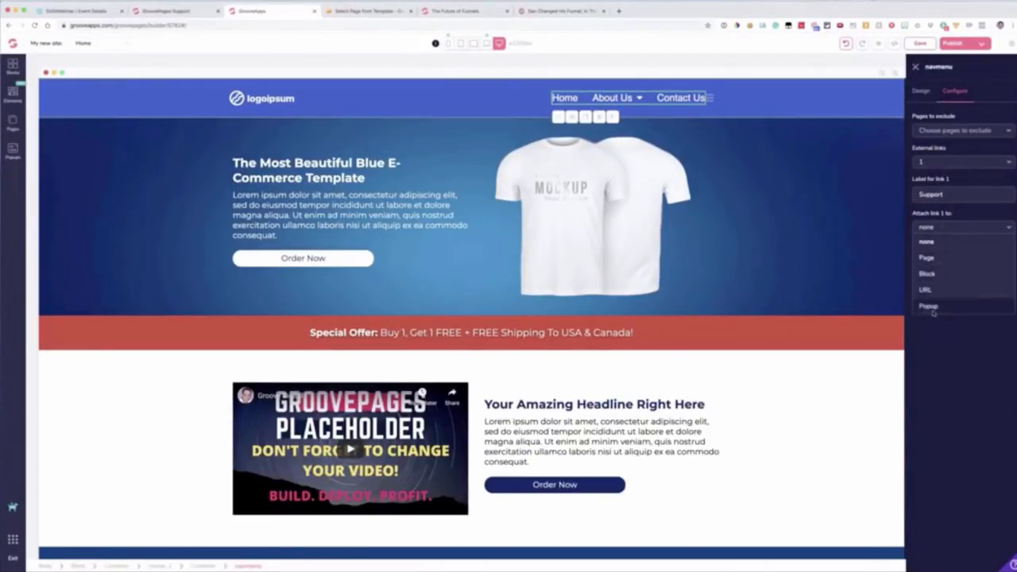
pyautogui.click(940, 295)
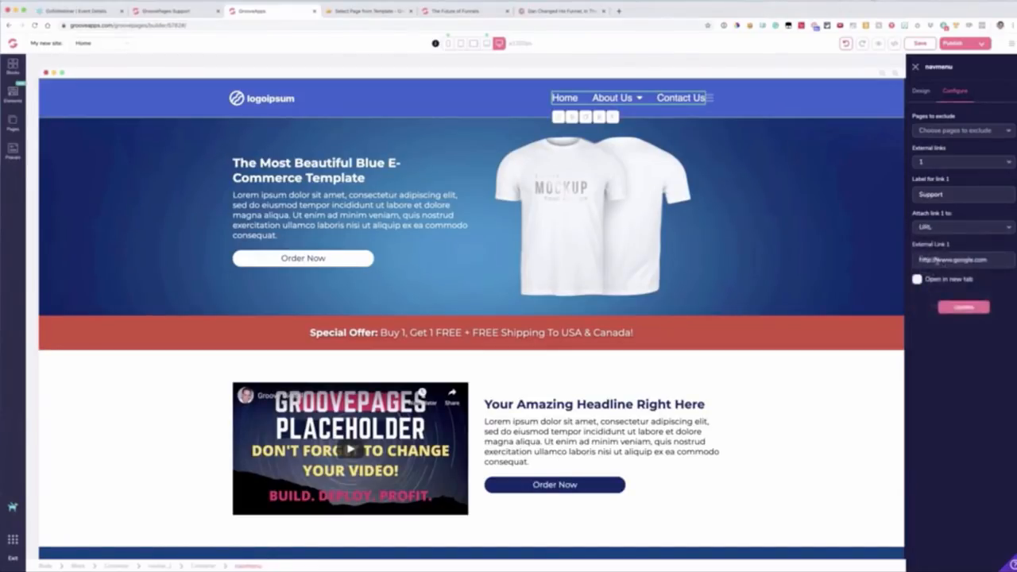
pyautogui.click(935, 260)
pyautogui.write('https://support.grooveapps.com')
pyautogui.click(917, 280)
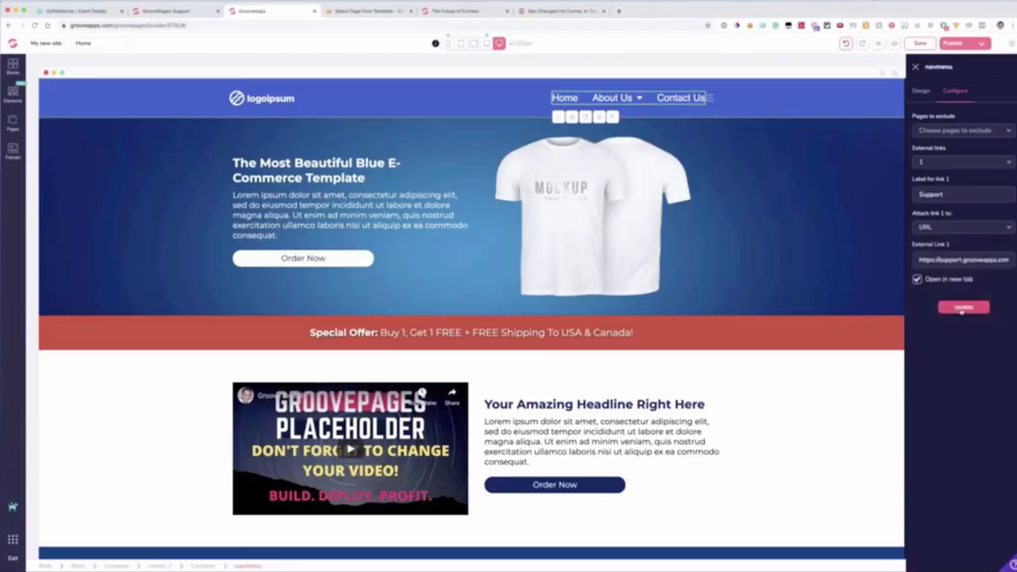
pyautogui.click(962, 308)
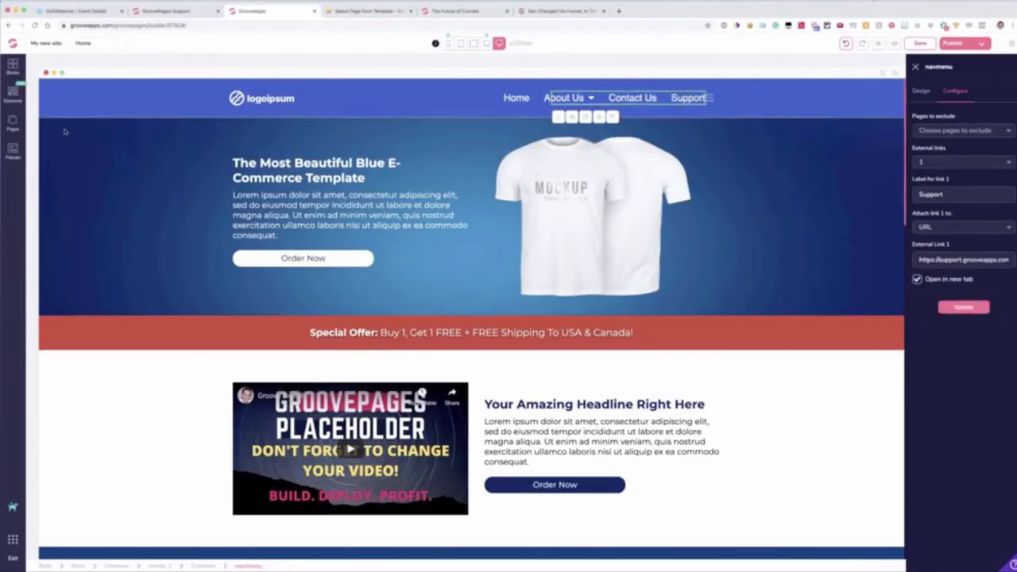
# Step: Open the hidden Thank You page and place the first blue navigation bar block above its content
pyautogui.click(12, 123)
pyautogui.click(64, 289)
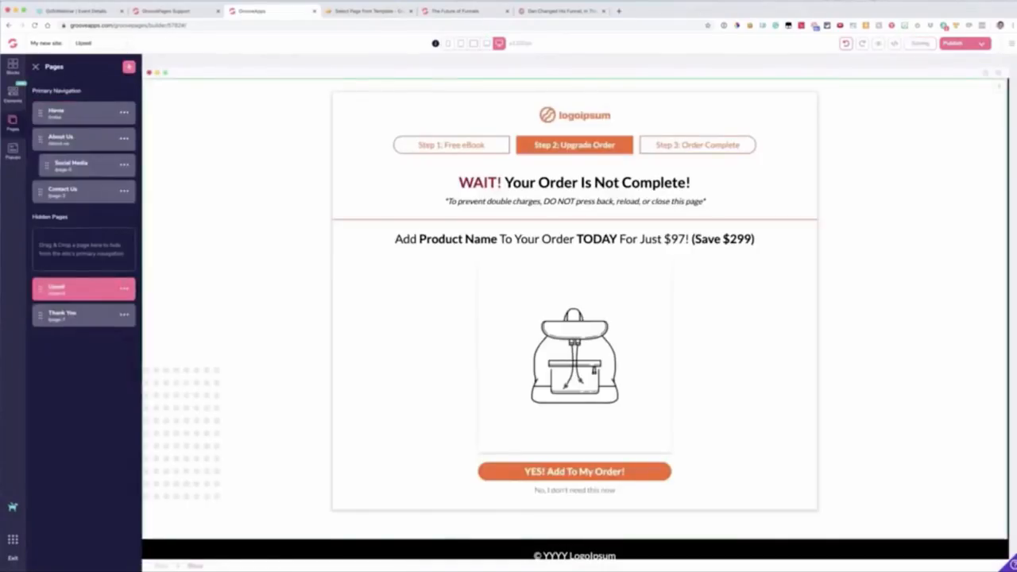
pyautogui.click(92, 315)
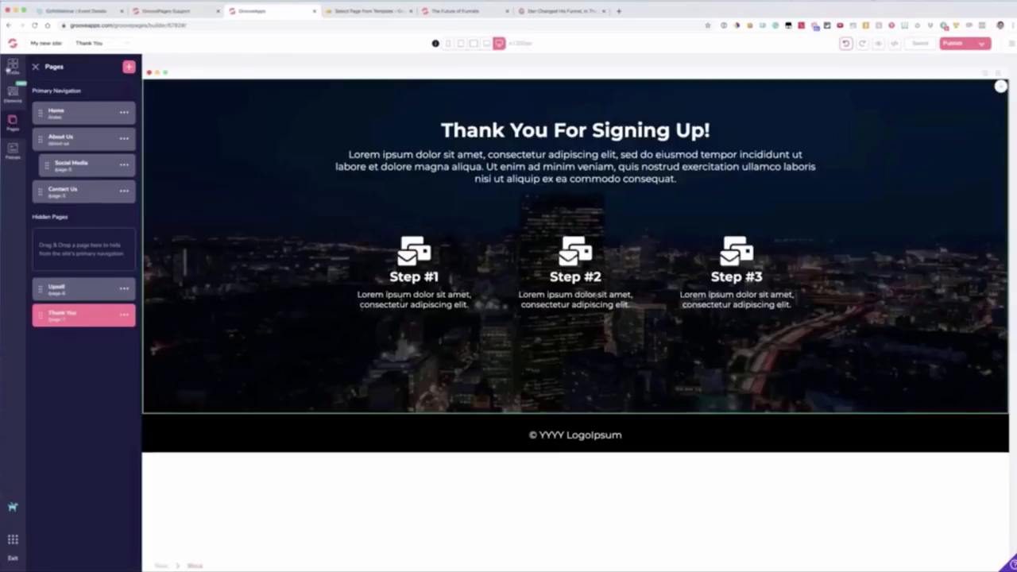
pyautogui.click(12, 67)
pyautogui.click(64, 239)
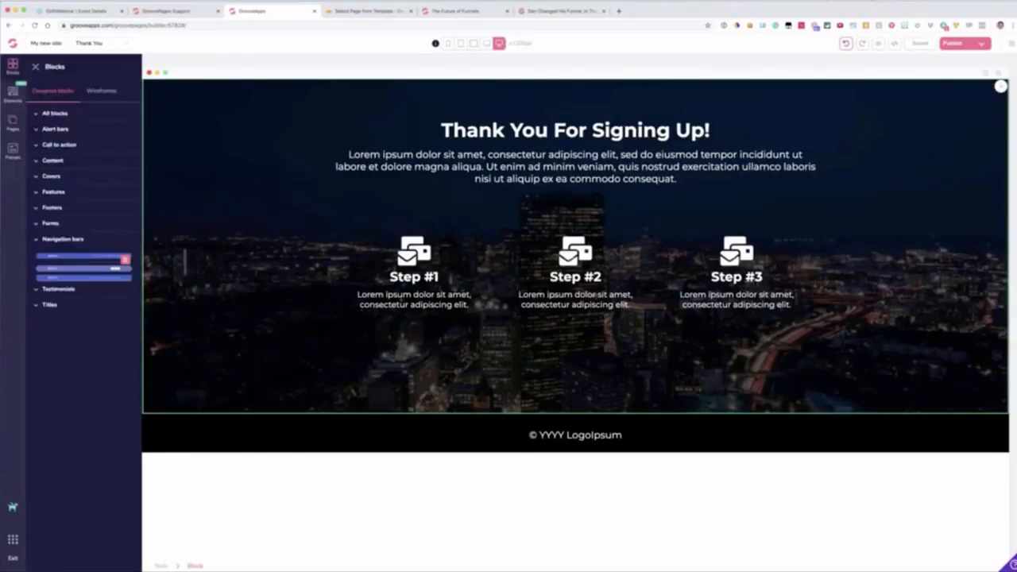
pyautogui.moveTo(445, 145); pyautogui.dragTo(448, 130)
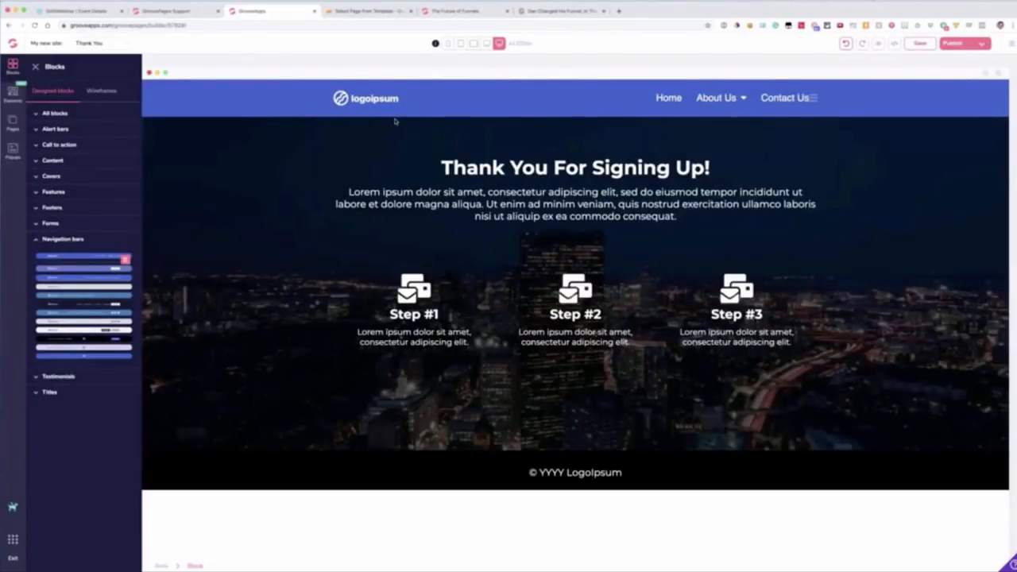
# Step: Replace the navigation bar's placeholder logo with the white GrooveDigital logo from the image library
pyautogui.click(367, 98)
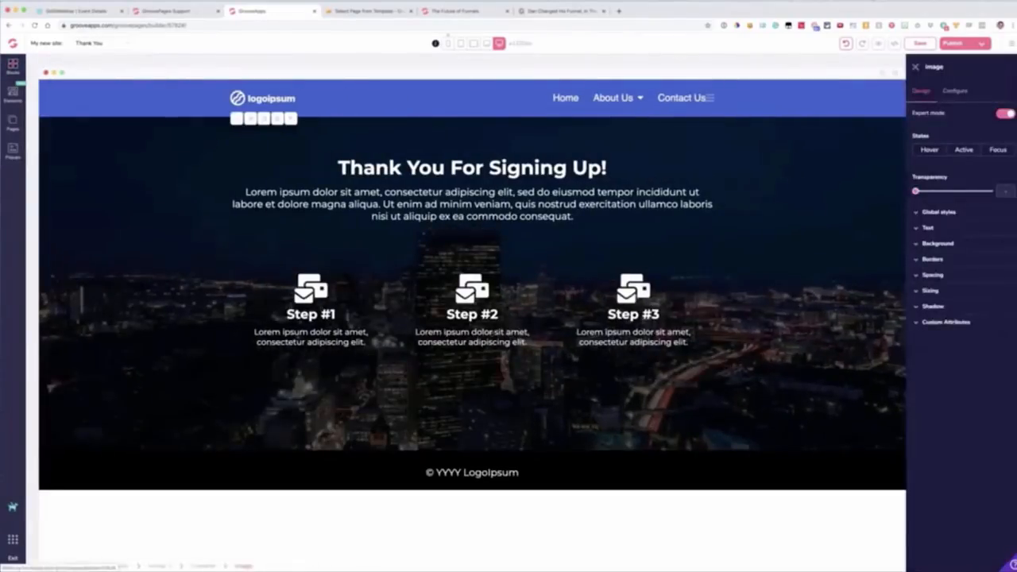
pyautogui.click(956, 91)
pyautogui.click(963, 156)
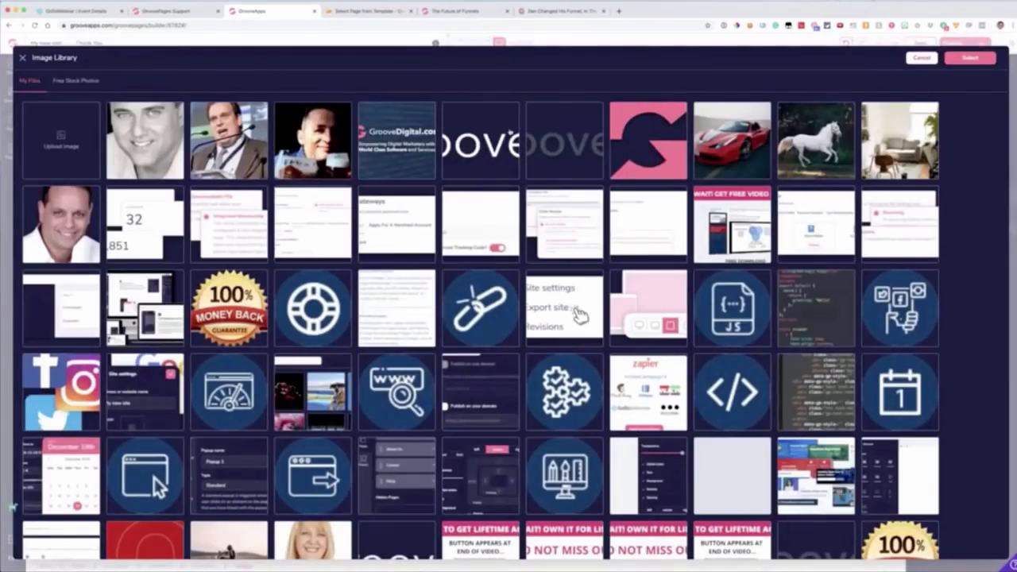
pyautogui.click(510, 133)
pyautogui.click(967, 60)
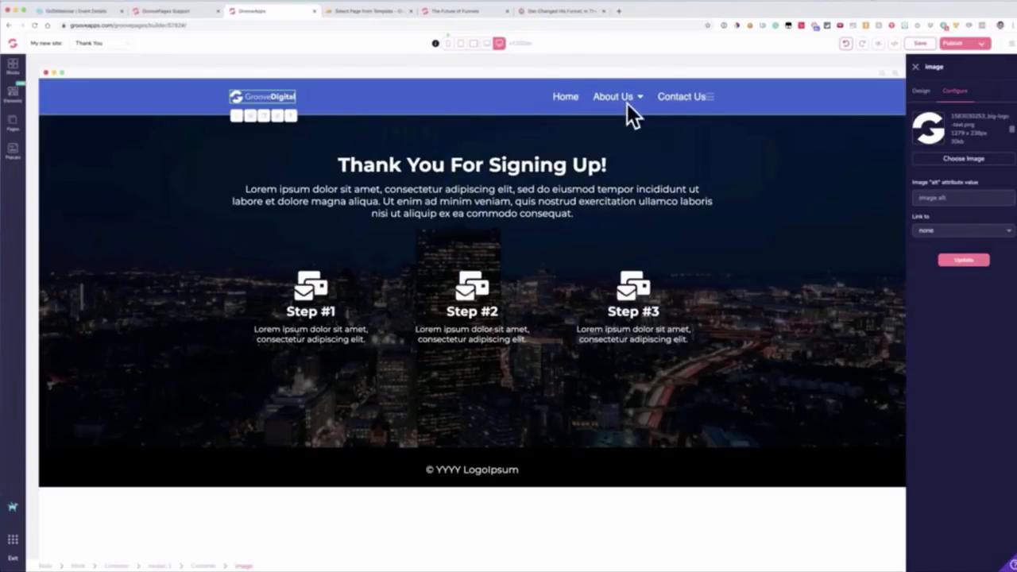
# Step: Exclude the About Us and Contact Us pages from the Thank You page's navigation menu and update it
pyautogui.moveTo(616, 100)
pyautogui.click(624, 101)
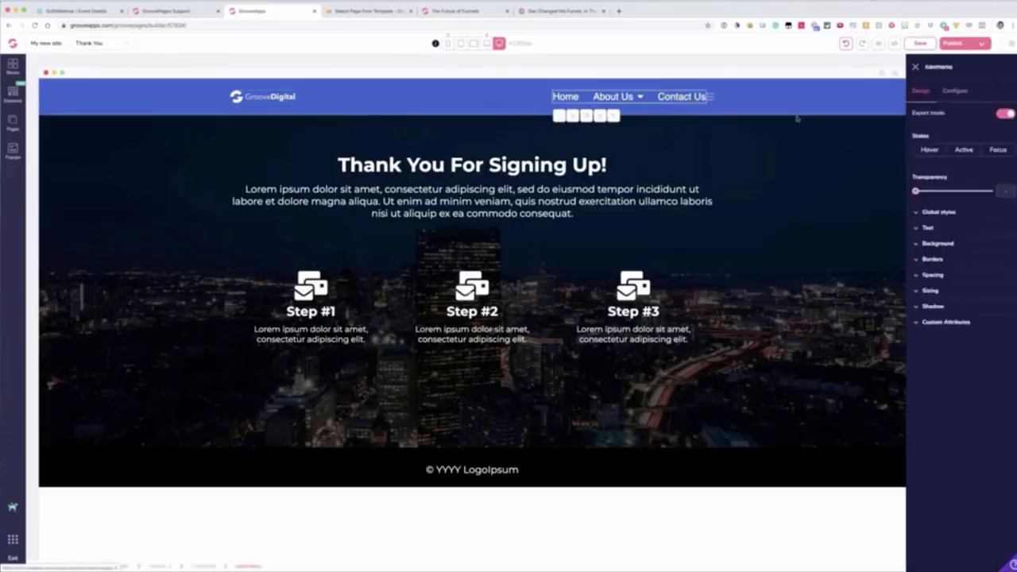
pyautogui.click(955, 91)
pyautogui.click(944, 133)
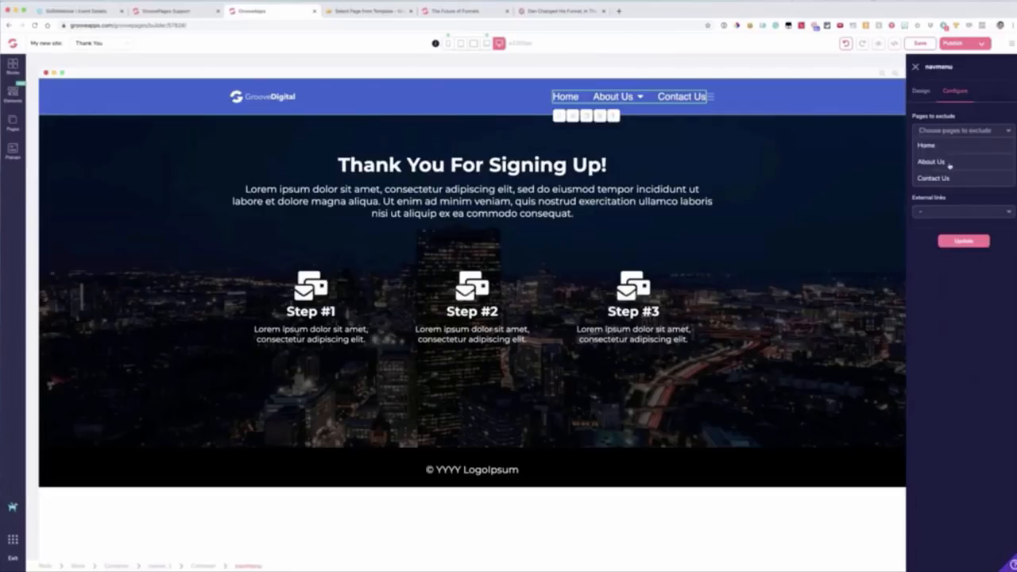
pyautogui.click(945, 164)
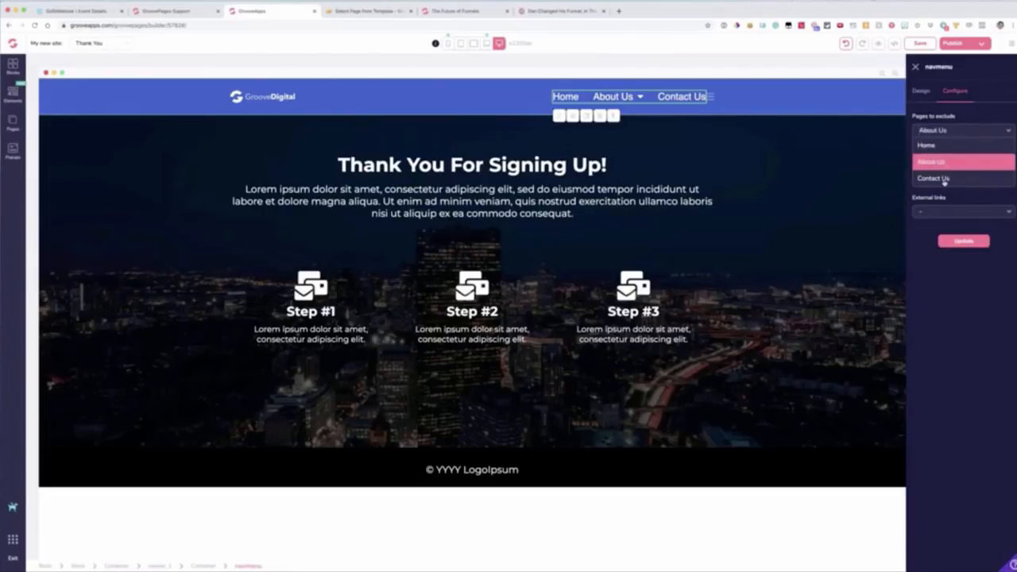
pyautogui.click(944, 179)
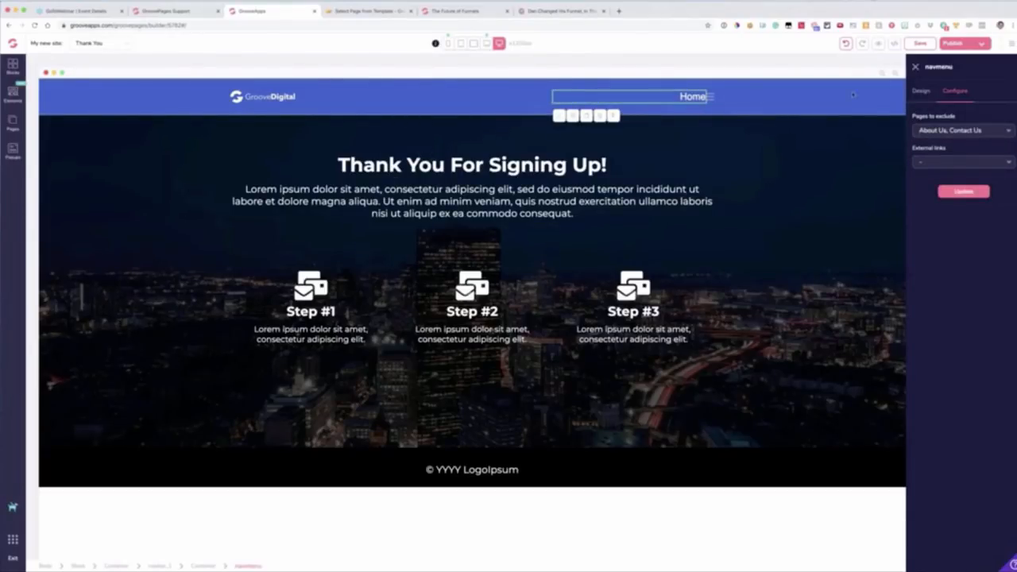
pyautogui.click(927, 163)
pyautogui.click(926, 181)
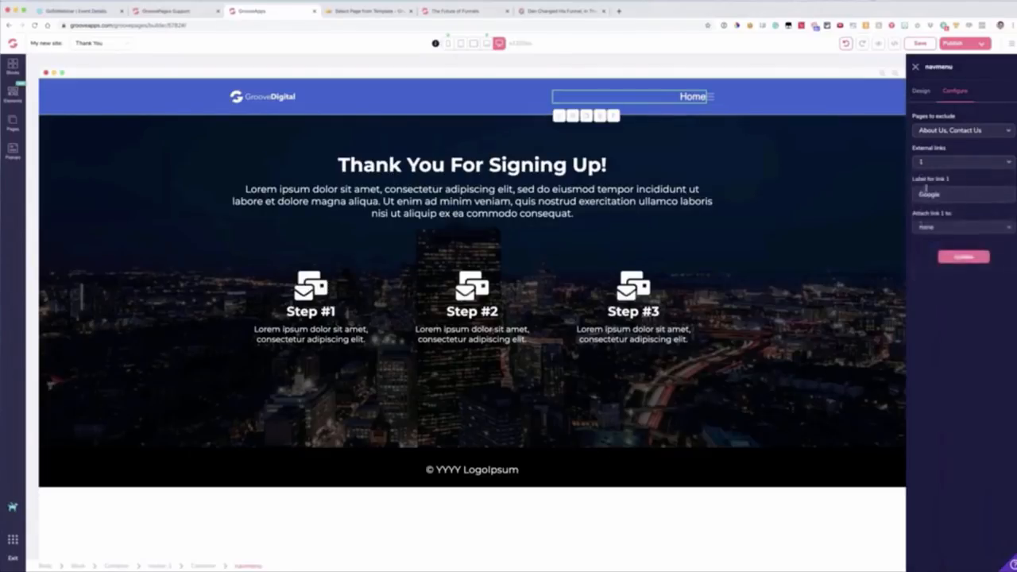
pyautogui.click(927, 192)
pyautogui.write('Support')
pyautogui.click(924, 230)
pyautogui.click(928, 291)
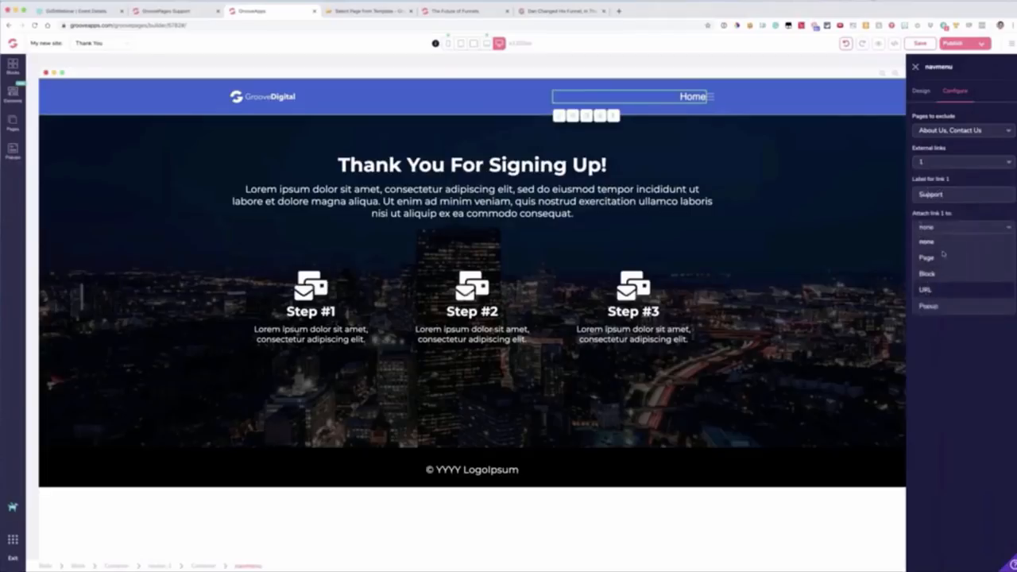
pyautogui.tripleClick(935, 260)
pyautogui.write('https://support.grooveapps.com')
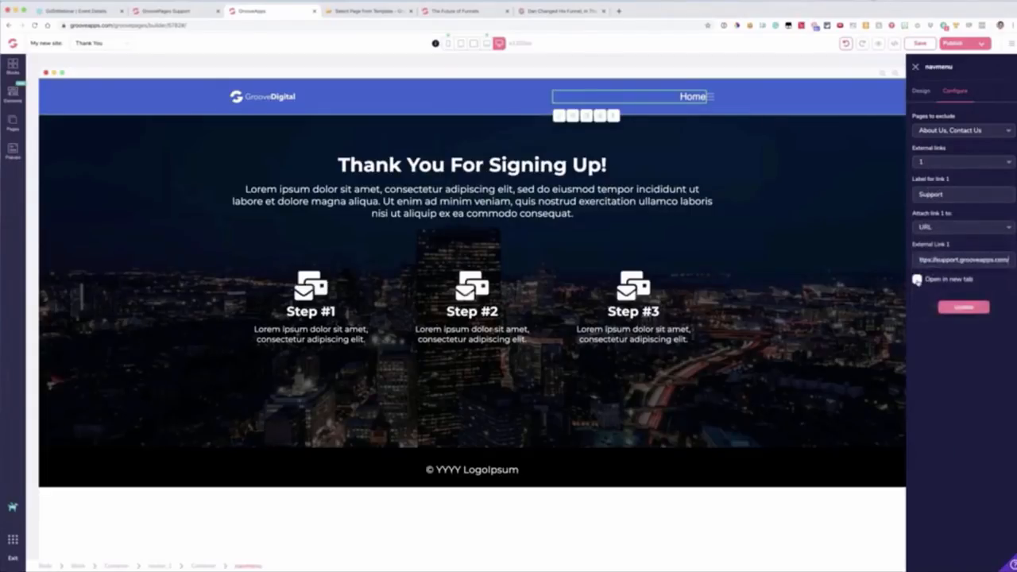
pyautogui.click(917, 279)
pyautogui.click(964, 306)
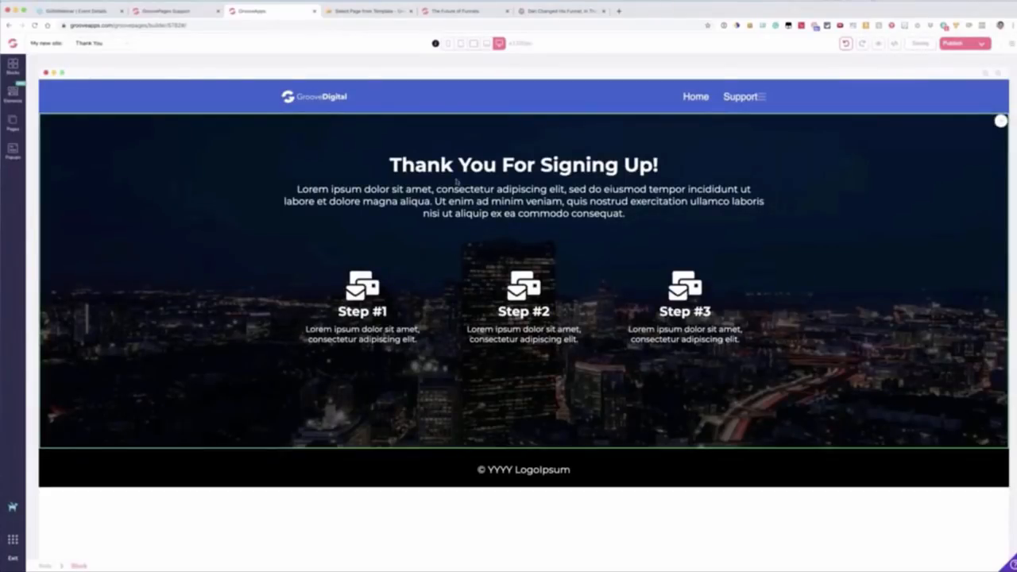
# Step: Select the "Thank You For Signing Up!" heading and turn off expert mode for its styling
pyautogui.click(451, 174)
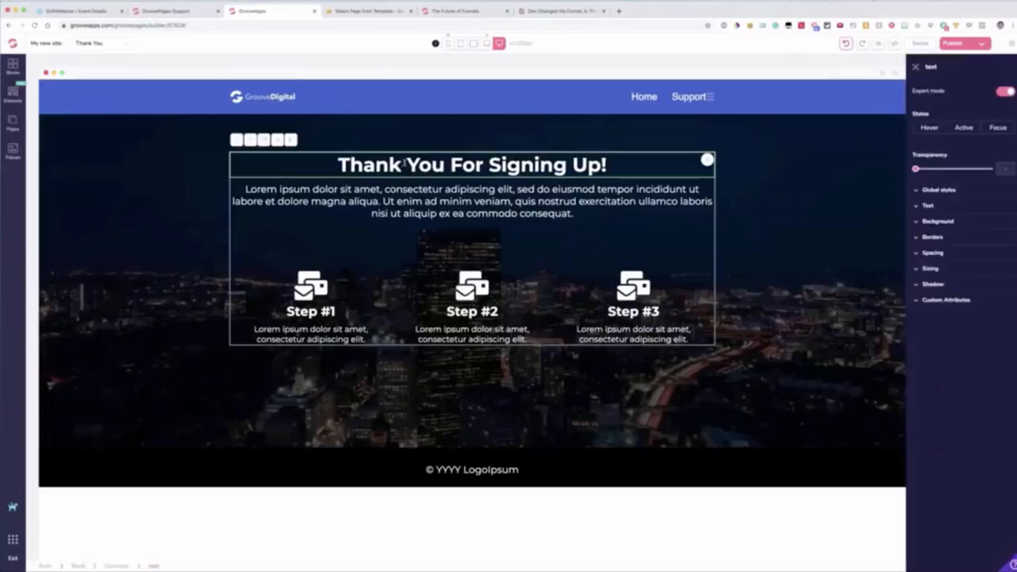
pyautogui.doubleClick(404, 163)
pyautogui.click(429, 298)
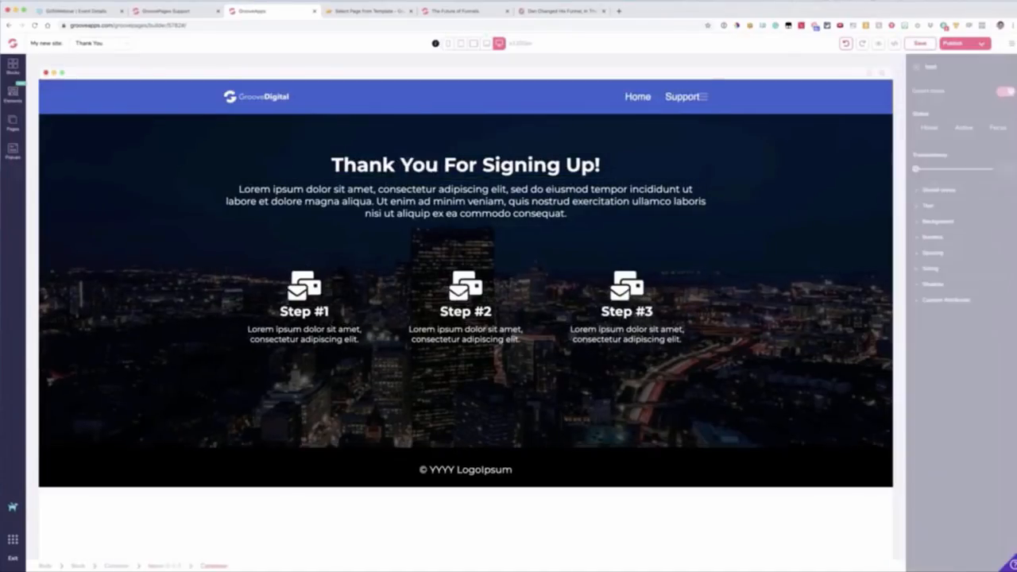
pyautogui.click(432, 171)
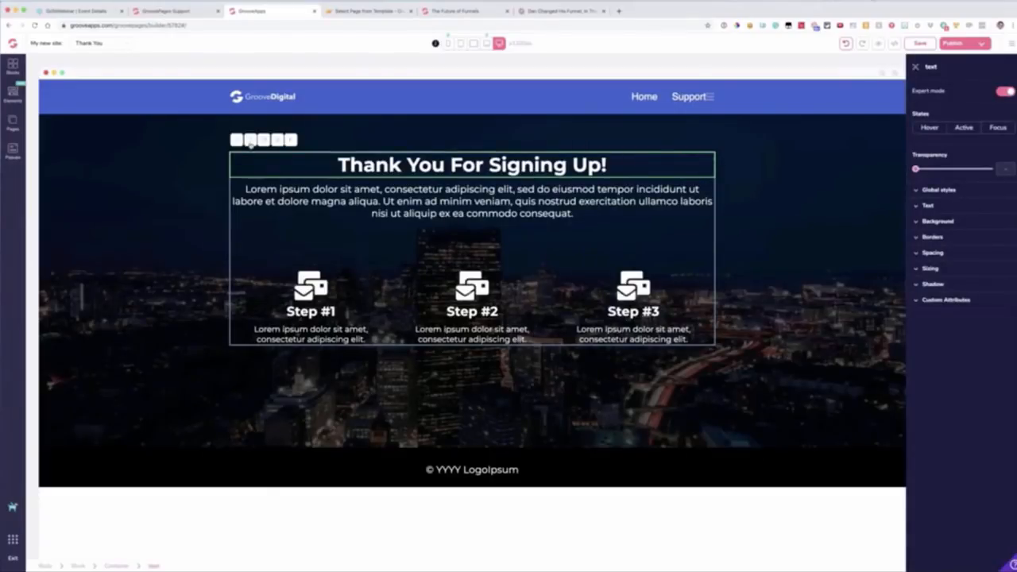
pyautogui.click(1005, 92)
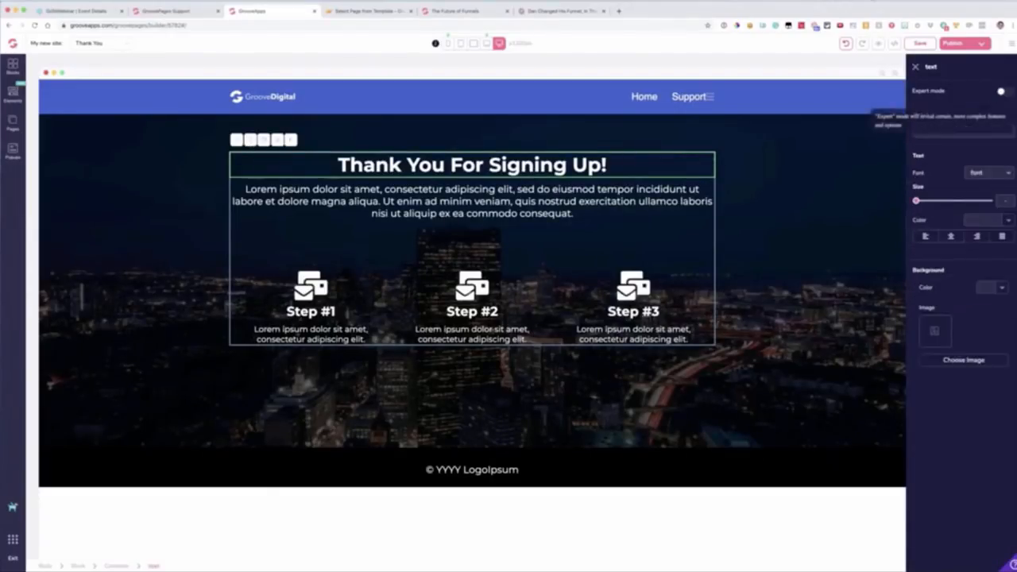
# Step: Try a 5xl text size and a dark red colour on the "Thank You For Signing Up!" heading, and undo the change
pyautogui.click(979, 173)
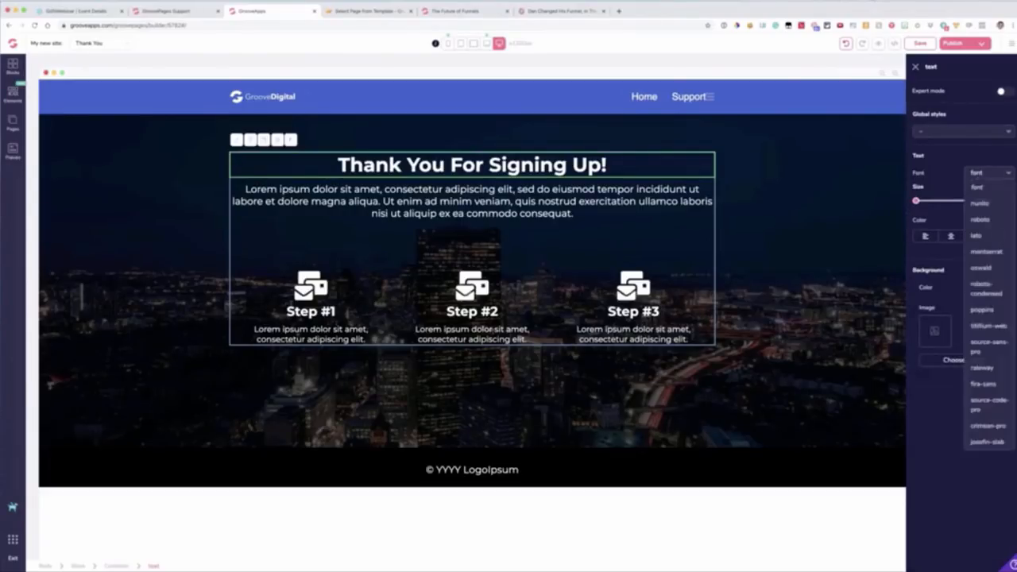
pyautogui.click(918, 202)
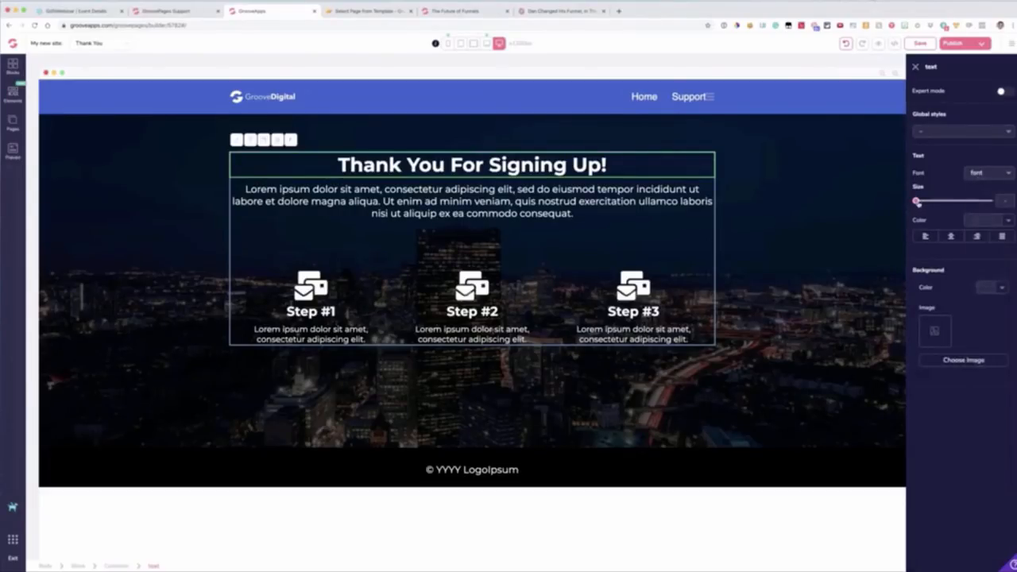
pyautogui.moveTo(917, 202); pyautogui.dragTo(970, 202)
pyautogui.click(972, 222)
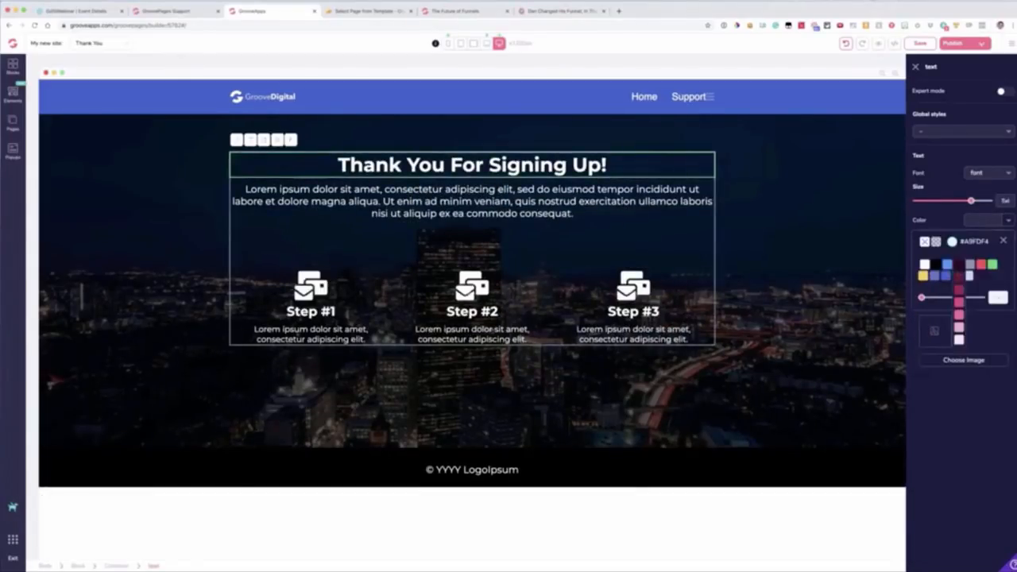
pyautogui.click(959, 278)
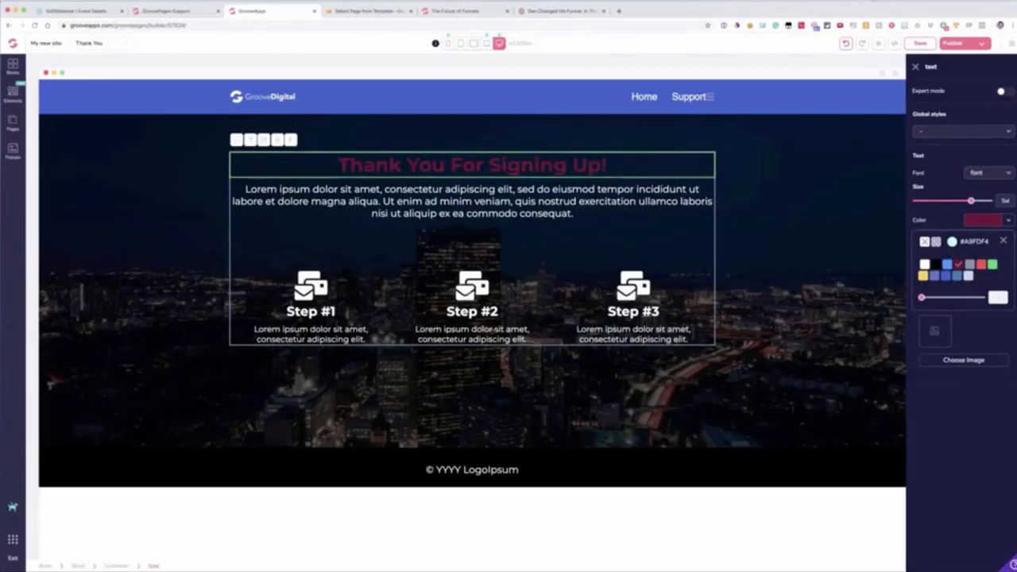
pyautogui.click(845, 43)
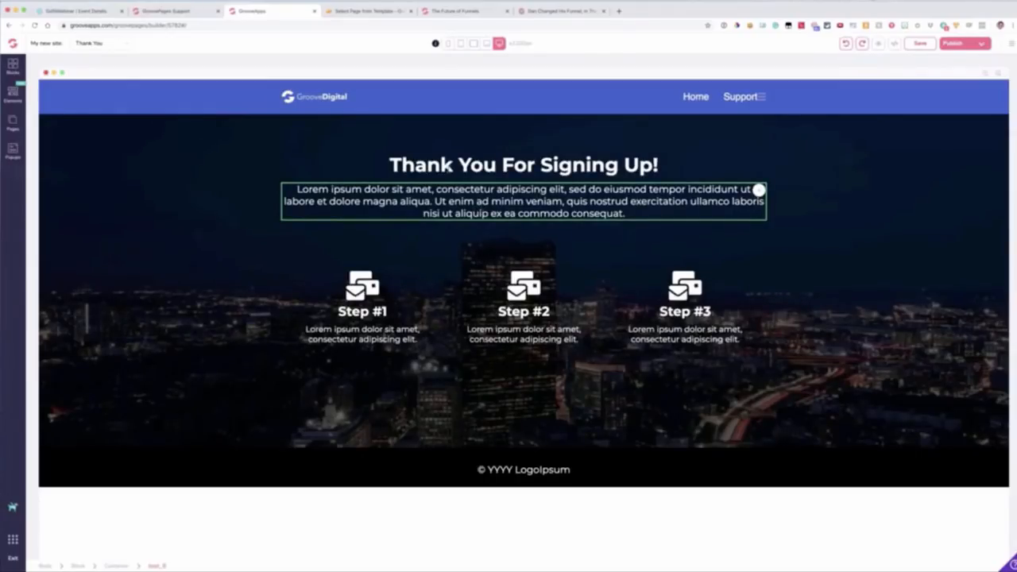
# Step: Try strikethrough on the word "You" in the "Thank You For Signing Up!" heading and remove it again
pyautogui.click(513, 165)
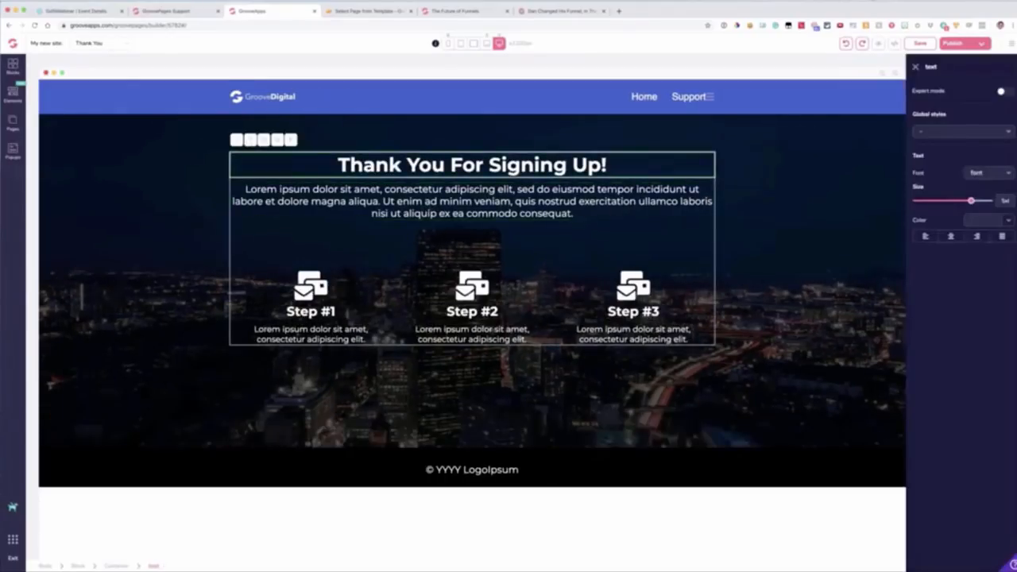
pyautogui.doubleClick(512, 165)
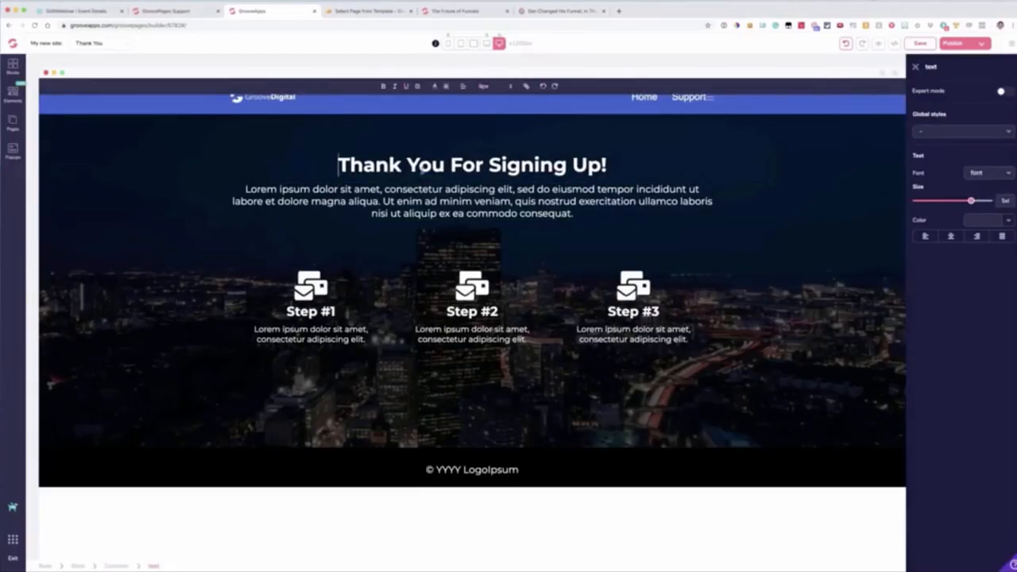
pyautogui.moveTo(445, 169); pyautogui.dragTo(407, 168)
pyautogui.click(417, 87)
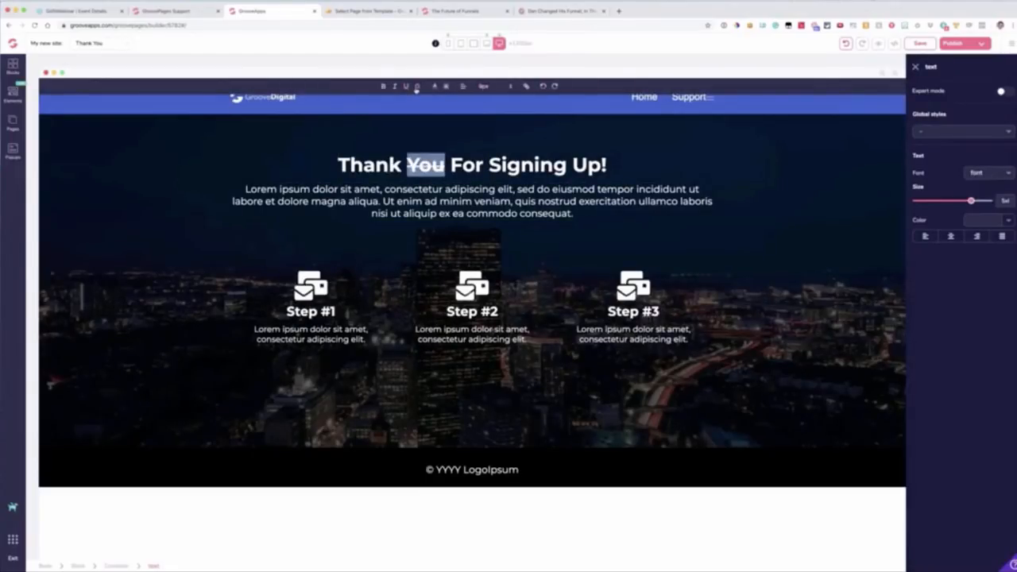
pyautogui.click(417, 87)
pyautogui.click(476, 165)
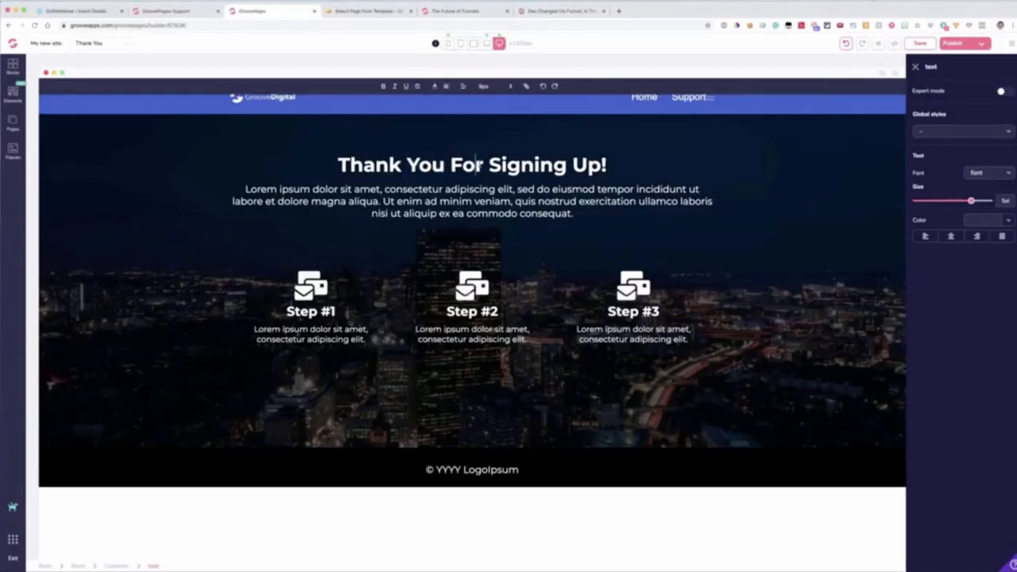
# Step: Turn on expert mode for the "Thank You For Signing Up!" heading and set its text size to 6xl
pyautogui.click(1000, 91)
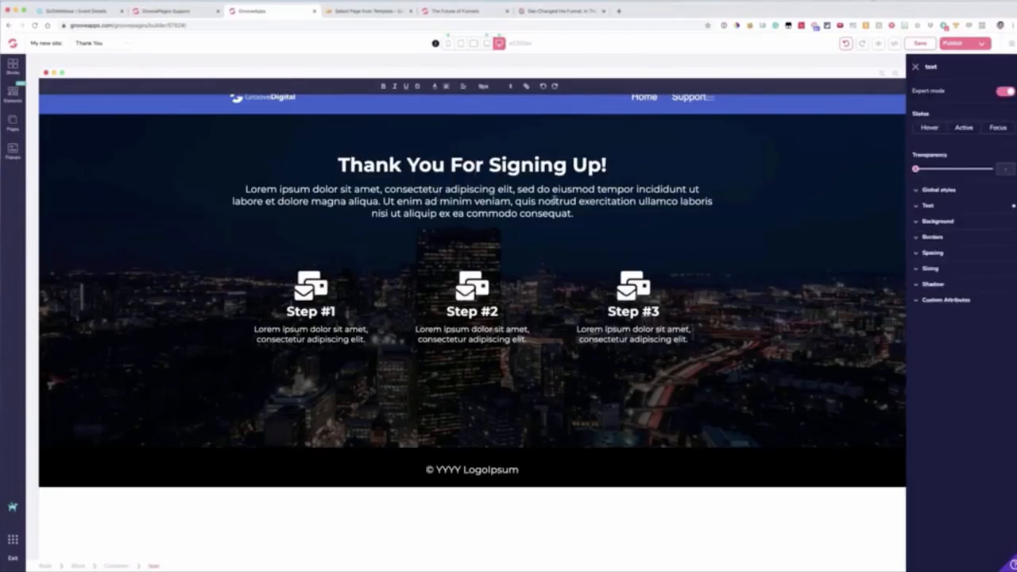
pyautogui.click(935, 207)
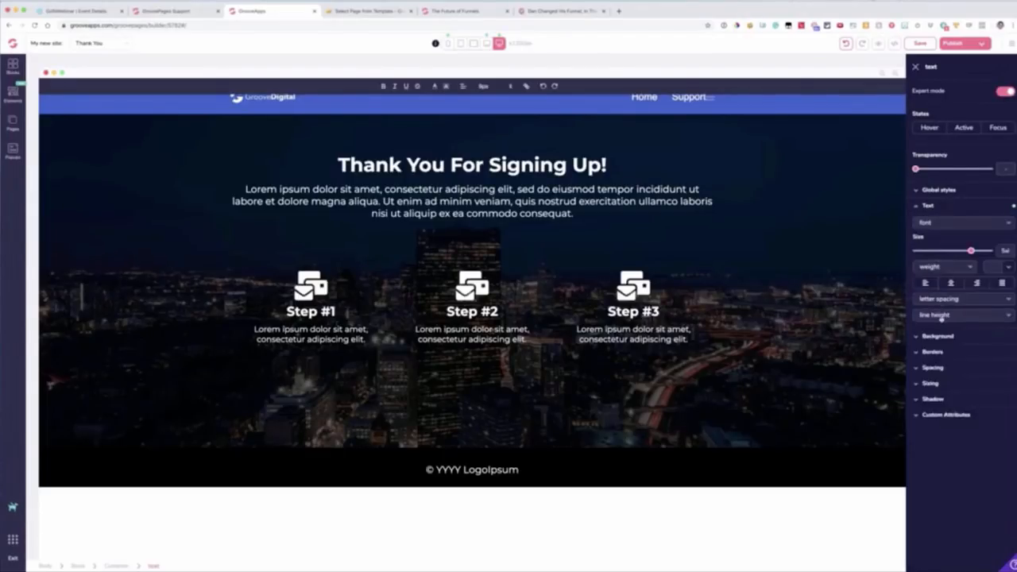
pyautogui.click(936, 268)
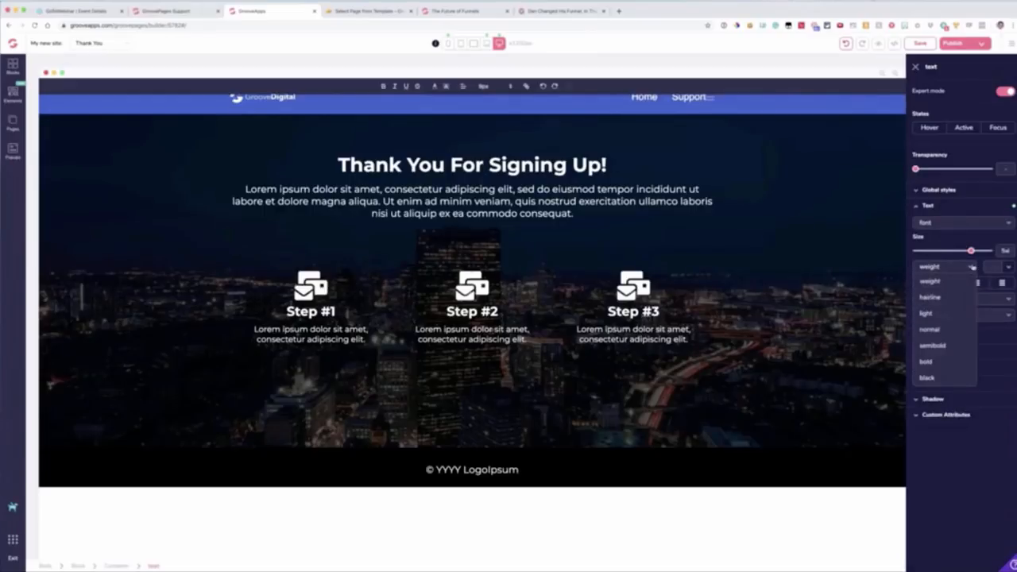
pyautogui.click(974, 269)
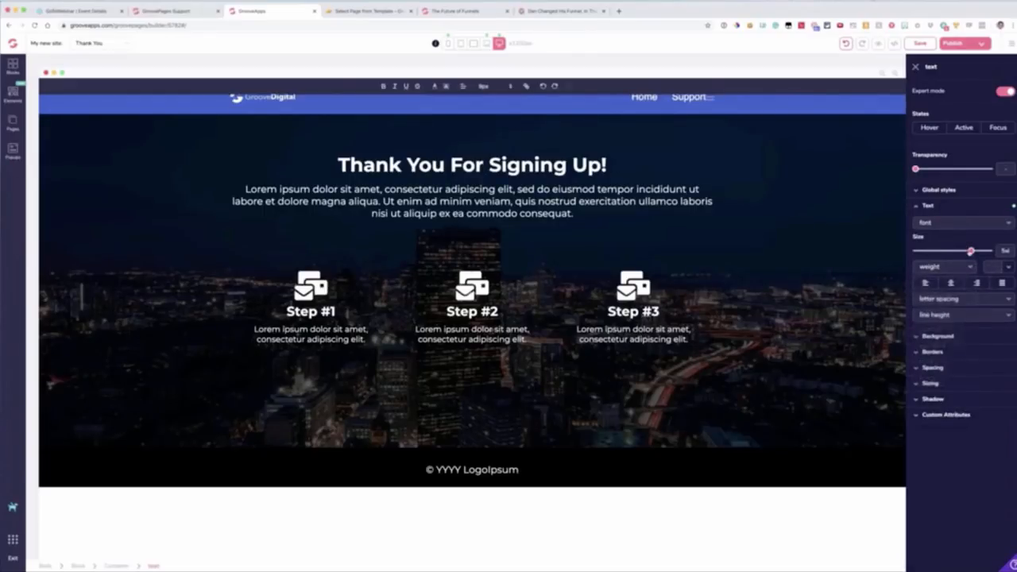
pyautogui.moveTo(969, 252); pyautogui.dragTo(977, 251)
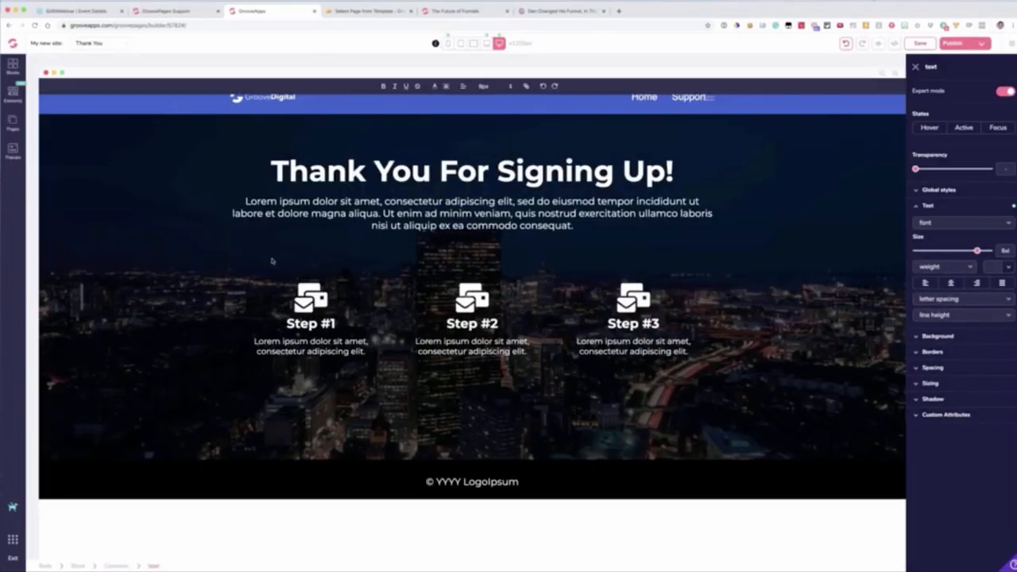
pyautogui.click(213, 135)
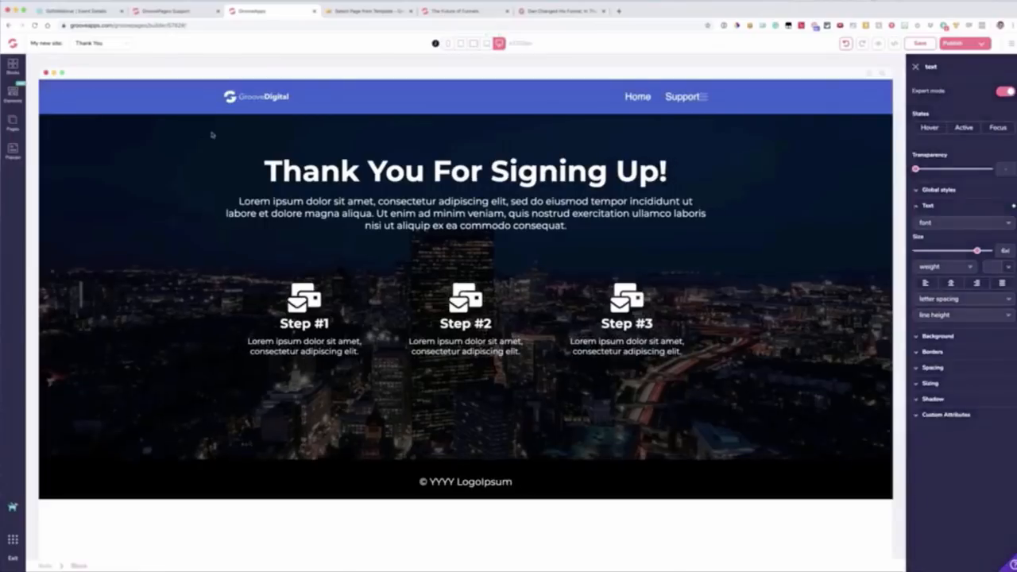
# Step: Insert the first Covers wireframe block, "Headline Right Here", directly below the navigation bar and select its headline
pyautogui.click(13, 69)
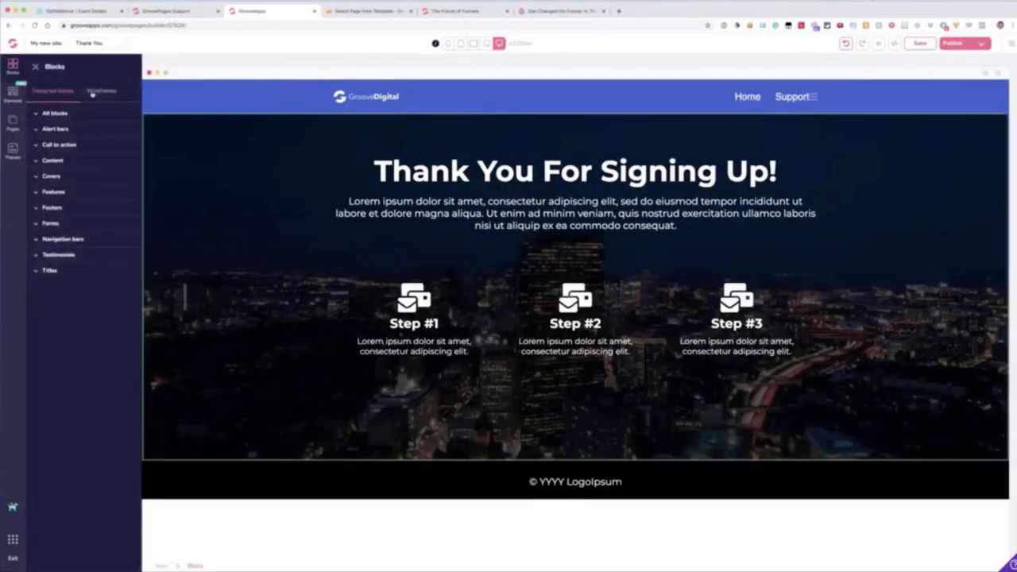
pyautogui.click(91, 93)
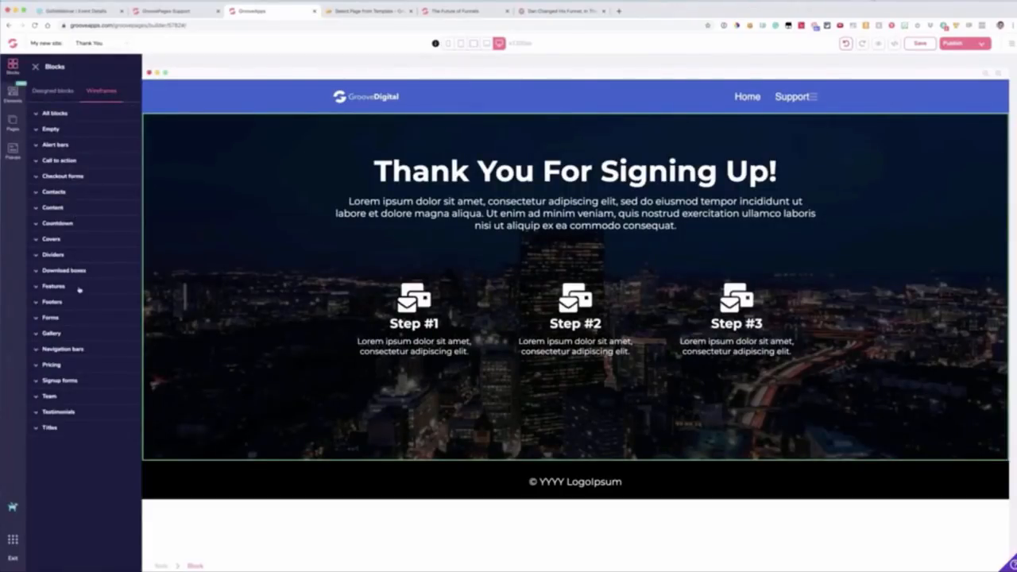
pyautogui.click(65, 241)
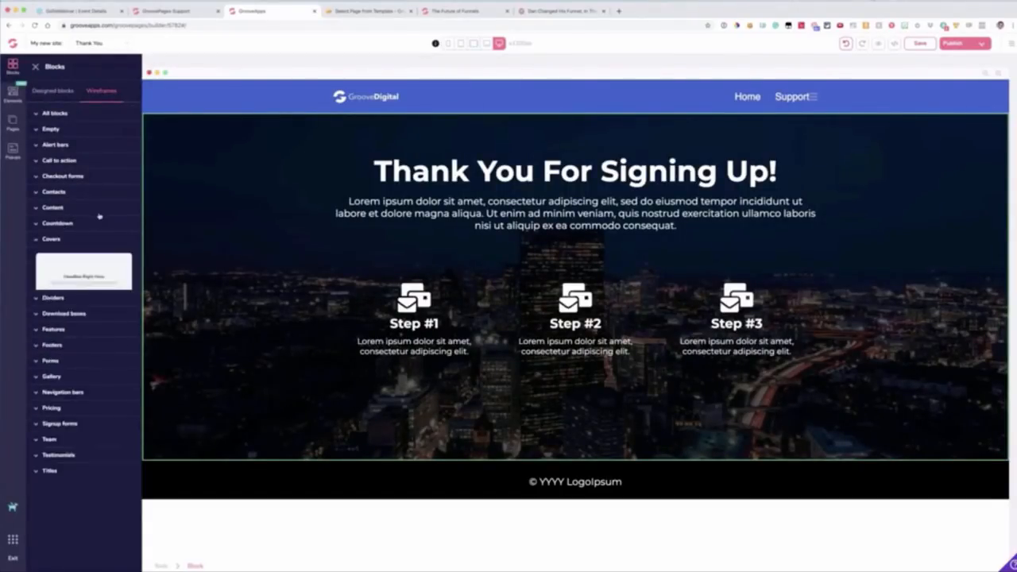
pyautogui.moveTo(82, 278); pyautogui.dragTo(458, 184)
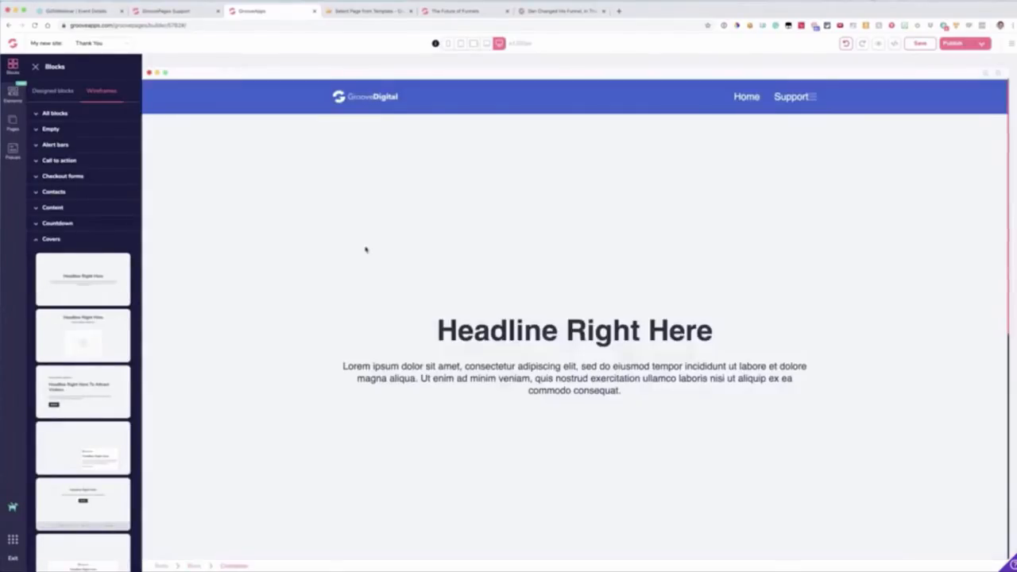
pyautogui.click(231, 178)
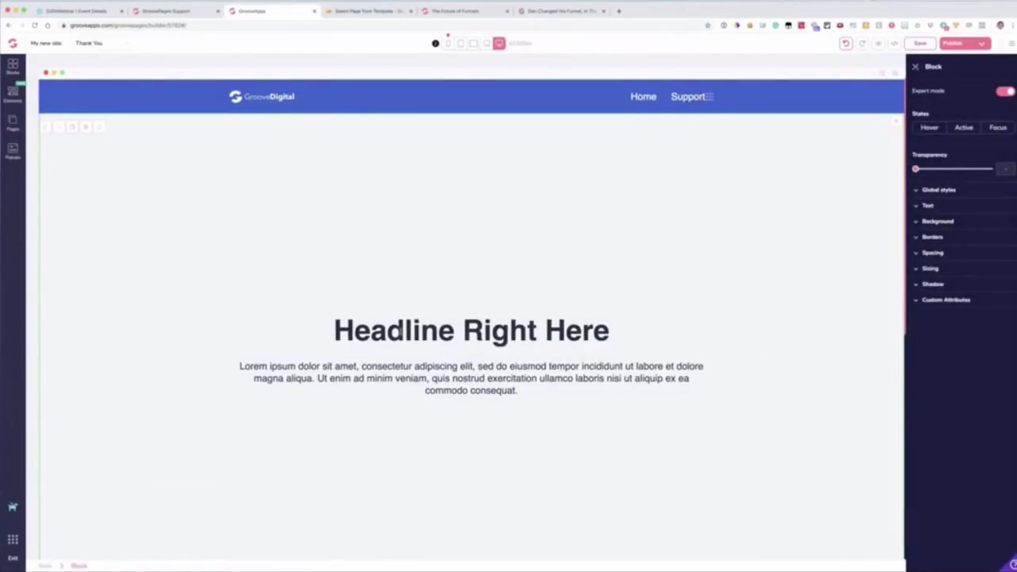
pyautogui.click(401, 331)
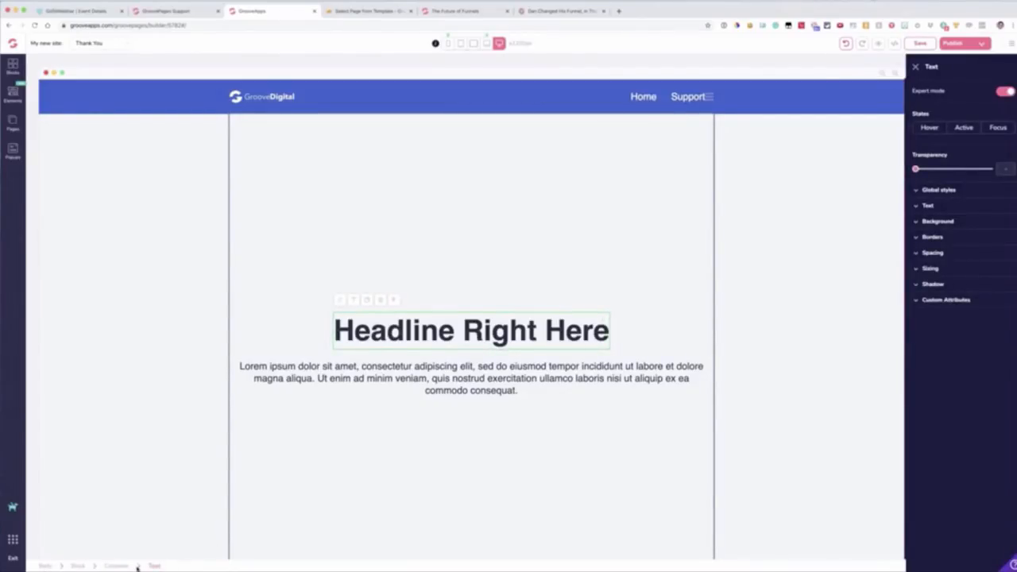
# Step: Select the description text under Step #2 in the Thank You section and examine its styling options
pyautogui.scroll(-5, 382, 254)
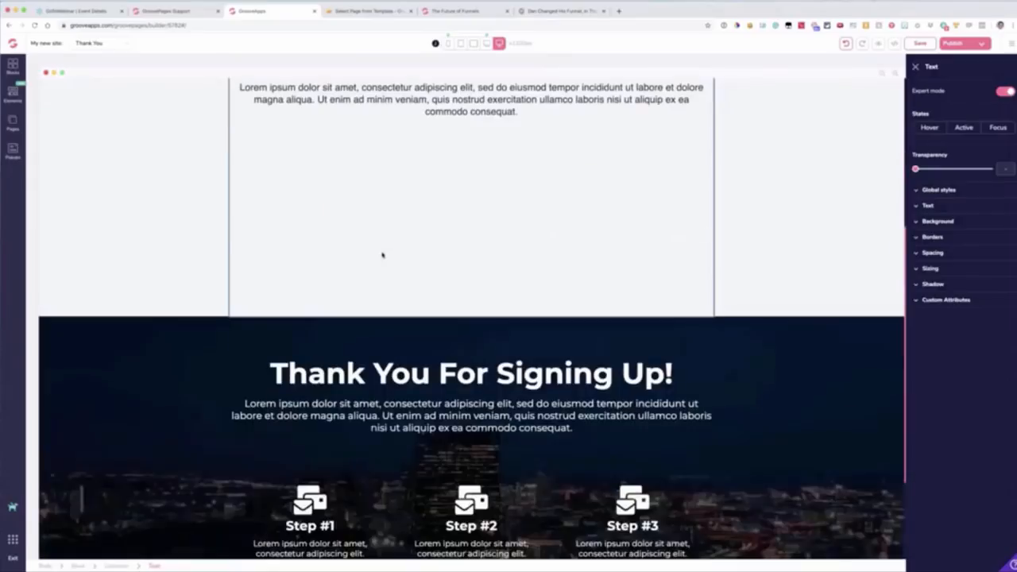
pyautogui.scroll(-3, 382, 255)
pyautogui.click(469, 406)
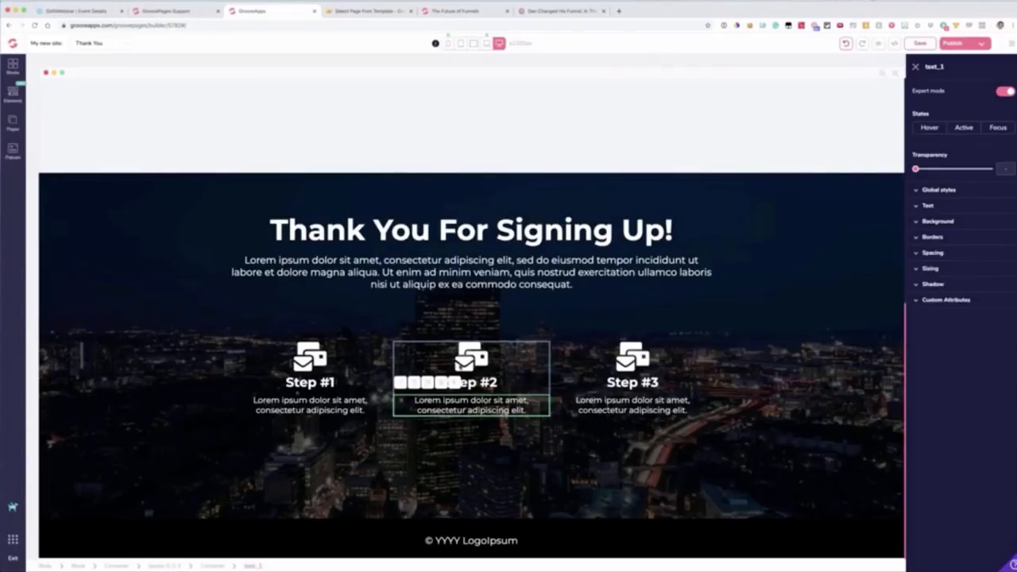
pyautogui.click(914, 67)
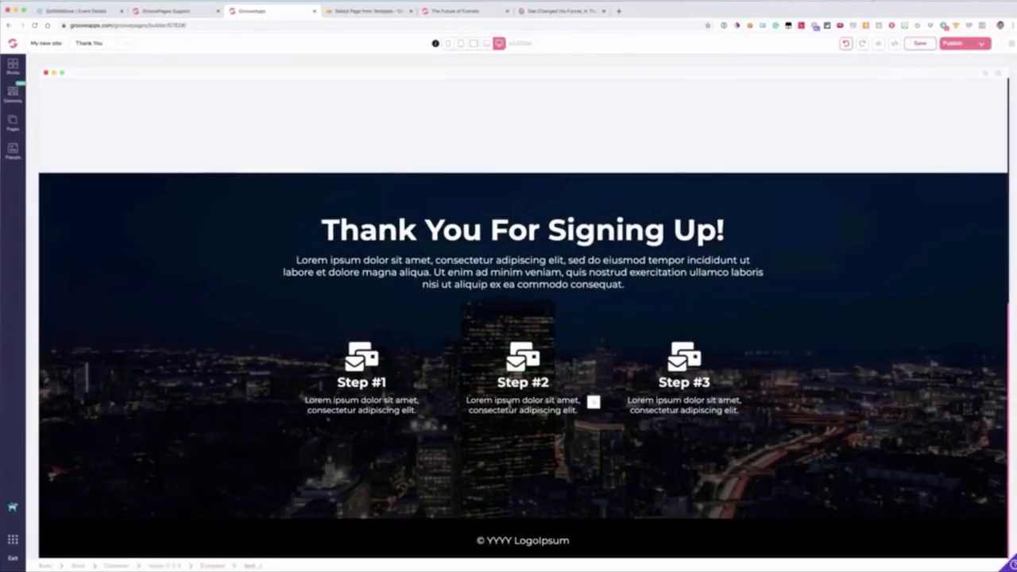
pyautogui.click(592, 402)
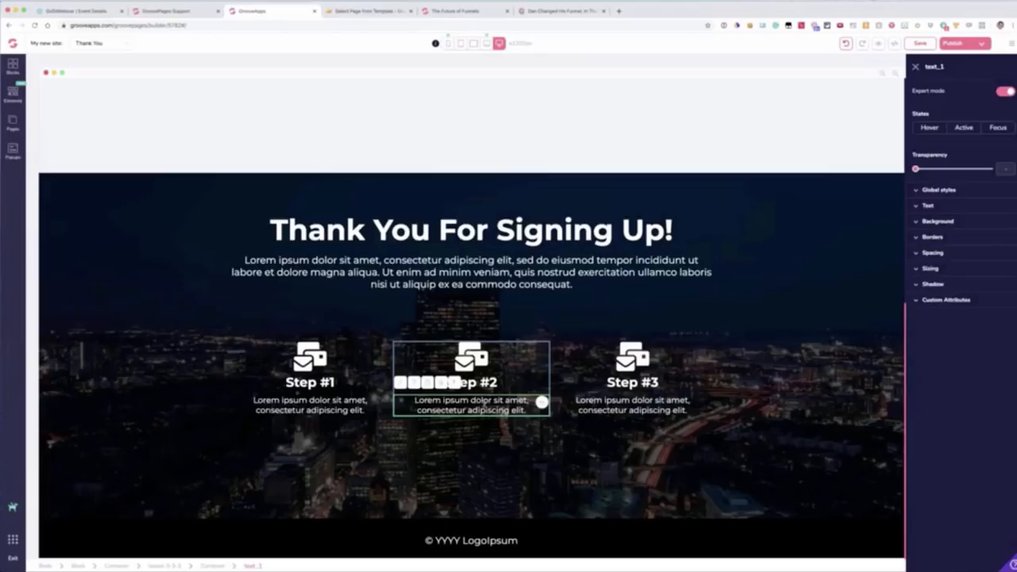
pyautogui.doubleClick(483, 404)
pyautogui.click(915, 67)
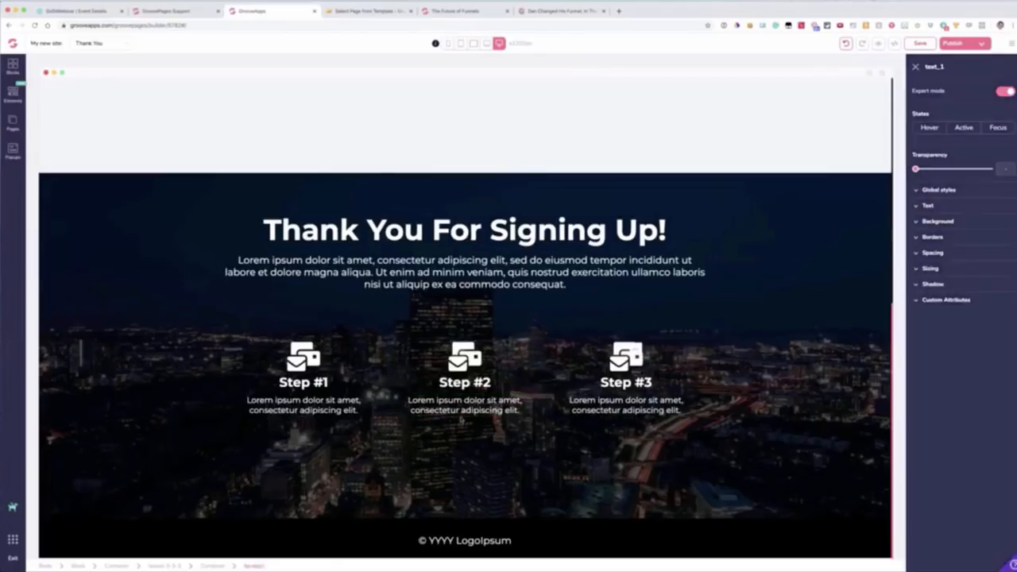
# Step: Examine the styling options of the Step #2 icon, its heading, their parent containers and the whole Thank You block
pyautogui.click(524, 354)
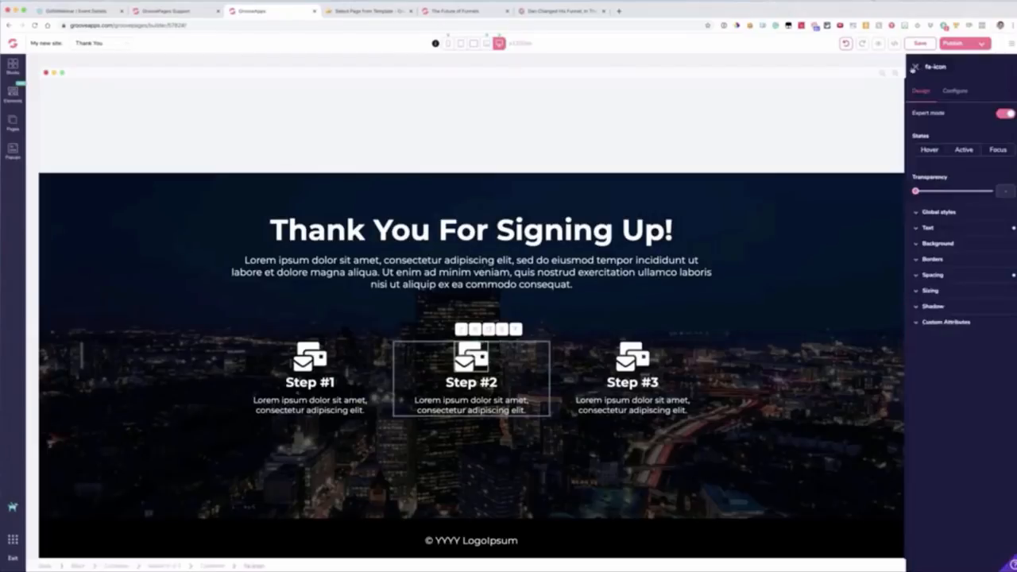
pyautogui.click(915, 67)
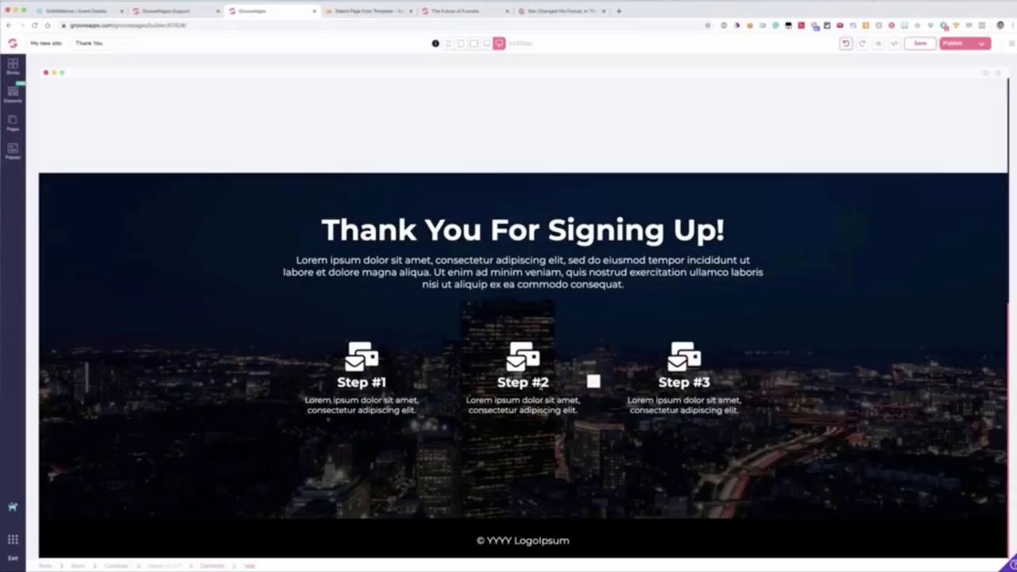
pyautogui.click(592, 380)
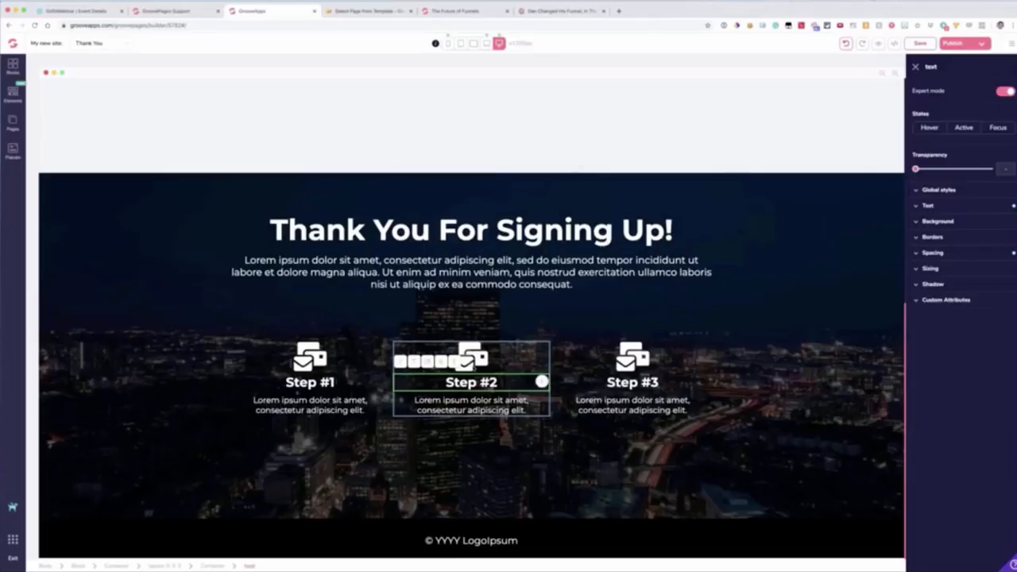
pyautogui.click(409, 360)
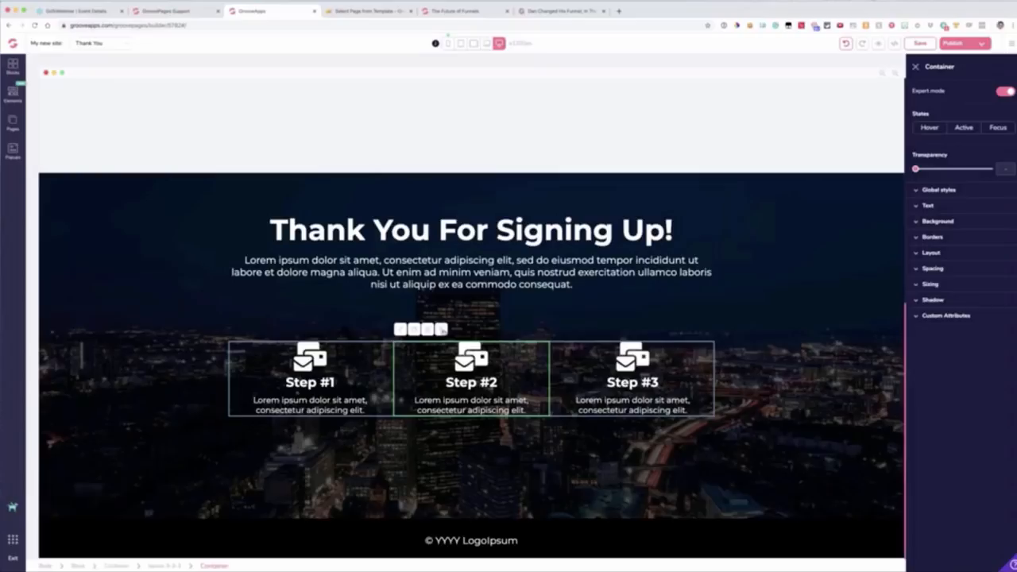
pyautogui.click(340, 290)
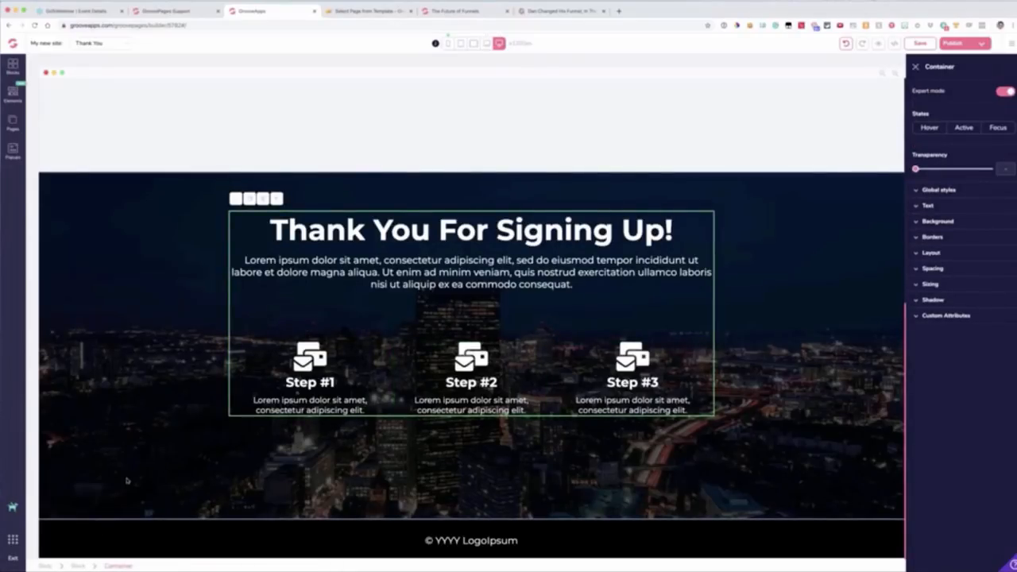
pyautogui.click(275, 199)
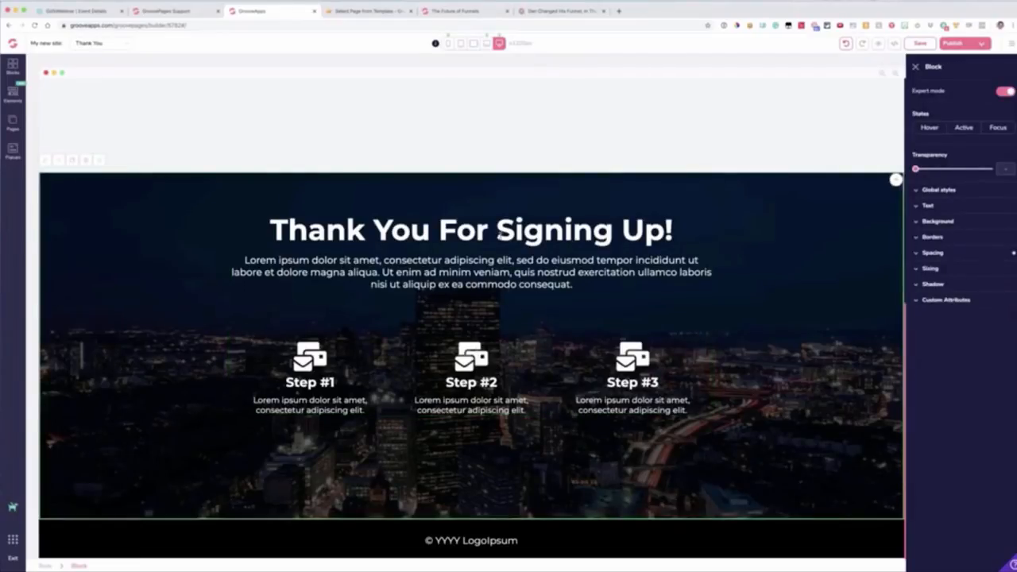
# Step: Compare selecting the Thank You heading and the Step #3 icon with selecting the entire surrounding block
pyautogui.click(491, 232)
pyautogui.click(631, 359)
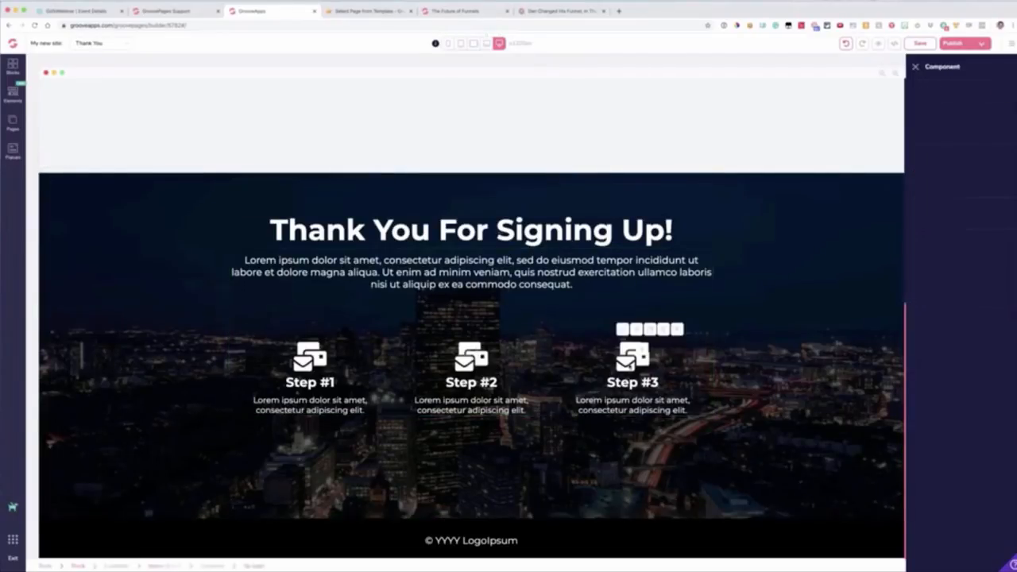
pyautogui.click(99, 196)
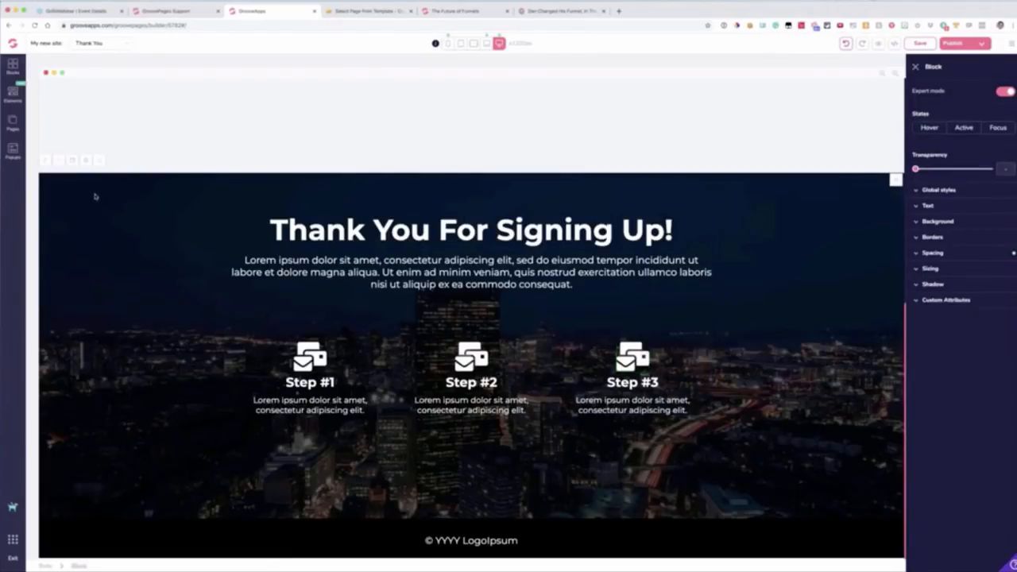
pyautogui.click(246, 231)
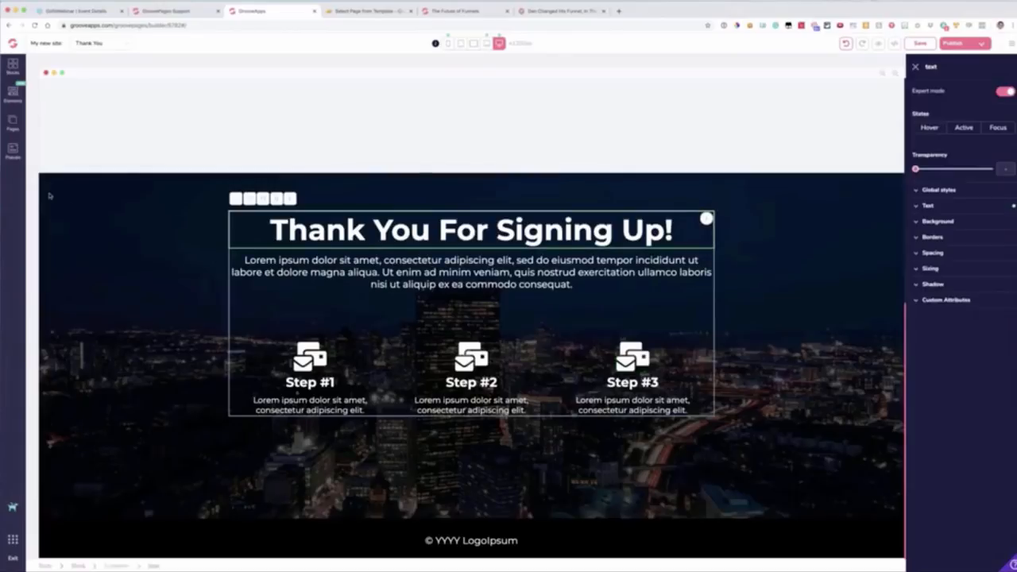
pyautogui.click(82, 208)
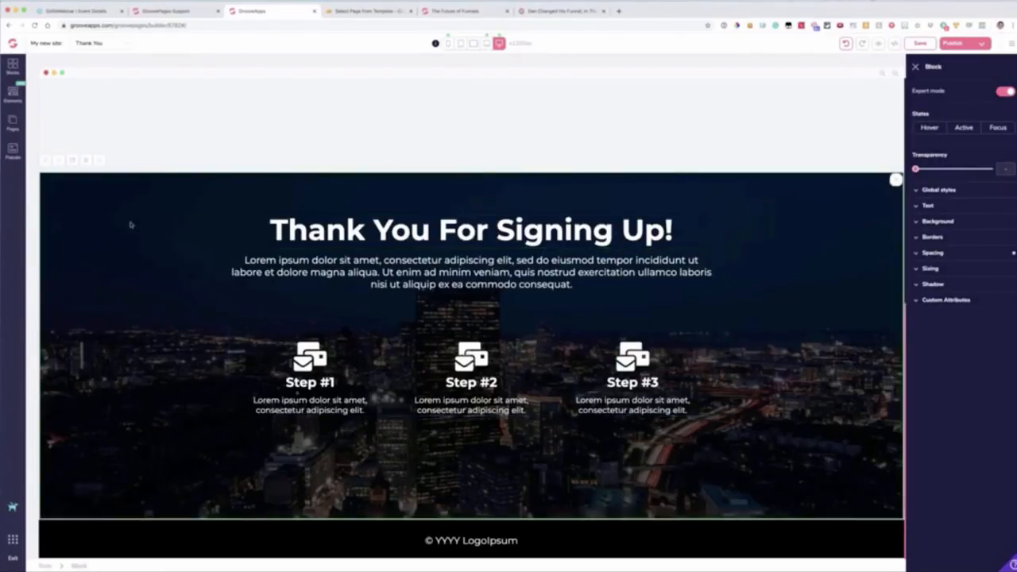
# Step: Try a dark crimson background colour on the "Headline Right Here" block and clear it
pyautogui.scroll(5, 143, 151)
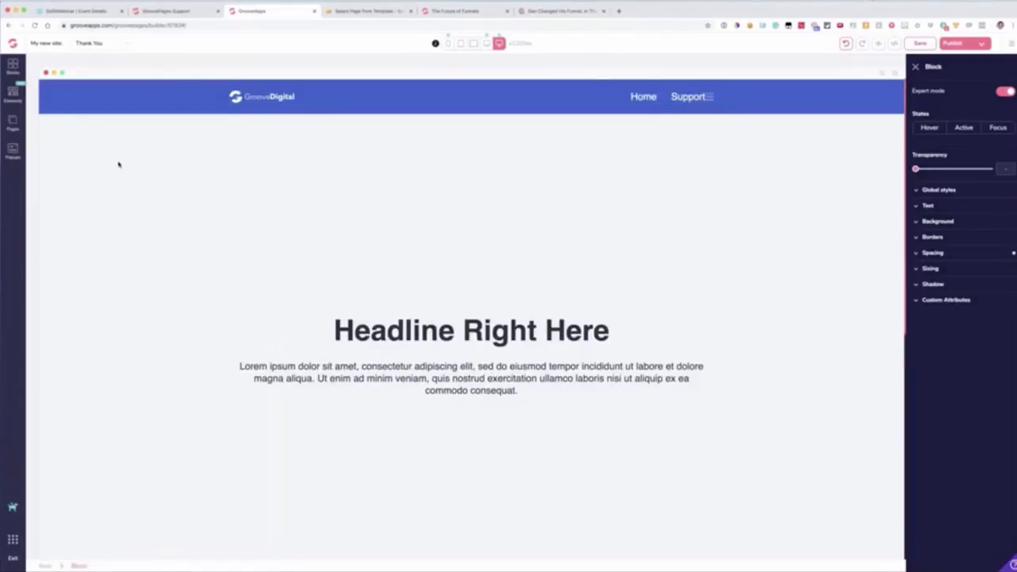
pyautogui.click(957, 221)
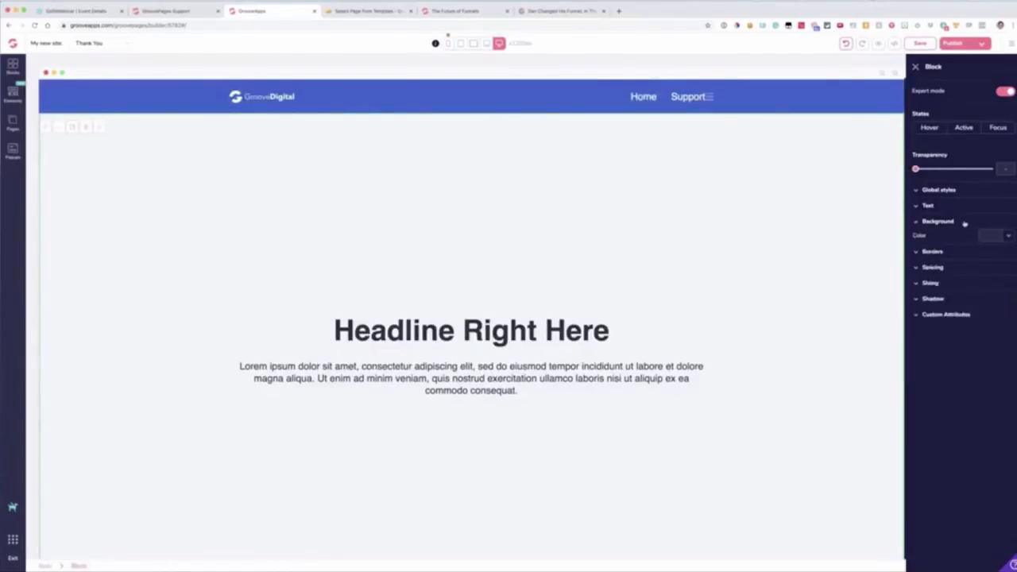
pyautogui.click(989, 236)
pyautogui.moveTo(959, 280)
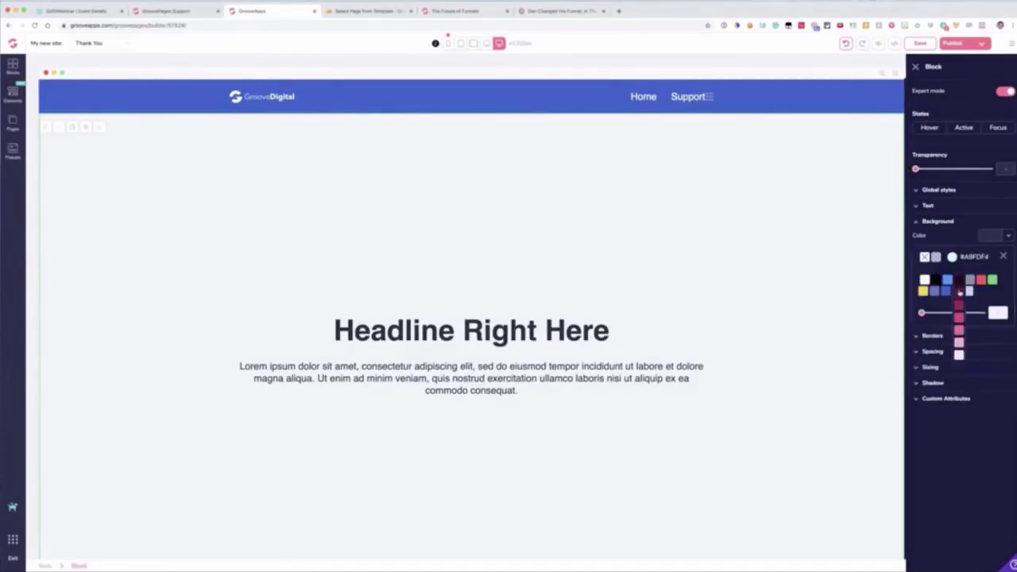
pyautogui.click(959, 303)
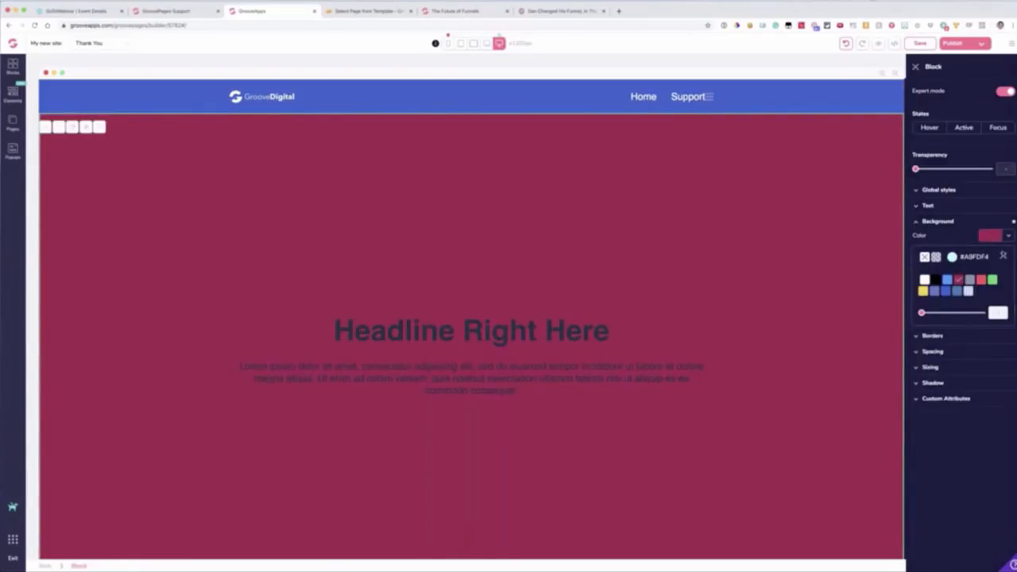
pyautogui.click(990, 237)
pyautogui.click(990, 237)
pyautogui.click(924, 257)
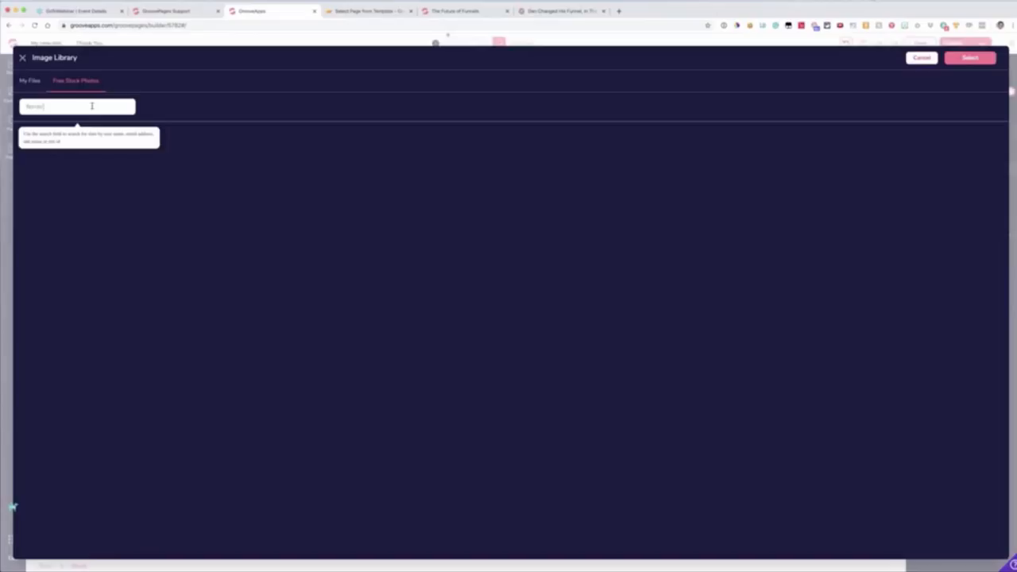
# Step: Search the free stock photos for "ferrari" and add the third photo, showing a red car, to My Files
pyautogui.press('Return')
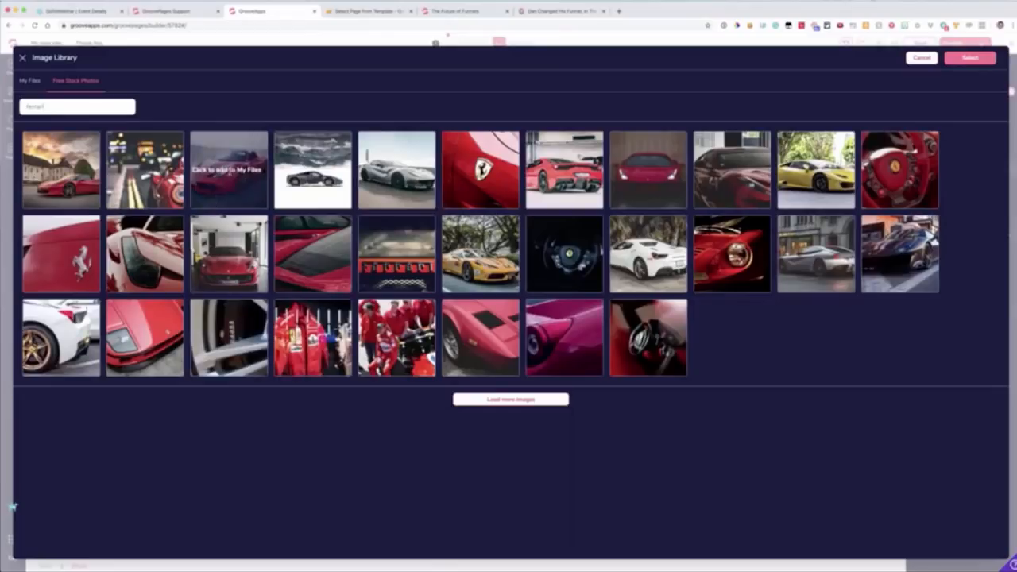
pyautogui.click(229, 169)
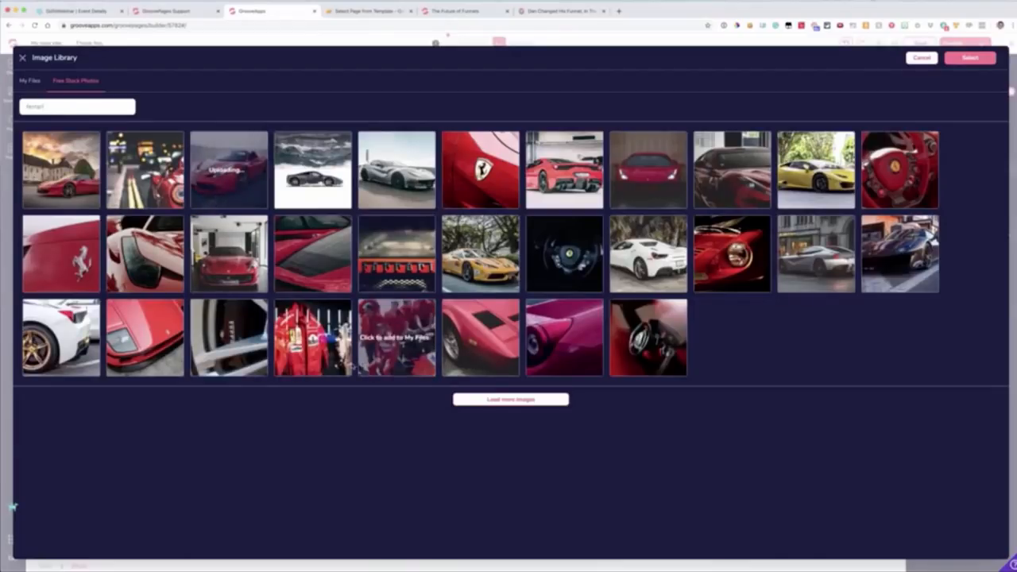
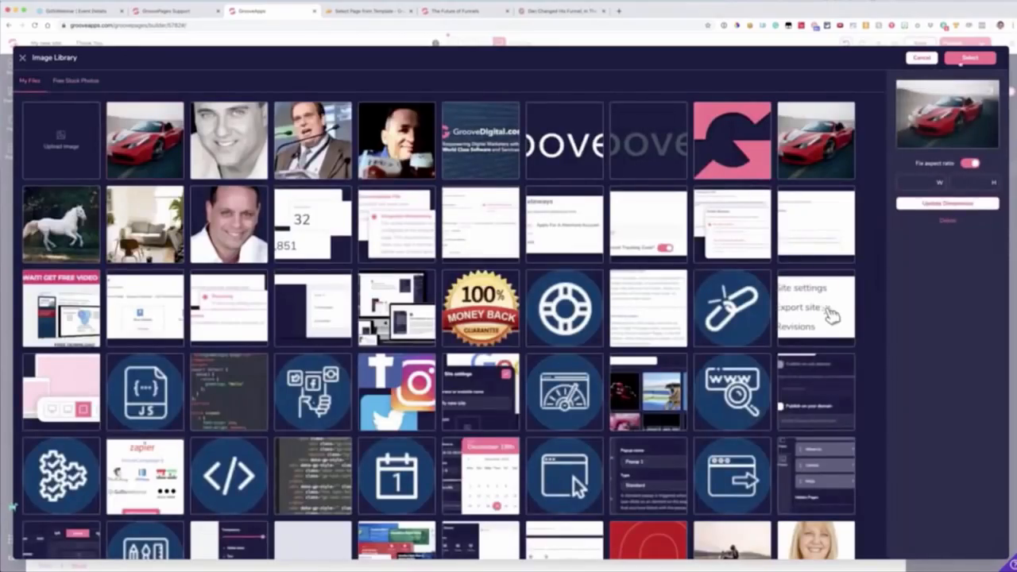
# Step: Use the selected red car photo as the "Headline Right Here" block's background image, centred and sized to Cover
pyautogui.click(964, 59)
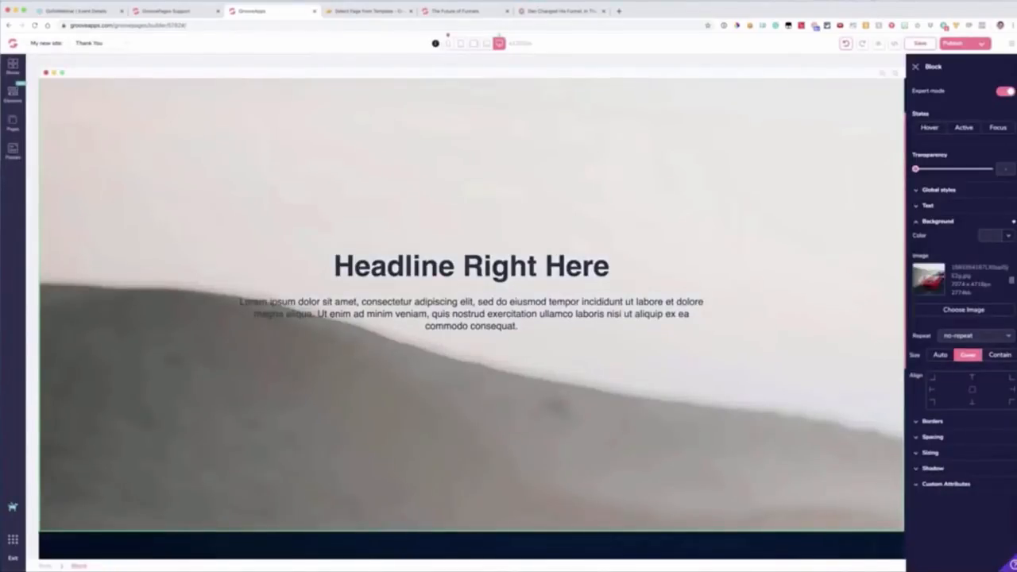
pyautogui.click(962, 338)
pyautogui.click(967, 384)
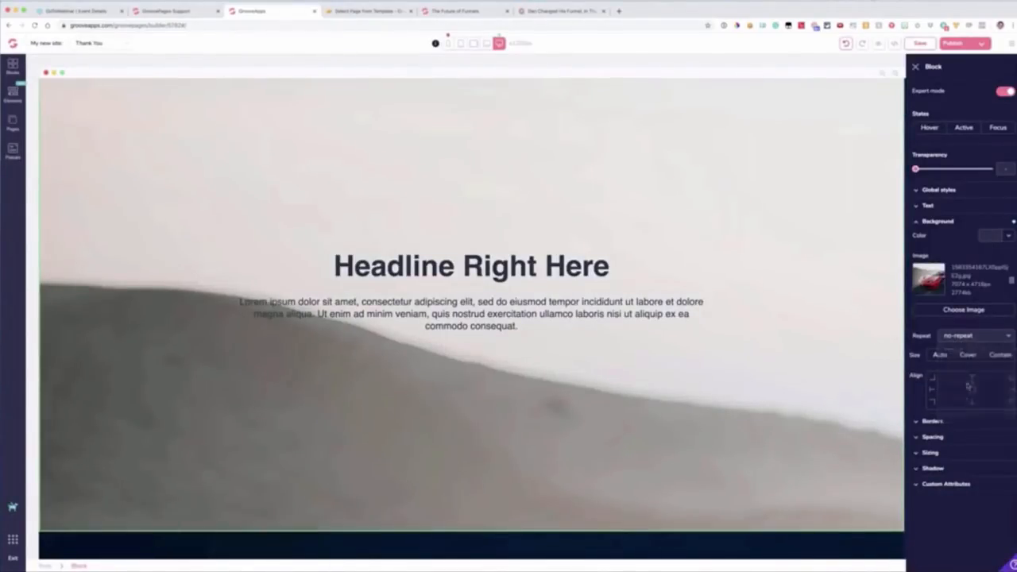
pyautogui.click(970, 389)
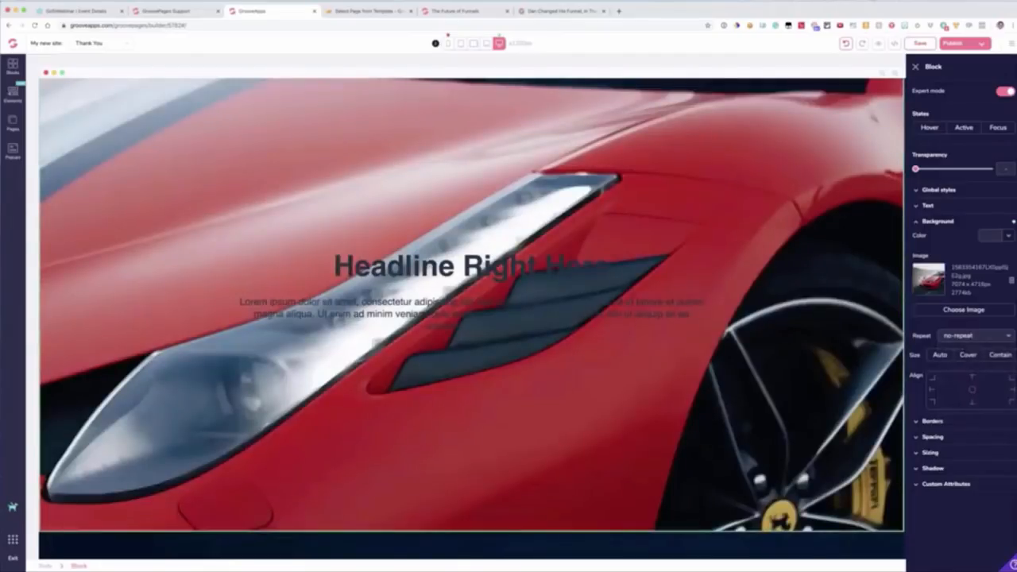
pyautogui.click(968, 354)
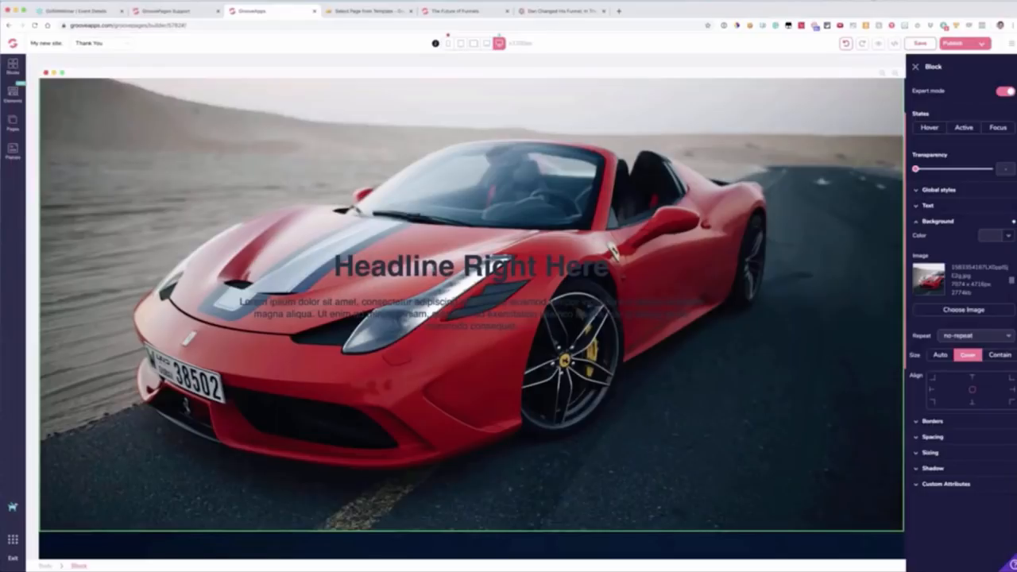
# Step: Set the text colour of the "Headline Right Here" heading to white
pyautogui.click(601, 253)
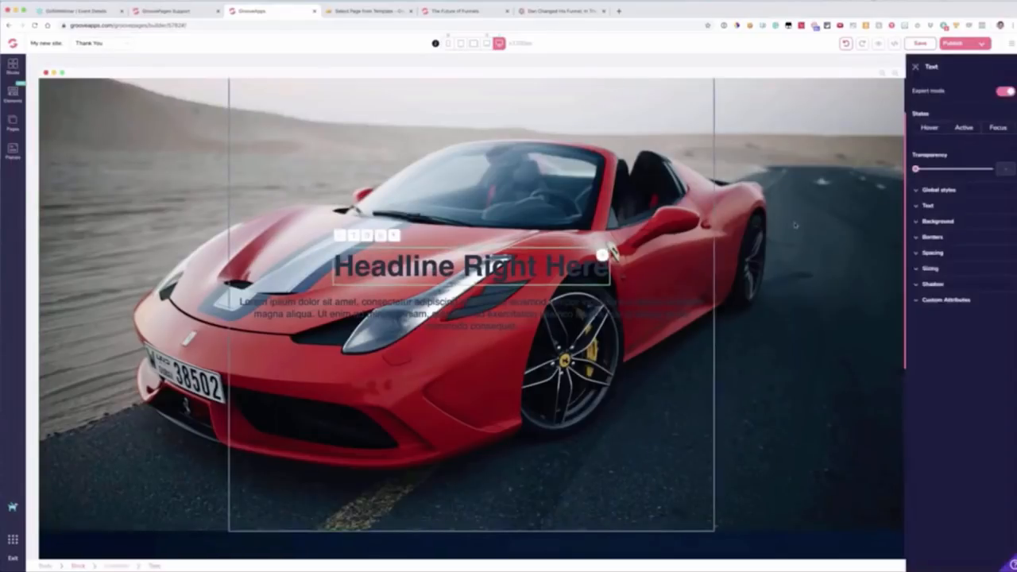
pyautogui.click(936, 208)
pyautogui.click(997, 270)
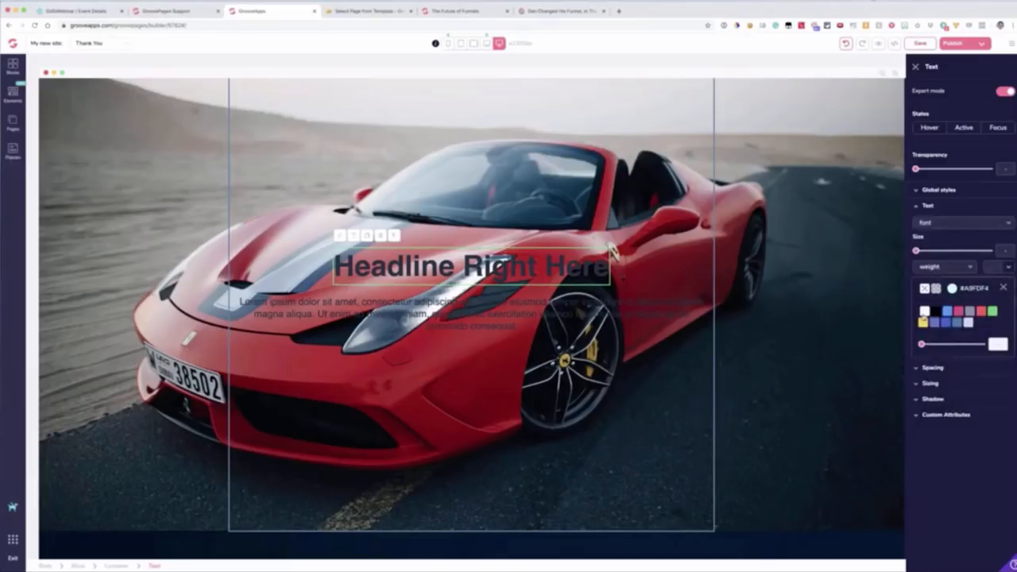
pyautogui.click(924, 314)
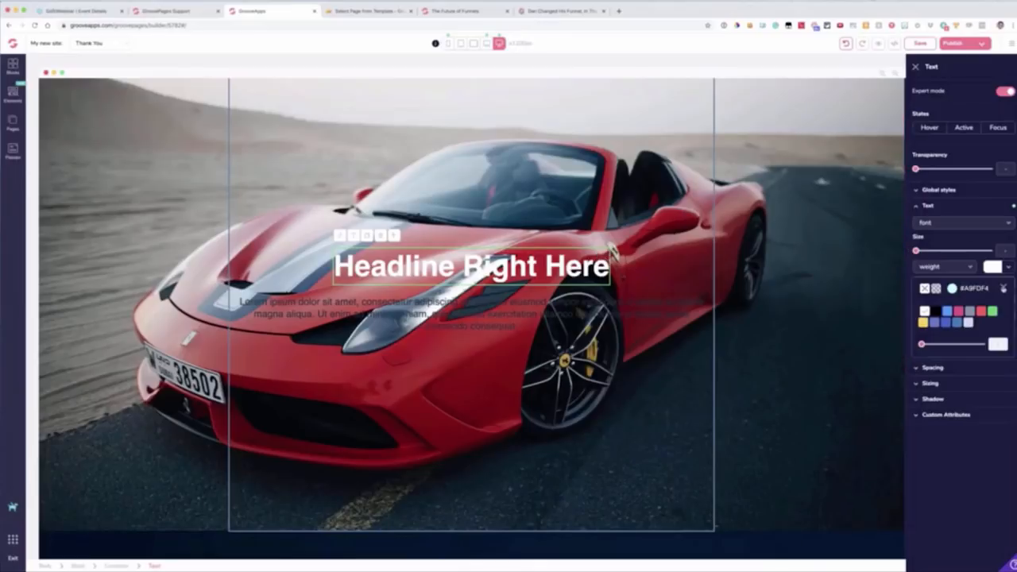
pyautogui.click(1002, 288)
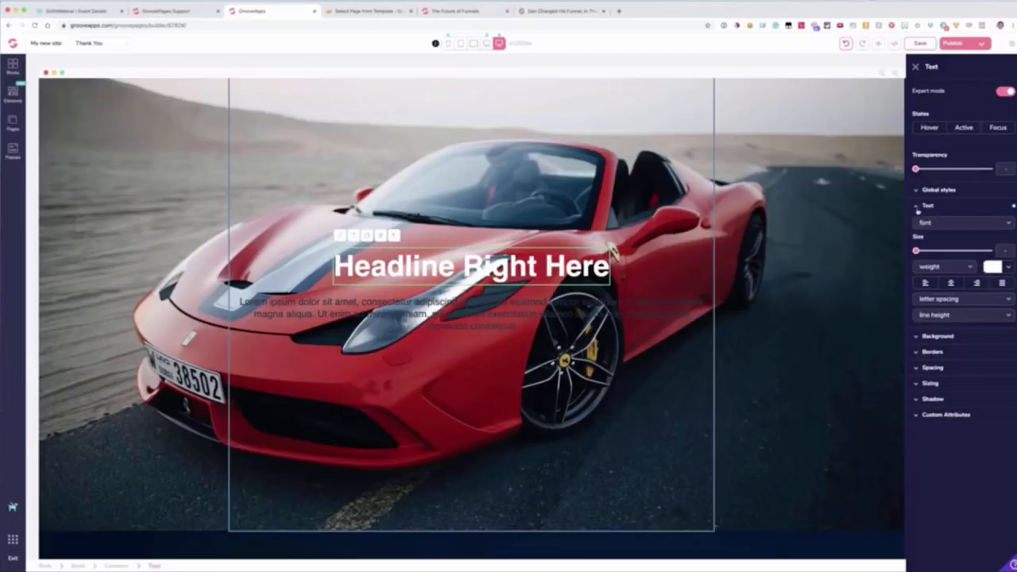
pyautogui.click(917, 208)
# Step: Overlay the headline block's car photo with a red background colour at 50% transparency, and change the overlay colour to blue
pyautogui.click(929, 221)
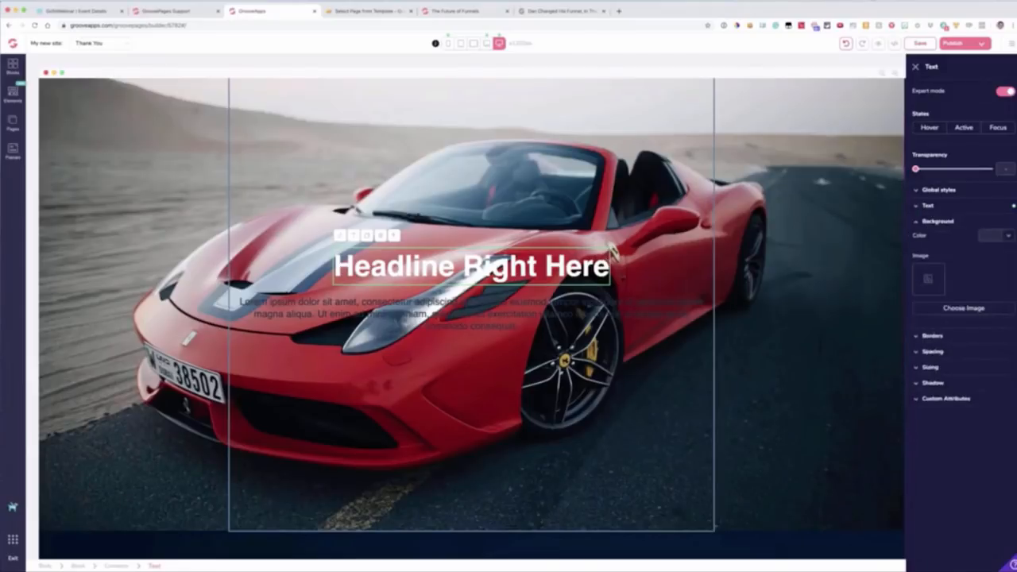
pyautogui.click(82, 566)
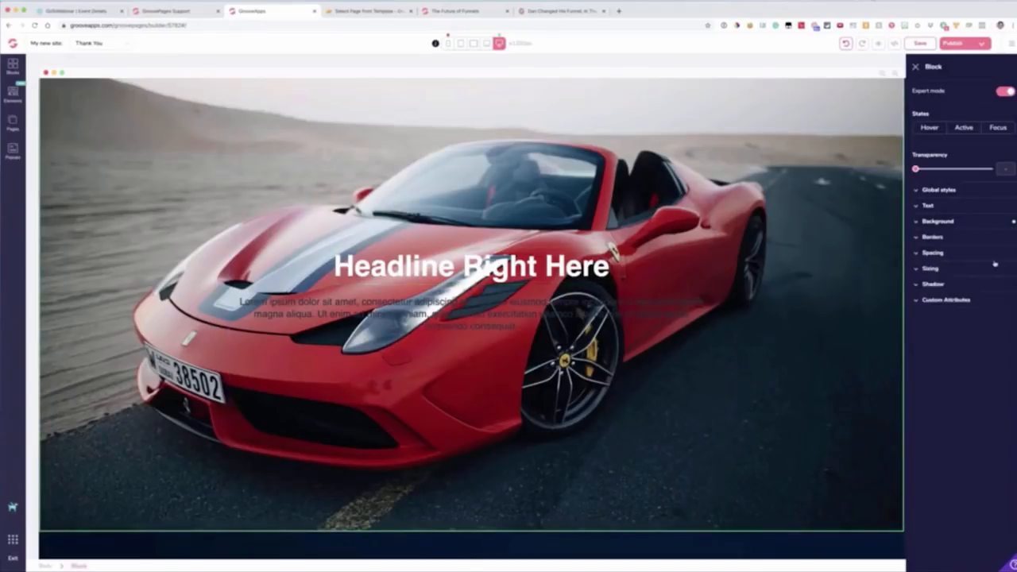
pyautogui.click(954, 224)
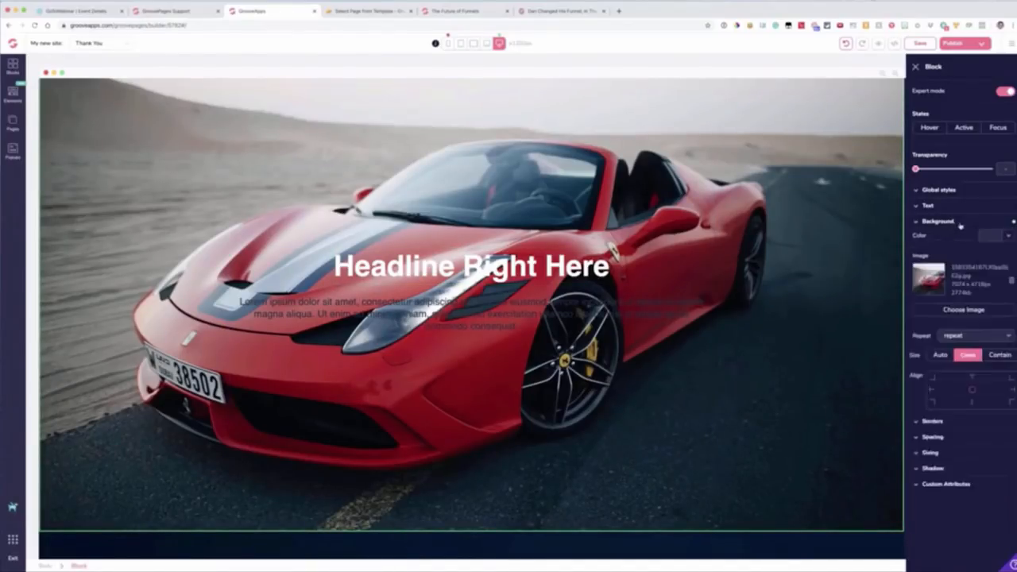
pyautogui.click(990, 236)
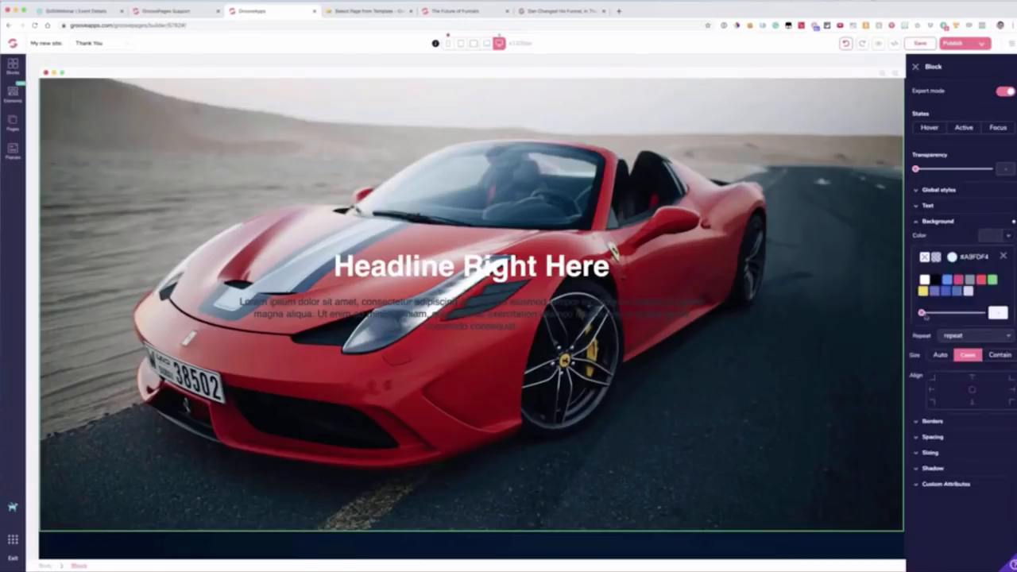
pyautogui.moveTo(959, 281)
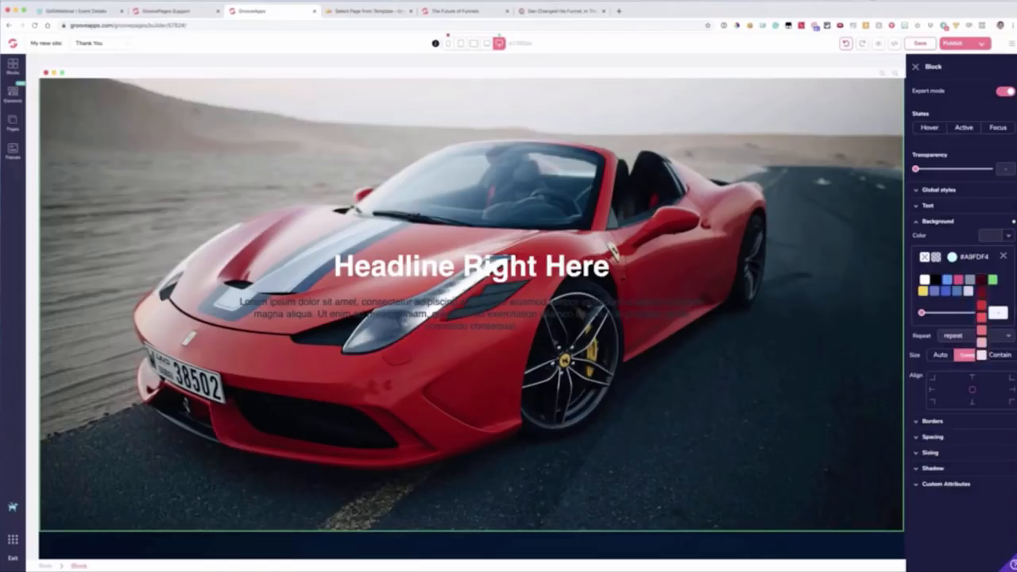
pyautogui.click(981, 308)
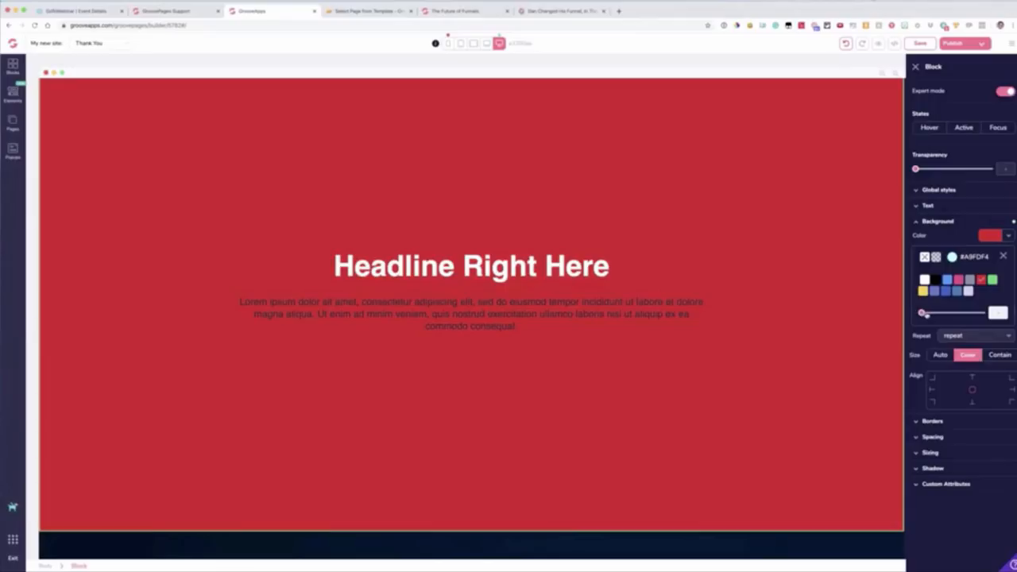
pyautogui.moveTo(922, 313); pyautogui.dragTo(955, 314)
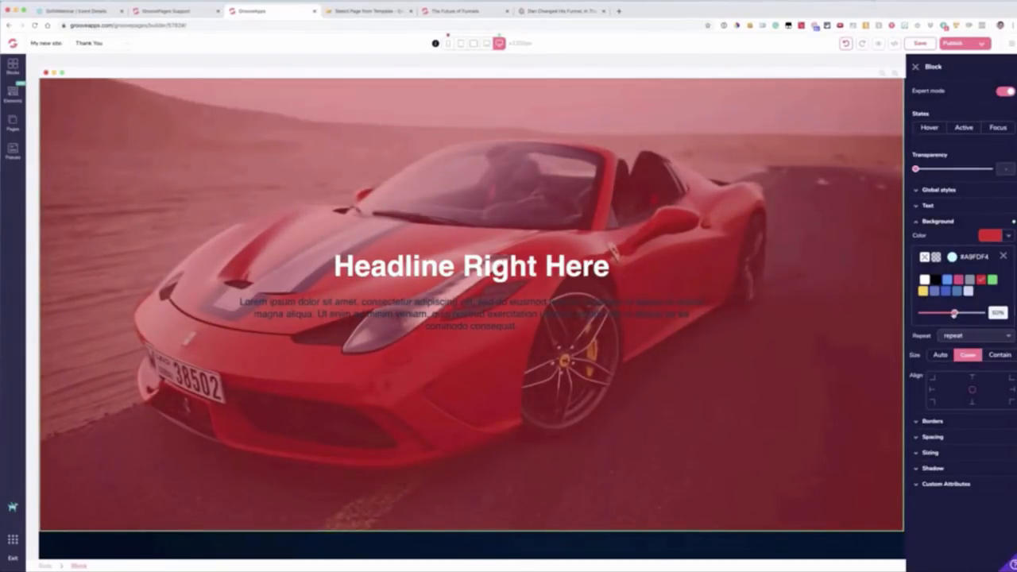
pyautogui.moveTo(949, 282)
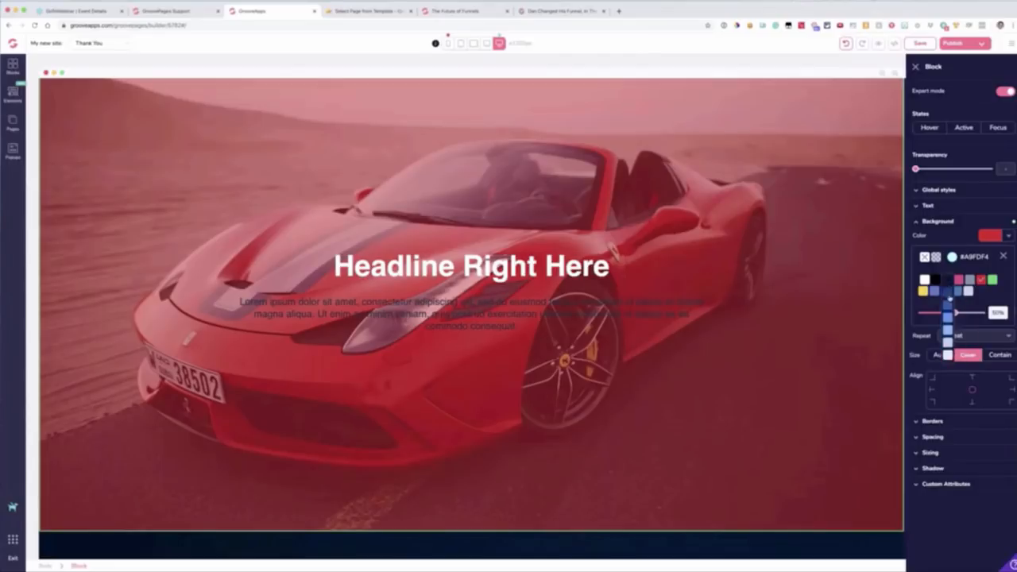
pyautogui.click(948, 305)
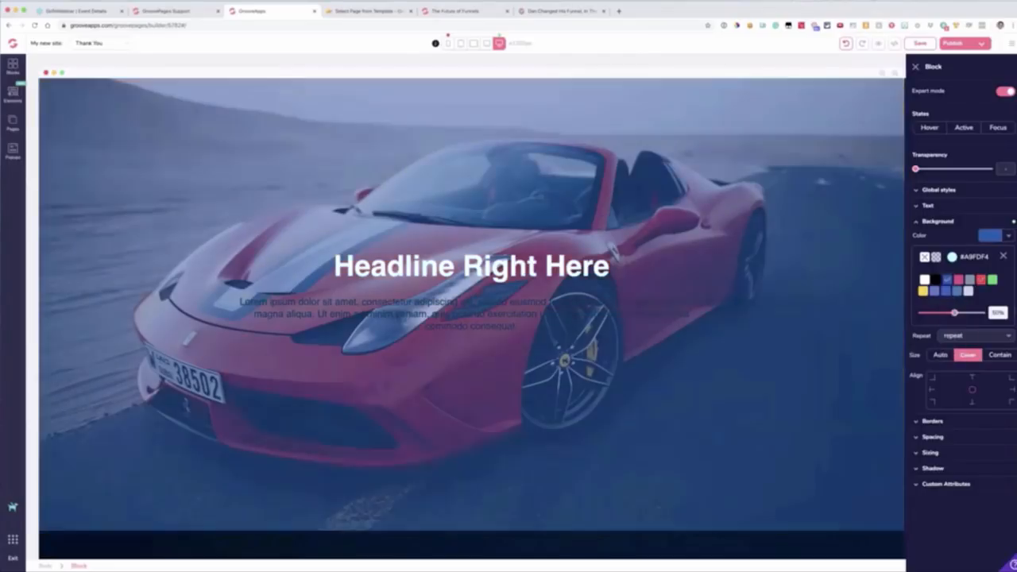
# Step: Set the text colour of the lorem ipsum paragraph under the headline to white
pyautogui.click(494, 306)
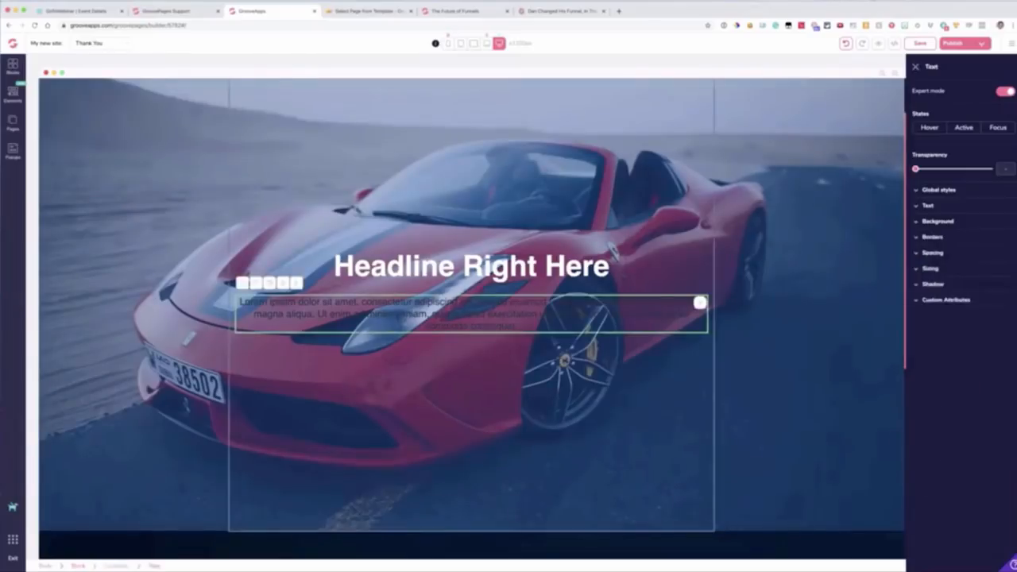
pyautogui.click(928, 206)
pyautogui.click(993, 267)
pyautogui.click(924, 311)
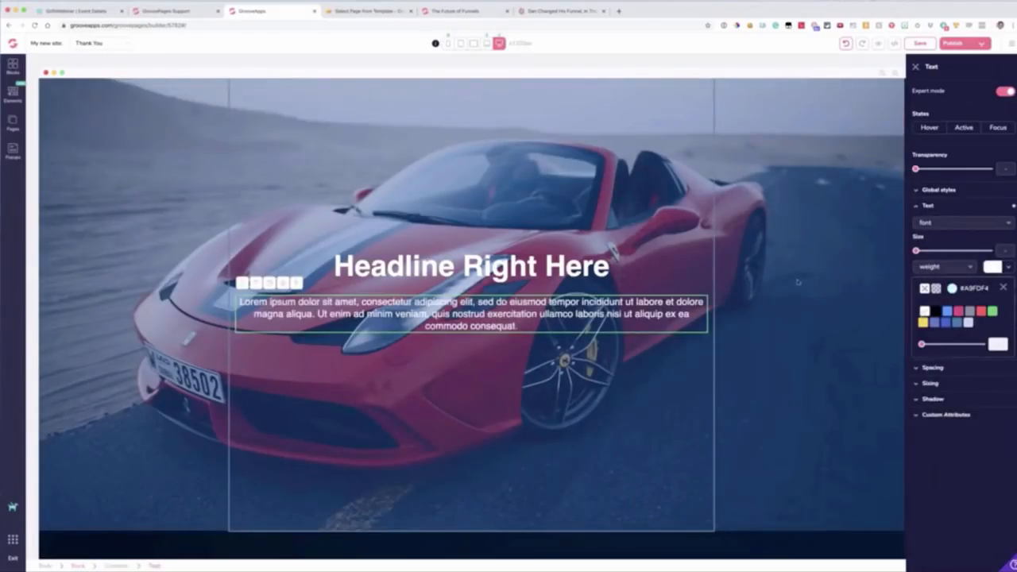
pyautogui.scroll(2, 208, 132)
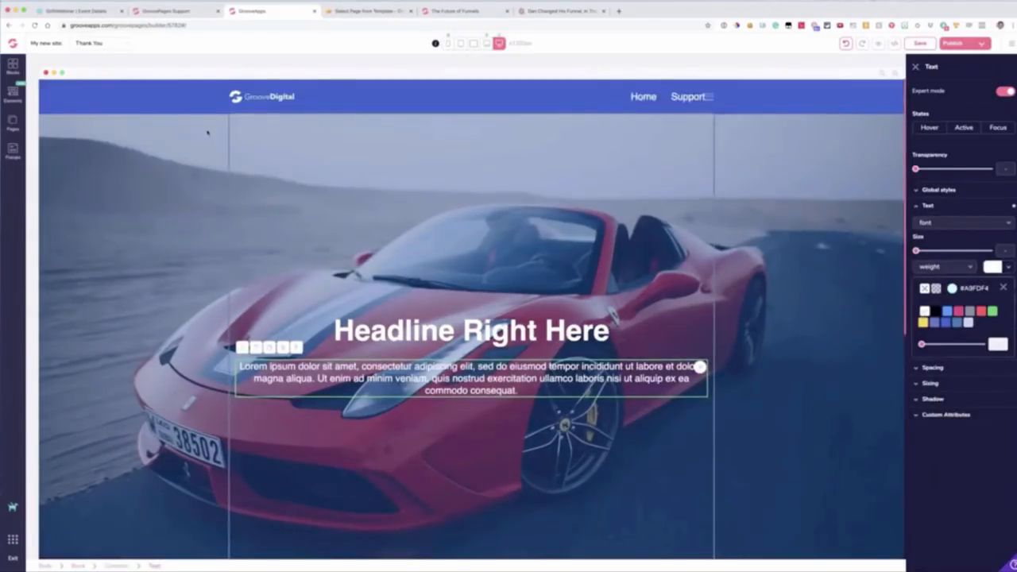
pyautogui.click(31, 121)
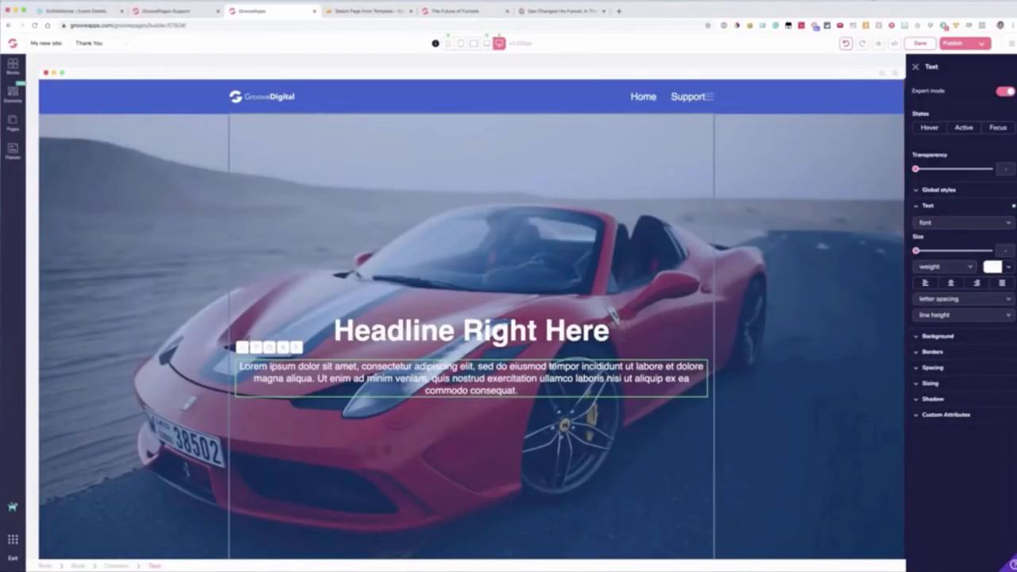
pyautogui.click(919, 206)
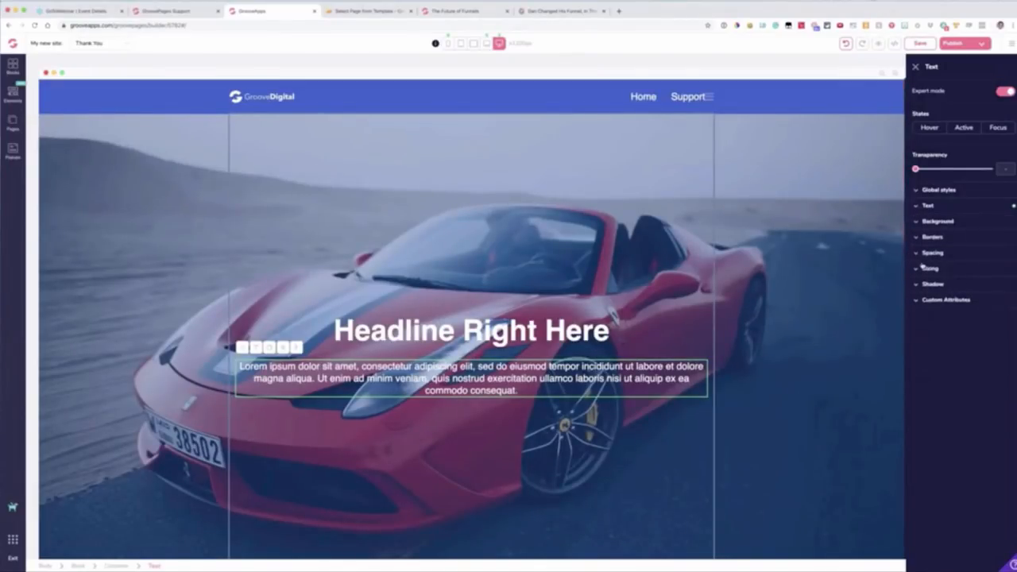
# Step: Examine the spacing options of the headline block and its paragraph, including the paragraph's top margin control
pyautogui.click(143, 188)
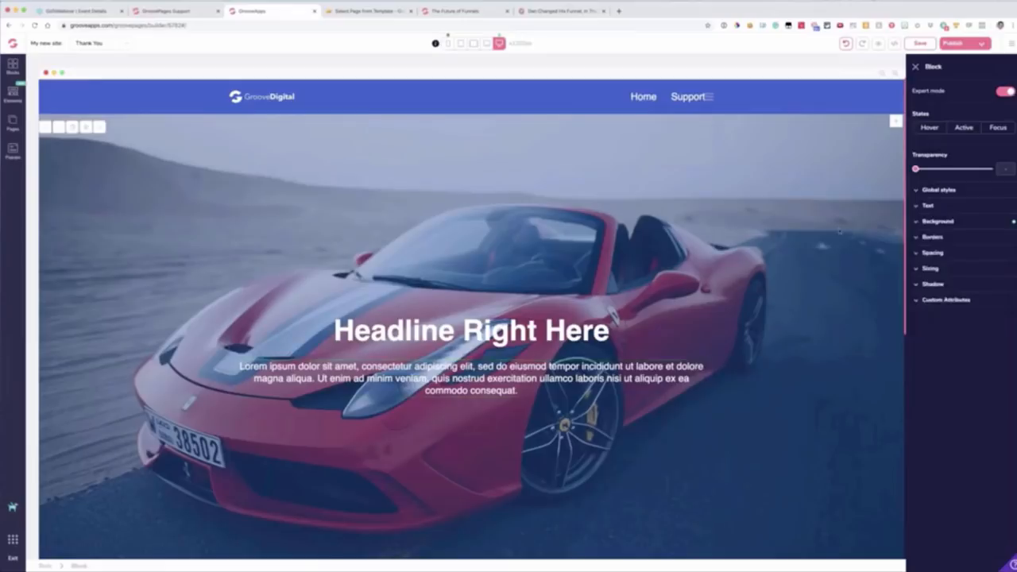
pyautogui.click(935, 255)
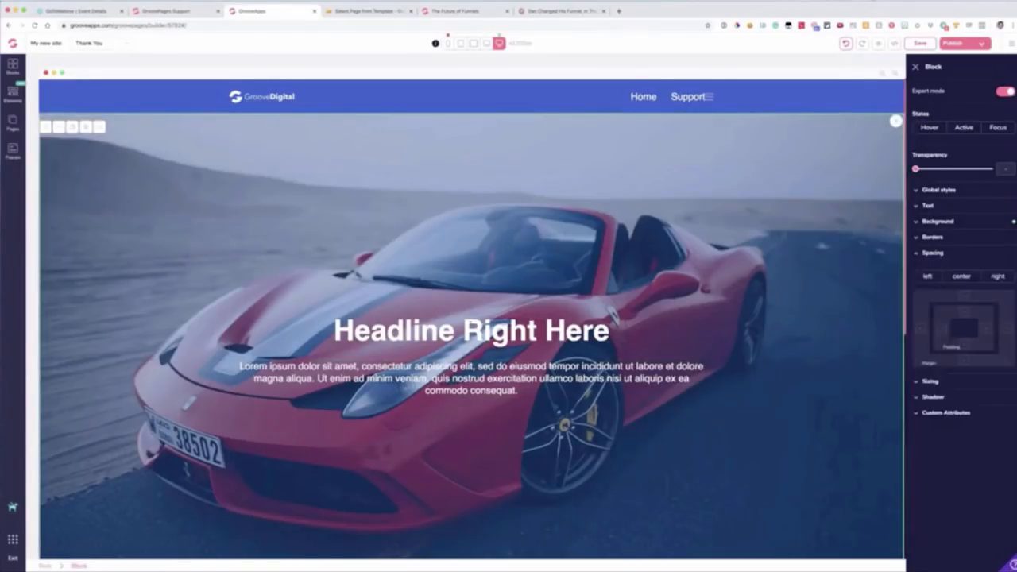
pyautogui.click(699, 367)
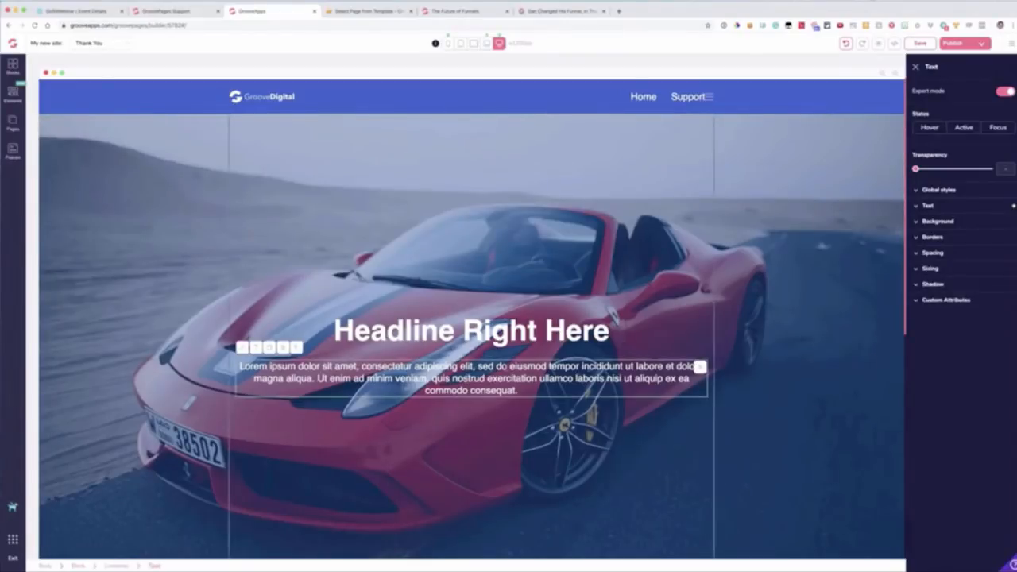
pyautogui.click(947, 253)
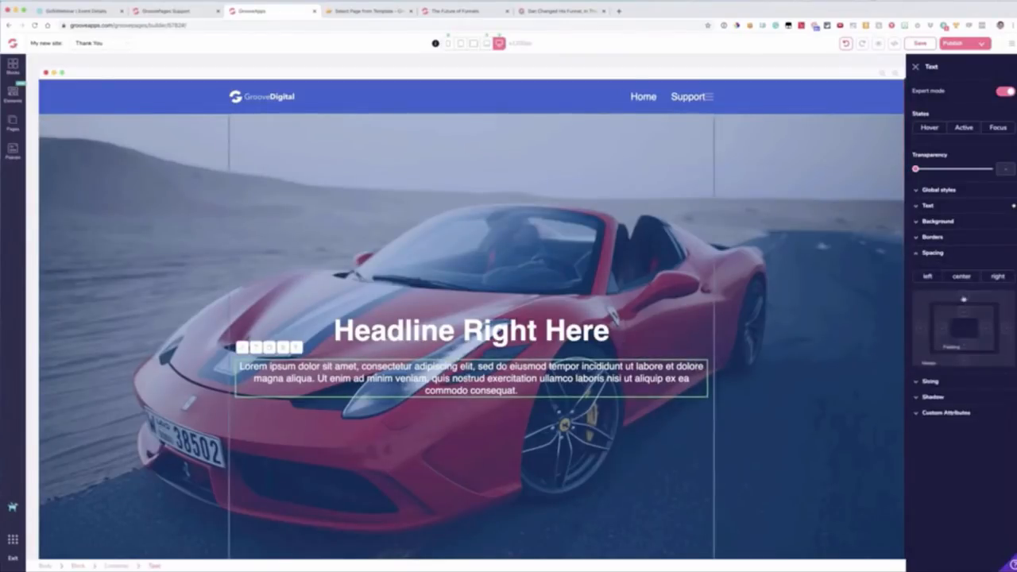
pyautogui.click(963, 299)
pyautogui.moveTo(916, 377)
pyautogui.mouseDown()
pyautogui.moveTo(951, 377)
pyautogui.moveTo(916, 377)
pyautogui.mouseUp()
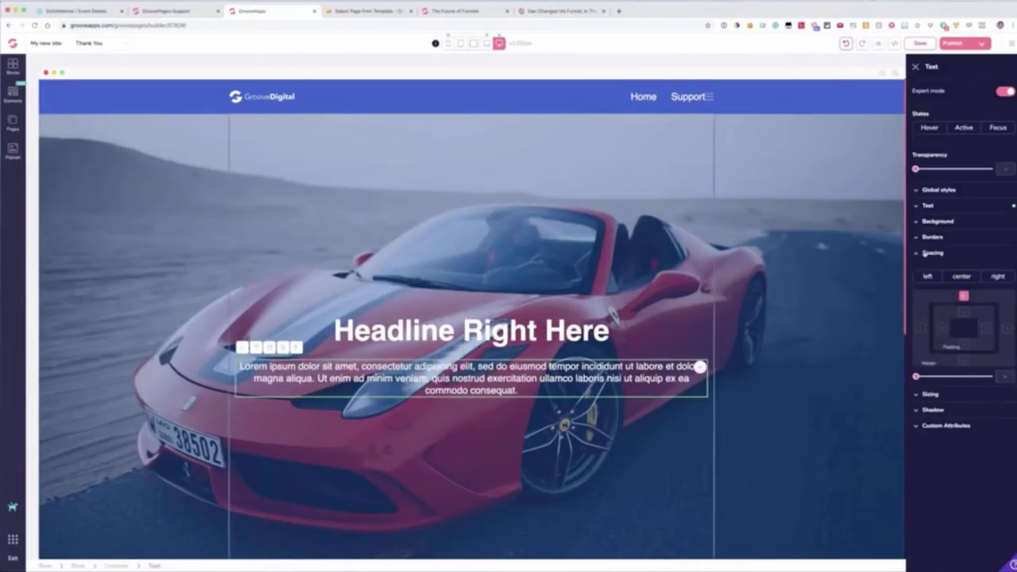
# Step: Switch from the Thank You page to the Home page and look over its content
pyautogui.scroll(-10, 438, 312)
pyautogui.scroll(2, 438, 312)
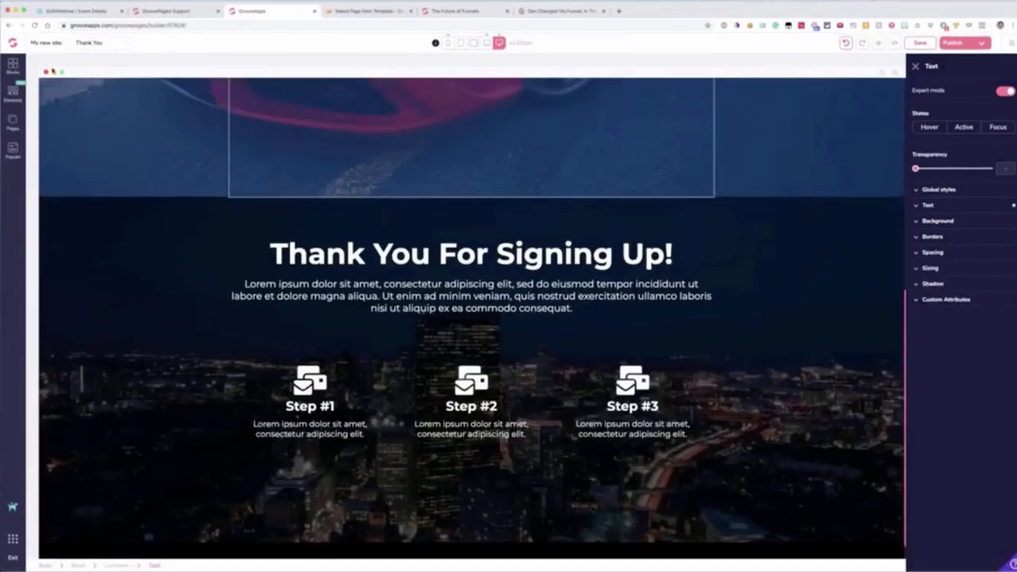
pyautogui.click(13, 94)
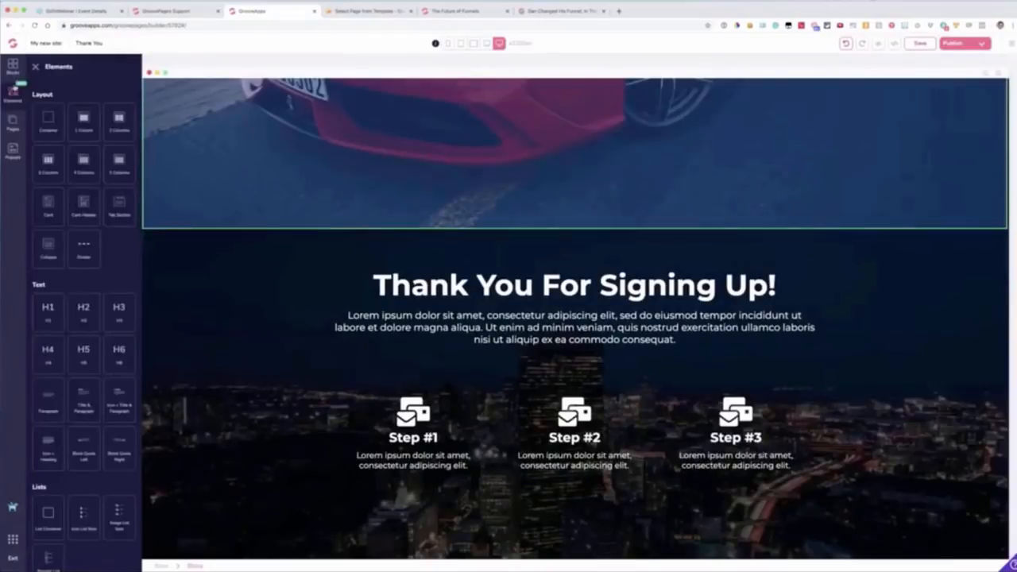
pyautogui.click(22, 121)
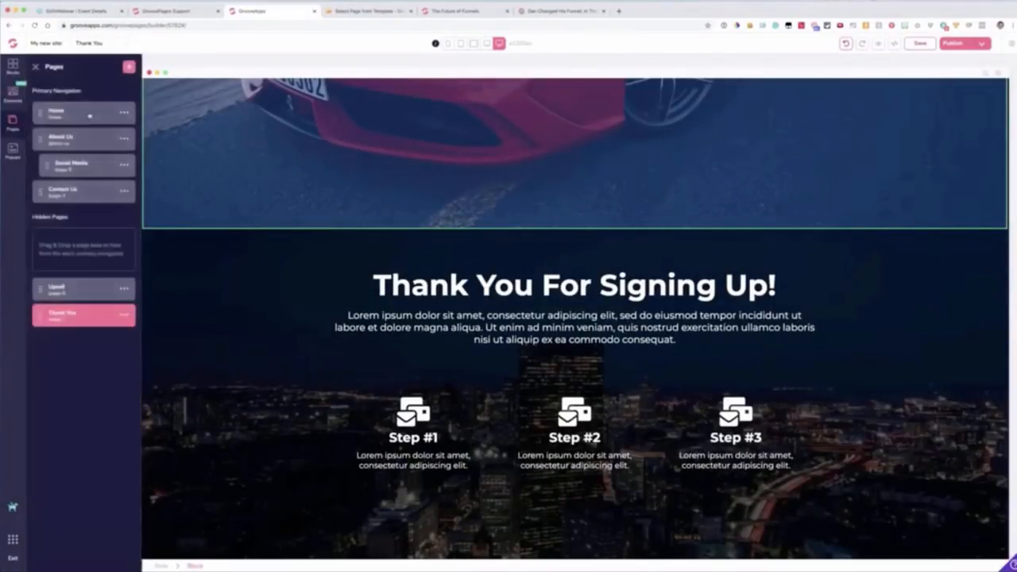
pyautogui.click(103, 121)
pyautogui.scroll(-5, 480, 188)
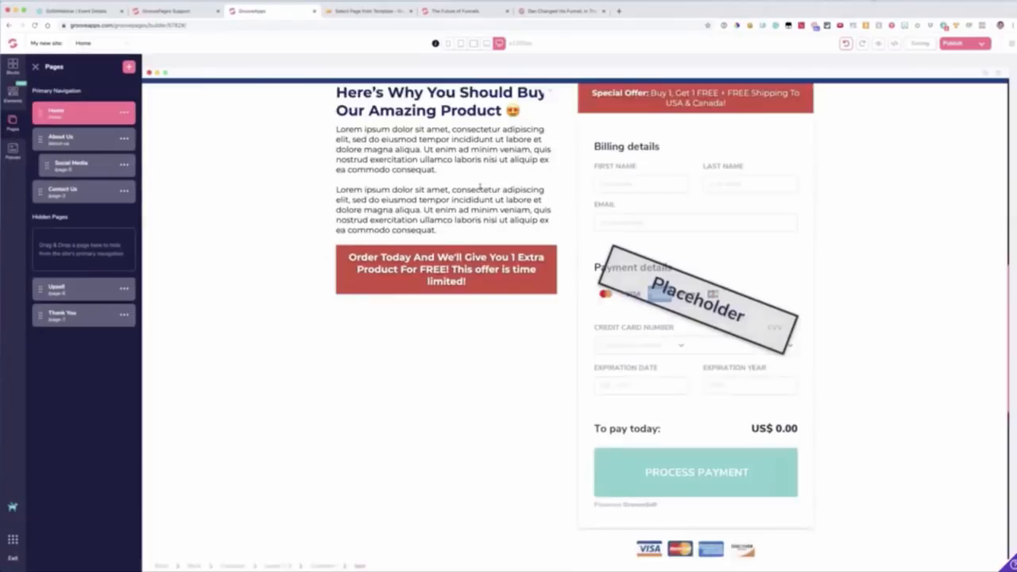
pyautogui.scroll(10, 480, 189)
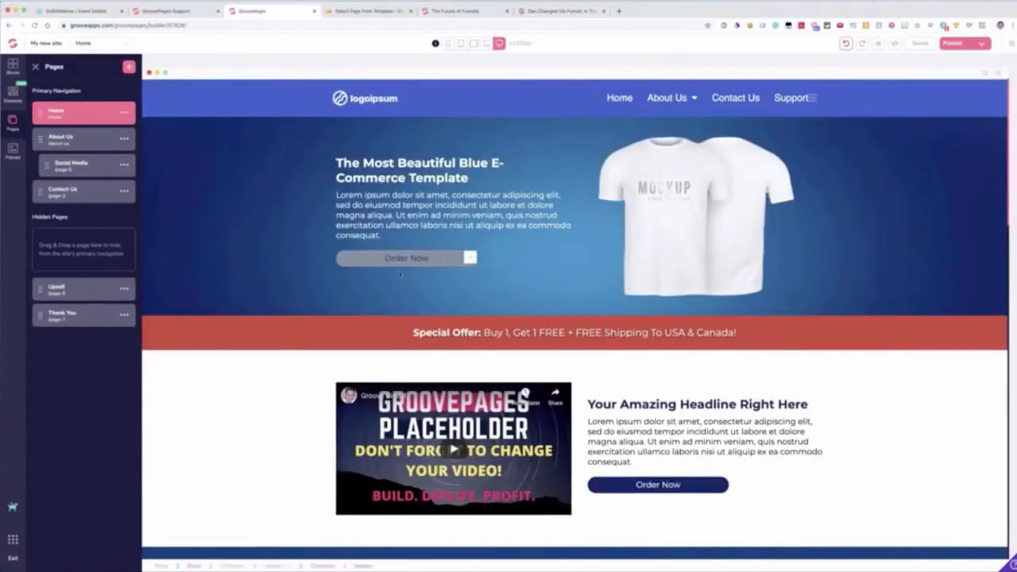
# Step: Set the text colour of the Order Now button beside the T-shirt mockup to black
pyautogui.click(398, 262)
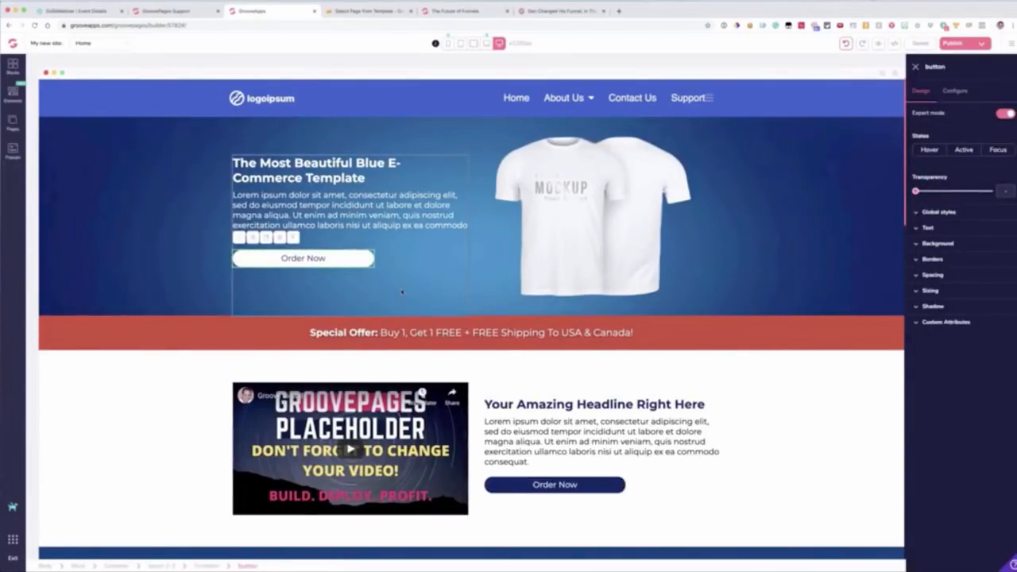
pyautogui.click(928, 228)
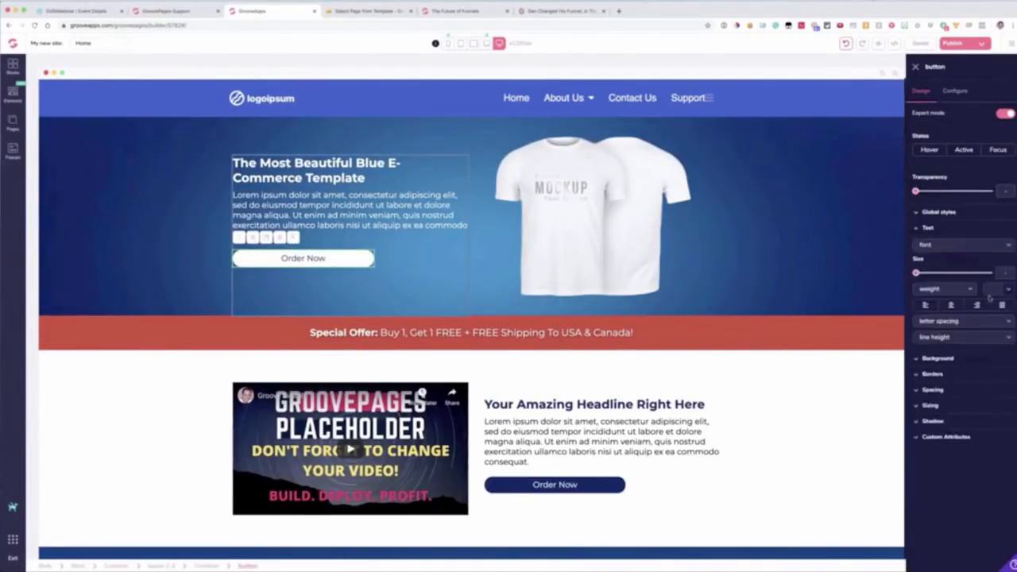
pyautogui.click(990, 291)
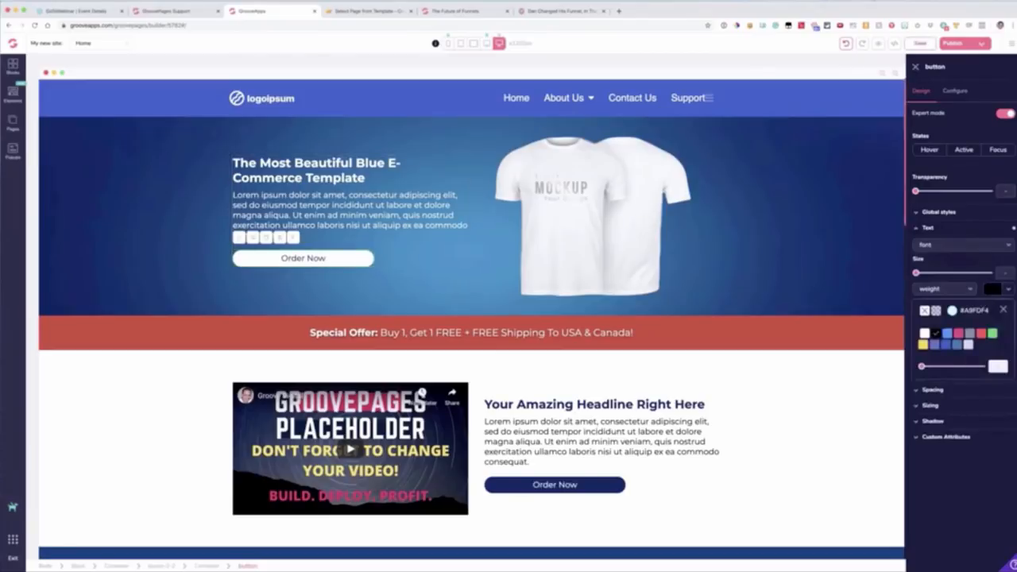
# Step: Set the background of the Order Now button beside the T-shirt mockup to the yellow swatch and its text weight to bold
pyautogui.click(927, 229)
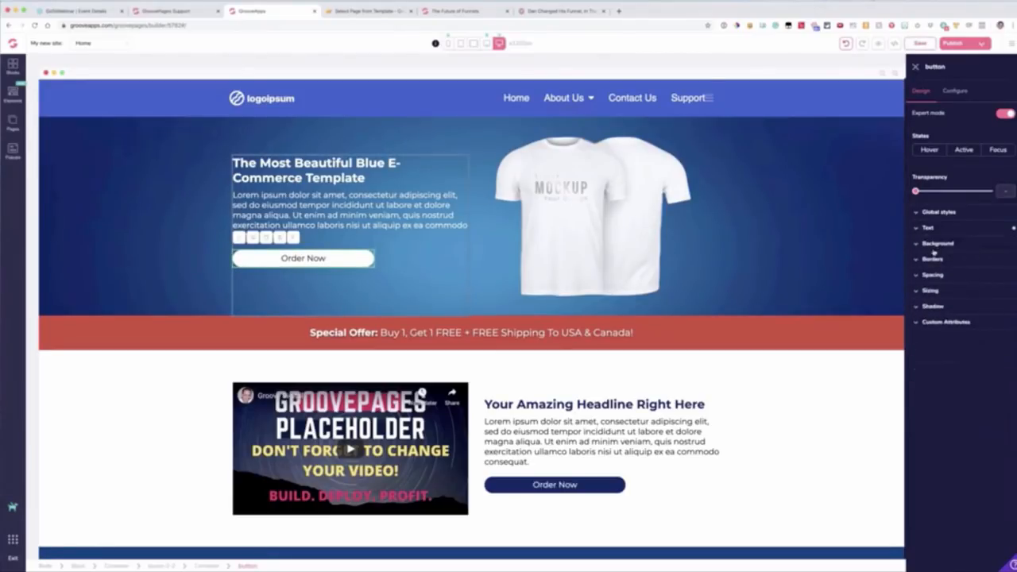
pyautogui.click(942, 245)
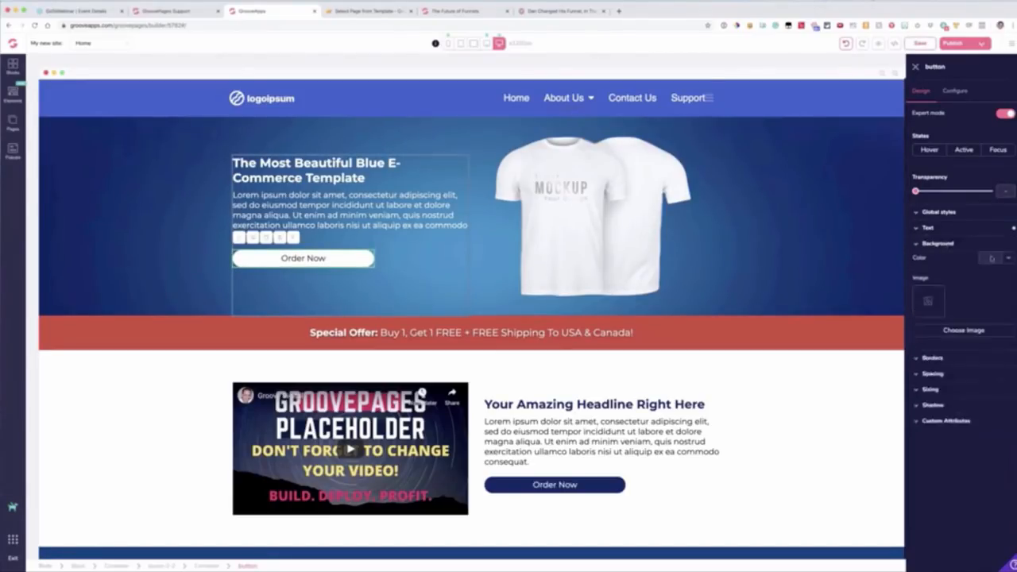
pyautogui.click(990, 260)
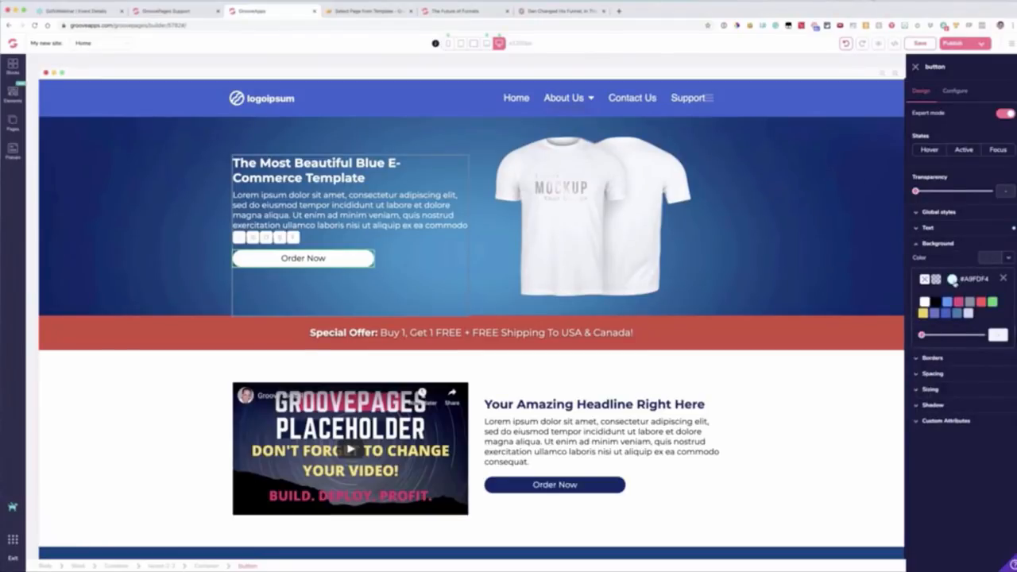
pyautogui.click(951, 280)
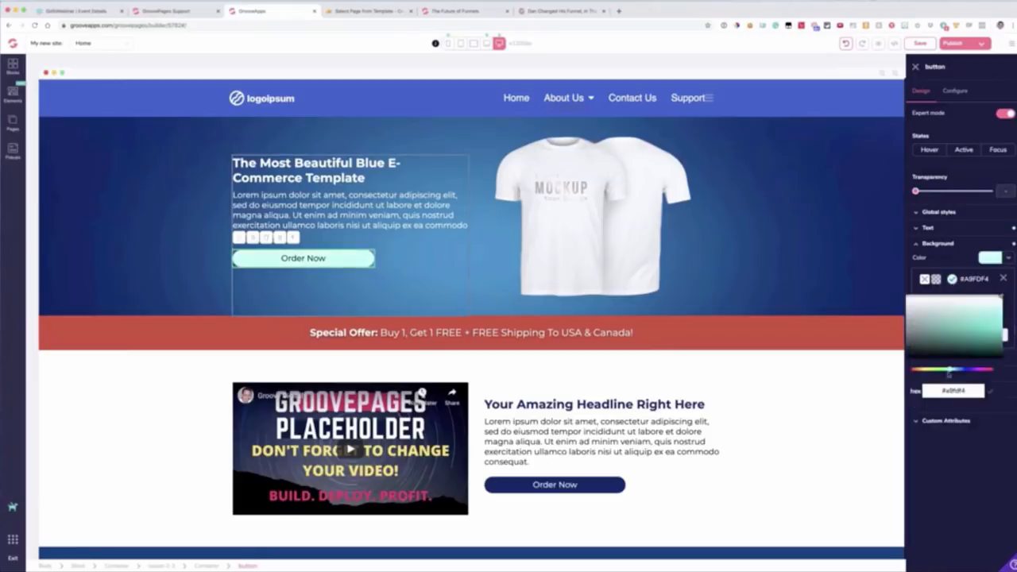
pyautogui.click(955, 392)
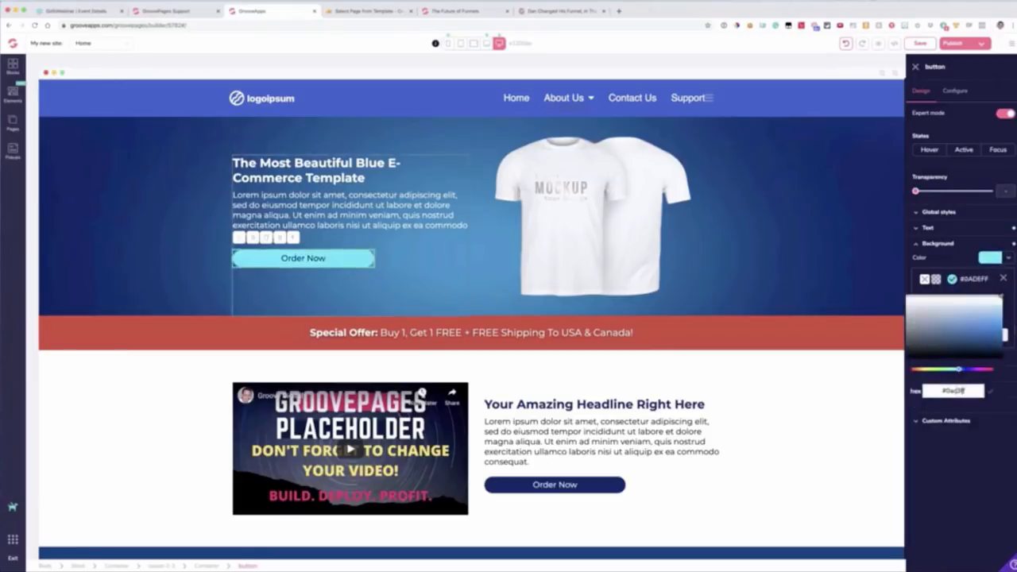
pyautogui.click(952, 279)
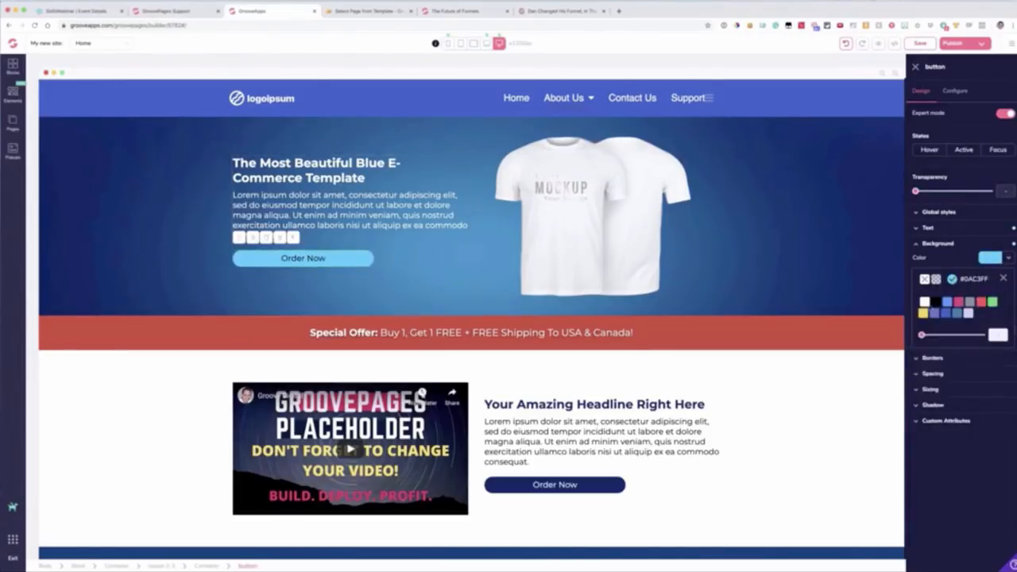
pyautogui.click(923, 312)
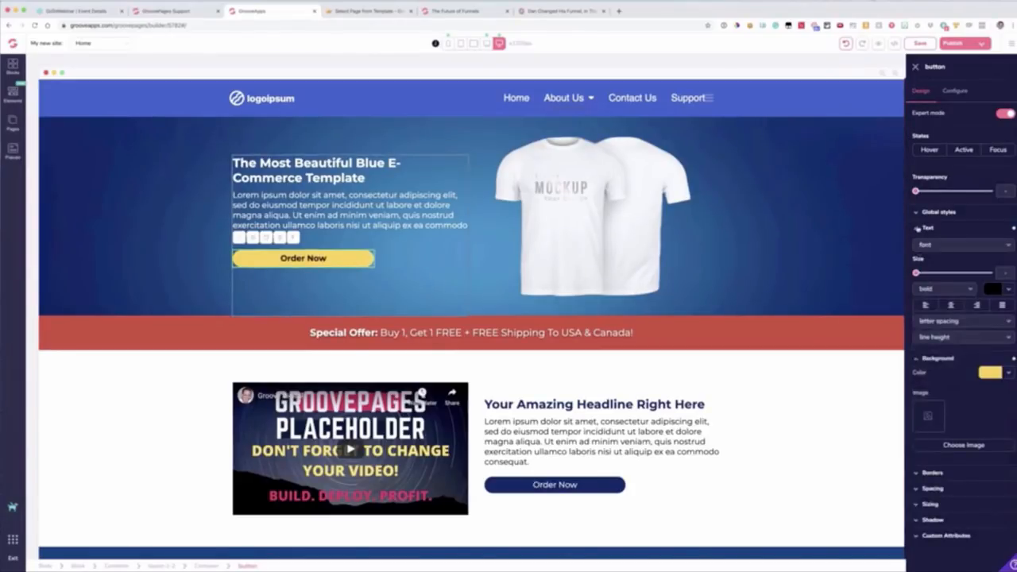
pyautogui.click(918, 228)
pyautogui.click(917, 243)
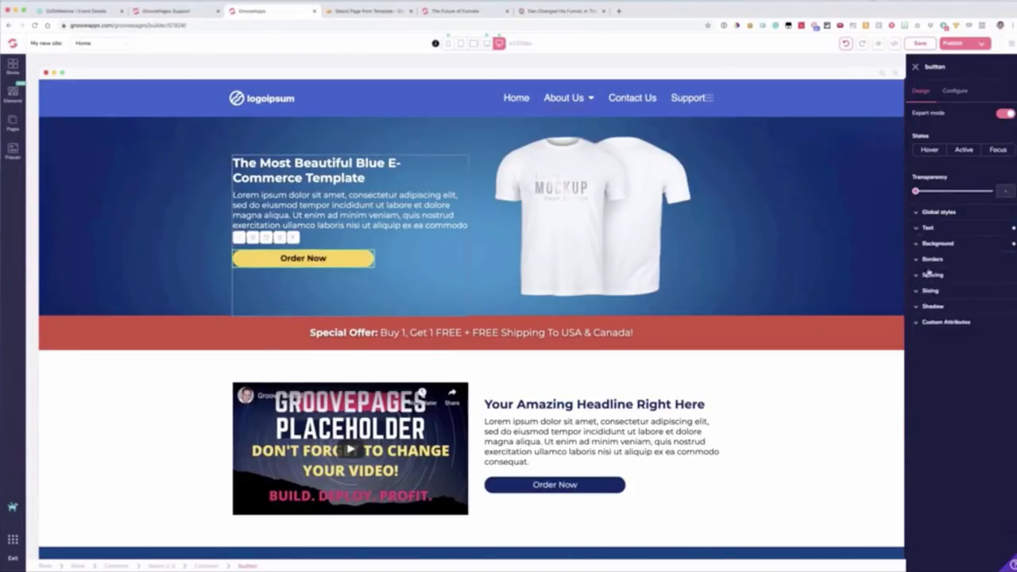
# Step: Reduce the corner rounding of the yellow Order Now button so it is nearly square
pyautogui.click(930, 259)
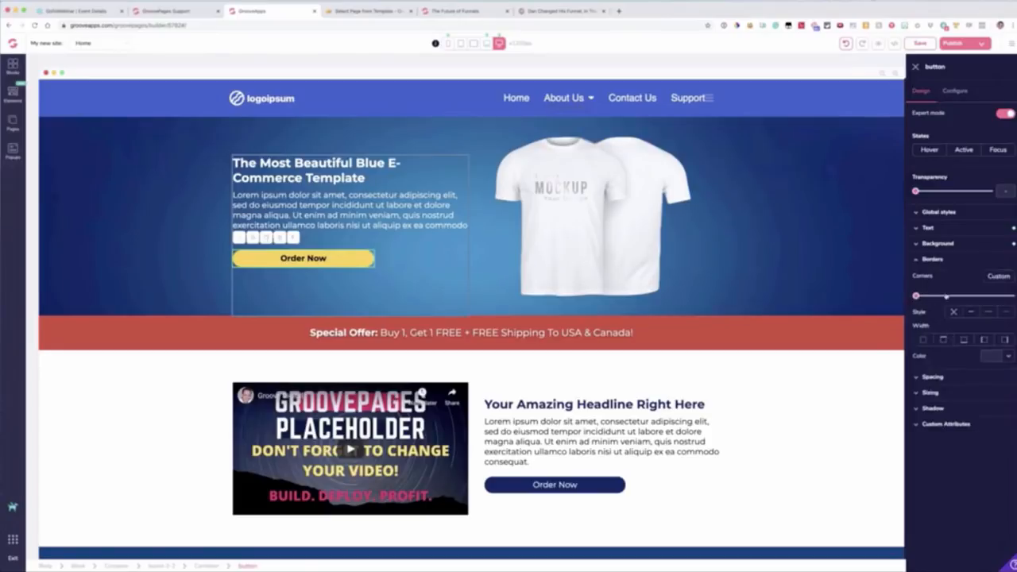
pyautogui.moveTo(946, 297); pyautogui.dragTo(994, 296)
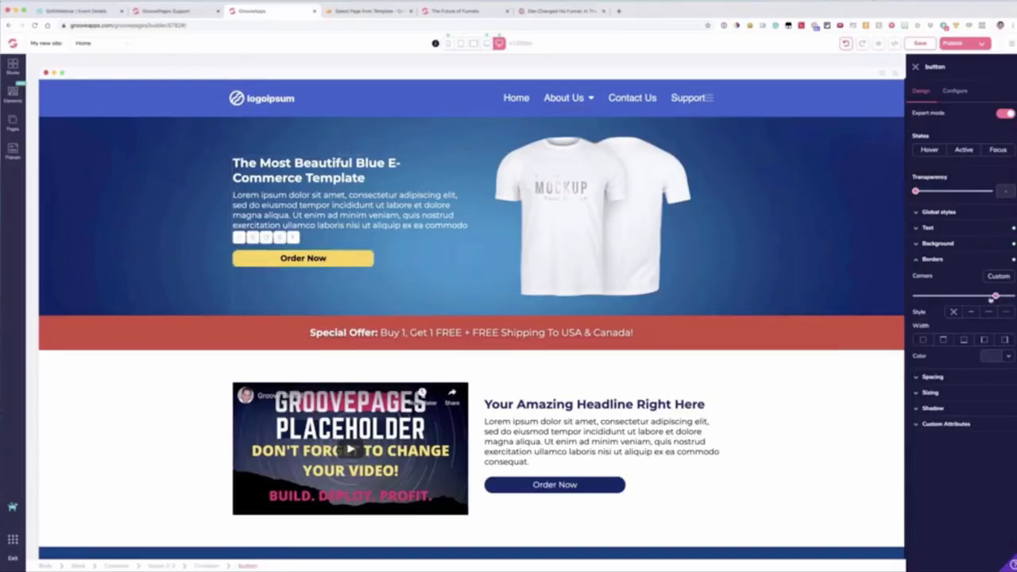
pyautogui.click(388, 294)
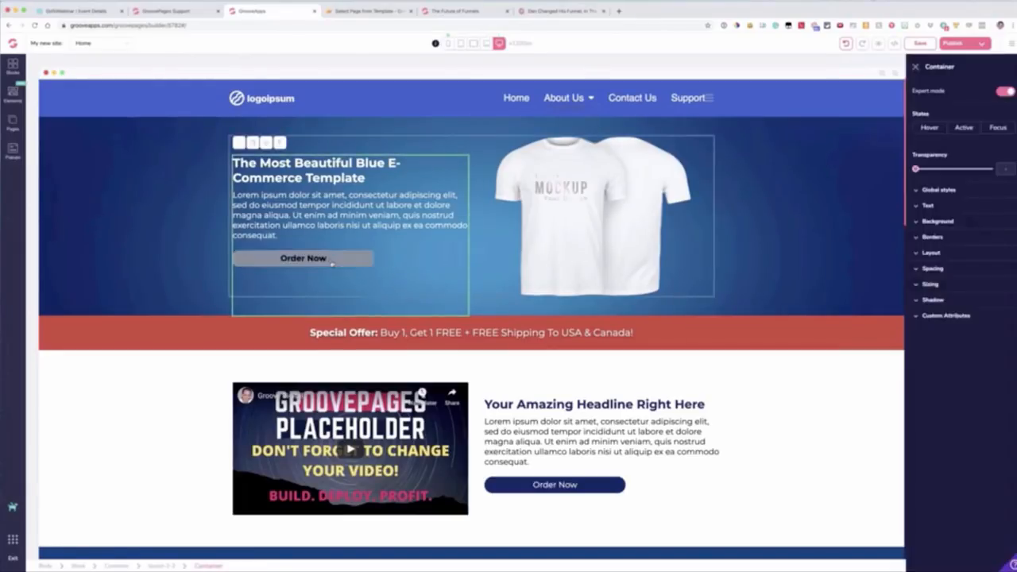
pyautogui.click(333, 262)
pyautogui.click(923, 261)
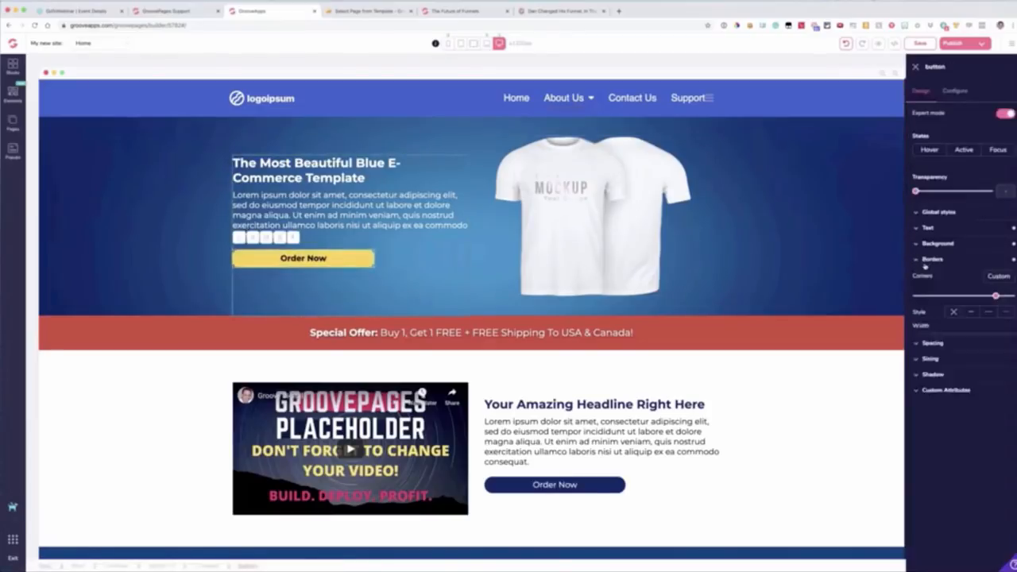
pyautogui.moveTo(996, 296); pyautogui.dragTo(947, 296)
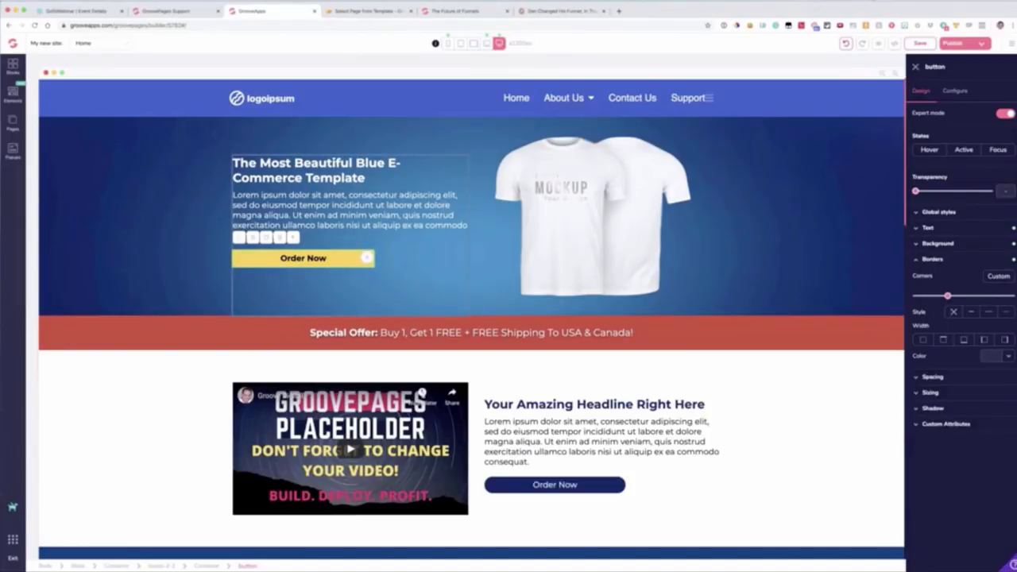
pyautogui.scroll(-2, 366, 258)
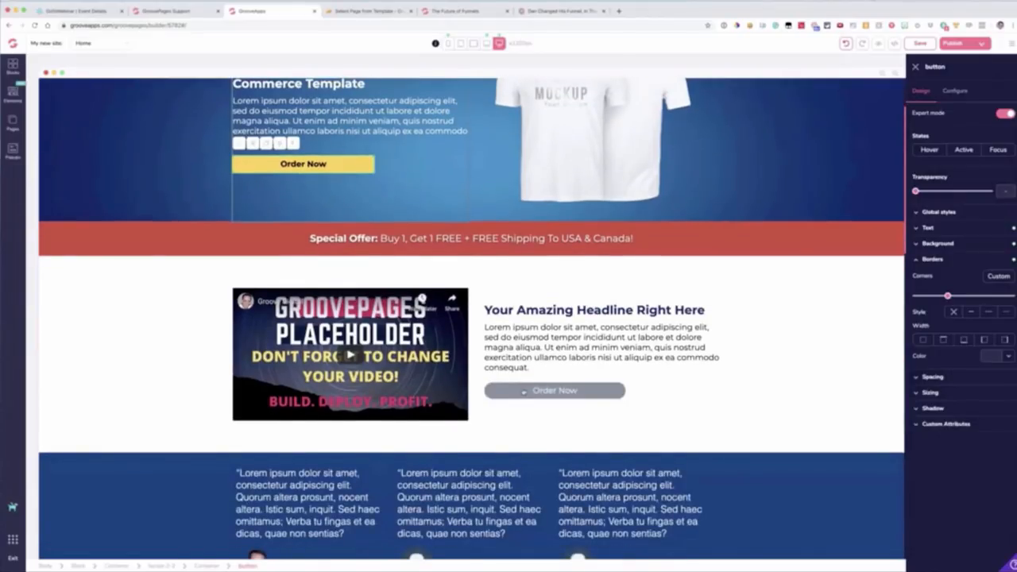
pyautogui.scroll(1, 523, 390)
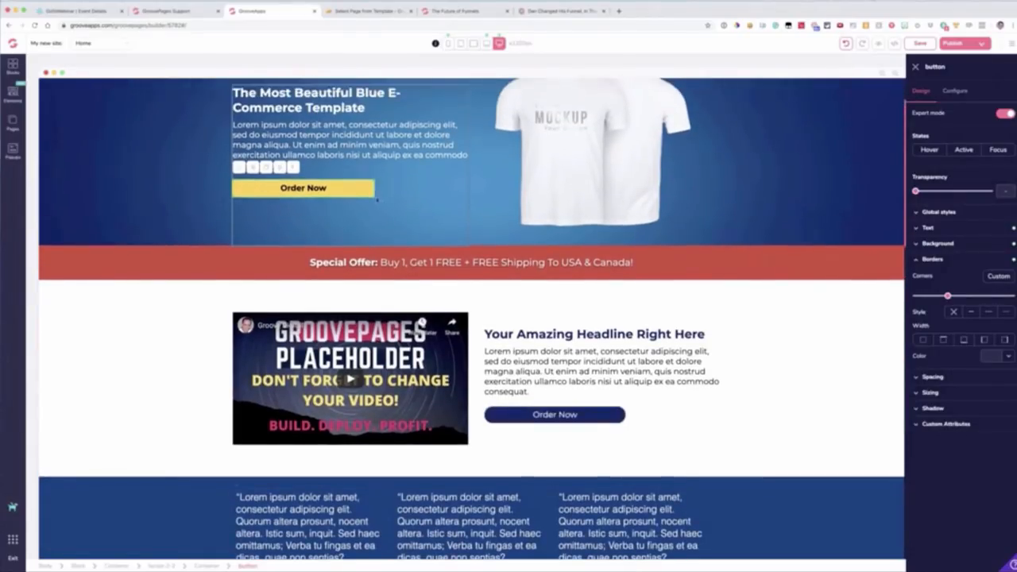
pyautogui.click(922, 260)
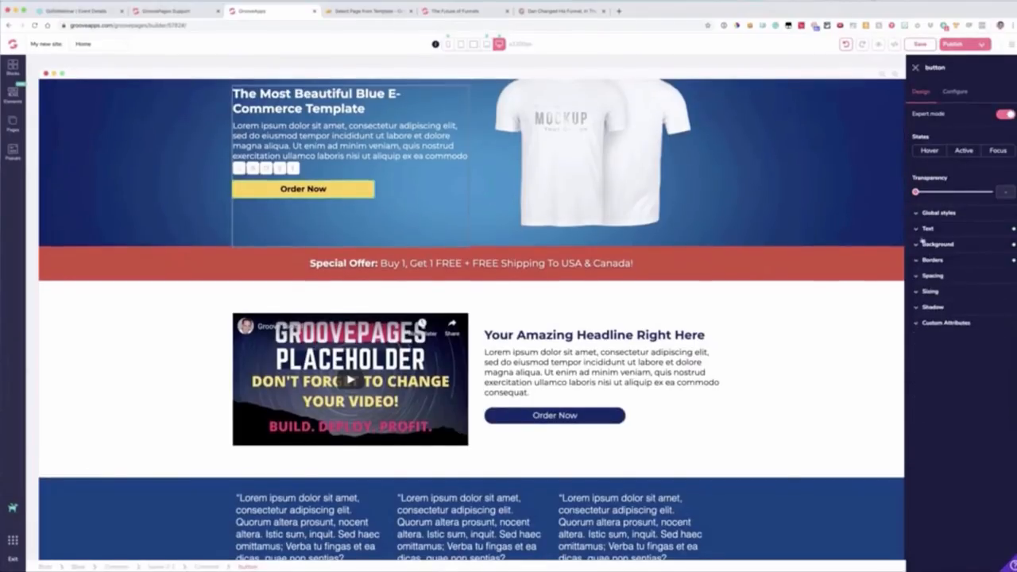
# Step: Save the yellow Order Now button's styling as a new global style named Belcher Button
pyautogui.click(930, 232)
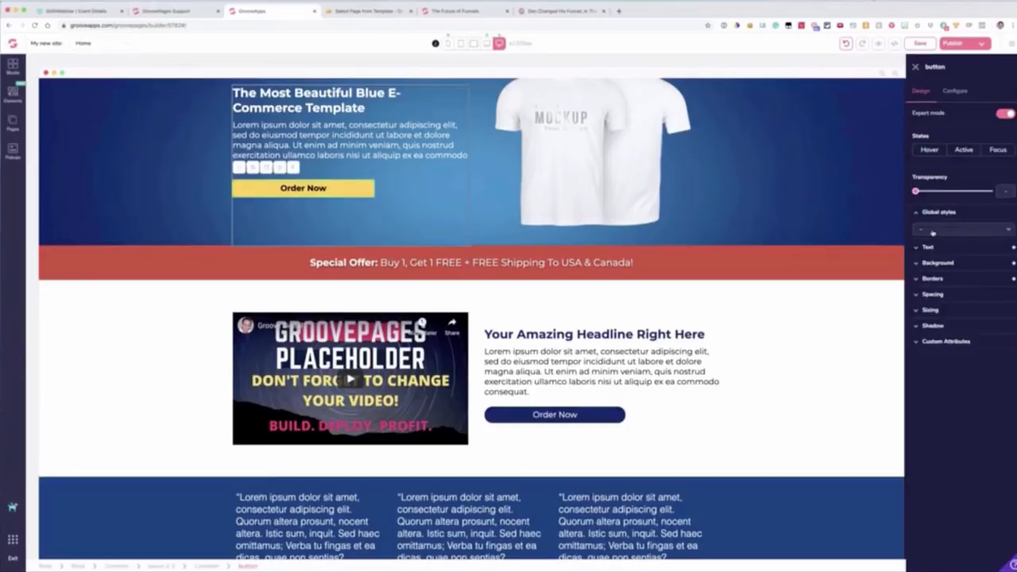
pyautogui.click(932, 231)
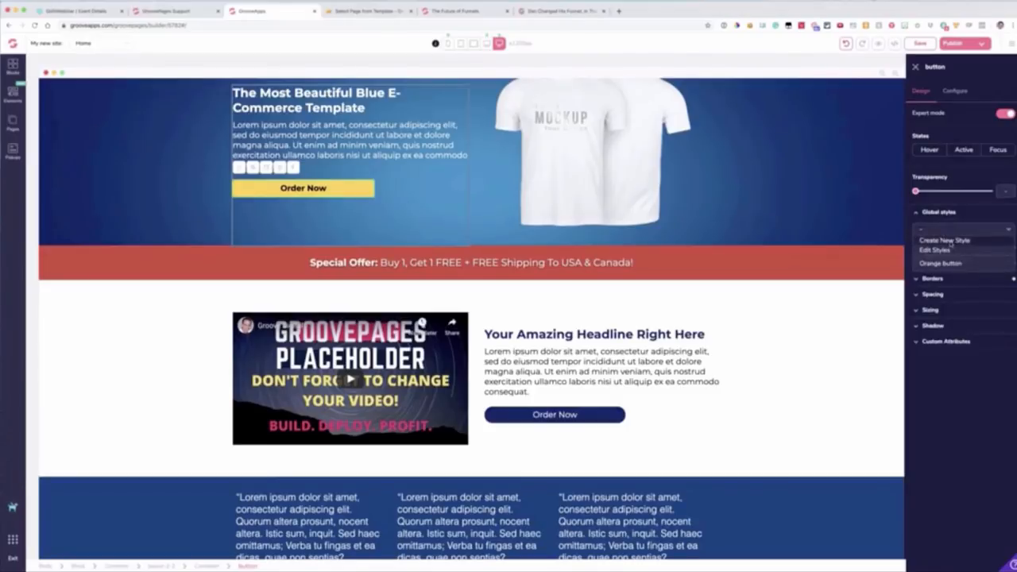
pyautogui.click(938, 240)
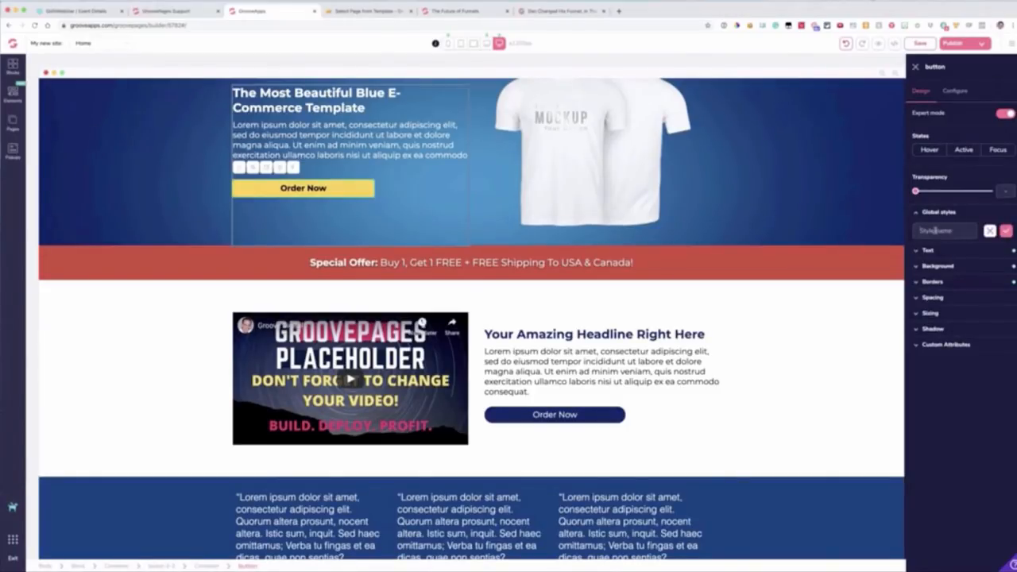
pyautogui.write('Be')
pyautogui.write('tter Blu')
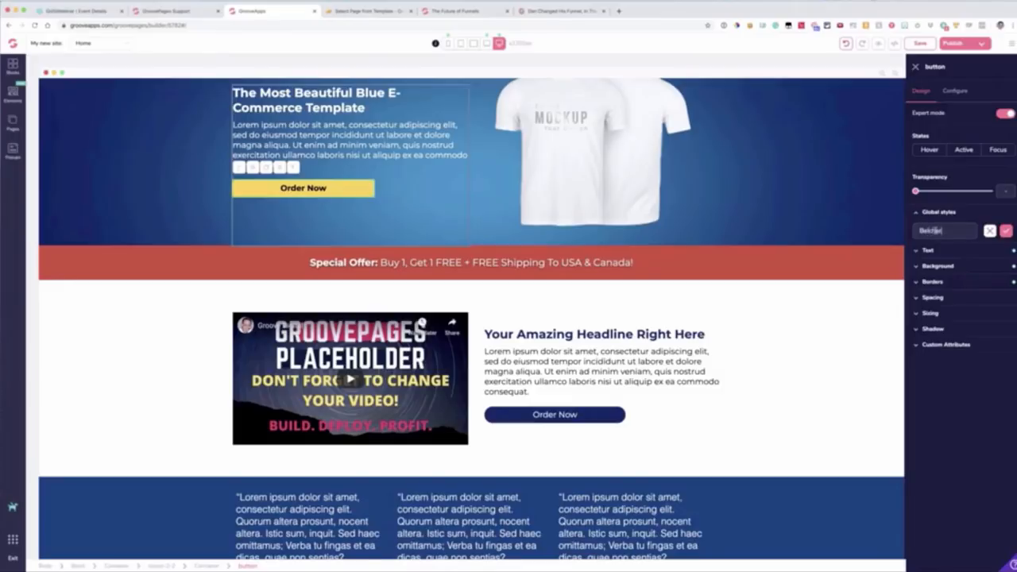
pyautogui.write('tton')
pyautogui.click(1006, 230)
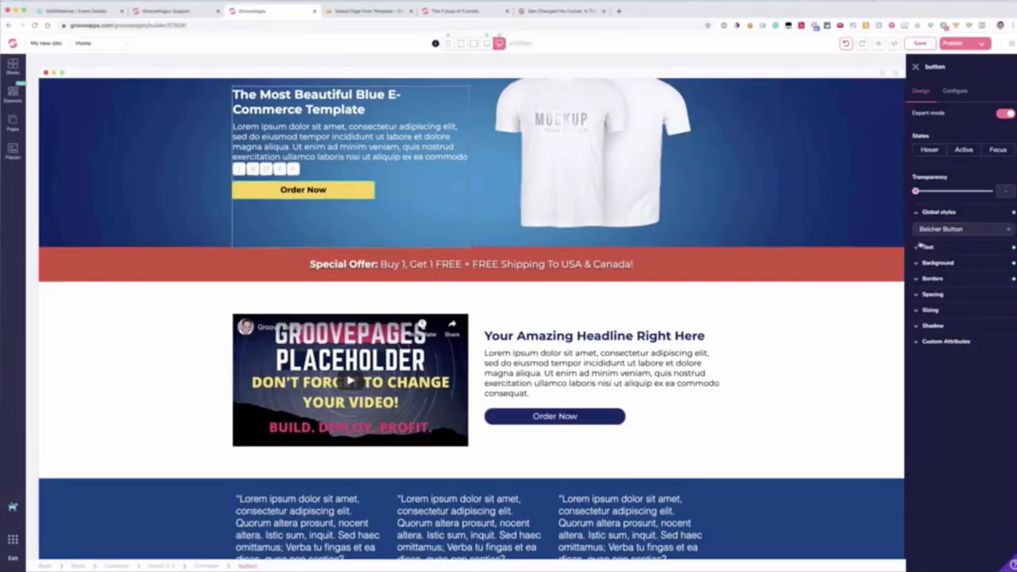
# Step: Apply the Belcher Button global style to the Order Now button beside the placeholder video
pyautogui.click(607, 378)
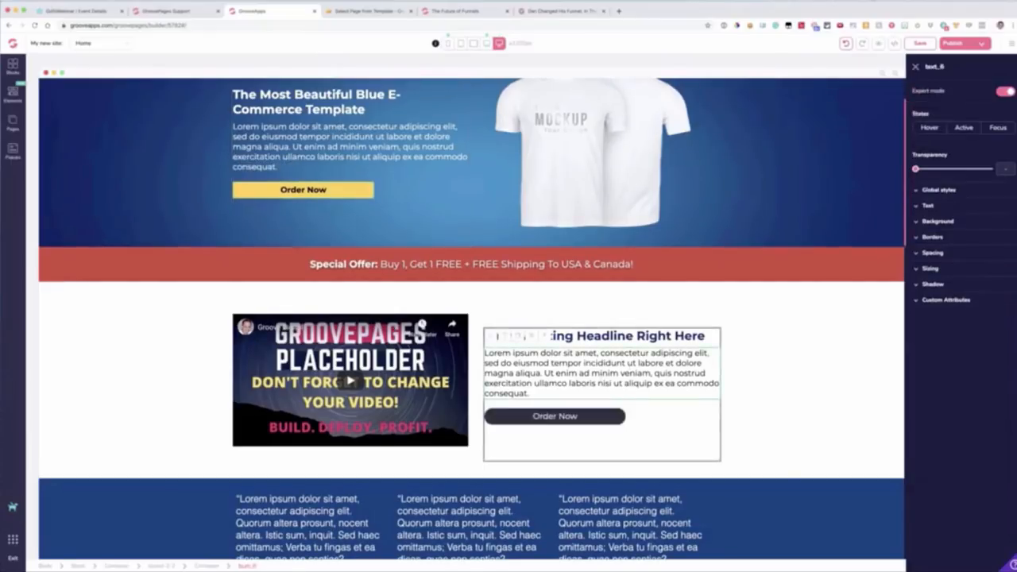
pyautogui.click(586, 416)
pyautogui.click(930, 212)
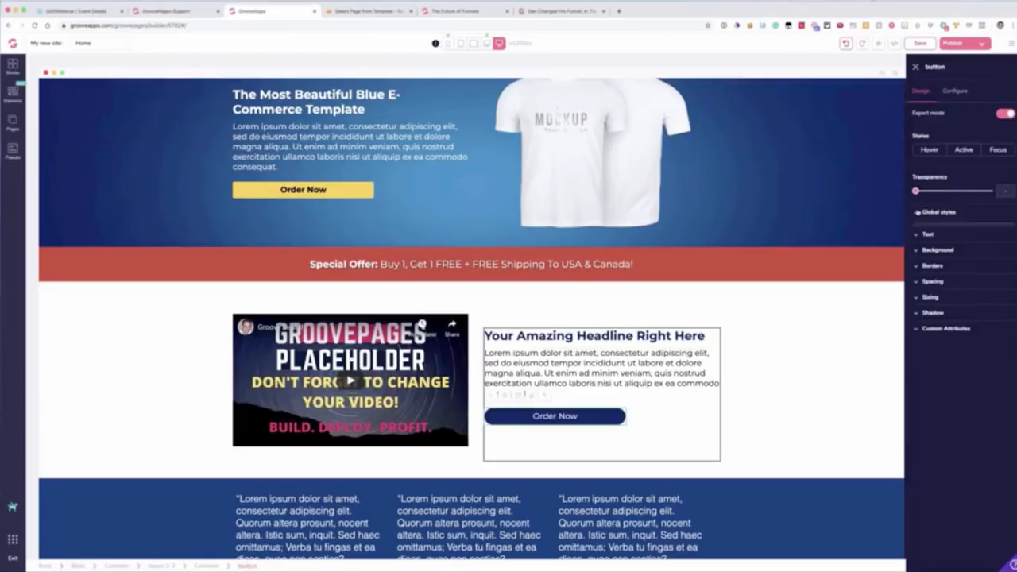
pyautogui.click(935, 231)
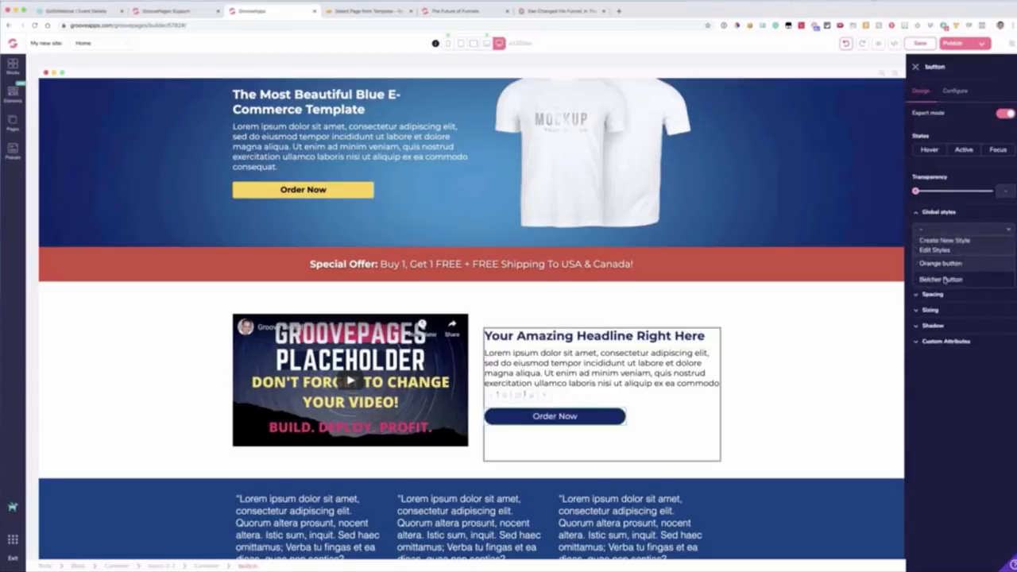
pyautogui.click(945, 279)
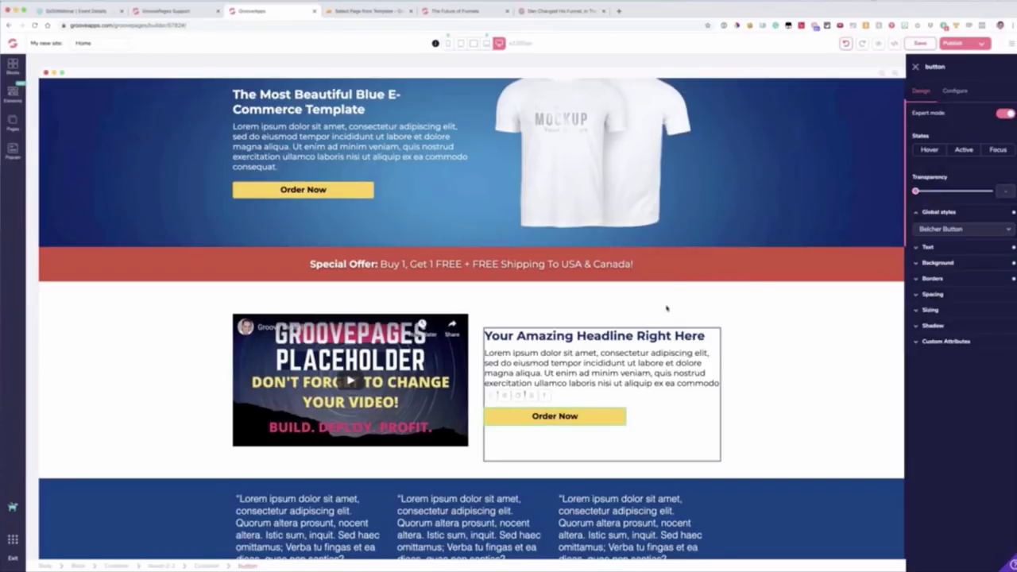
# Step: Look over the sections below the video, and examine the width and height sizing options of the Order Now button beside it
pyautogui.scroll(-3, 477, 318)
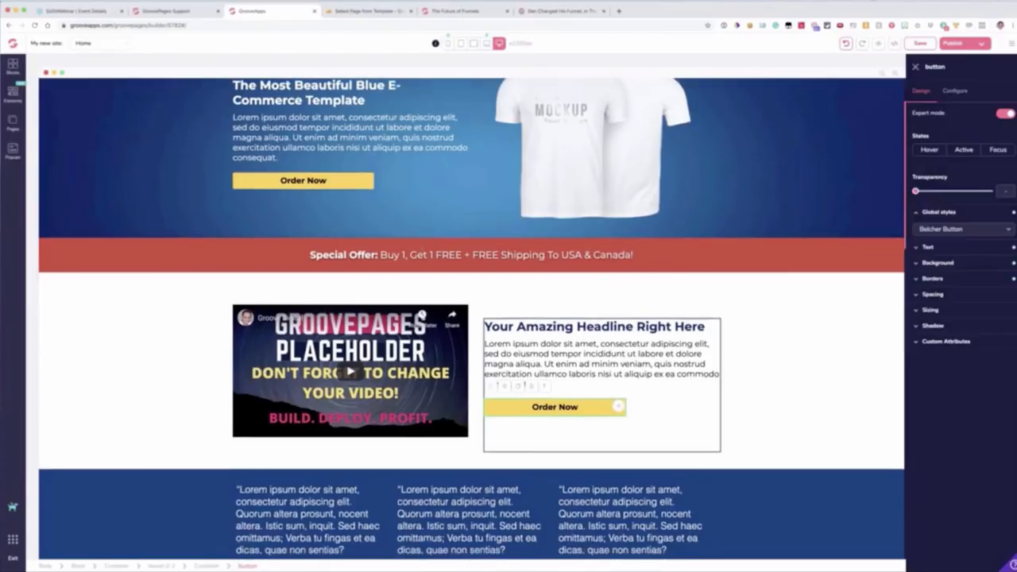
pyautogui.scroll(-2, 471, 318)
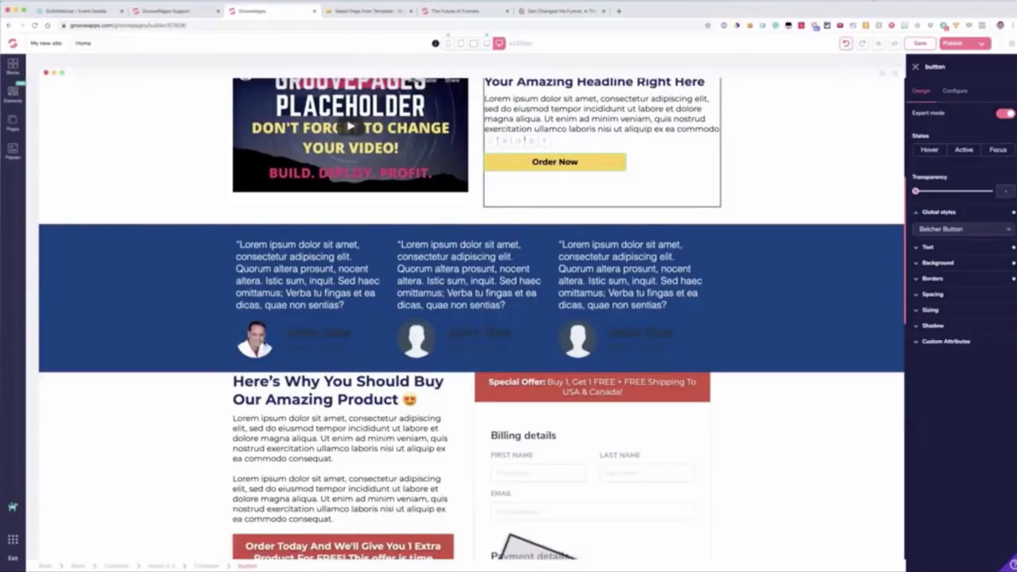
pyautogui.scroll(-1, 291, 334)
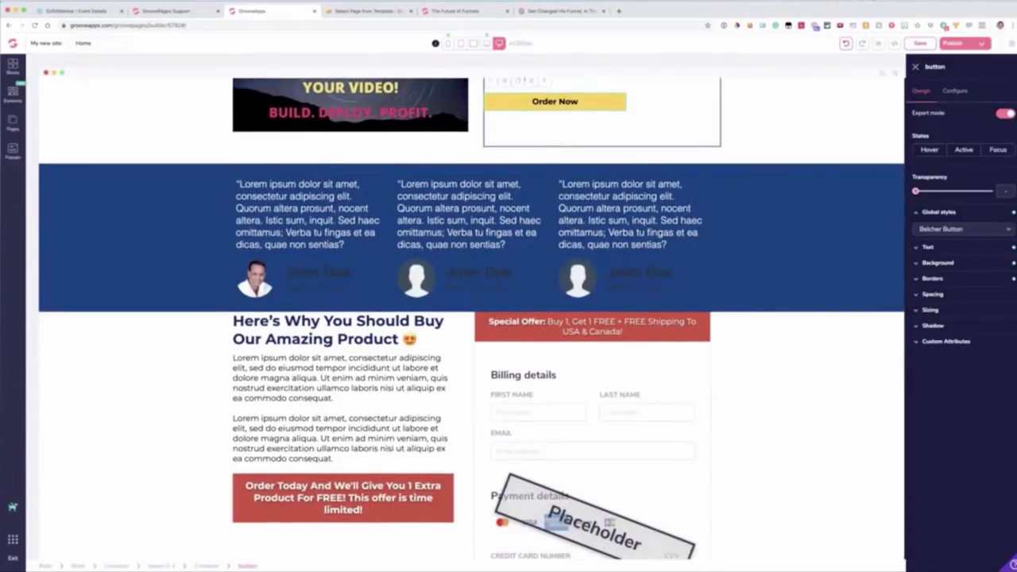
pyautogui.click(929, 310)
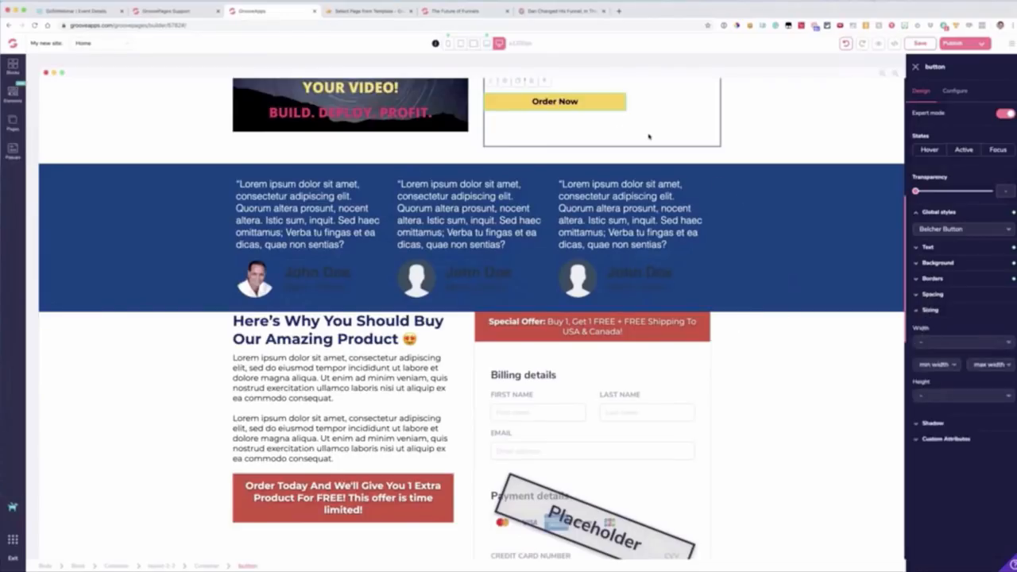
pyautogui.scroll(2, 649, 137)
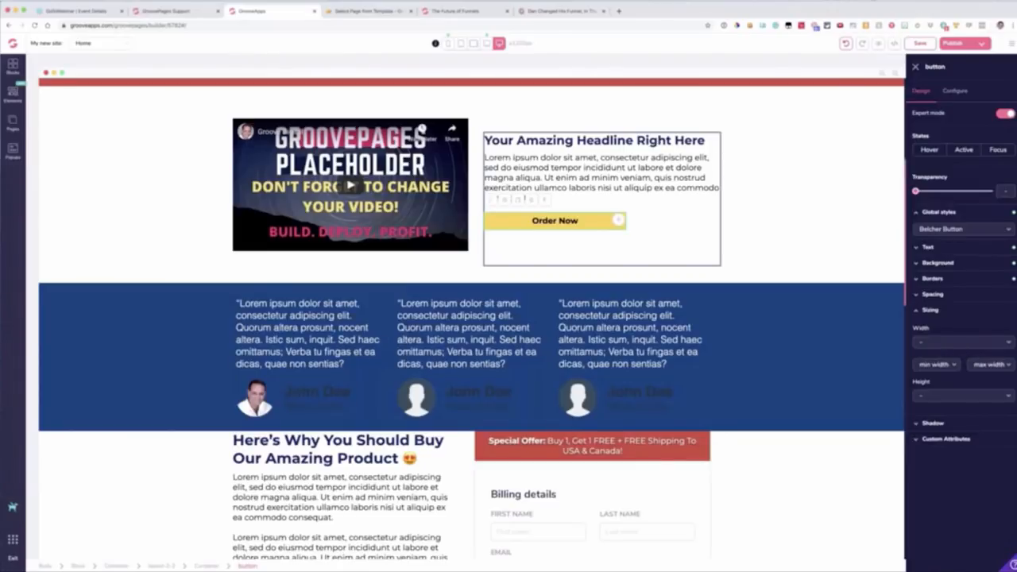
pyautogui.click(933, 343)
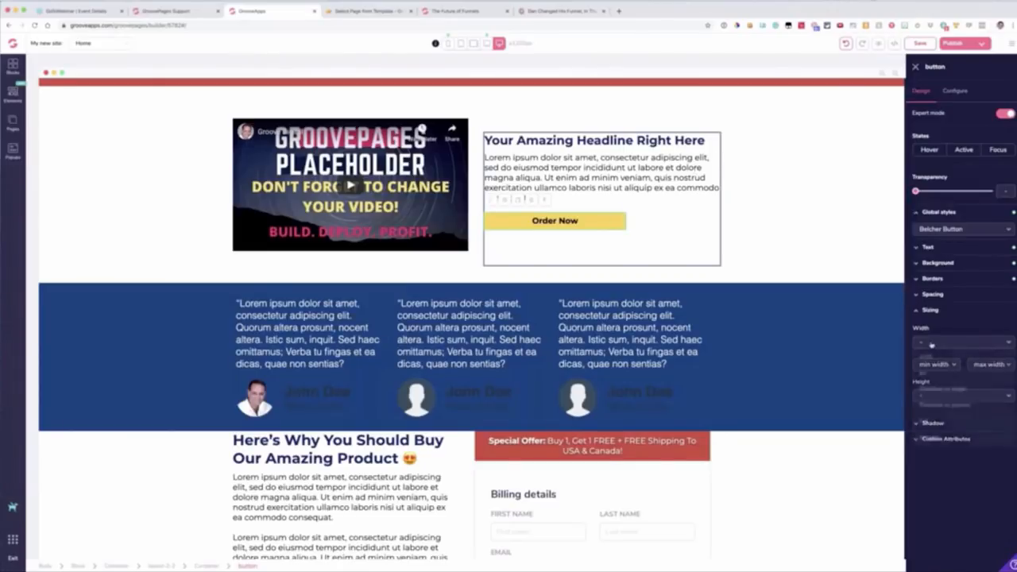
pyautogui.click(743, 231)
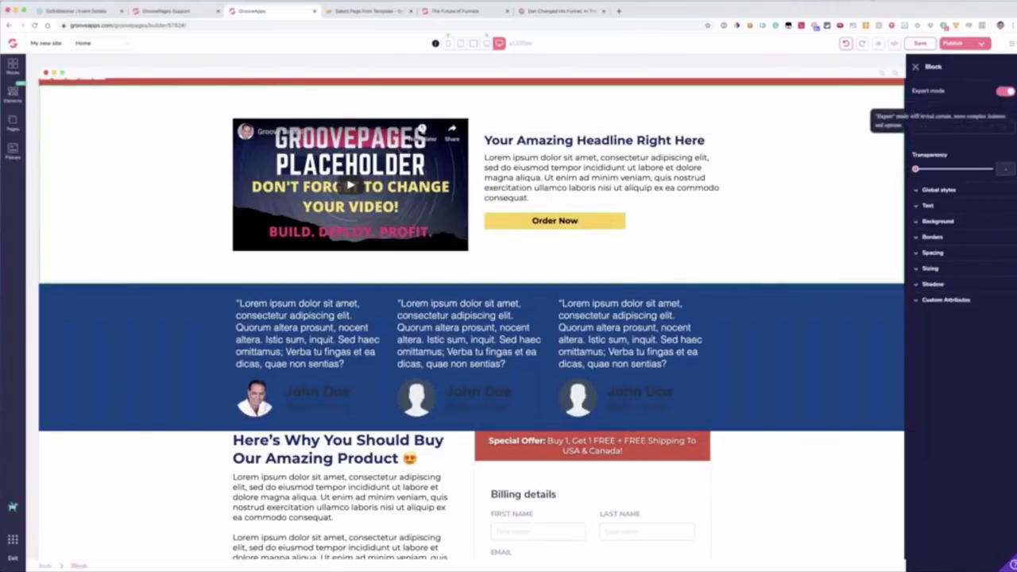
# Step: Examine the custom attributes of the Order Now button beside the video, including the custom CSS field and display options
pyautogui.click(572, 229)
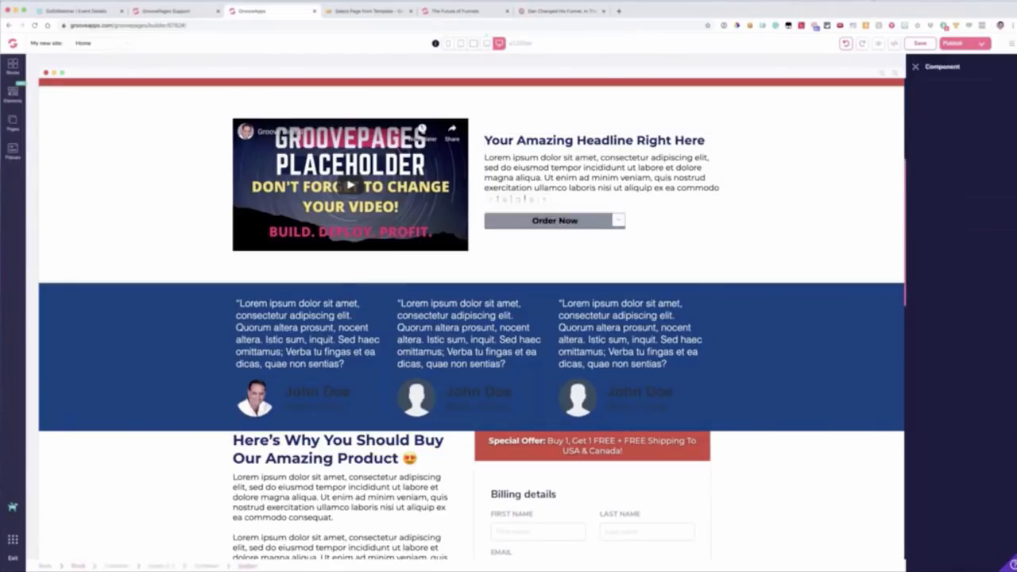
pyautogui.click(945, 322)
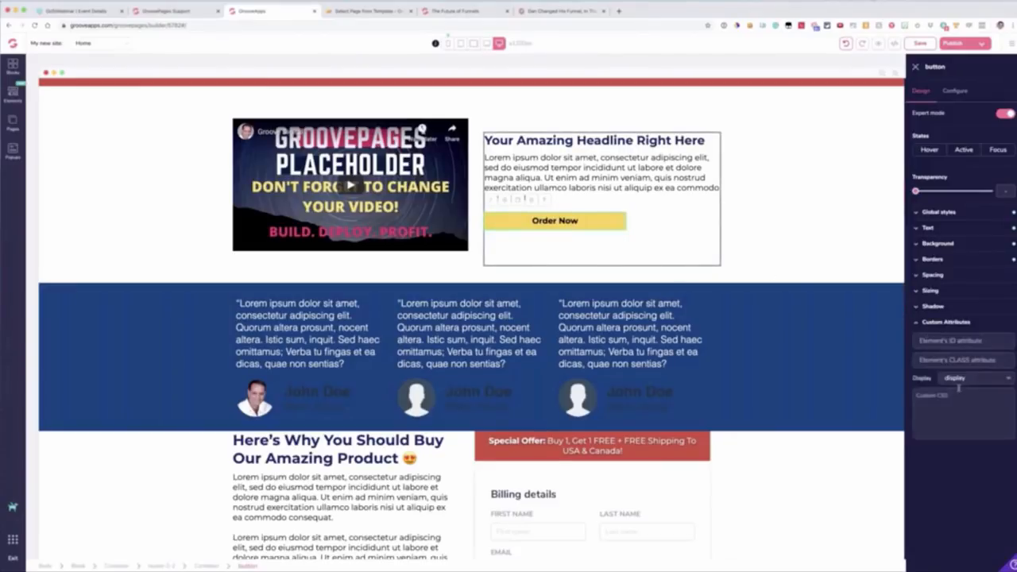
pyautogui.click(938, 397)
pyautogui.click(960, 378)
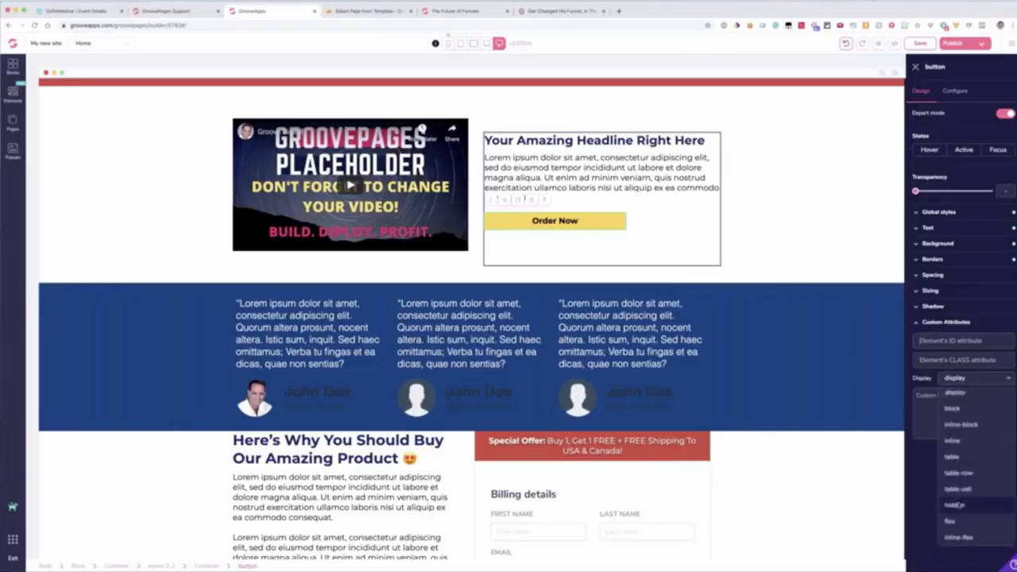
pyautogui.click(926, 413)
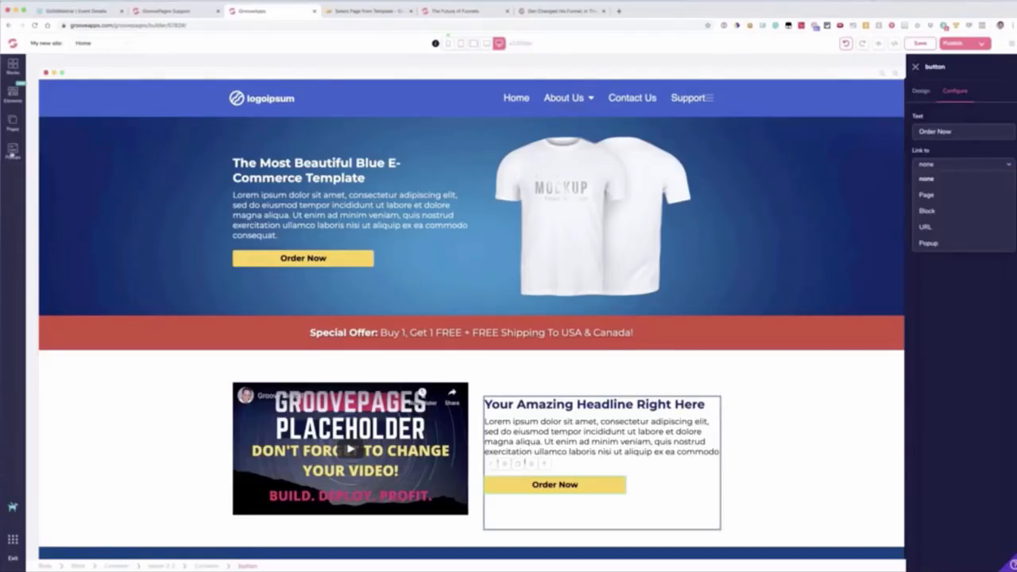
# Step: Start creating a new popup for the site
pyautogui.click(13, 151)
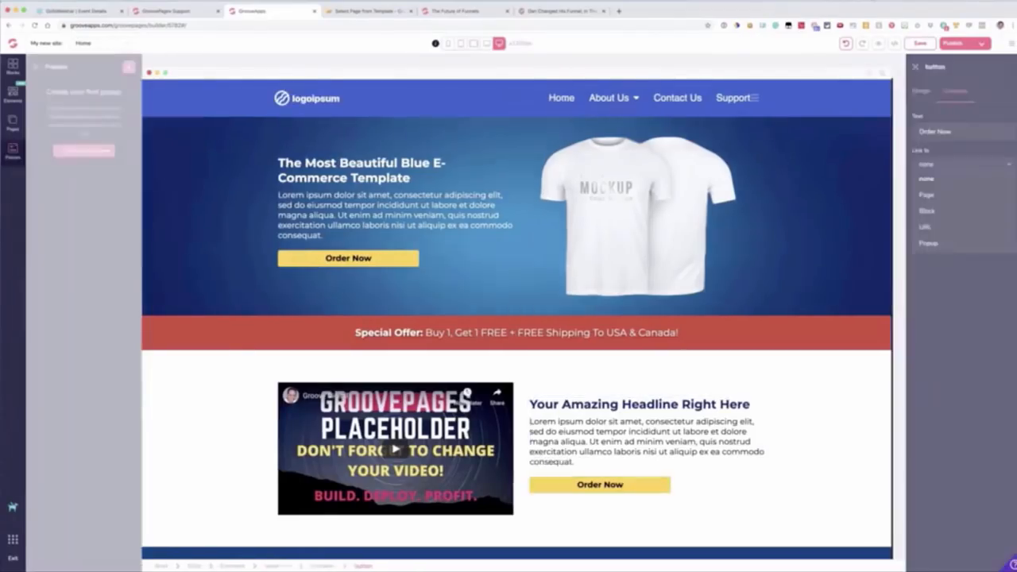
pyautogui.click(76, 151)
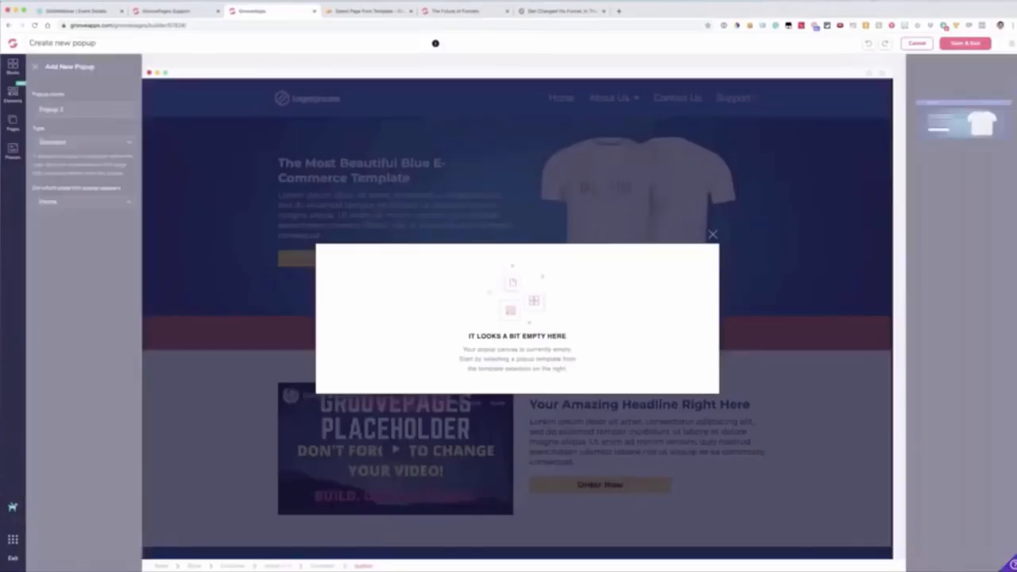
pyautogui.tripleClick(82, 112)
pyautogui.write('tx')
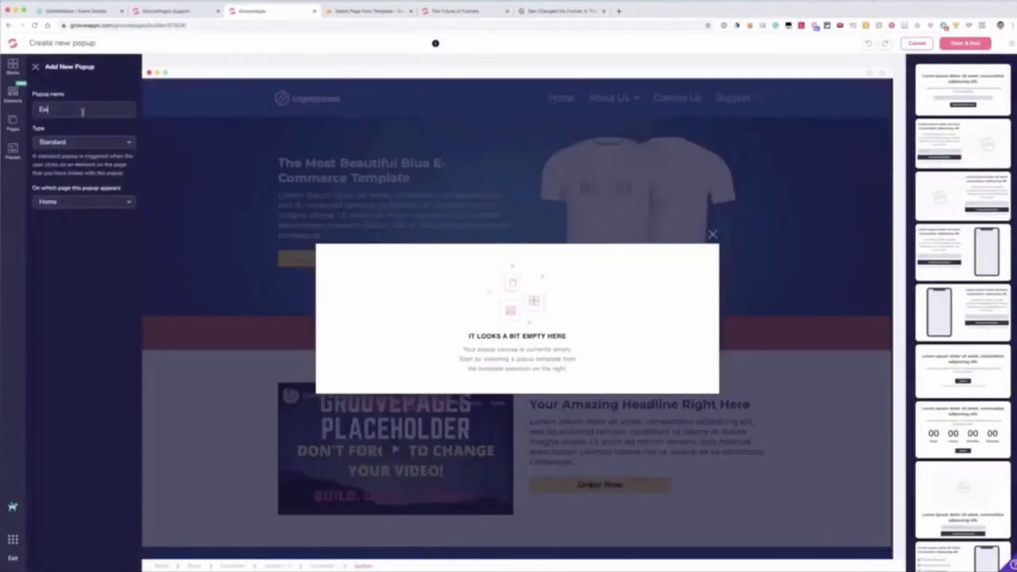
pyautogui.write('it')
pyautogui.click(73, 143)
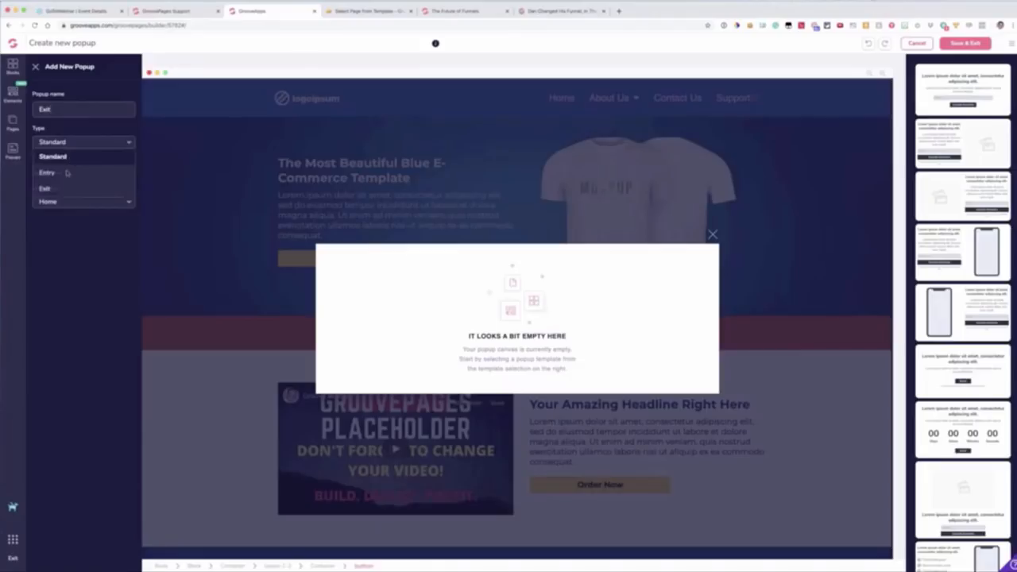
# Step: Name the Standard popup Button for main block for the Home page and give it the centered countdown timer template
pyautogui.doubleClick(46, 110)
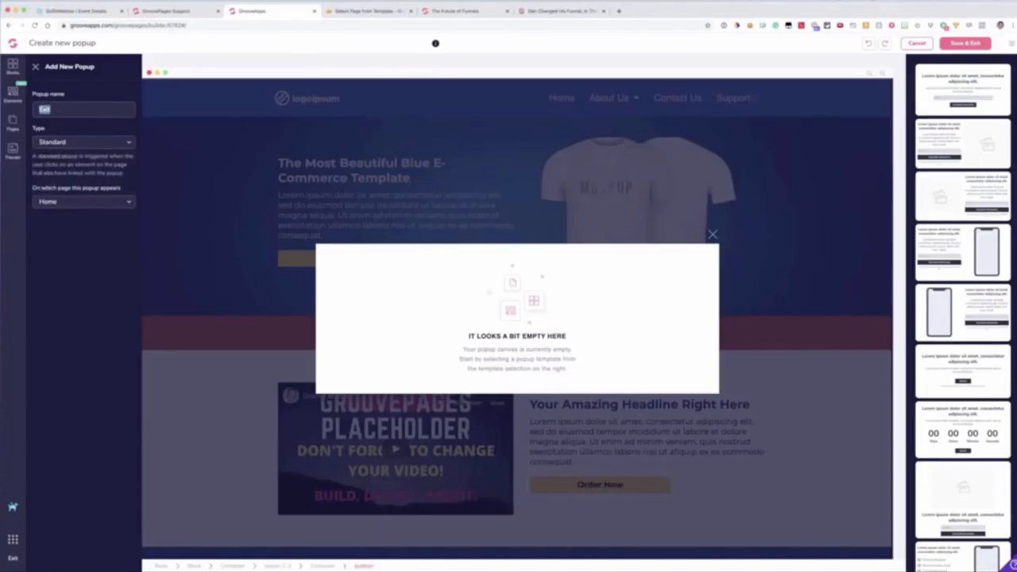
pyautogui.write('Button for')
pyautogui.write('main block')
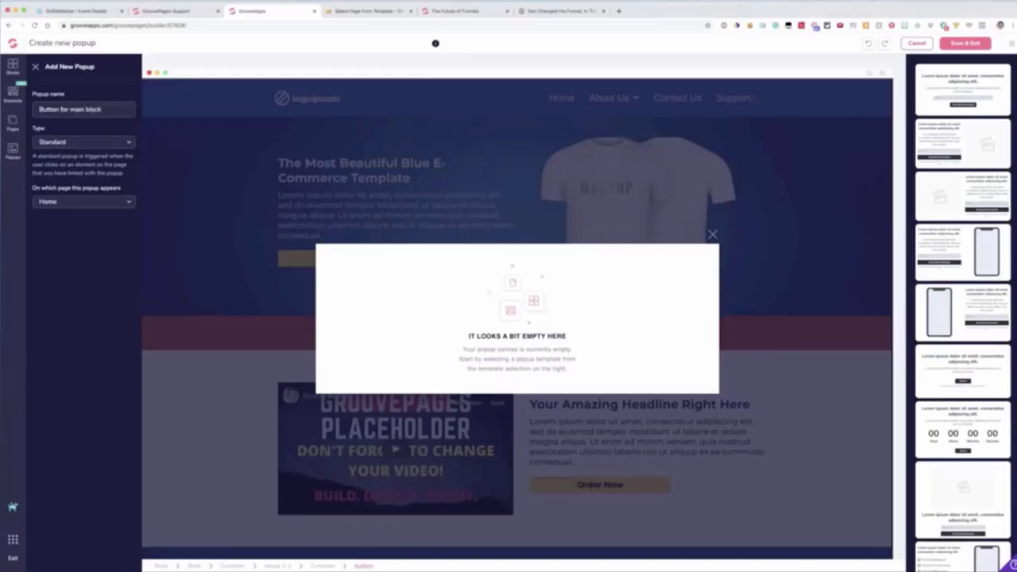
pyautogui.click(69, 202)
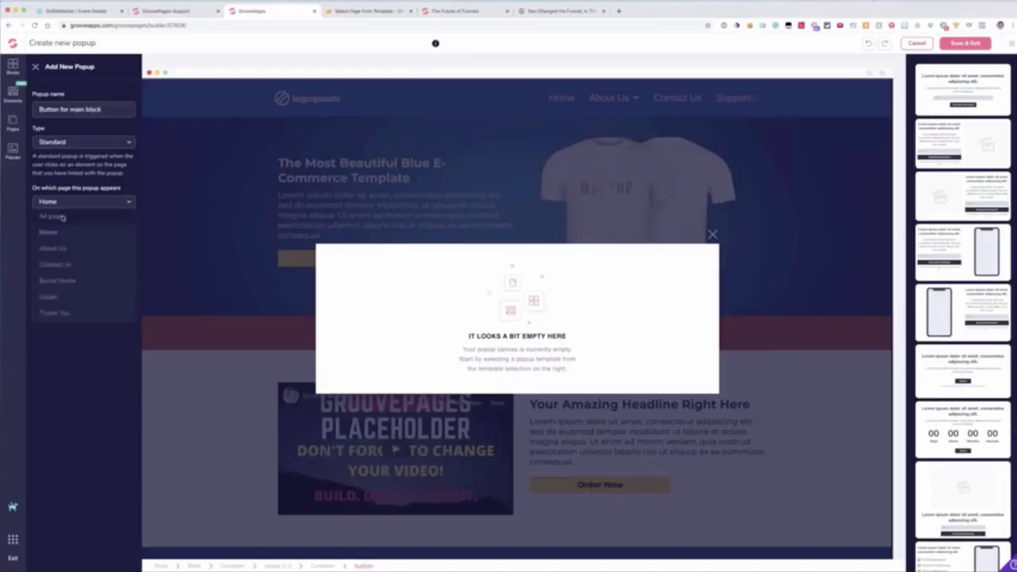
pyautogui.click(78, 204)
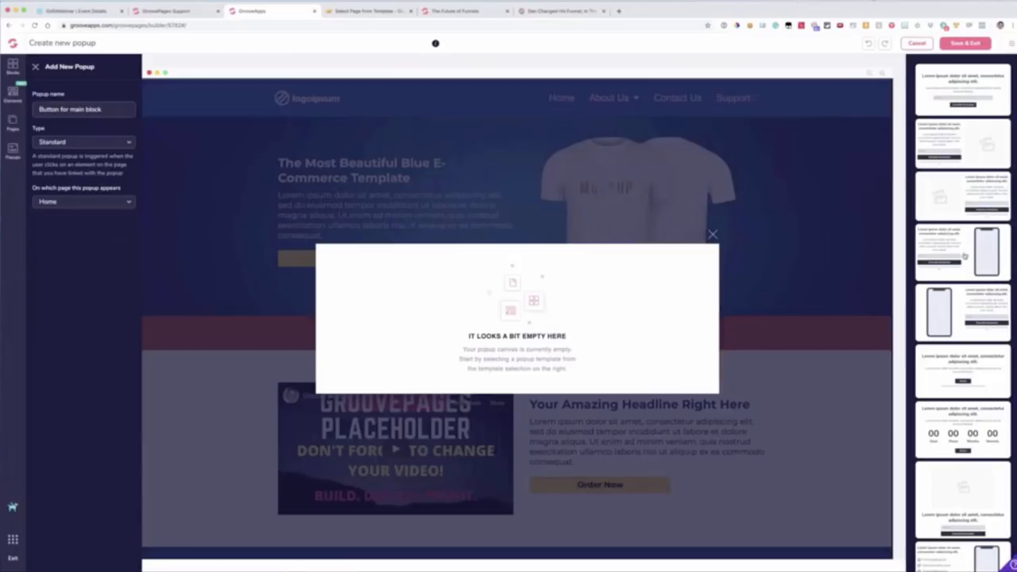
pyautogui.click(940, 418)
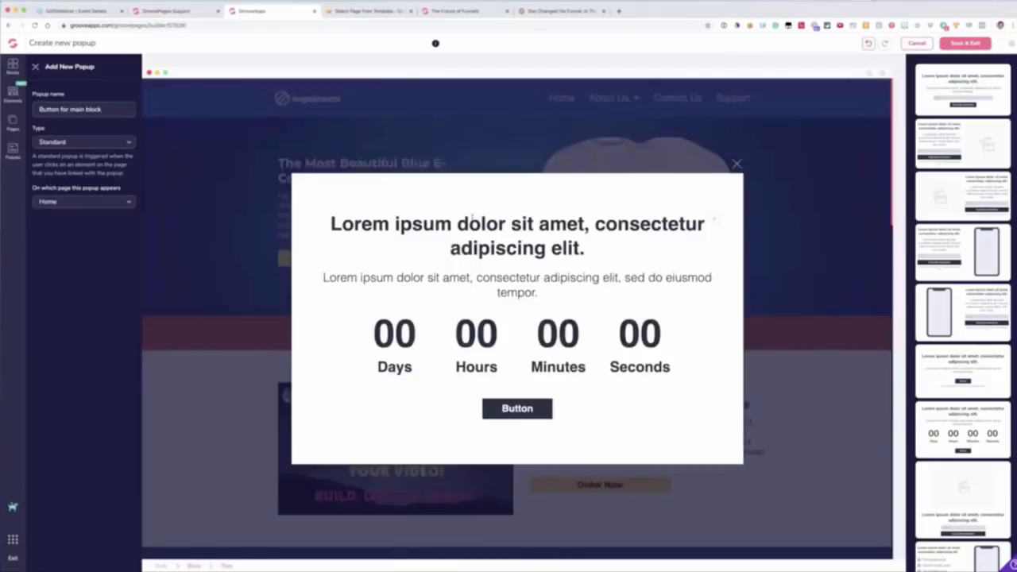
# Step: Configure the popup's whole countdown element as Fixed with March 19, 2020 as its end date
pyautogui.click(504, 326)
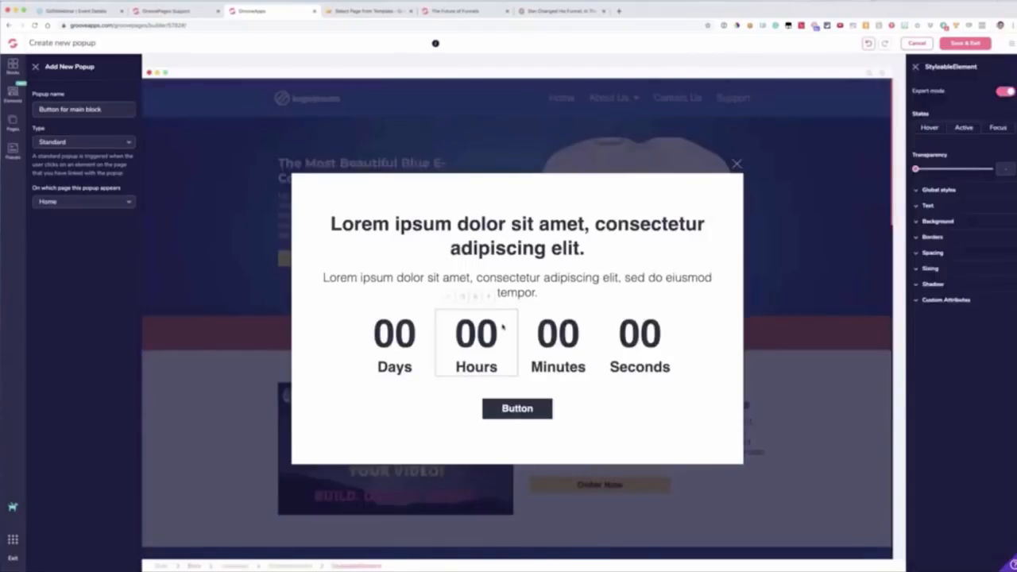
pyautogui.click(489, 299)
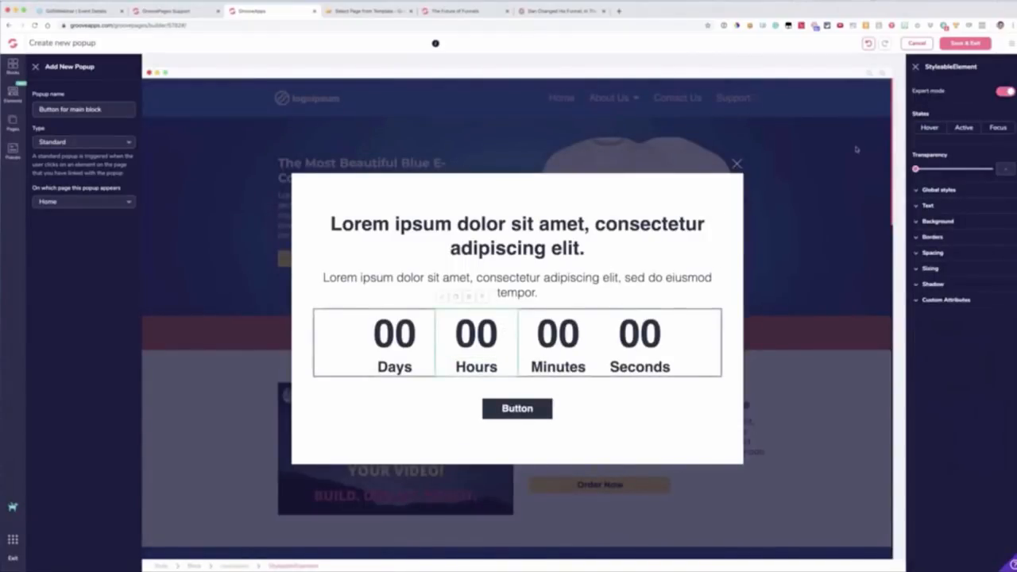
pyautogui.click(609, 318)
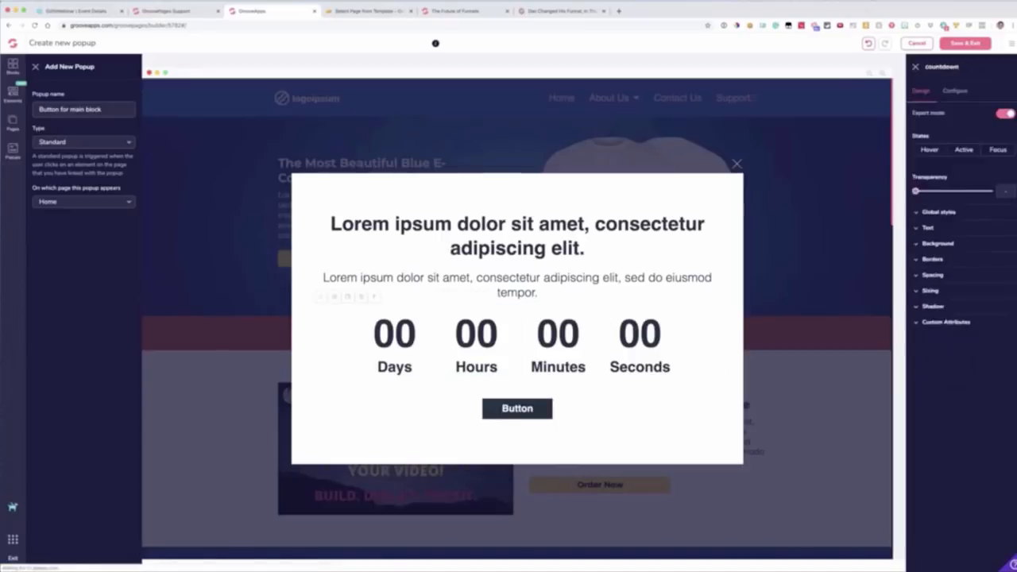
pyautogui.click(954, 90)
pyautogui.click(941, 131)
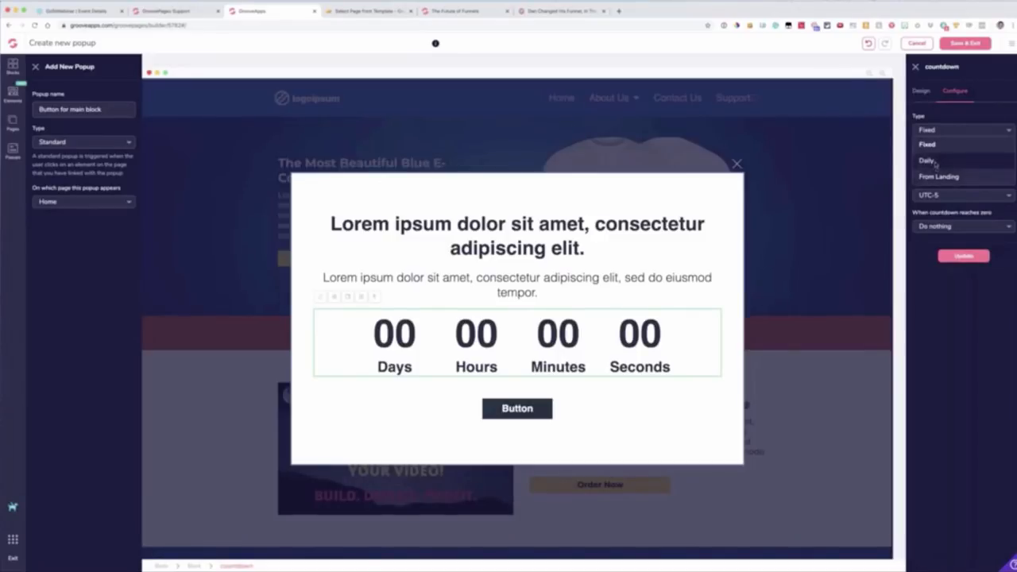
pyautogui.click(929, 145)
pyautogui.click(940, 163)
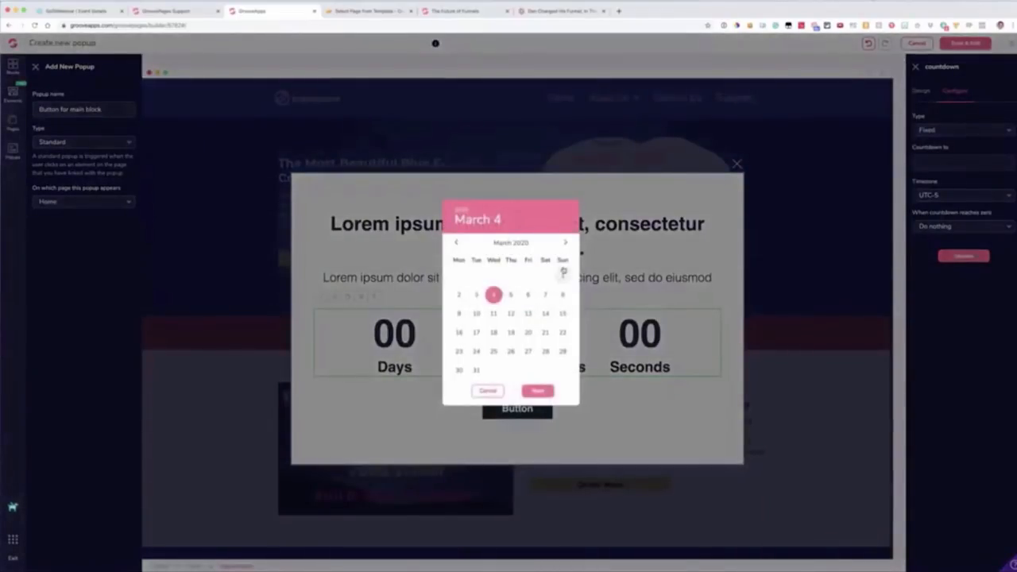
pyautogui.click(510, 333)
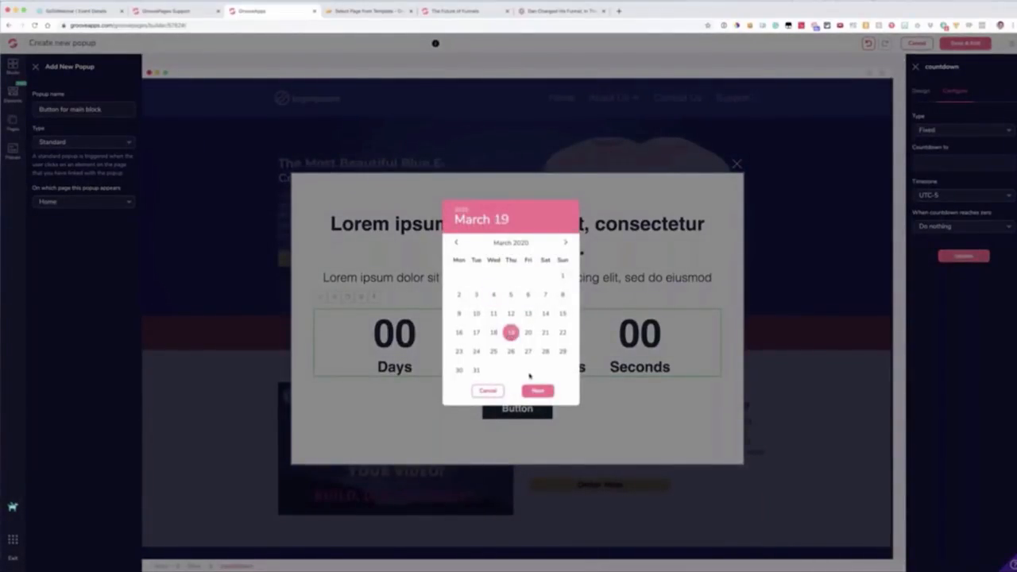
pyautogui.click(536, 391)
# Step: Set the countdown's end time to 00:00, apply it, and save the popup
pyautogui.click(479, 323)
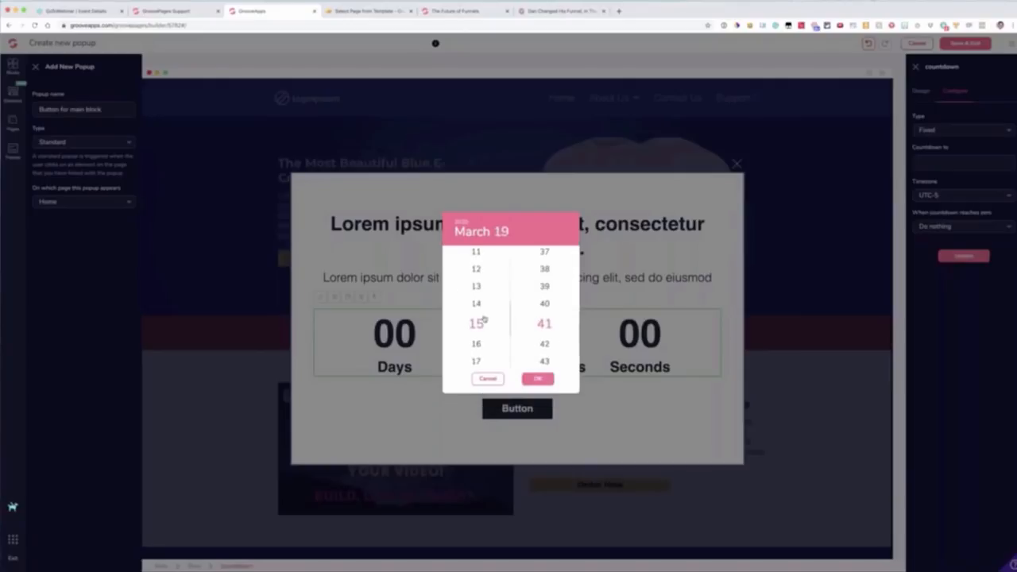
pyautogui.scroll(5, 477, 313)
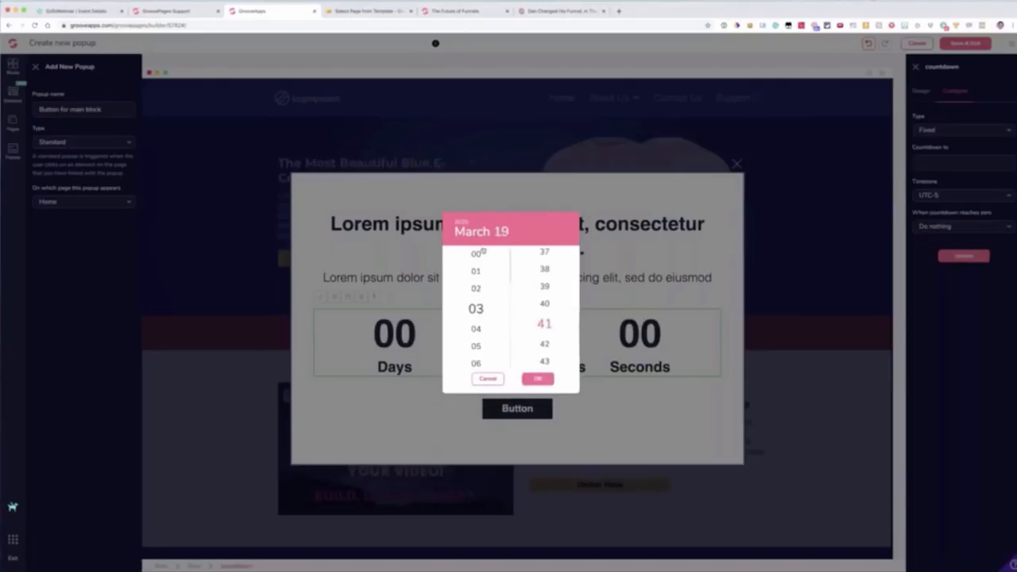
pyautogui.click(476, 255)
pyautogui.scroll(10, 547, 281)
pyautogui.click(544, 256)
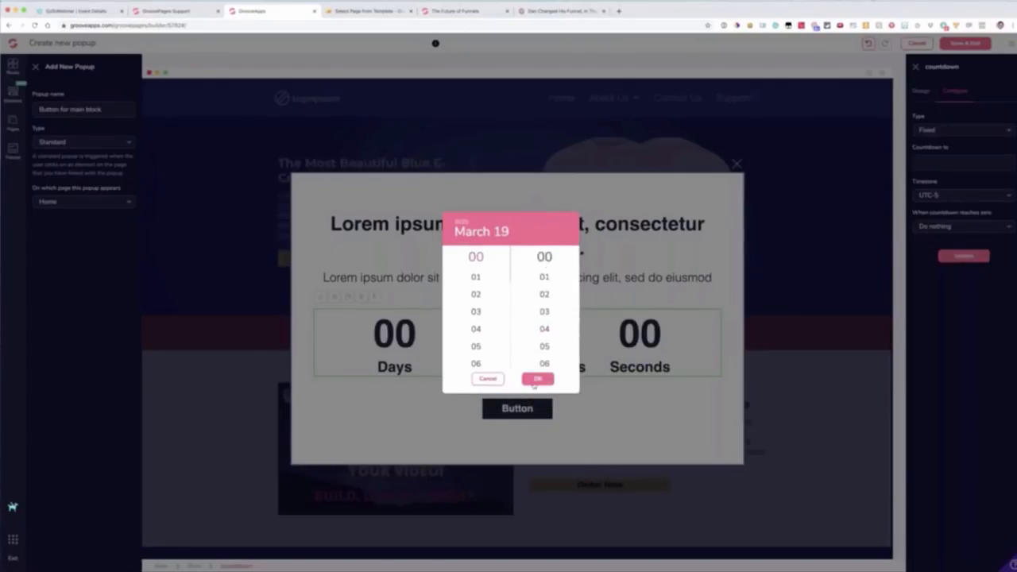
pyautogui.click(537, 379)
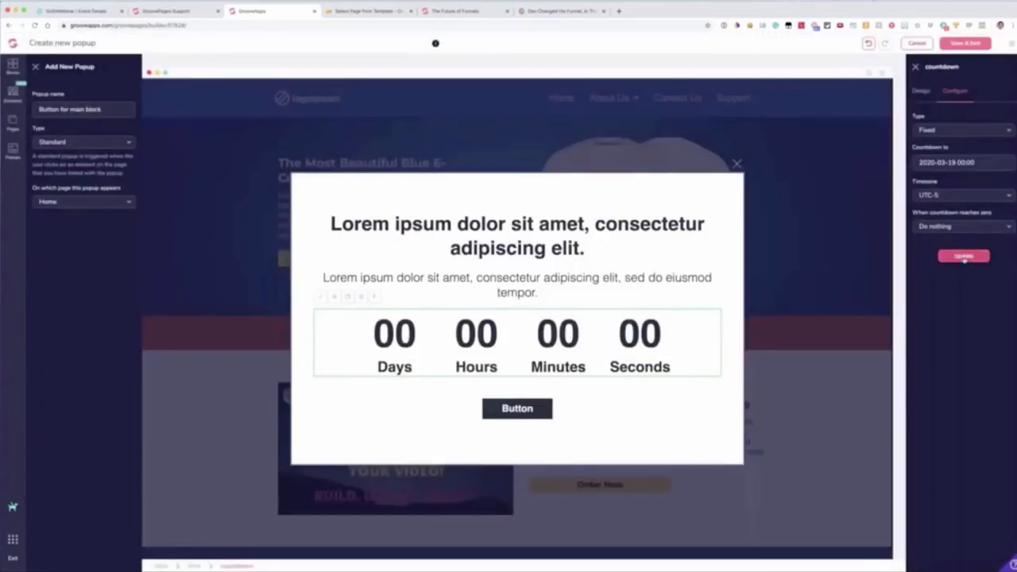
pyautogui.click(964, 256)
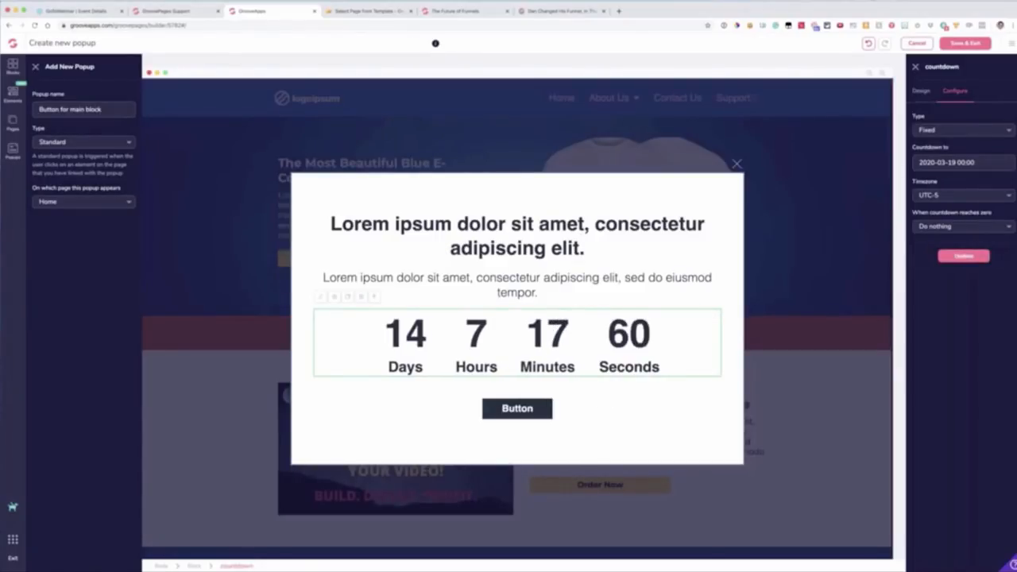
pyautogui.click(961, 44)
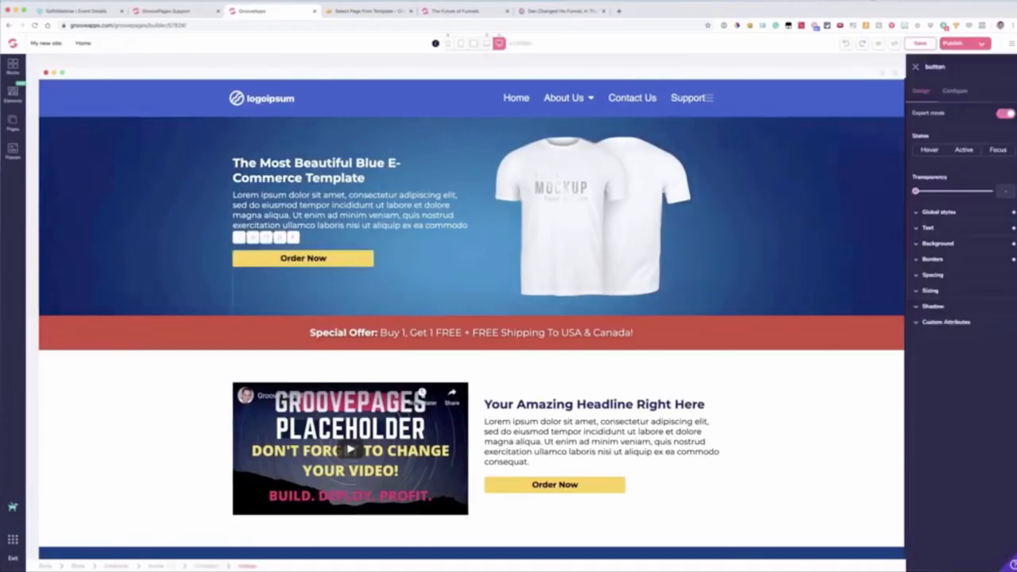
# Step: Link the hero section's Order Now button to the Button for main block popup
pyautogui.click(955, 91)
pyautogui.click(938, 167)
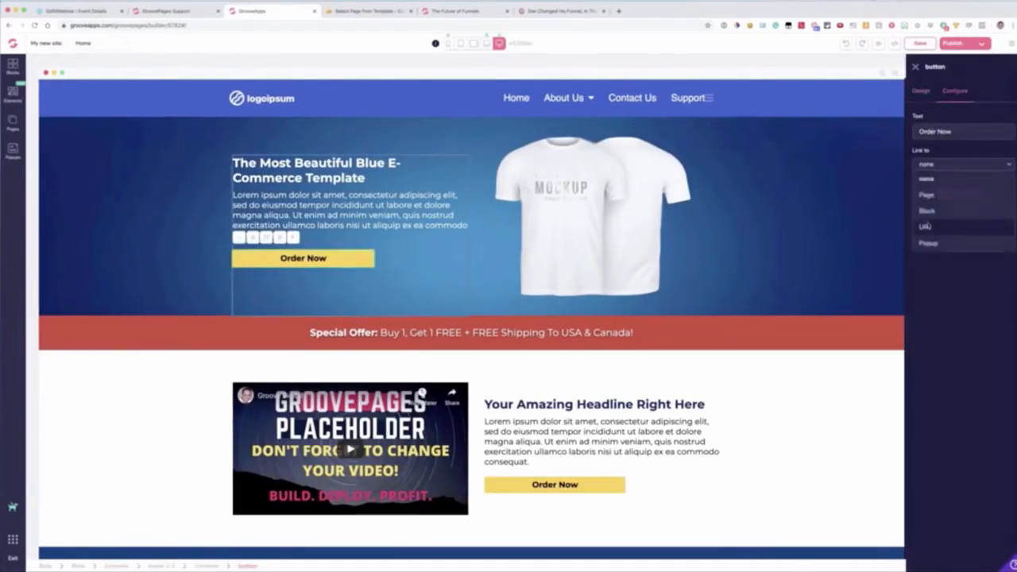
pyautogui.click(928, 243)
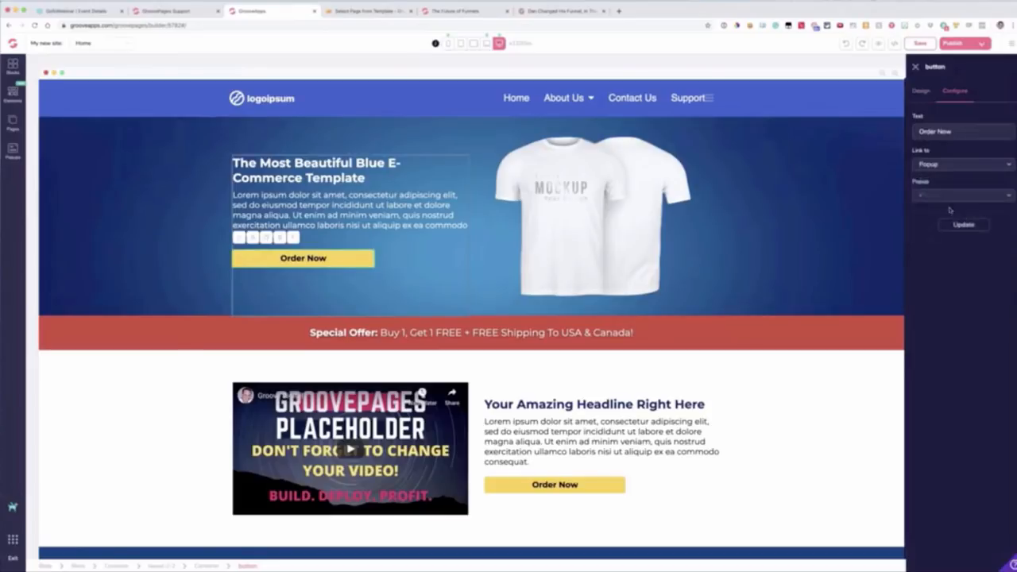
pyautogui.click(933, 197)
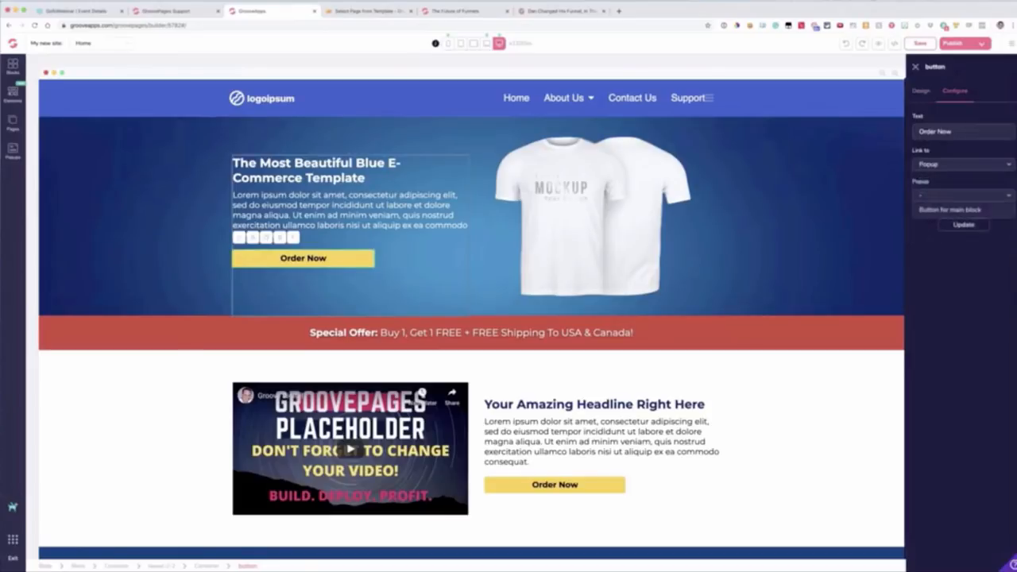
pyautogui.click(950, 210)
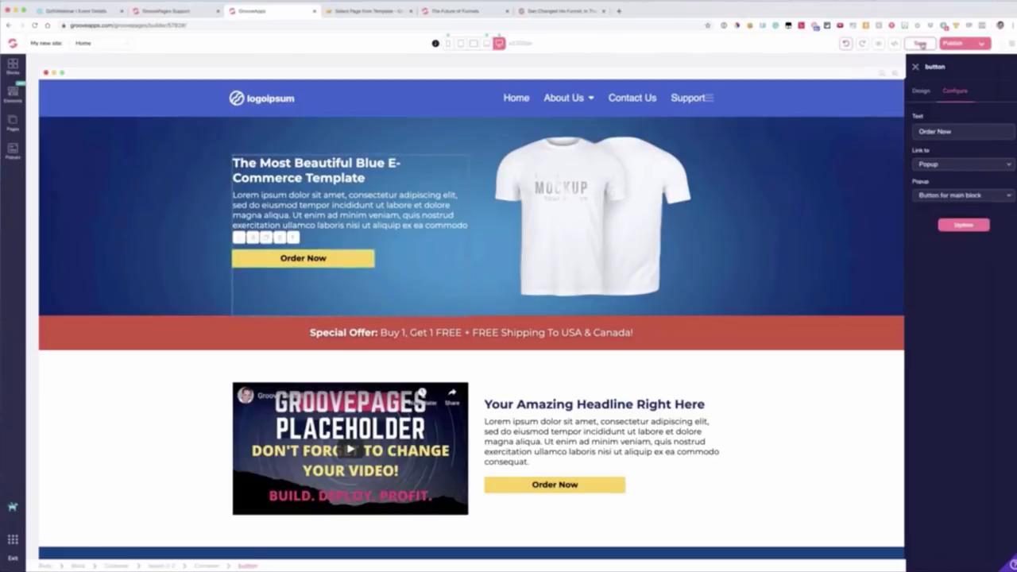
# Step: Look at an earlier version in the page's revision history and leave without restoring it
pyautogui.click(1010, 44)
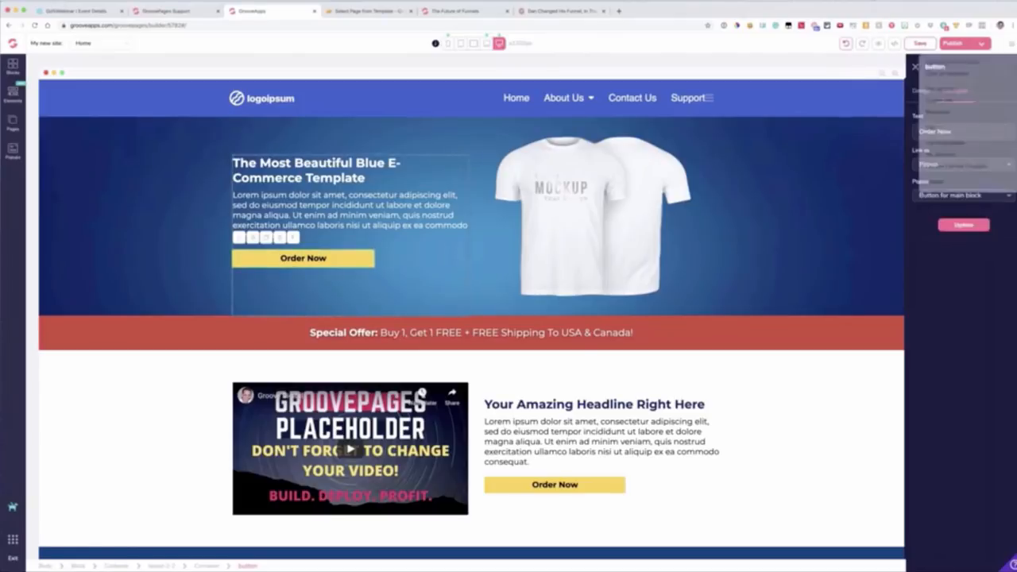
pyautogui.click(937, 112)
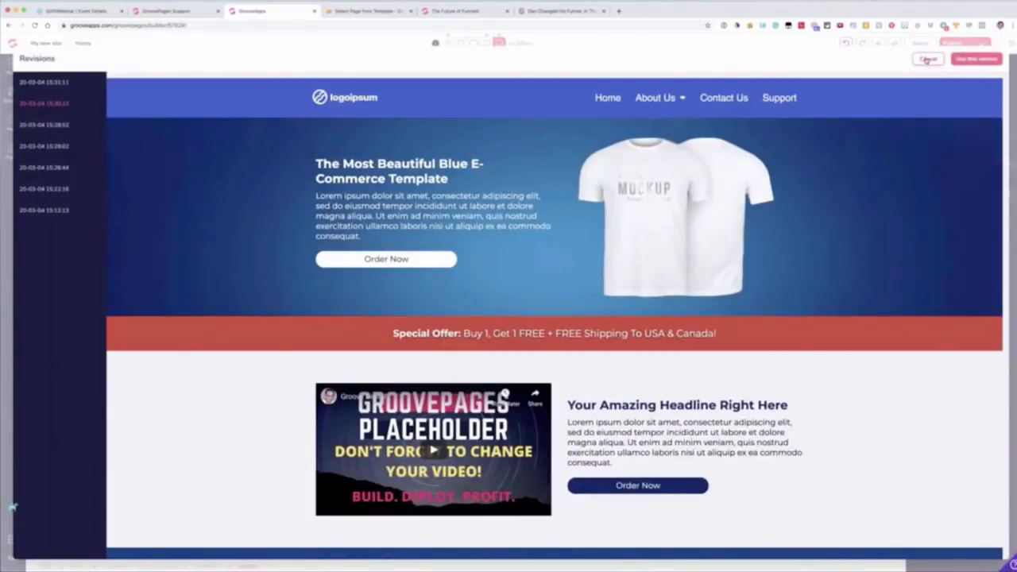
pyautogui.click(927, 60)
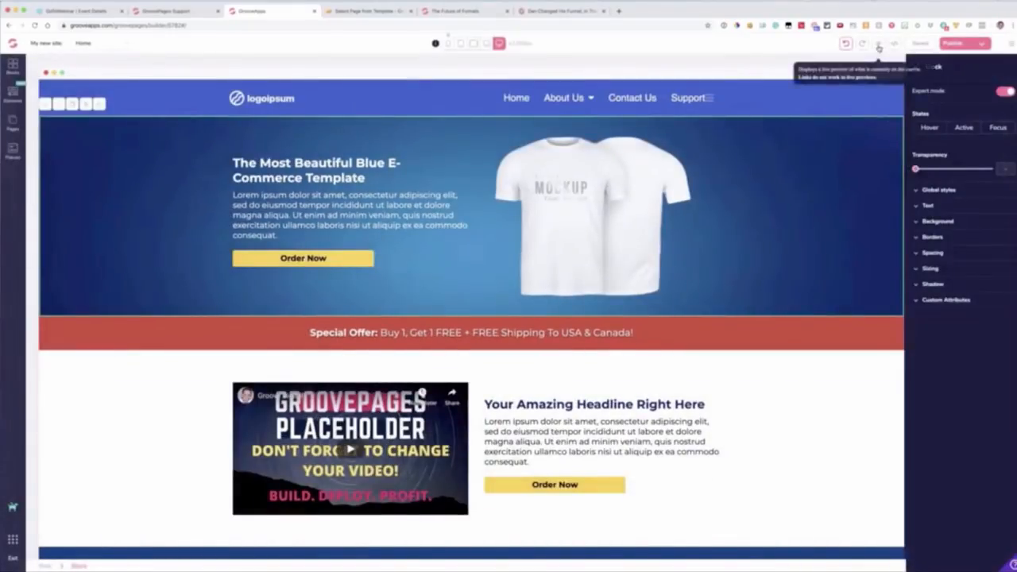
# Step: Preview the live page, test the countdown popup from the hero's Order Now button, and close the preview
pyautogui.click(878, 48)
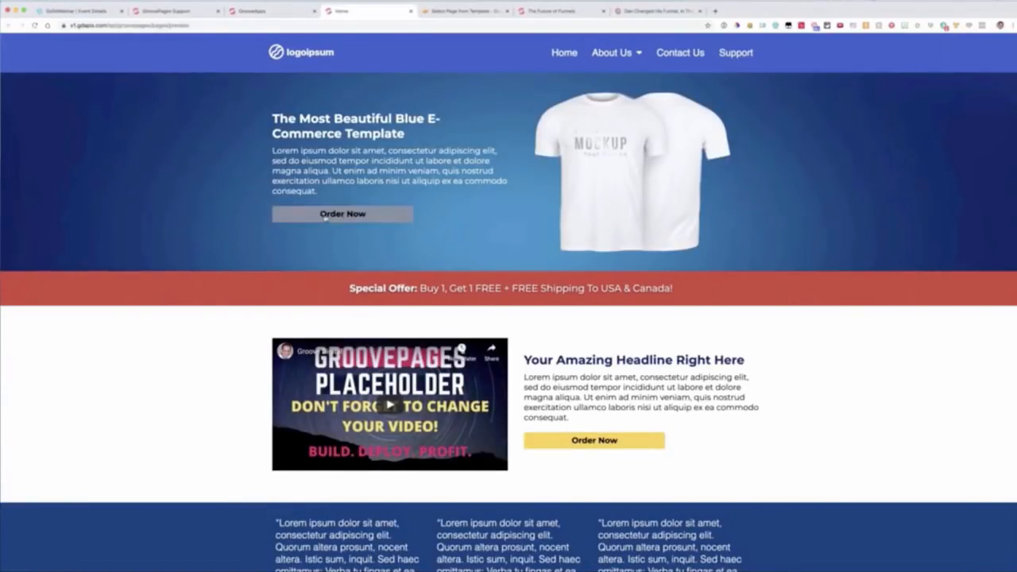
pyautogui.click(342, 213)
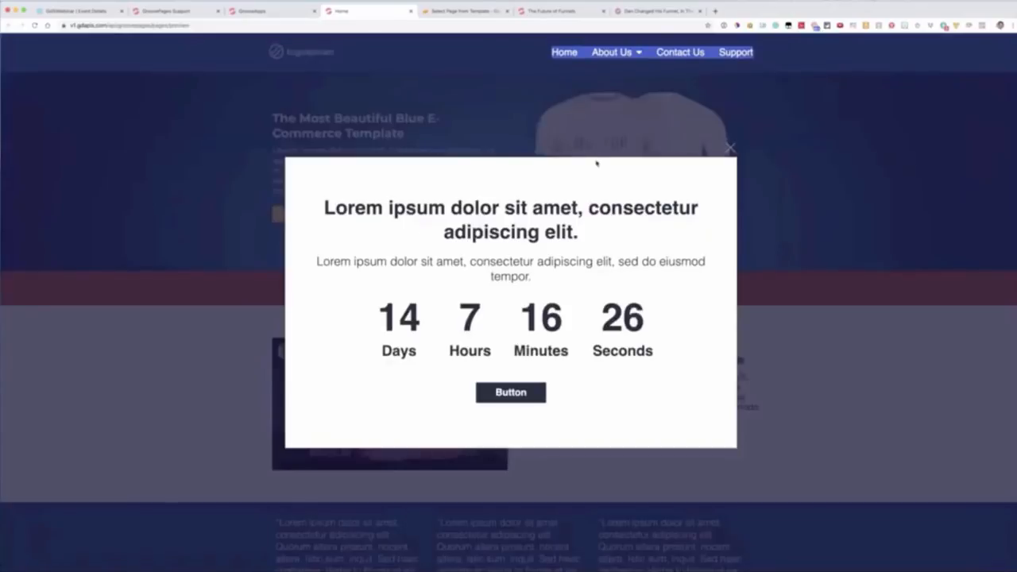
pyautogui.click(730, 148)
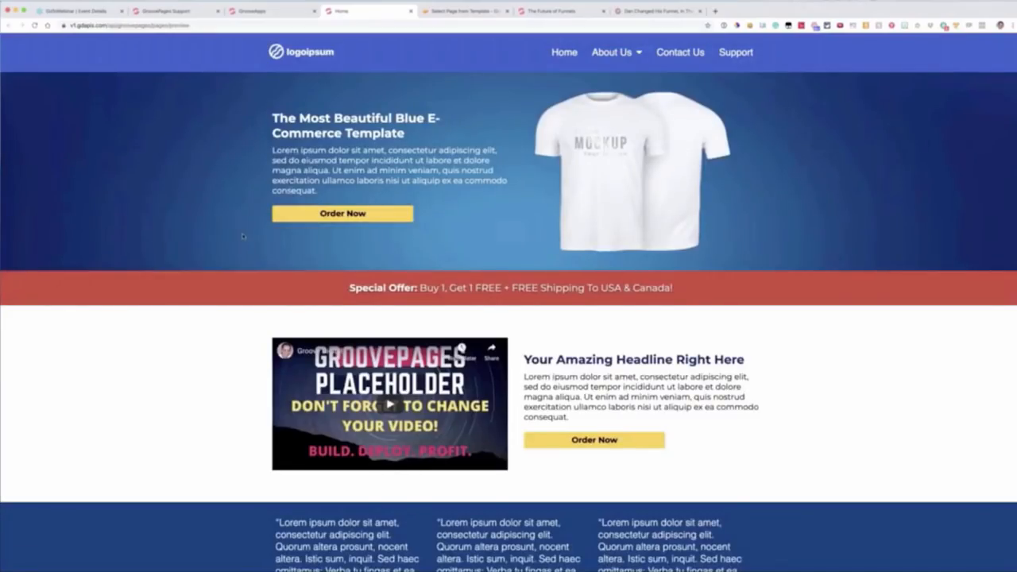
pyautogui.click(410, 11)
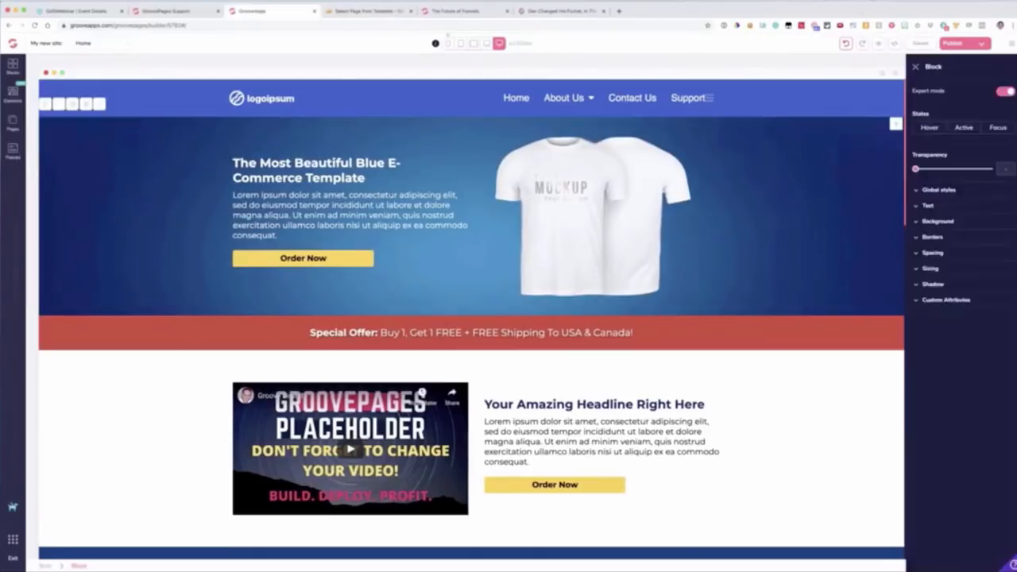
# Step: Examine the hero block's source code and leave the code editor without saving
pyautogui.click(895, 44)
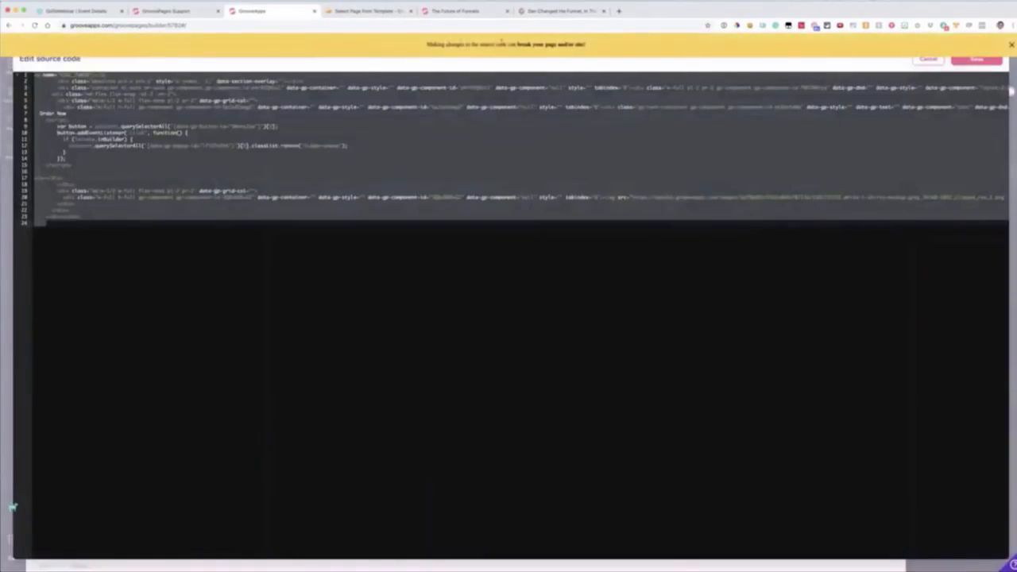
pyautogui.moveTo(446, 43); pyautogui.dragTo(622, 45)
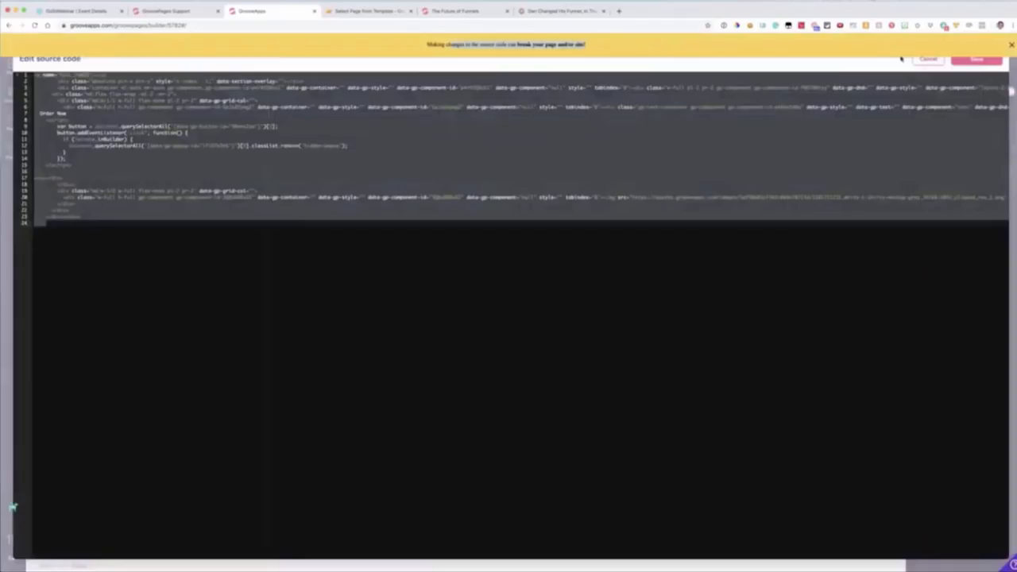
pyautogui.click(290, 159)
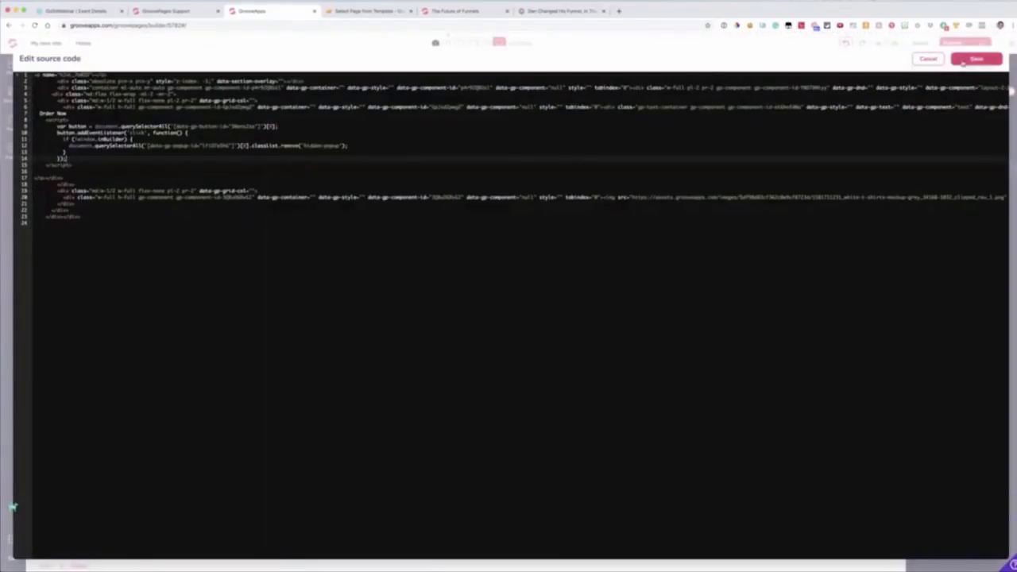
pyautogui.click(928, 61)
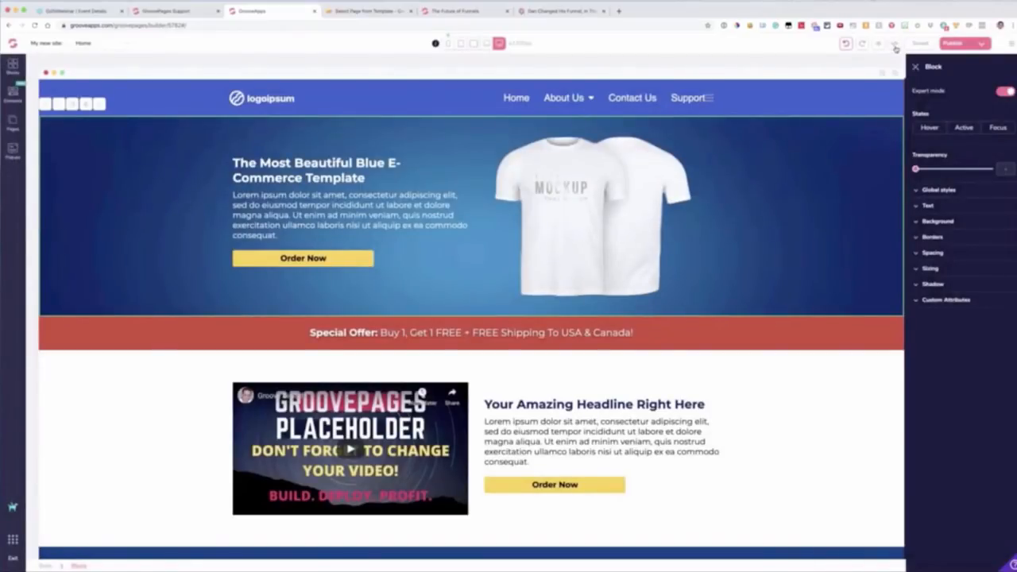
# Step: Examine the whole page's source code and leave the code editor without saving
pyautogui.click(895, 44)
pyautogui.scroll(-11, 780, 195)
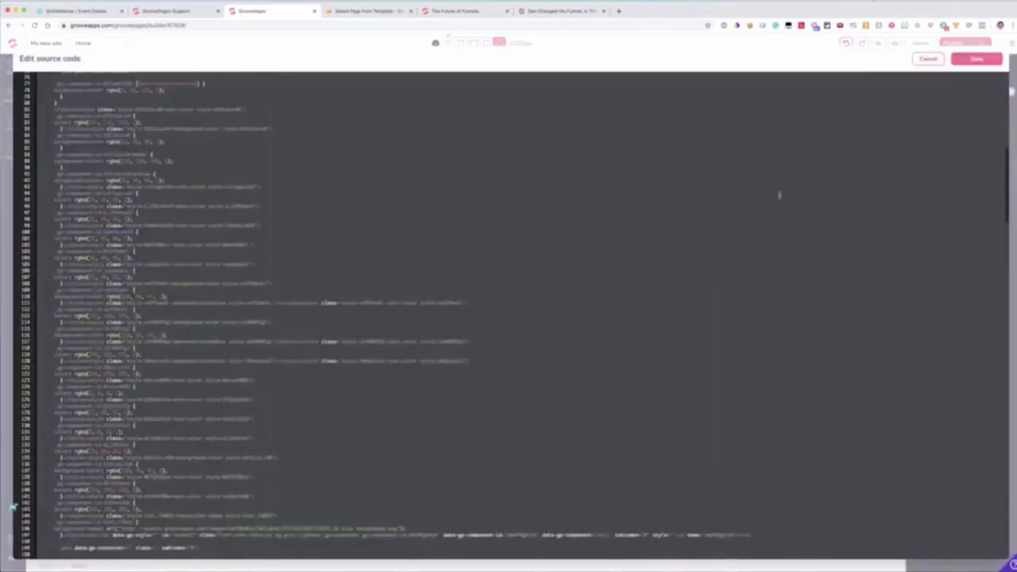
pyautogui.scroll(-10, 931, 180)
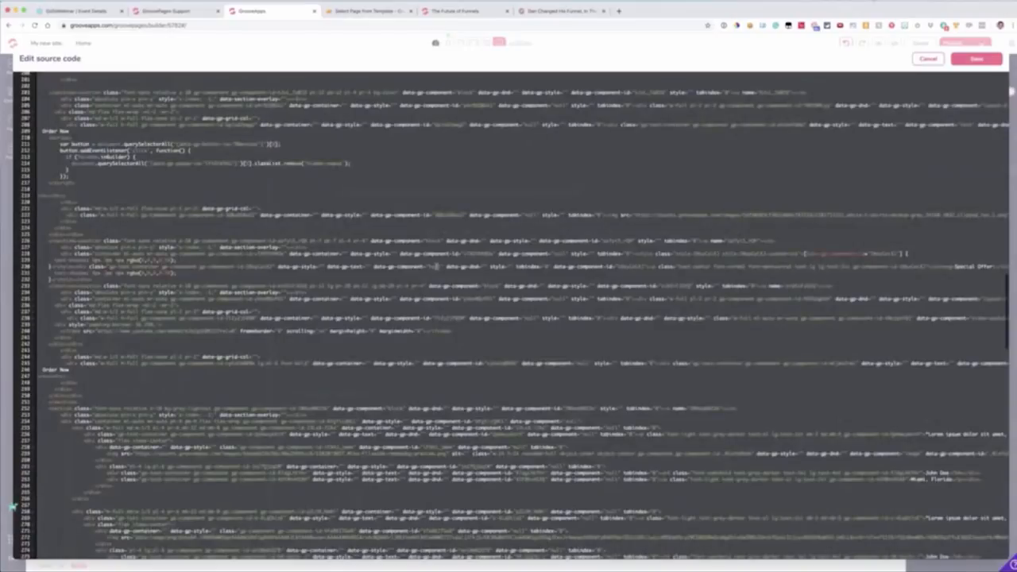
pyautogui.scroll(-10, 374, 269)
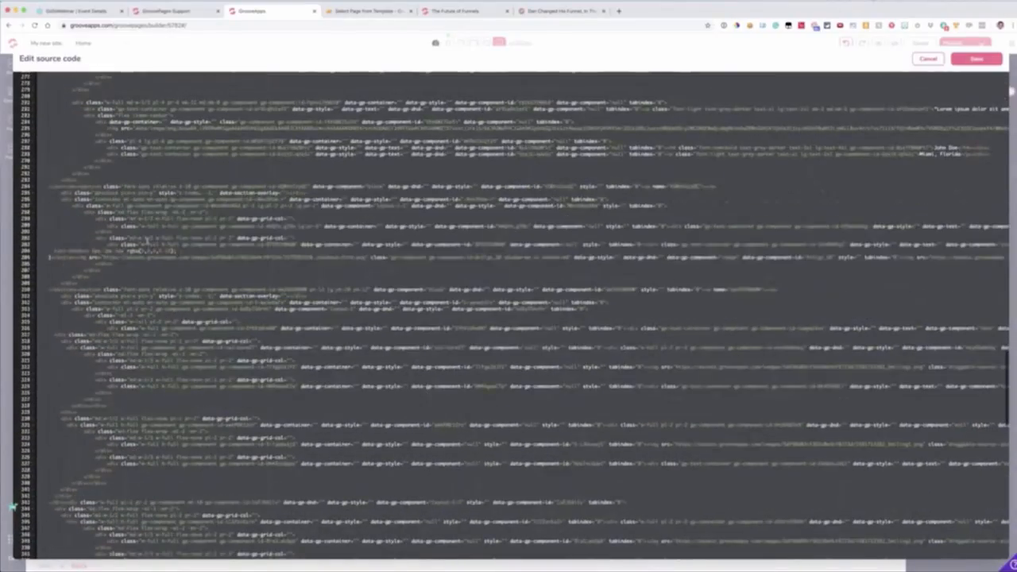
pyautogui.scroll(-15, 163, 220)
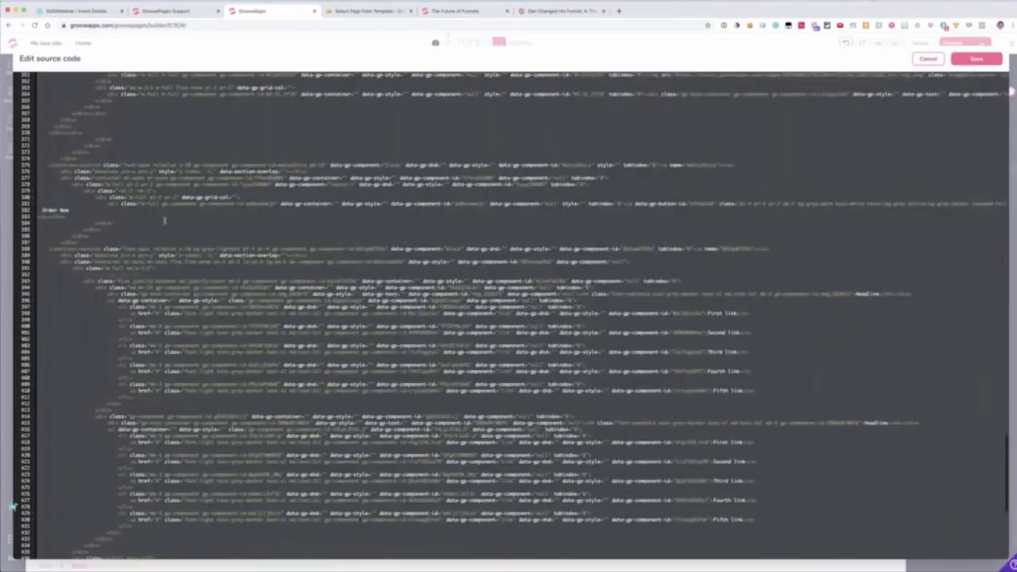
pyautogui.click(928, 58)
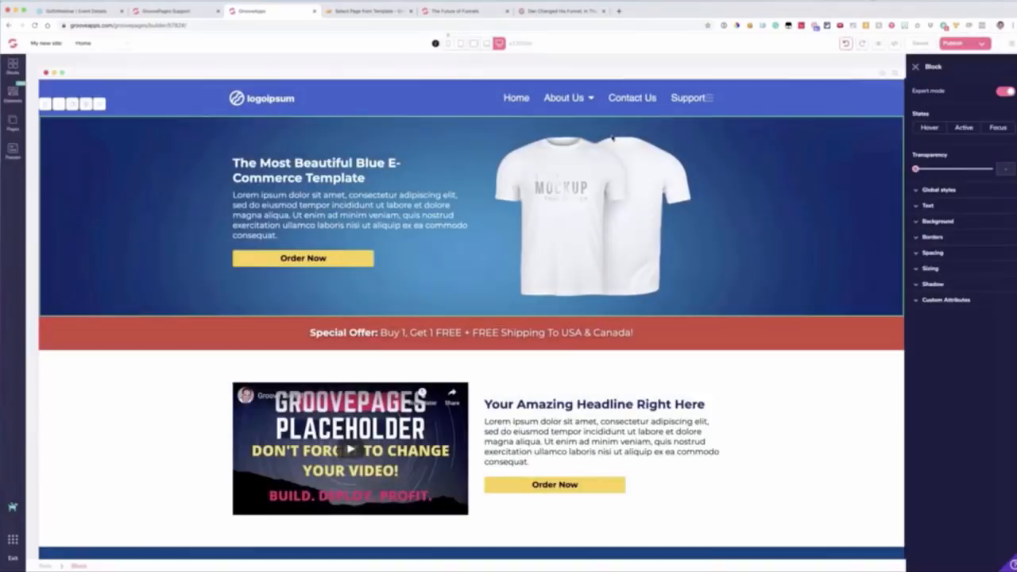
# Step: Look through the live omgfunnels.com page in a separate browser tab and close that tab
pyautogui.click(619, 11)
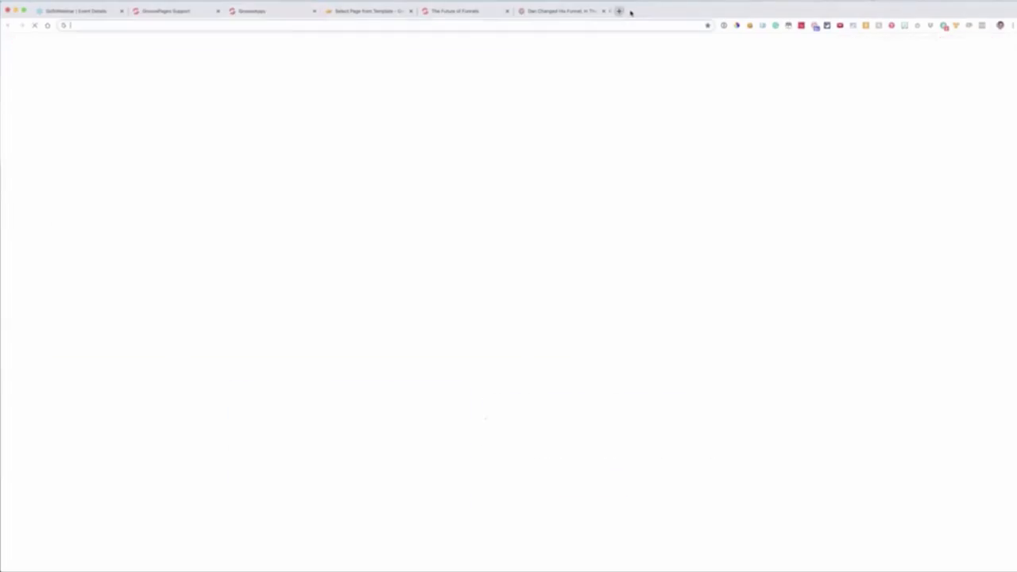
pyautogui.write('omg')
pyautogui.press('Return')
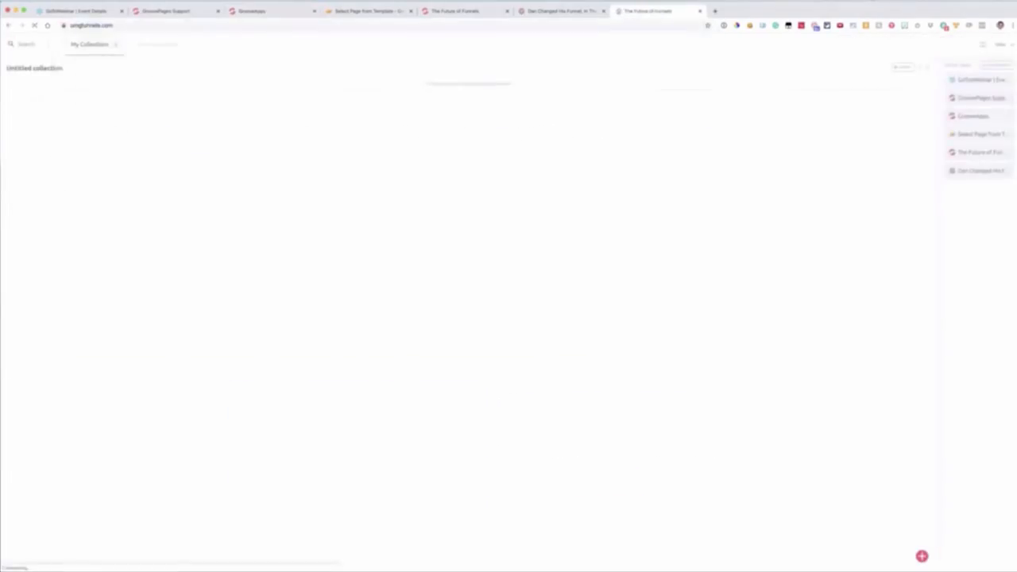
pyautogui.scroll(-3, 905, 168)
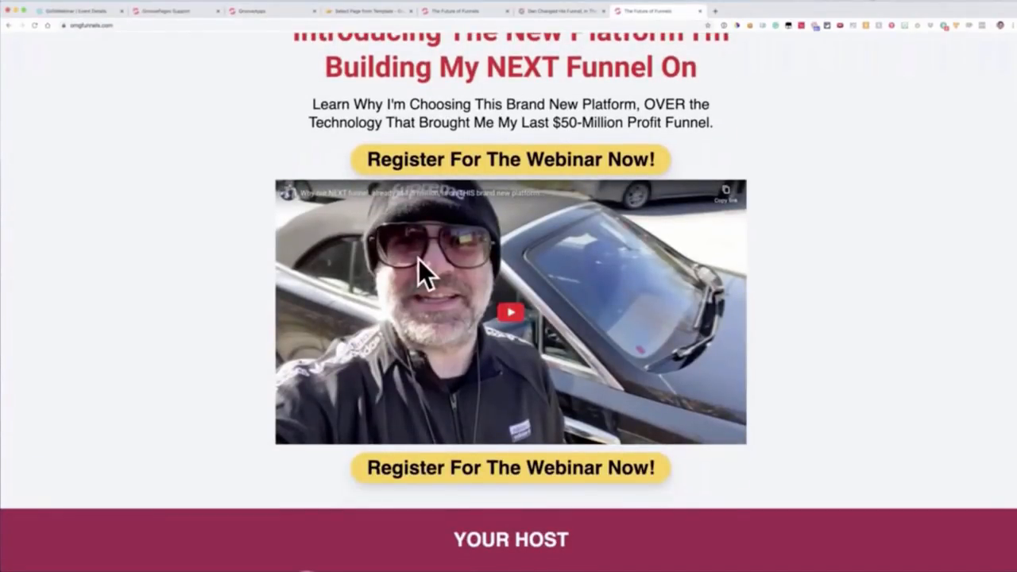
pyautogui.scroll(-15, 419, 259)
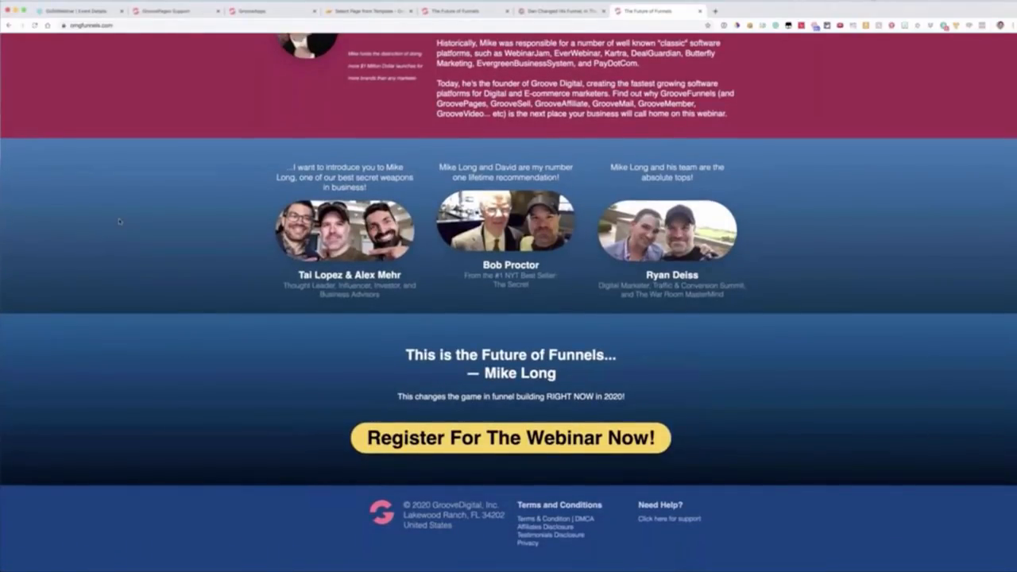
pyautogui.scroll(10, 119, 221)
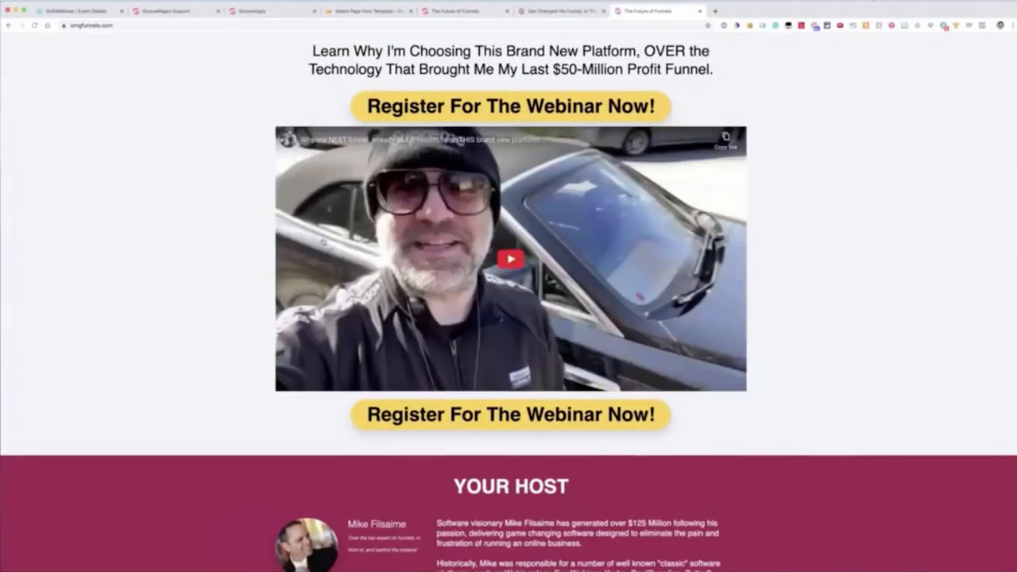
pyautogui.scroll(4, 152, 238)
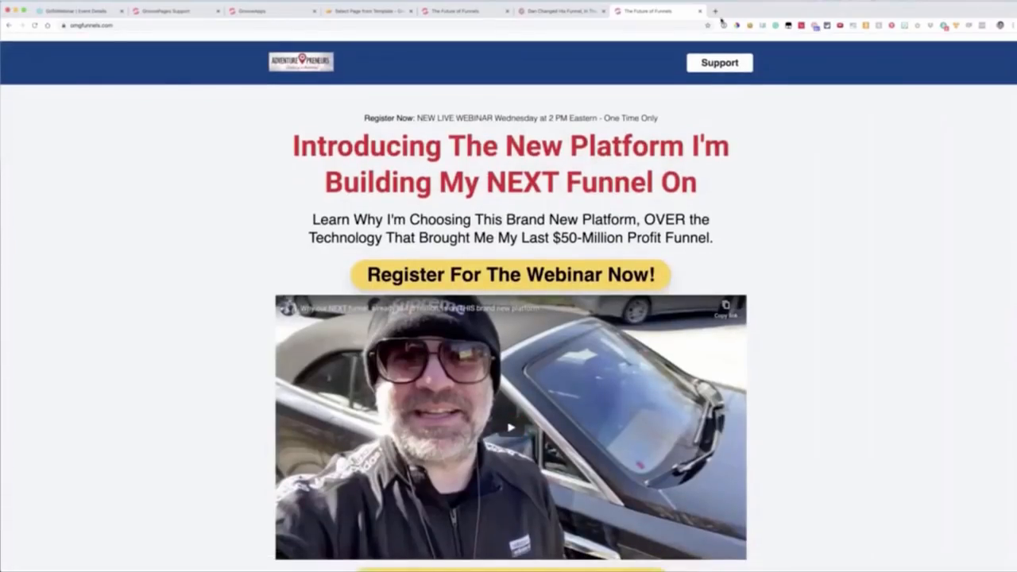
pyautogui.click(700, 11)
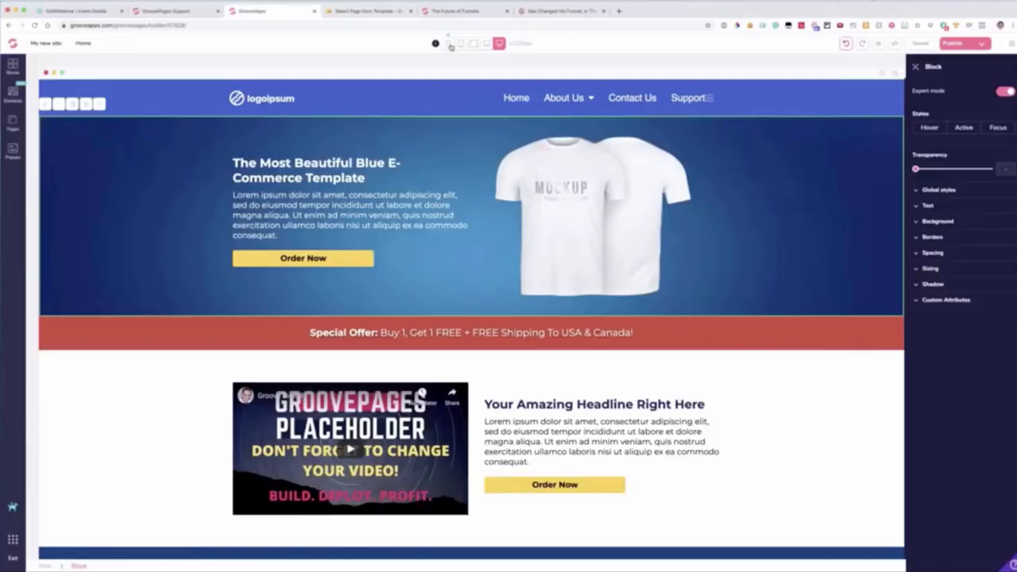
# Step: Collapse the expanded navigation menu in the phone layout and return to the large desktop layout
pyautogui.click(449, 45)
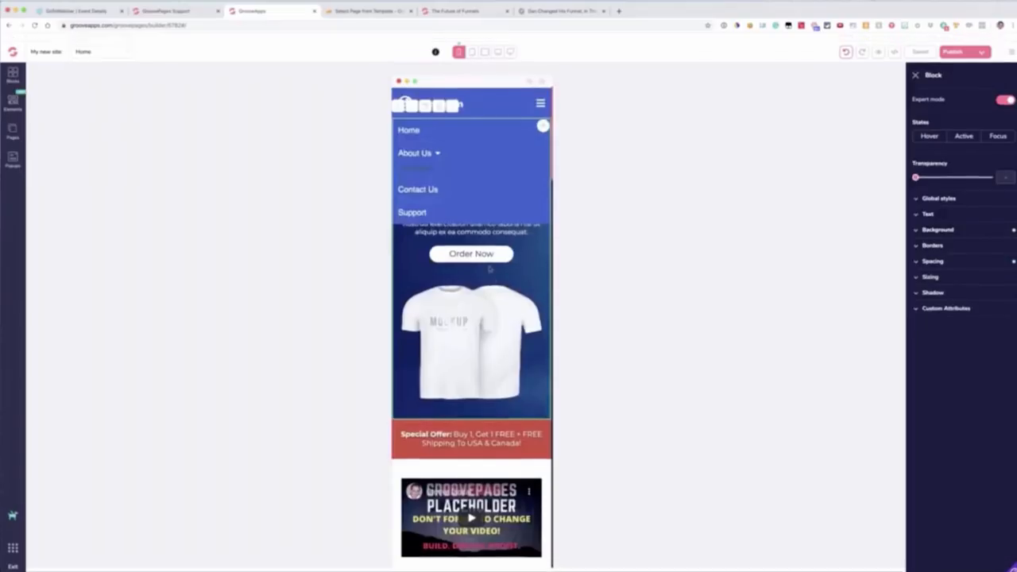
pyautogui.click(540, 95)
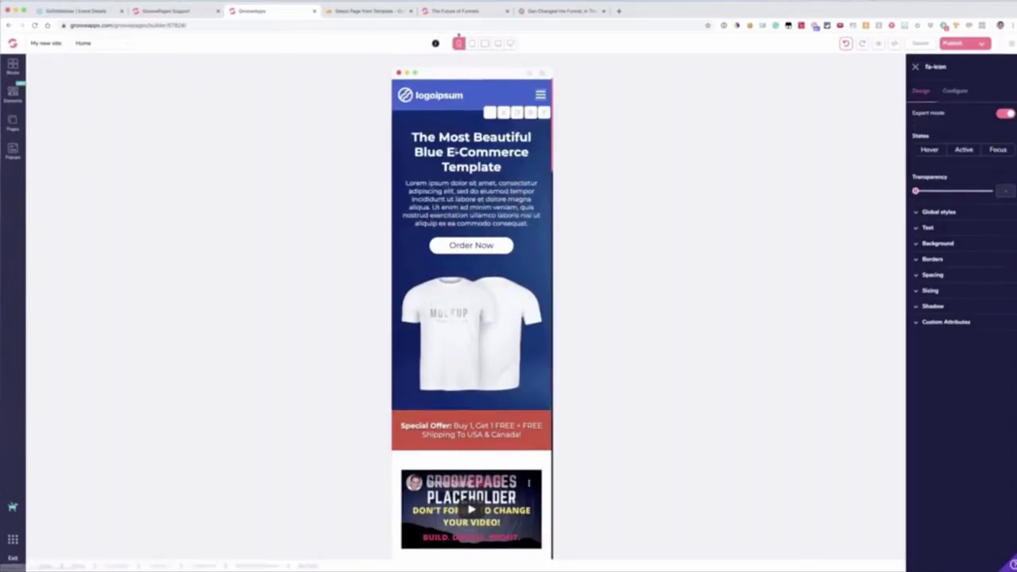
pyautogui.click(511, 45)
# Step: Set the hero headline's text size to 2xl in the phone layout
pyautogui.click(461, 162)
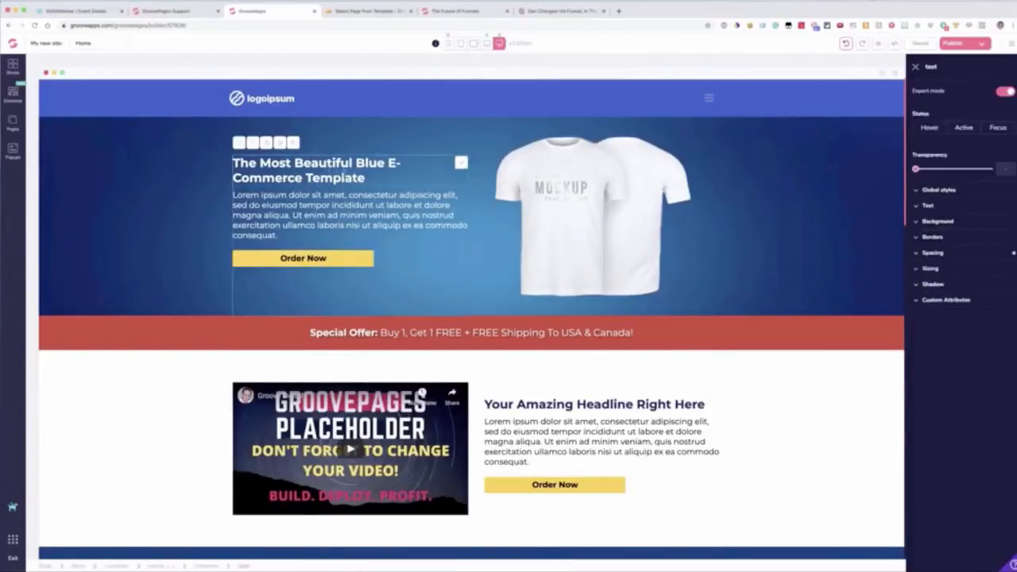
pyautogui.click(449, 44)
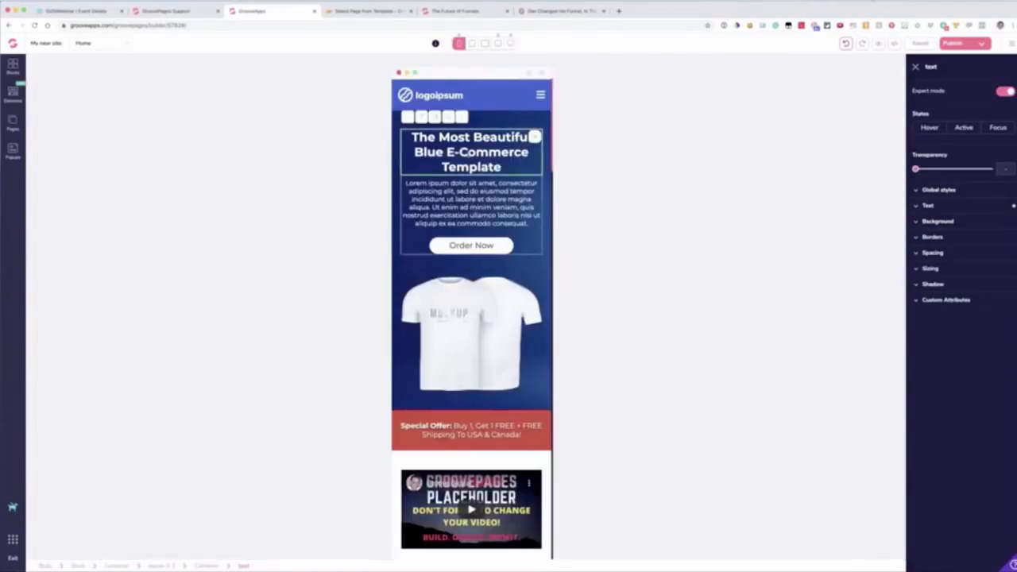
pyautogui.doubleClick(477, 163)
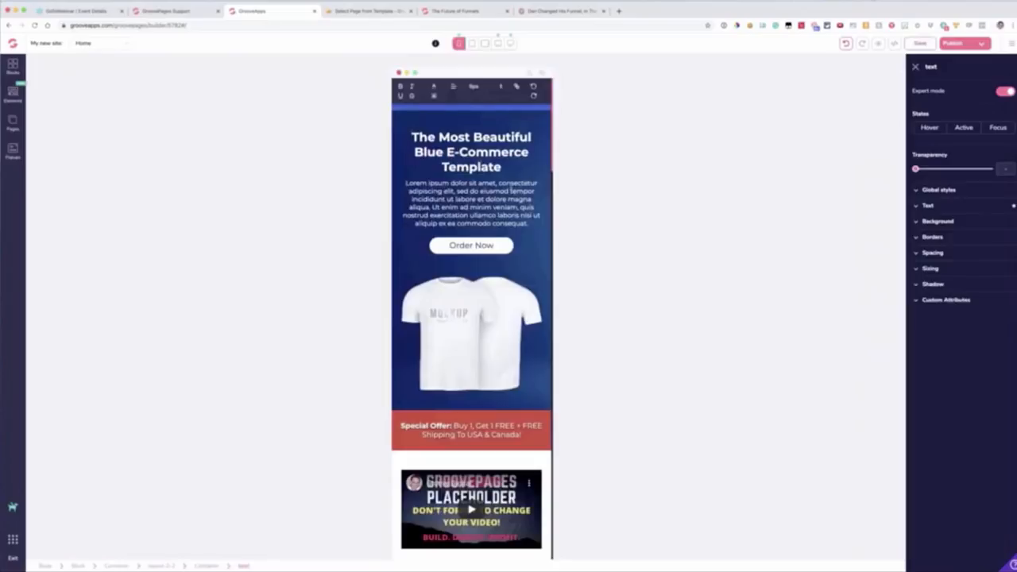
pyautogui.click(928, 206)
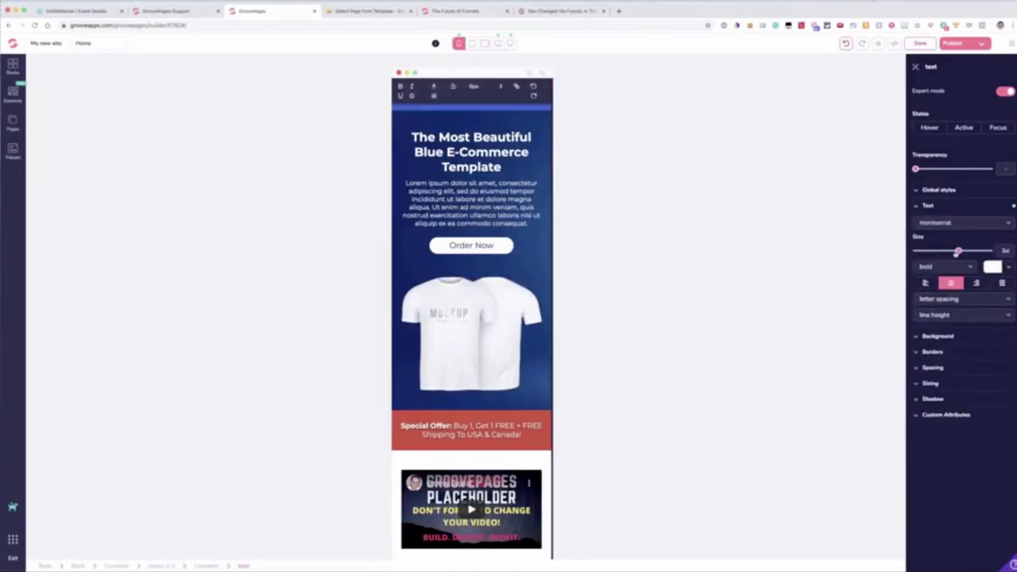
pyautogui.moveTo(958, 251); pyautogui.dragTo(952, 251)
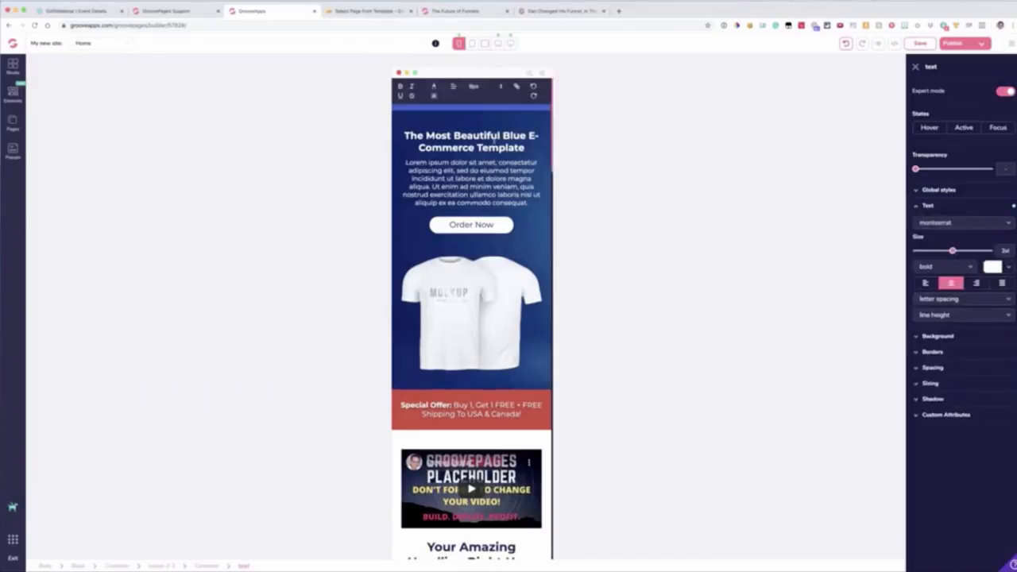
# Step: Compare the hero headline in the desktop and phone layouts, and set its text size to 4xl in the portrait tablet layout
pyautogui.click(511, 43)
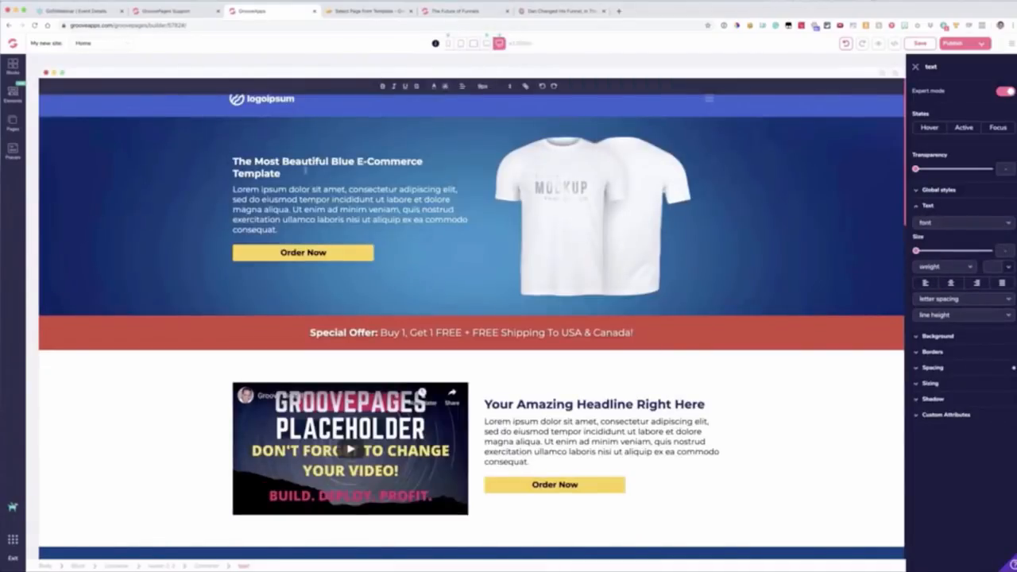
pyautogui.click(449, 44)
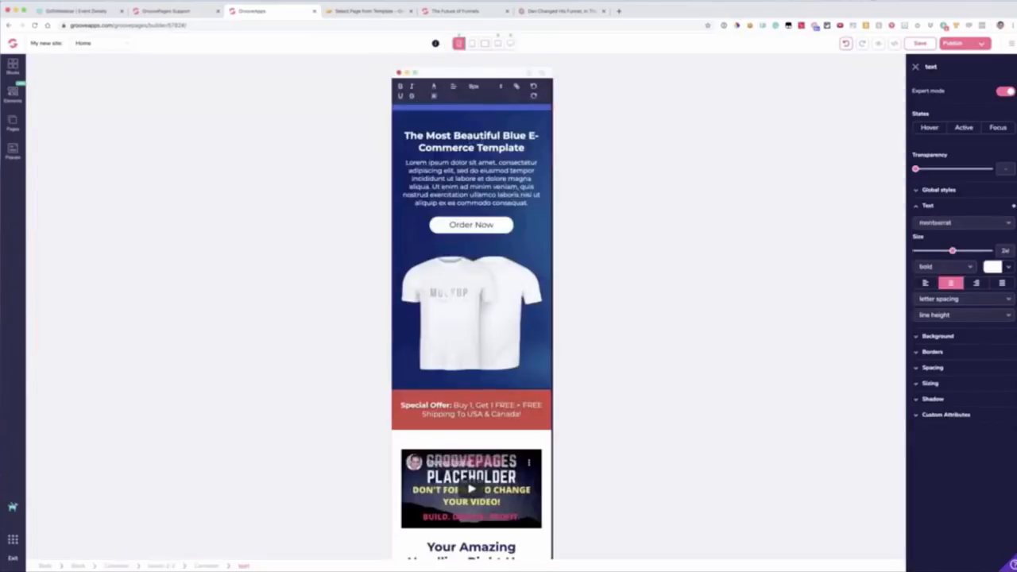
pyautogui.click(471, 43)
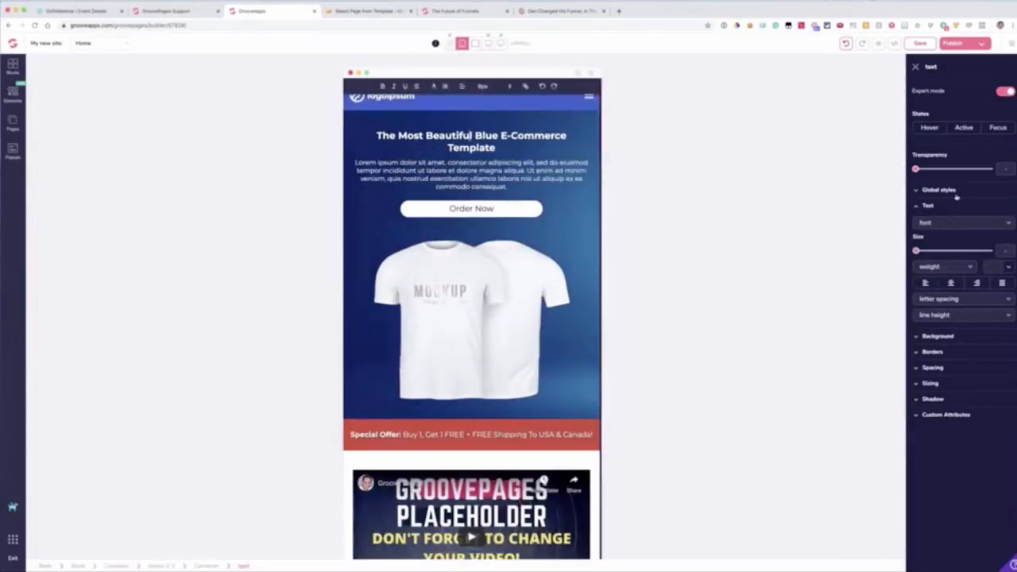
pyautogui.moveTo(921, 253); pyautogui.dragTo(965, 252)
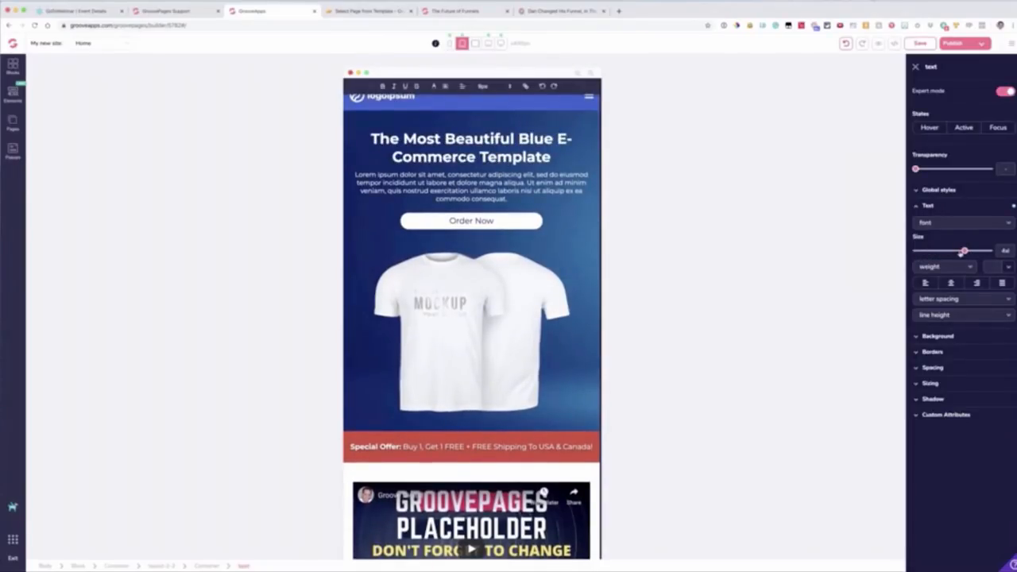
# Step: Set the hero headline's text size to 2xl in the landscape tablet layout
pyautogui.click(449, 43)
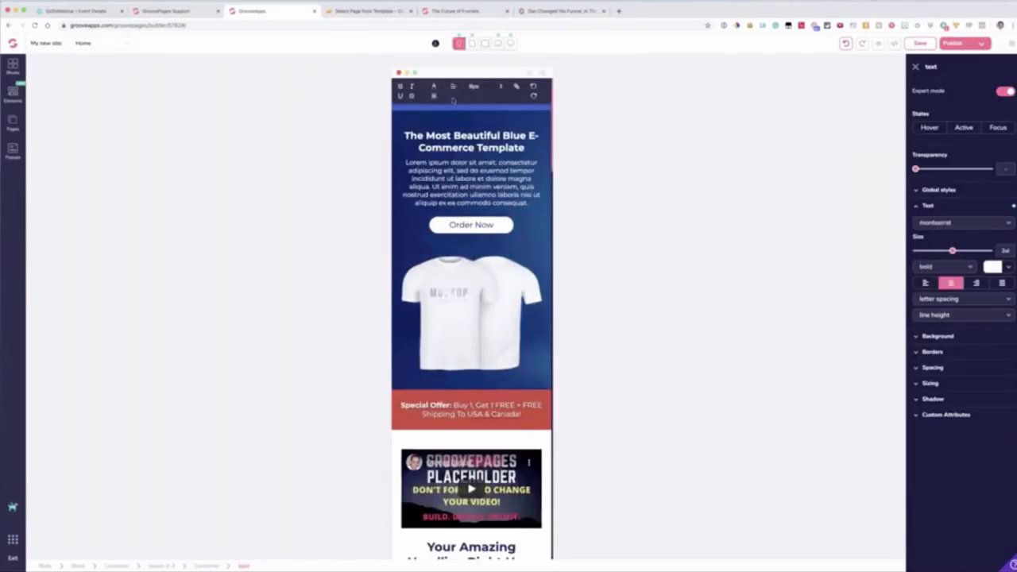
pyautogui.click(473, 43)
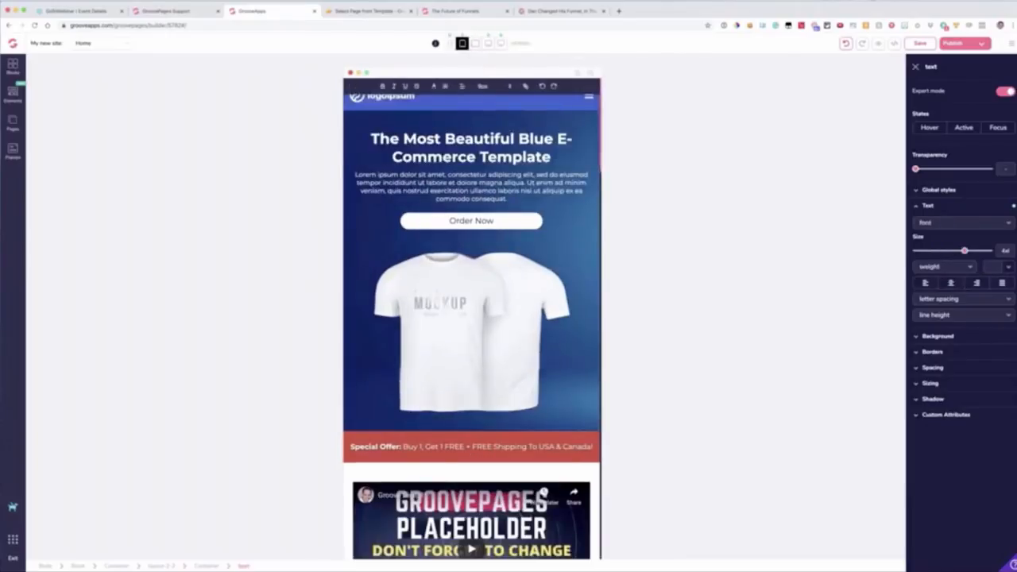
pyautogui.click(474, 44)
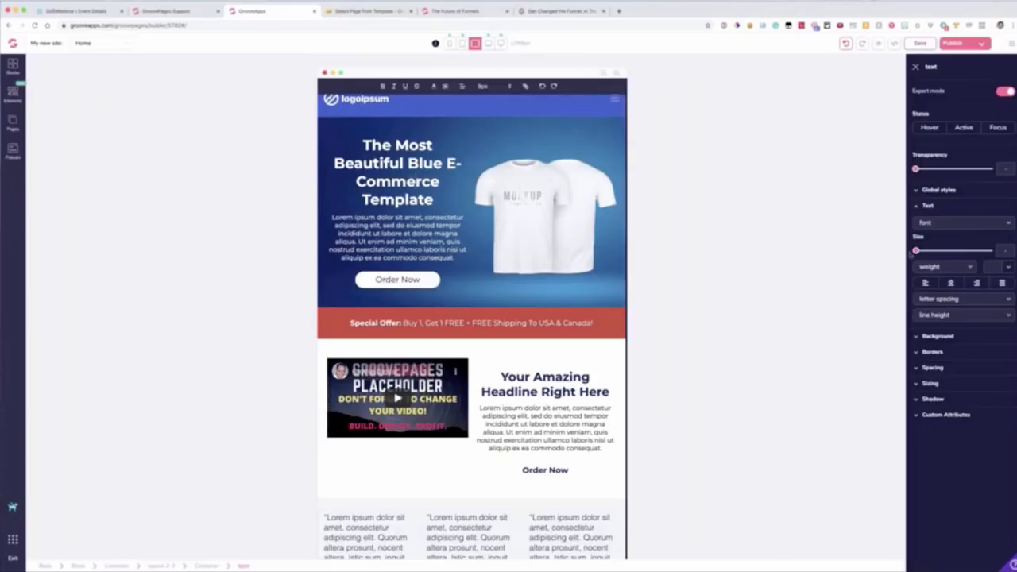
pyautogui.moveTo(918, 251); pyautogui.dragTo(952, 250)
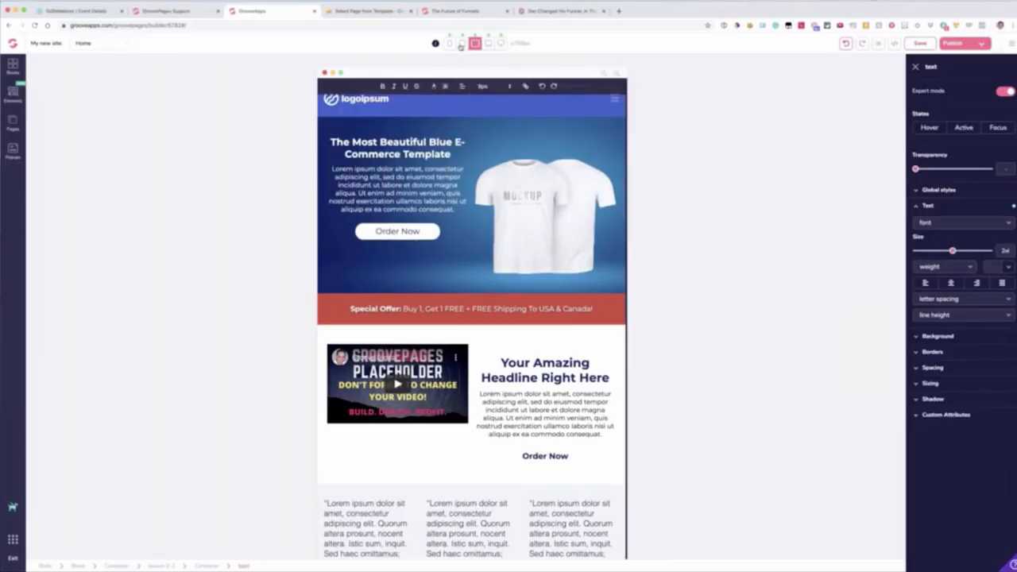
# Step: Set the hero headline's text size to 4xl in the laptop layout and center-align it
pyautogui.click(462, 44)
pyautogui.click(488, 44)
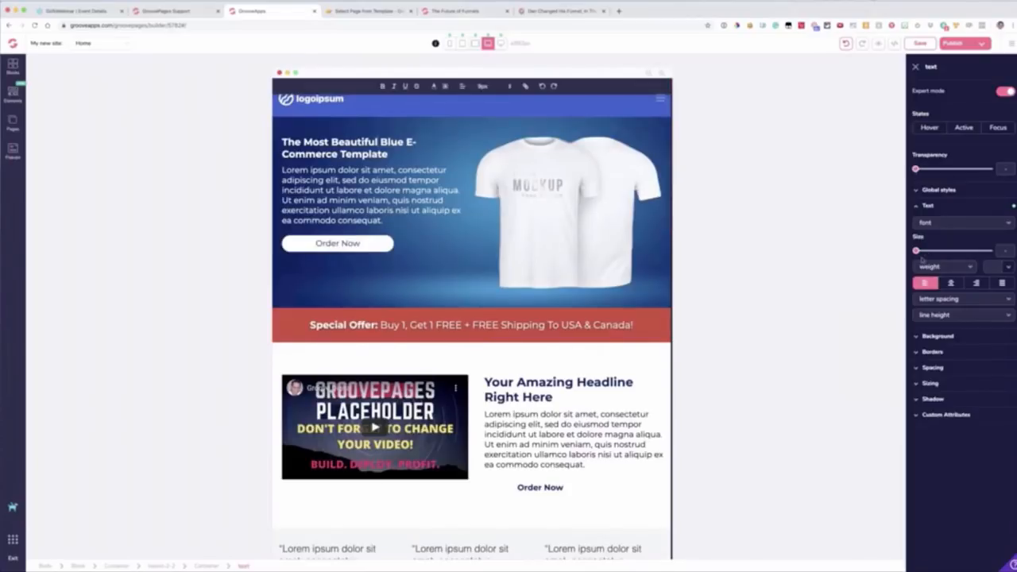
pyautogui.moveTo(917, 251); pyautogui.dragTo(964, 253)
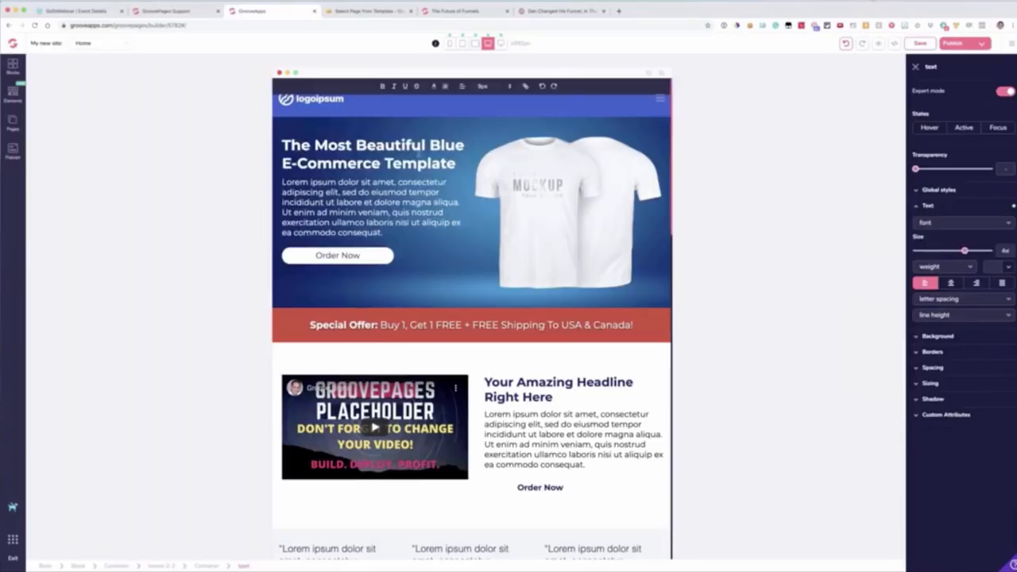
pyautogui.click(463, 88)
pyautogui.click(462, 105)
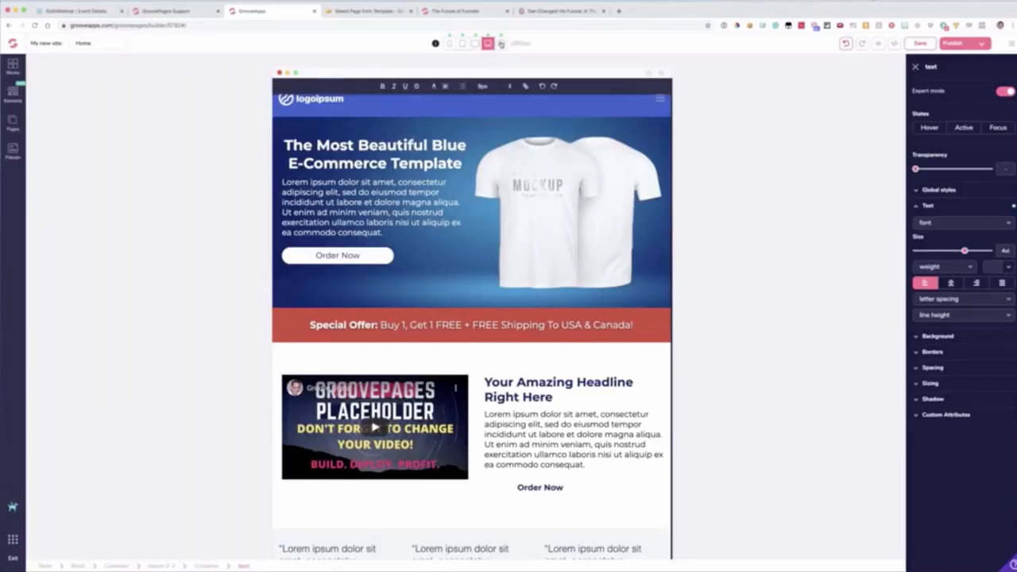
# Step: Review the hero headline's size and alignment across the phone, tablet, laptop and large desktop layouts
pyautogui.click(500, 44)
pyautogui.click(450, 44)
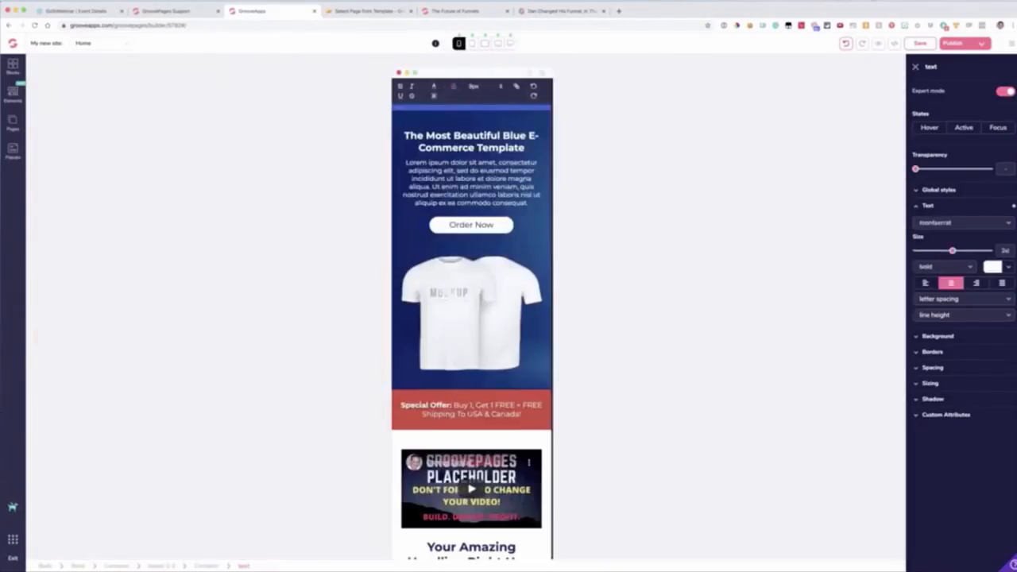
pyautogui.click(474, 44)
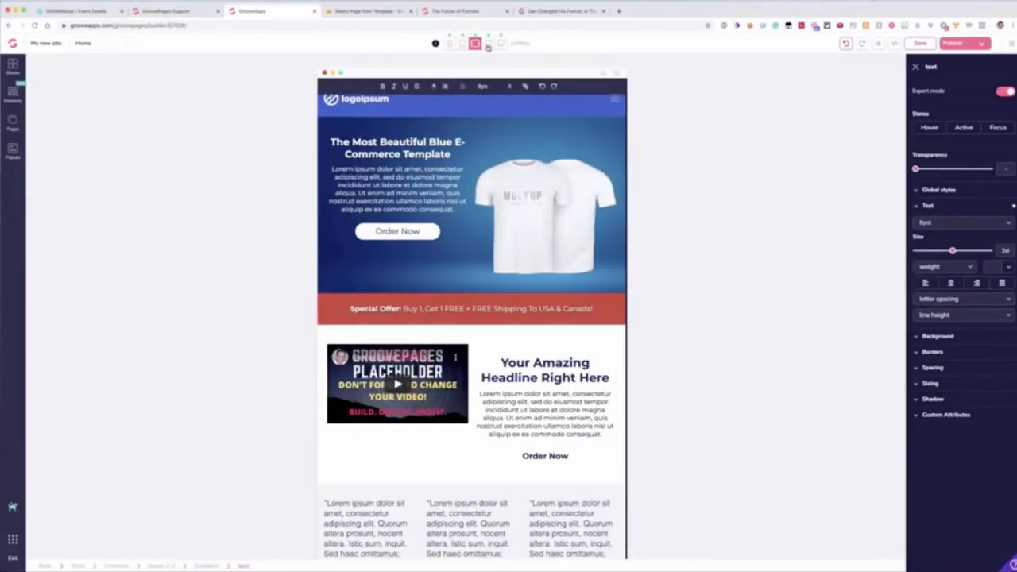
pyautogui.click(488, 45)
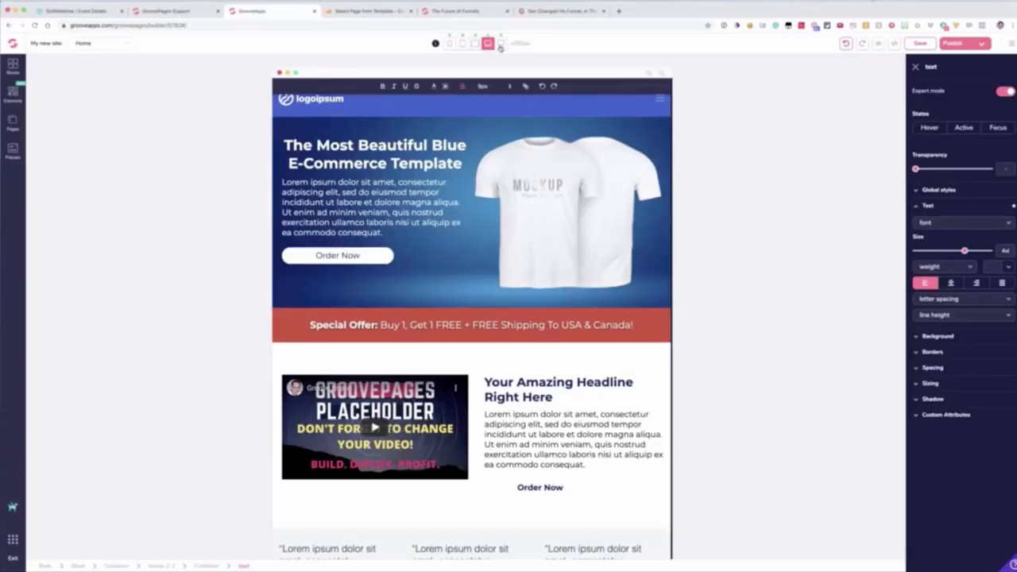
pyautogui.click(500, 44)
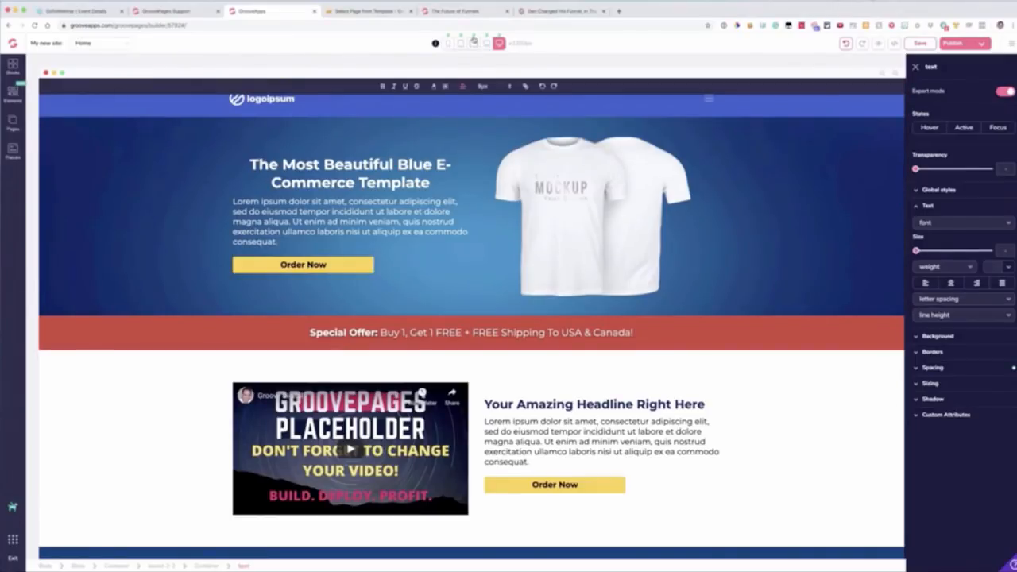
pyautogui.doubleClick(531, 46)
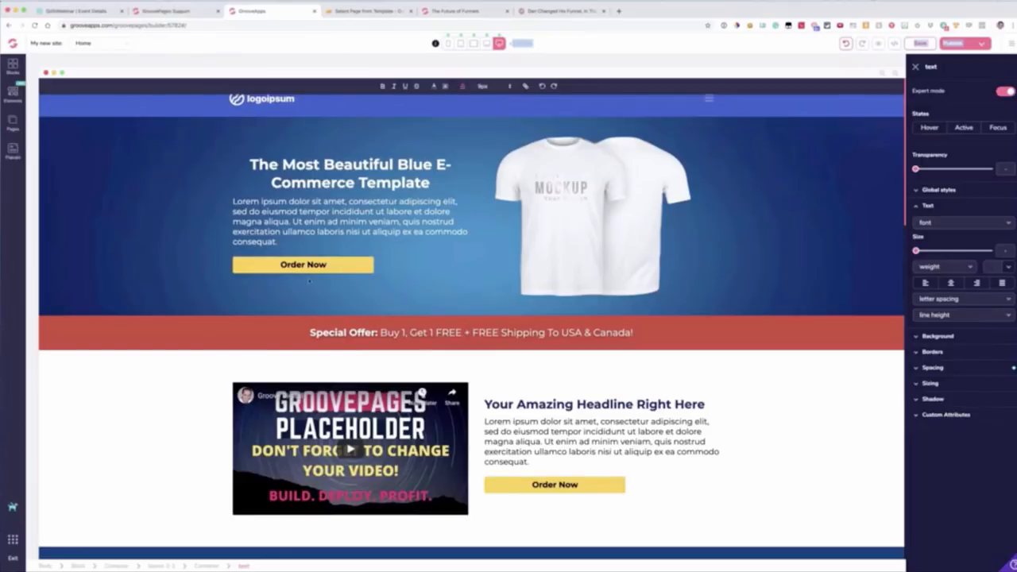
# Step: Insert the wireframe block with a phone mockup, headline and two buttons between the hero and the special offer bar
pyautogui.click(12, 71)
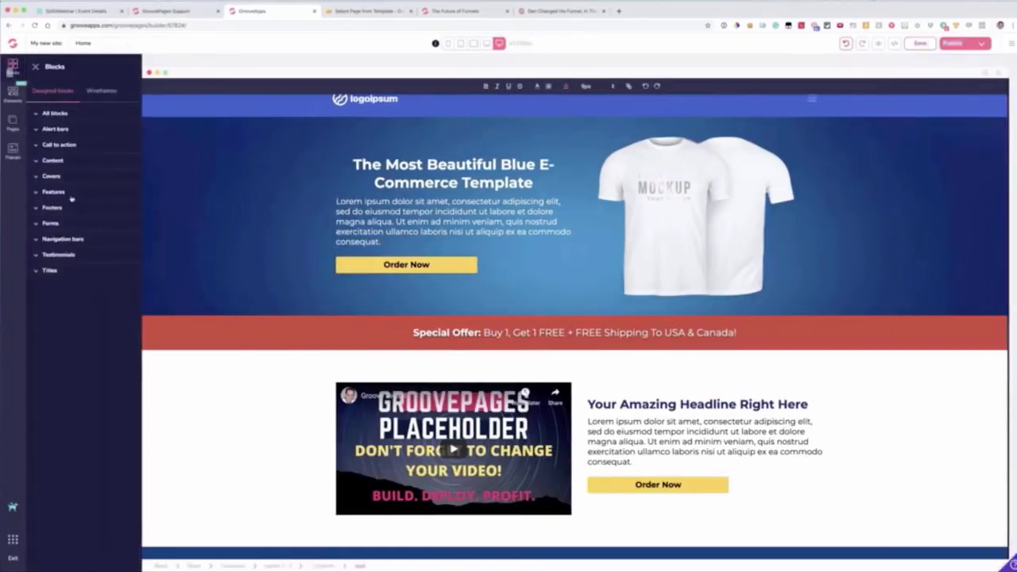
pyautogui.click(101, 91)
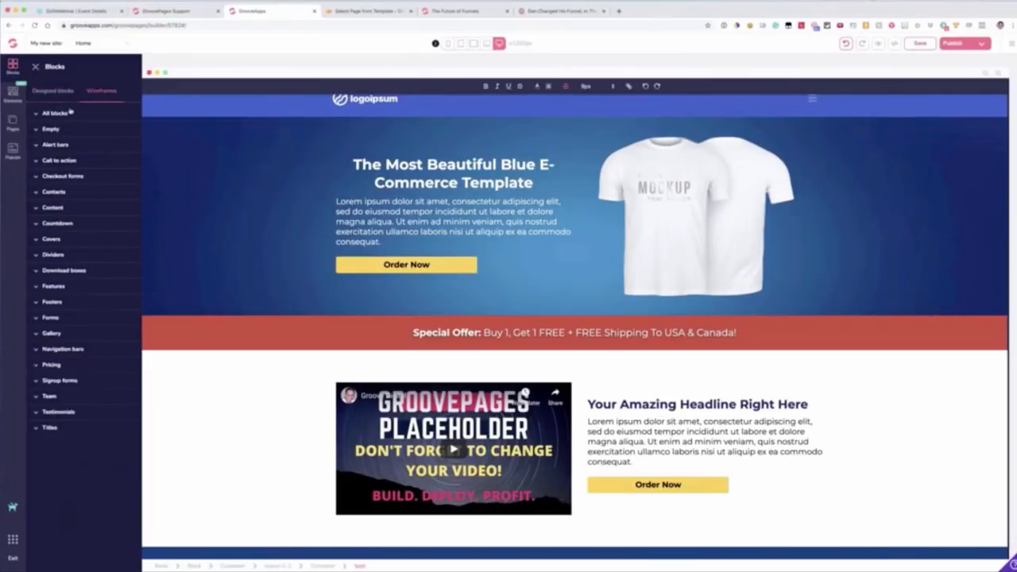
pyautogui.click(69, 113)
pyautogui.scroll(-5, 107, 199)
pyautogui.scroll(-2, 105, 204)
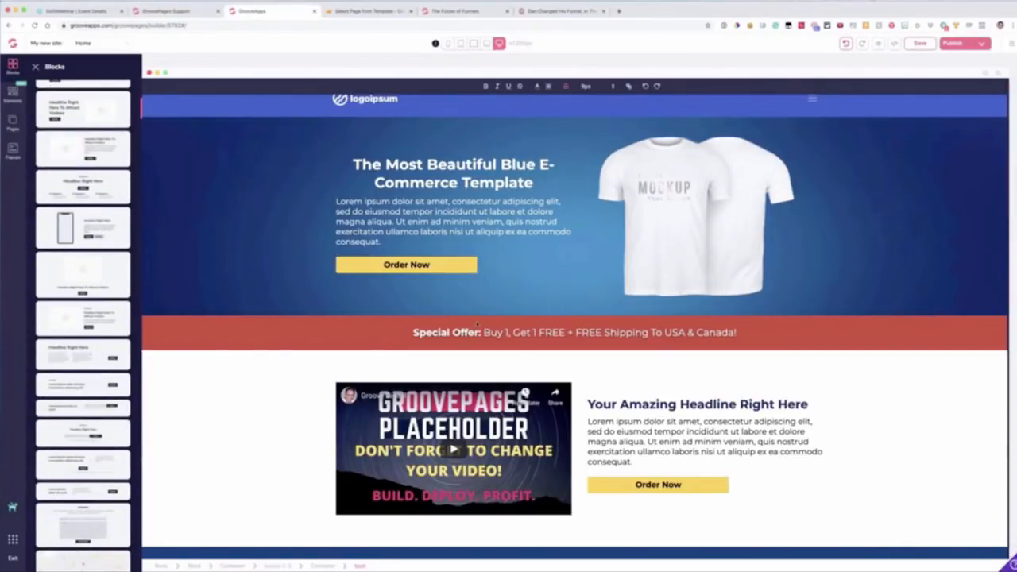
pyautogui.moveTo(82, 222); pyautogui.dragTo(445, 334)
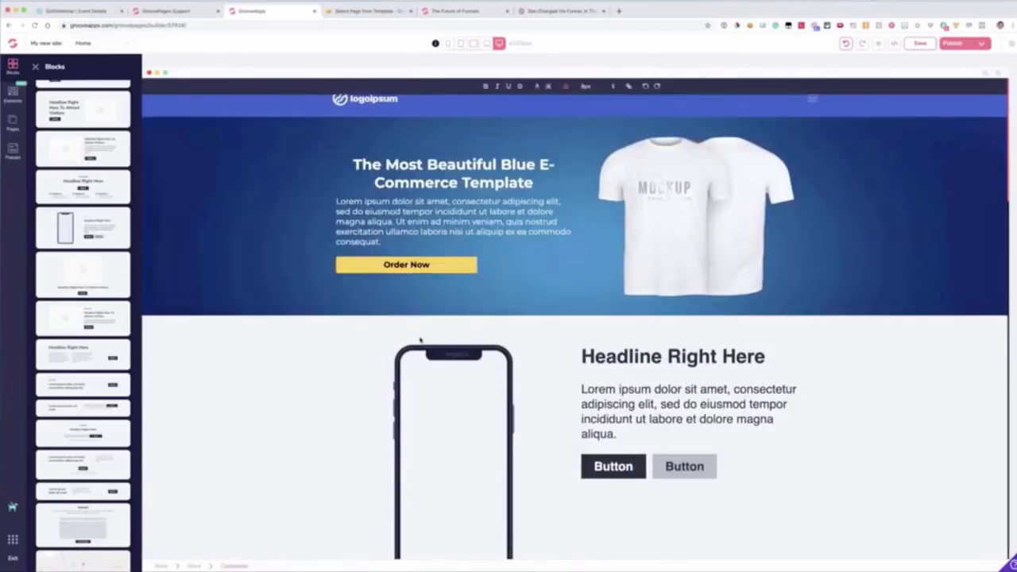
pyautogui.scroll(-2, 418, 341)
pyautogui.click(448, 328)
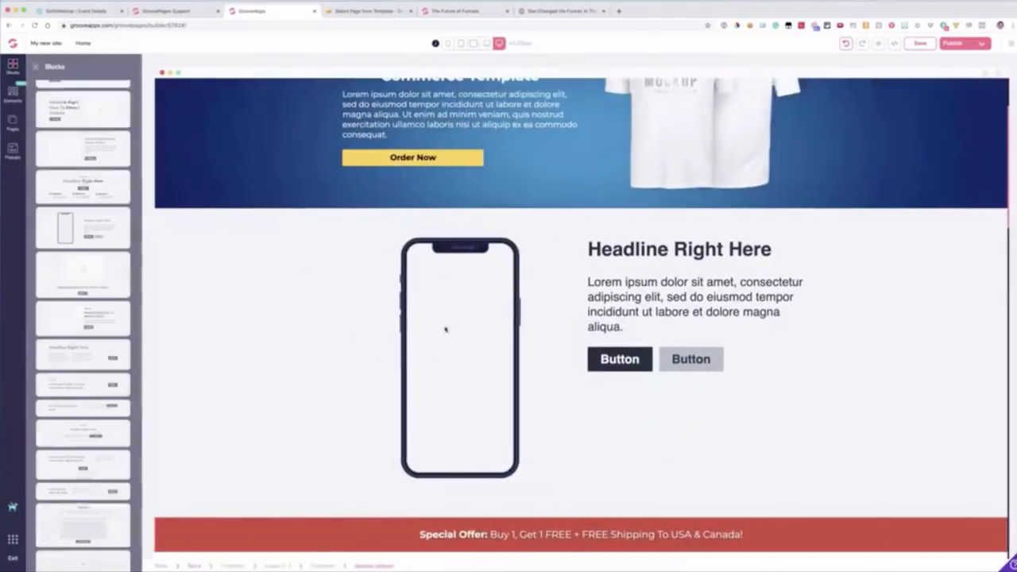
pyautogui.click(12, 65)
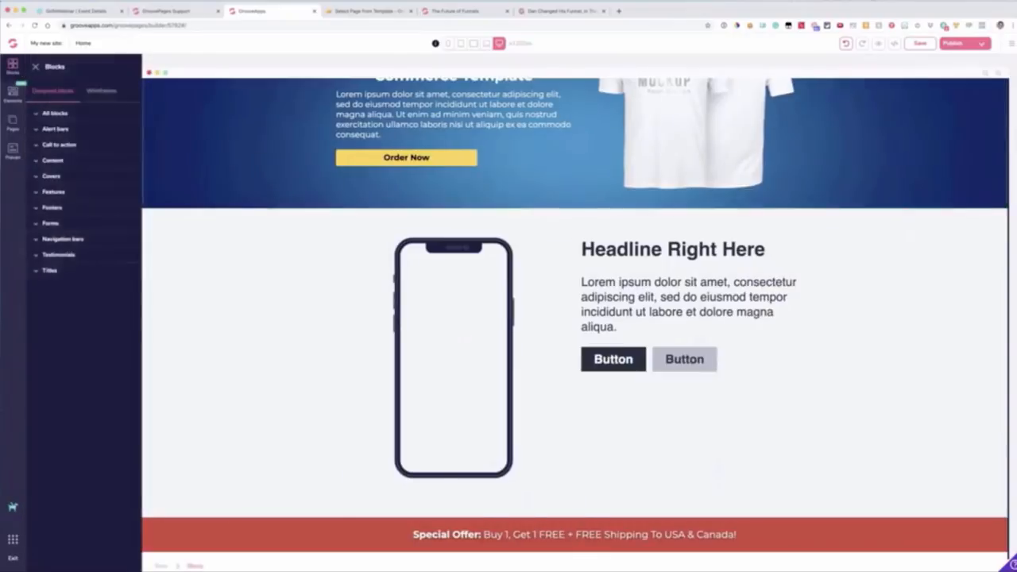
pyautogui.click(13, 93)
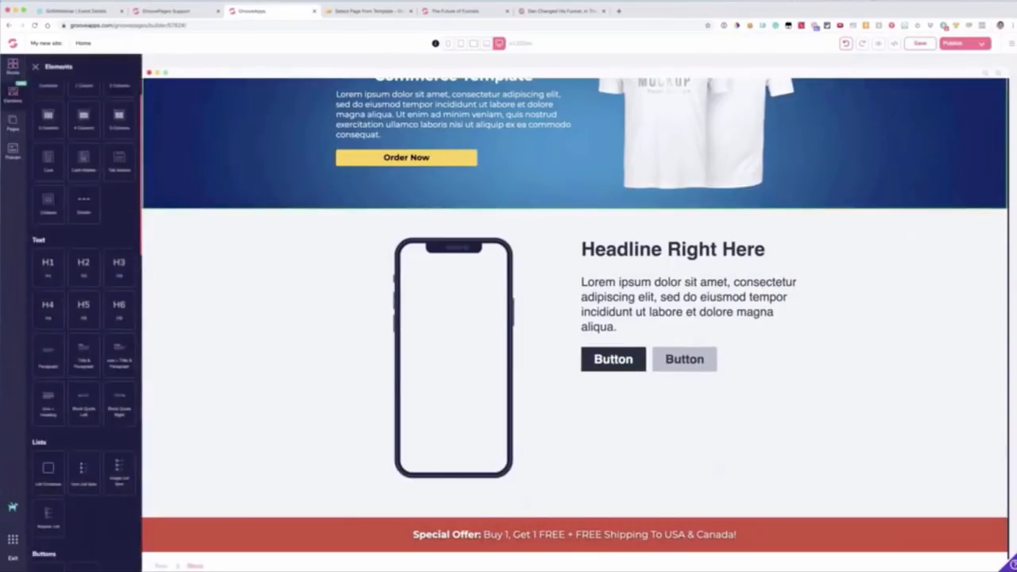
pyautogui.scroll(-8, 89, 230)
pyautogui.scroll(-5, 90, 230)
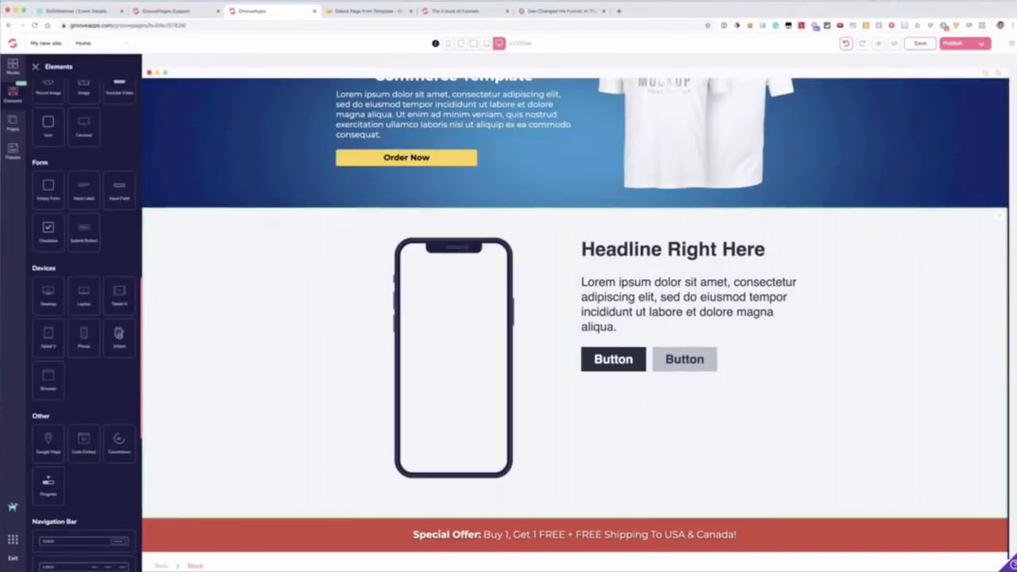
# Step: Fill the phone mockup's screen with the red sports car picture from the image library
pyautogui.click(417, 322)
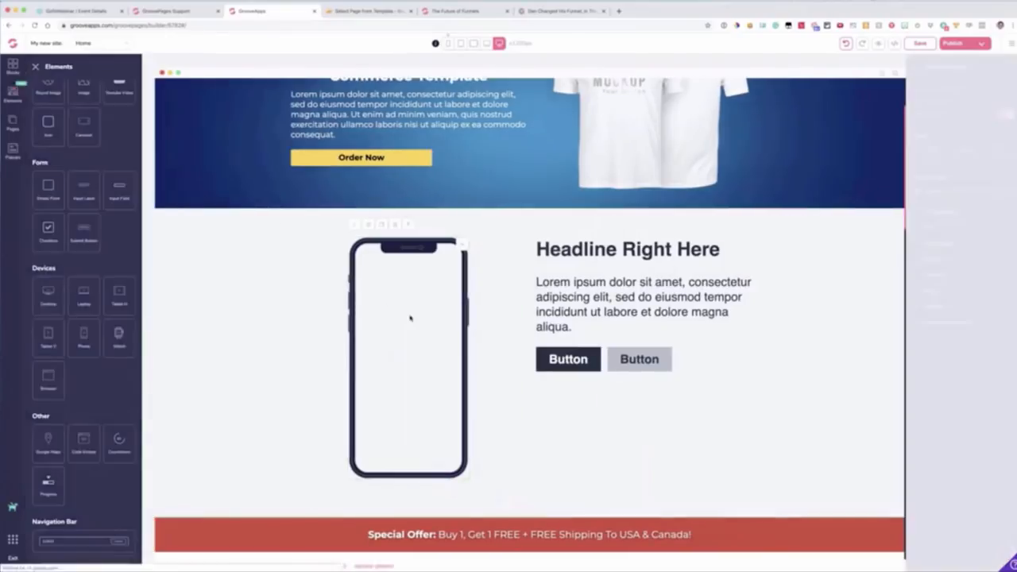
pyautogui.click(956, 89)
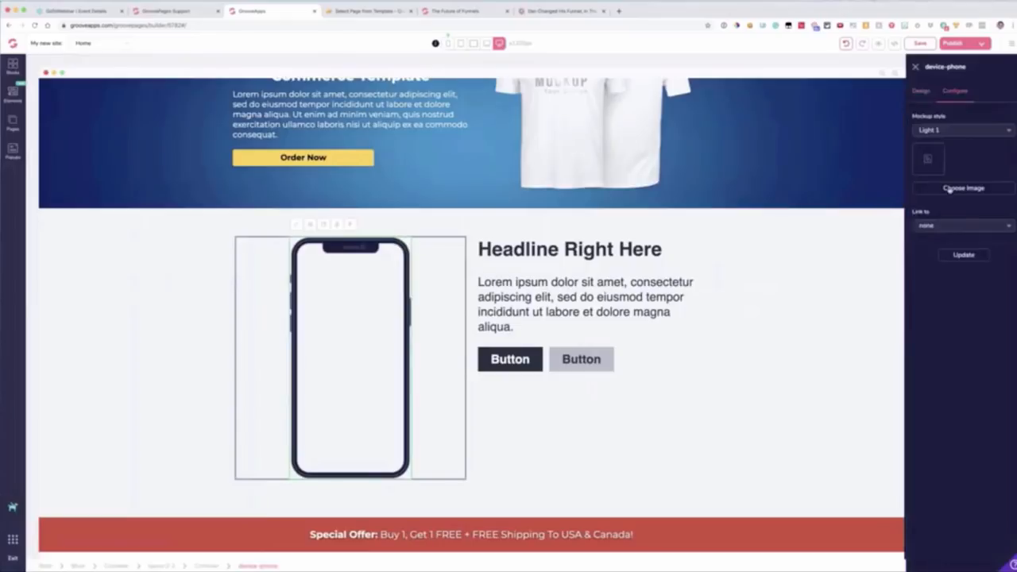
pyautogui.click(945, 132)
pyautogui.click(940, 193)
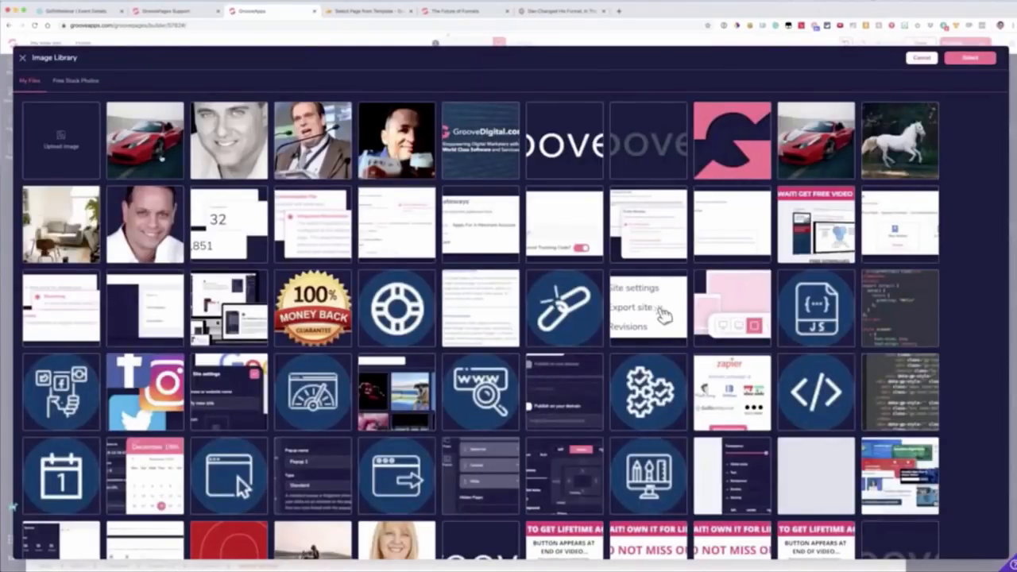
pyautogui.click(162, 158)
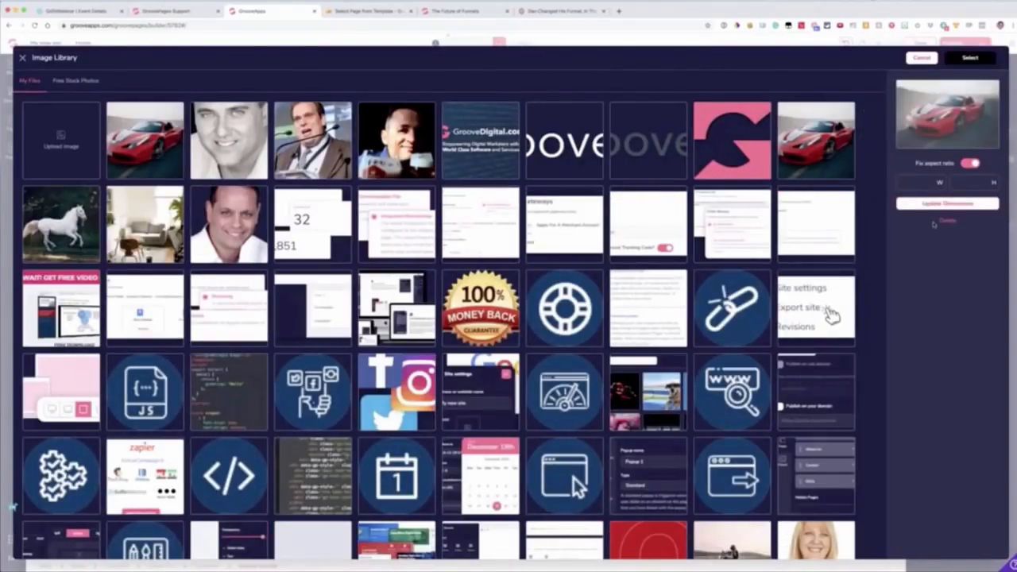
pyautogui.click(969, 57)
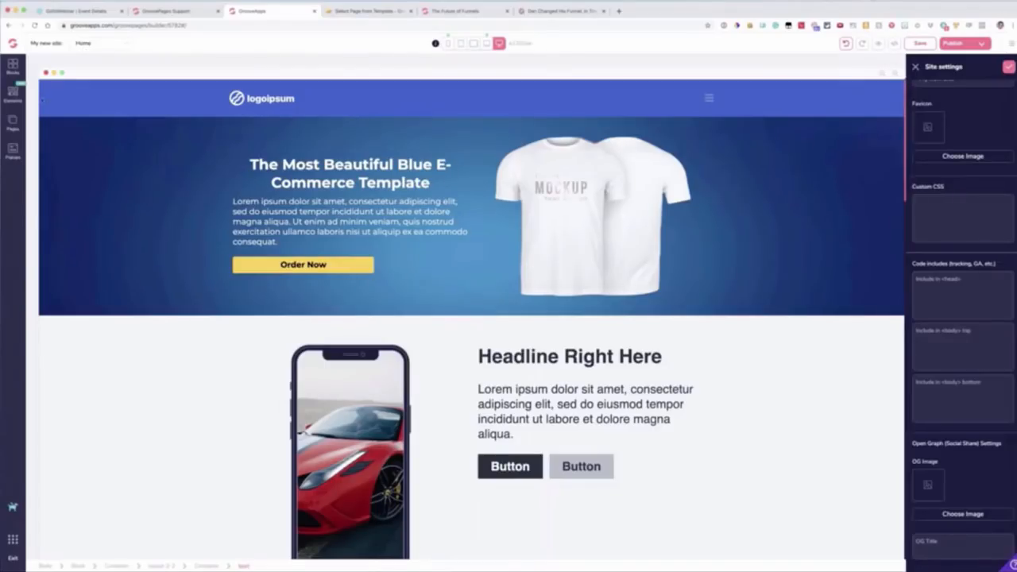
# Step: Open the Home page's settings and review its title, meta, custom CSS and head and body code fields
pyautogui.click(13, 122)
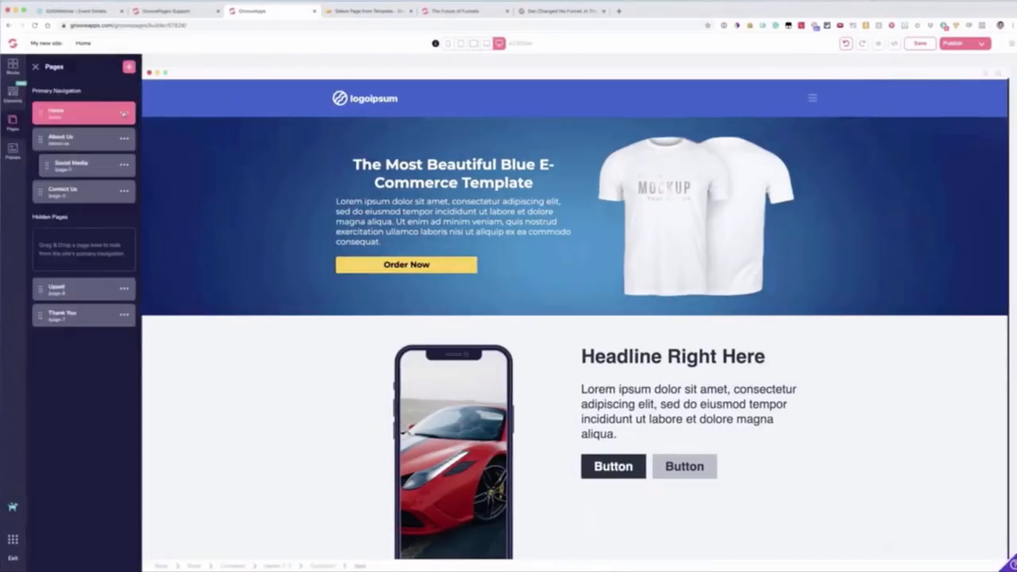
pyautogui.click(123, 113)
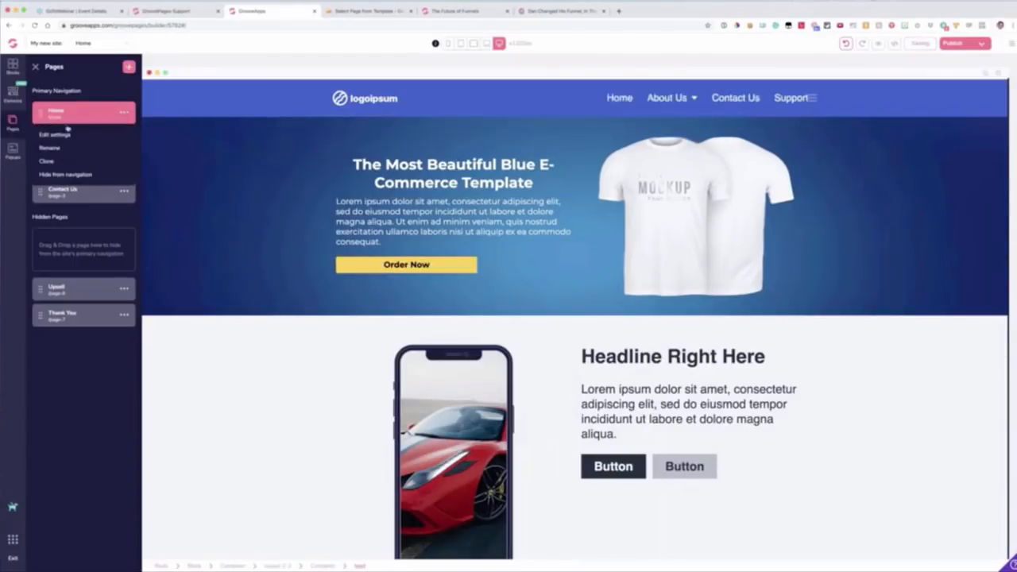
pyautogui.click(104, 139)
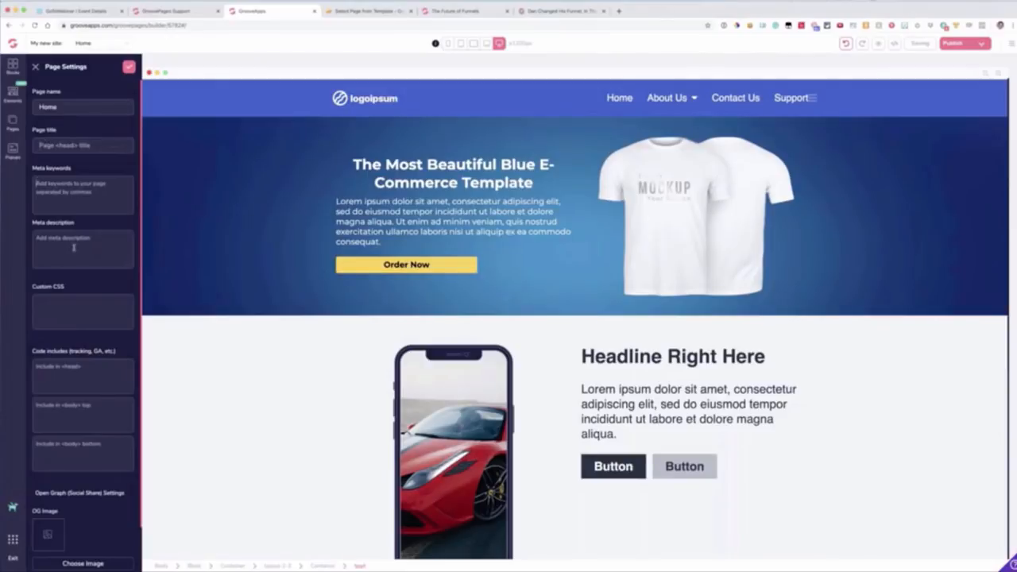
pyautogui.scroll(-2, 78, 303)
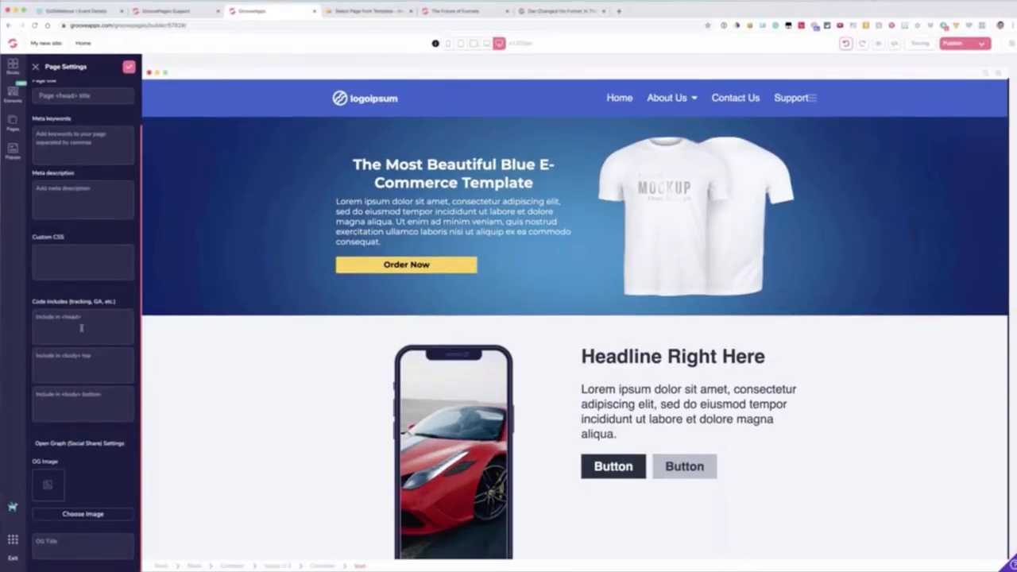
pyautogui.click(93, 322)
pyautogui.click(96, 363)
pyautogui.click(105, 393)
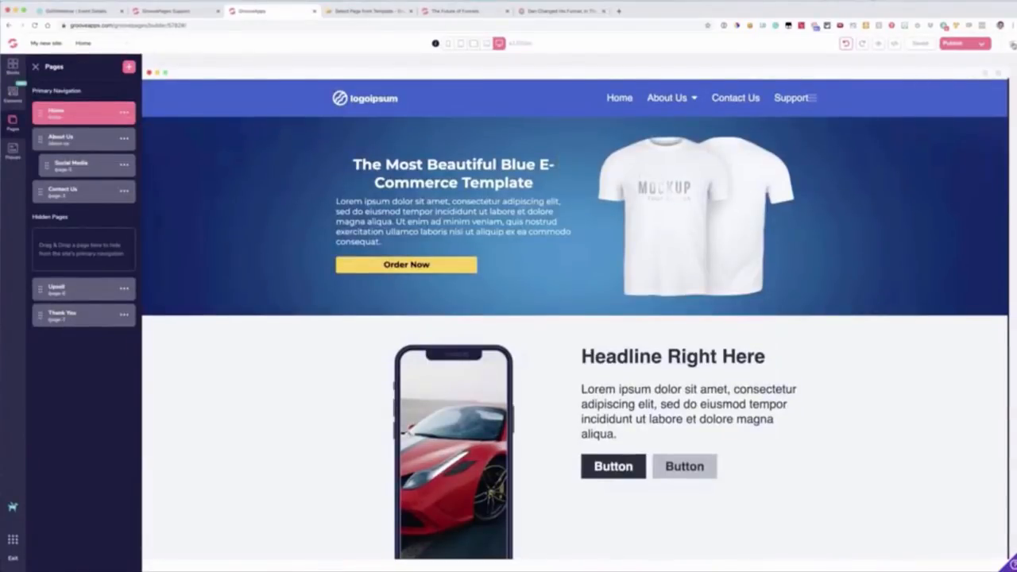
# Step: Review the integration types available for a new integration, and return to the page builder without adding one
pyautogui.click(1011, 44)
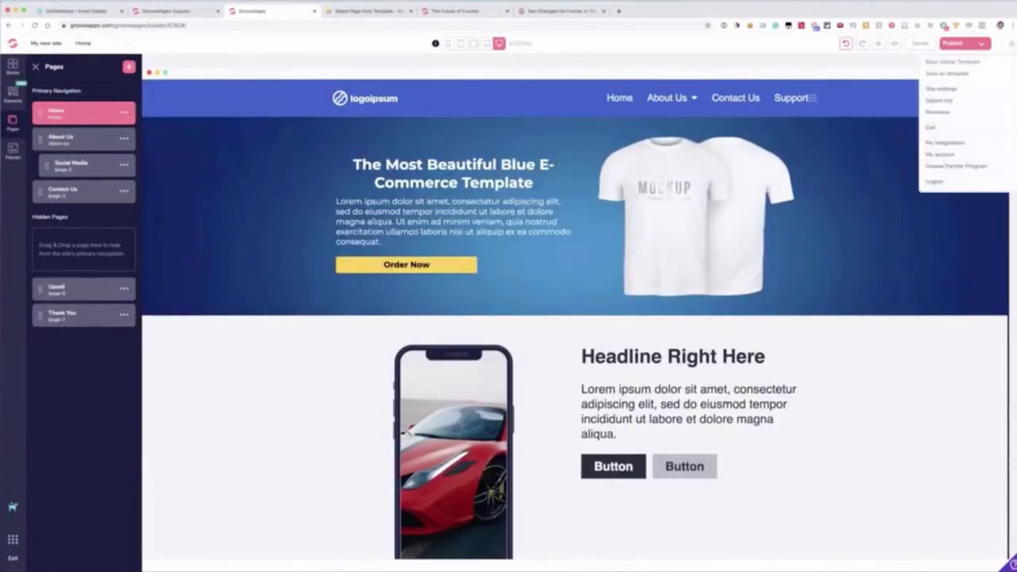
pyautogui.click(935, 143)
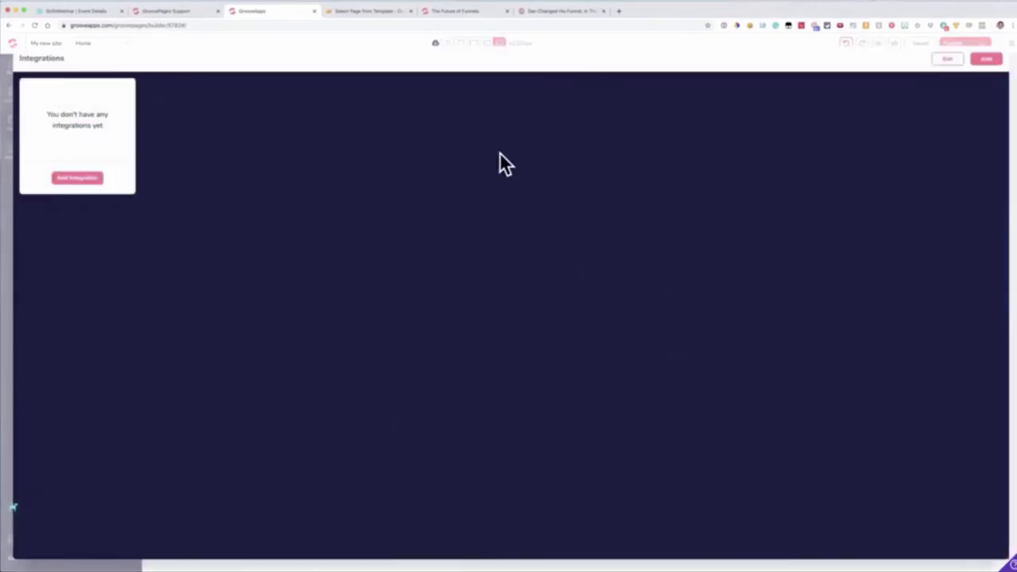
pyautogui.click(70, 180)
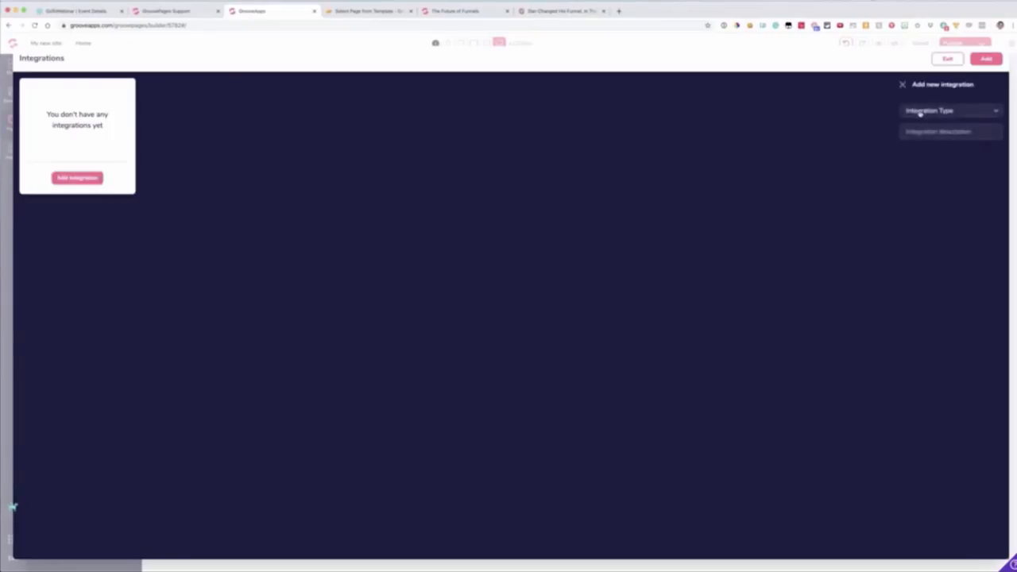
pyautogui.click(920, 113)
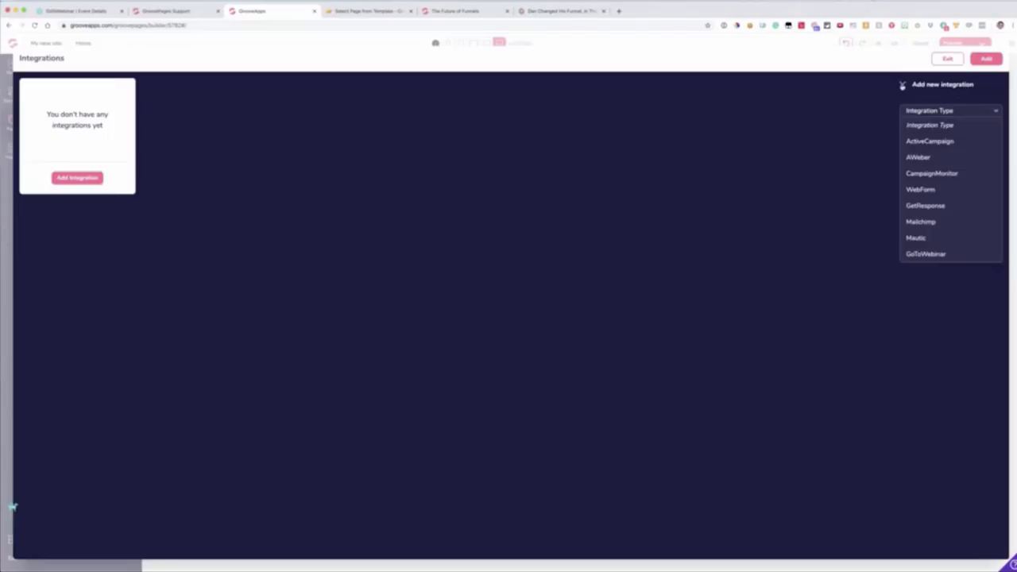
pyautogui.click(902, 85)
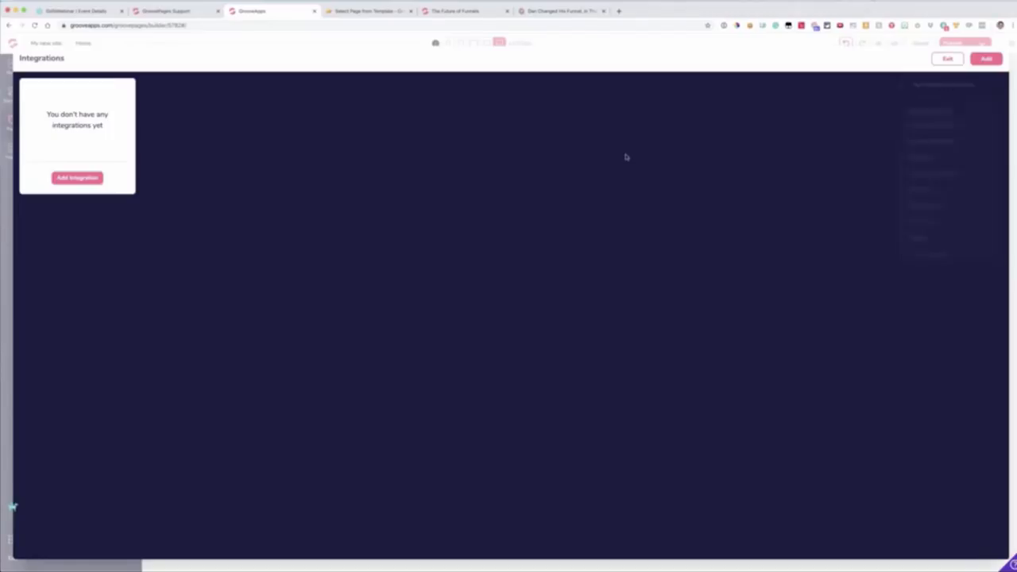
pyautogui.click(945, 65)
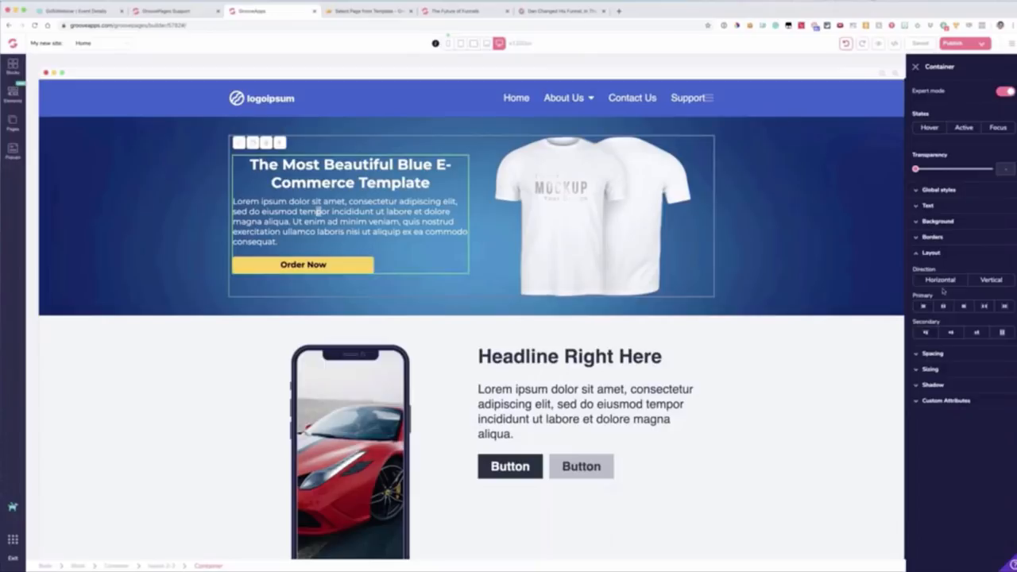
# Step: Insert an empty five-column wireframe block between the hero and the phone mockup section
pyautogui.click(398, 136)
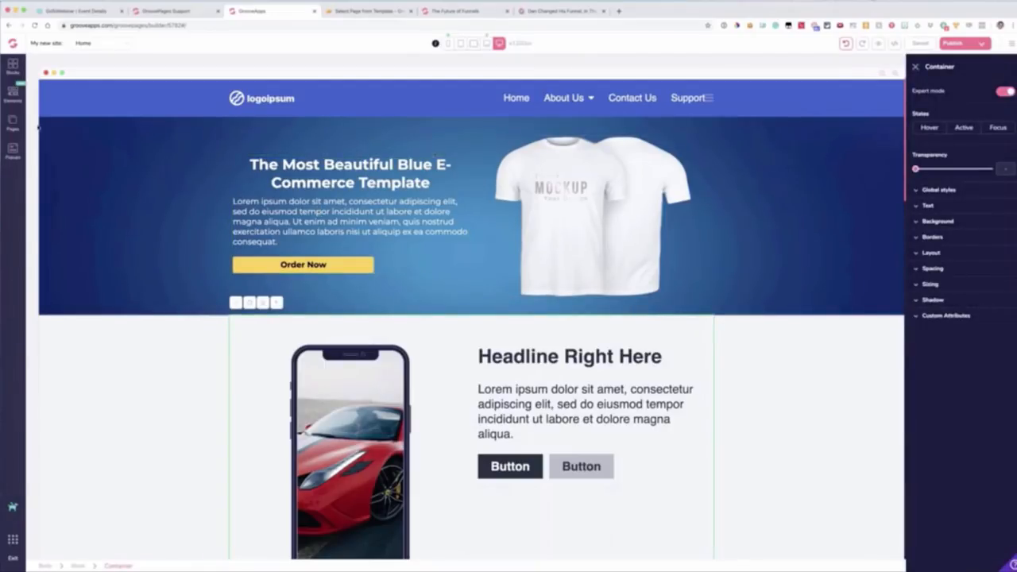
pyautogui.click(11, 69)
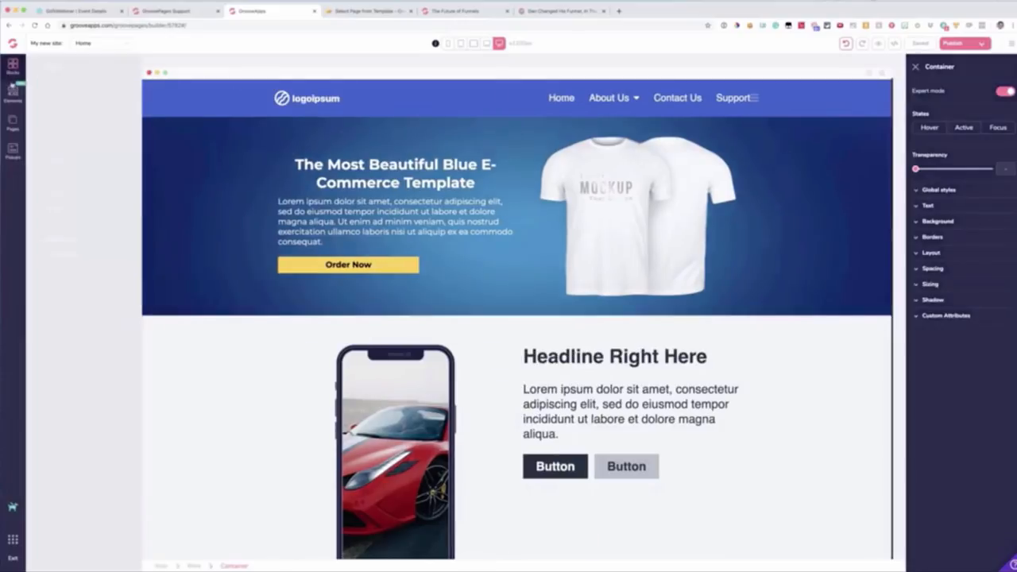
pyautogui.click(102, 91)
pyautogui.click(60, 132)
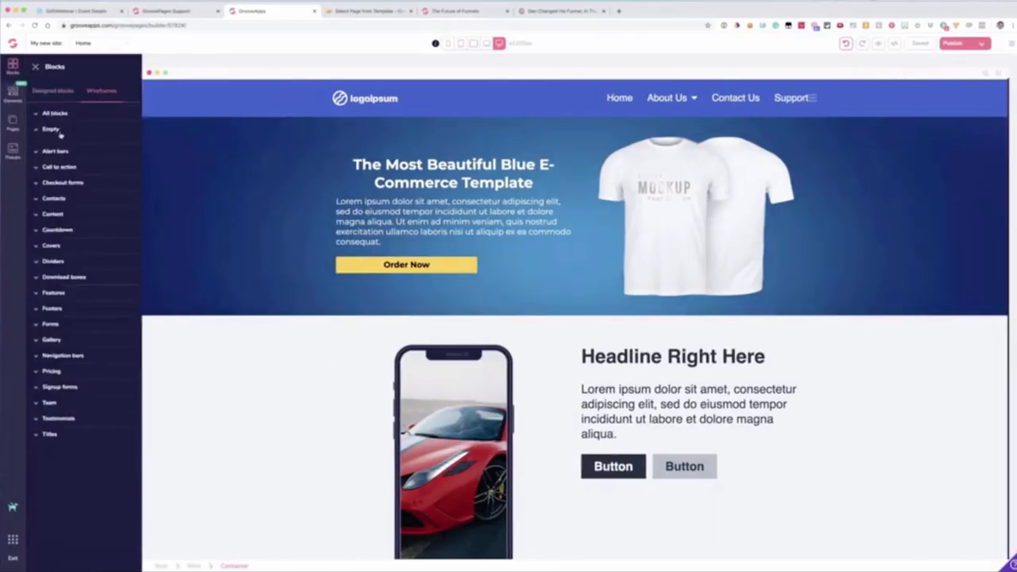
pyautogui.scroll(-5, 91, 233)
pyautogui.scroll(4, 91, 233)
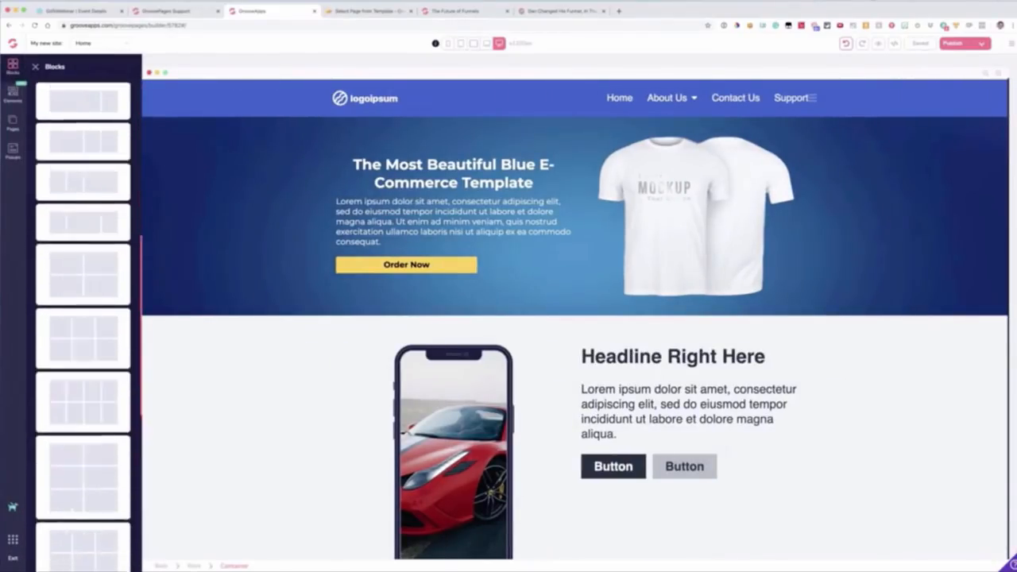
pyautogui.click(12, 95)
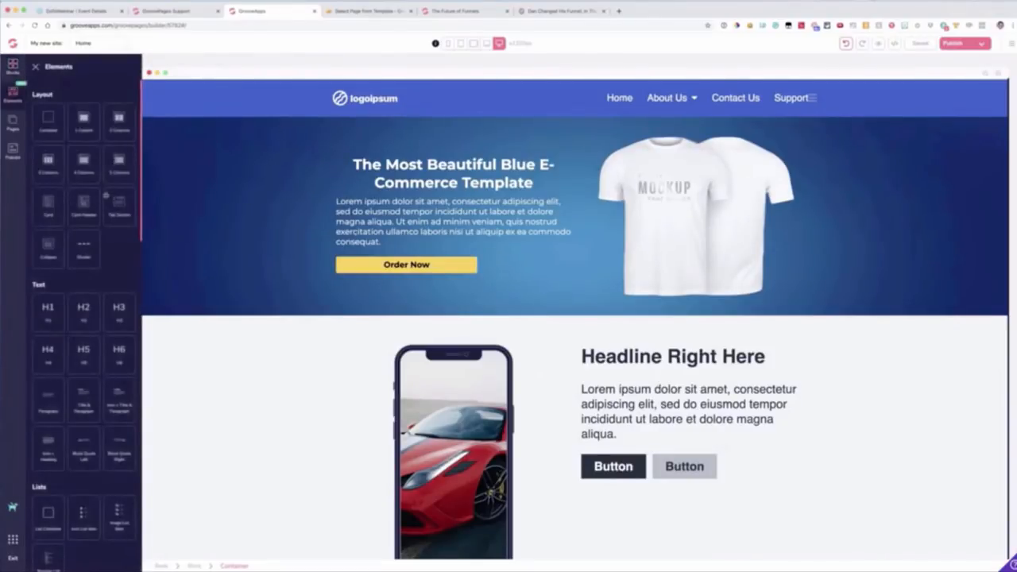
pyautogui.click(13, 67)
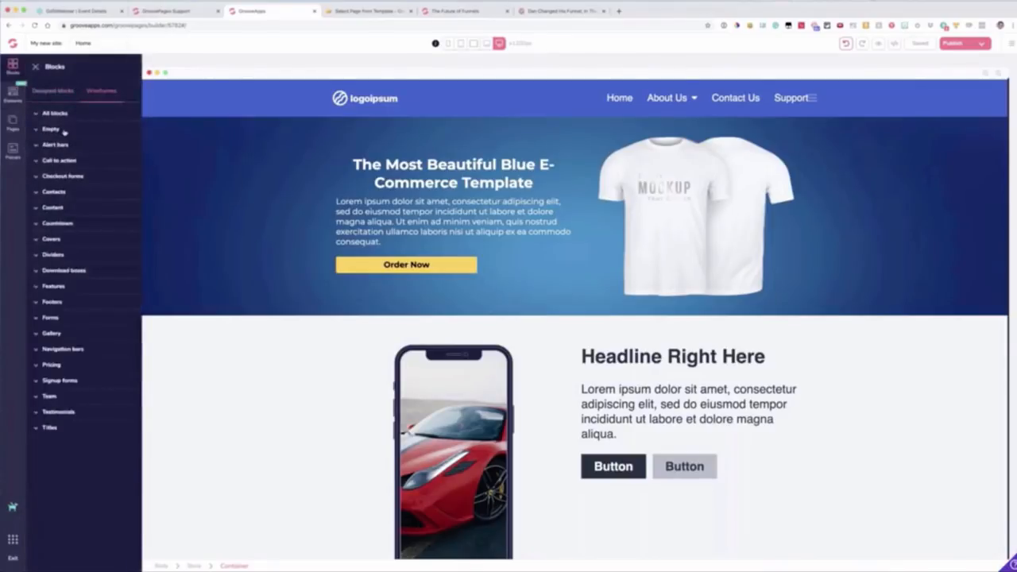
pyautogui.click(51, 129)
pyautogui.scroll(-2, 95, 302)
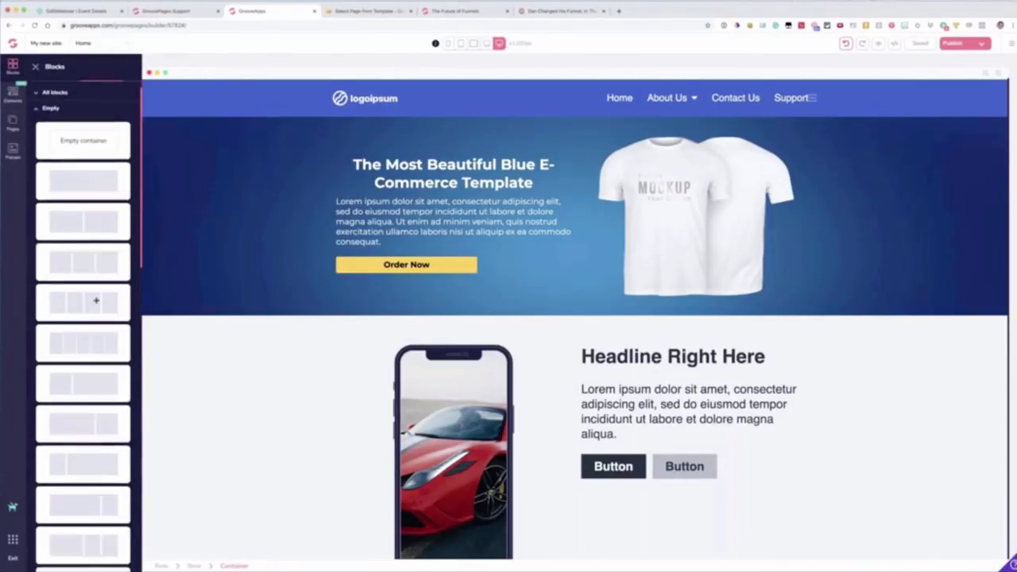
pyautogui.moveTo(88, 327); pyautogui.dragTo(426, 382)
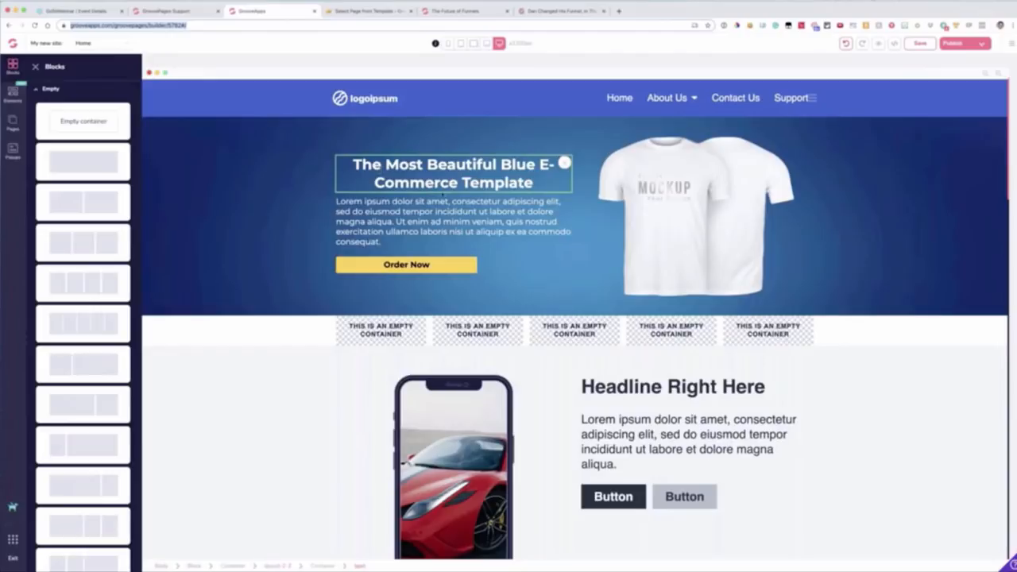
# Step: Replace the hero's T-shirt picture with an empty image placeholder
pyautogui.scroll(-1, 414, 197)
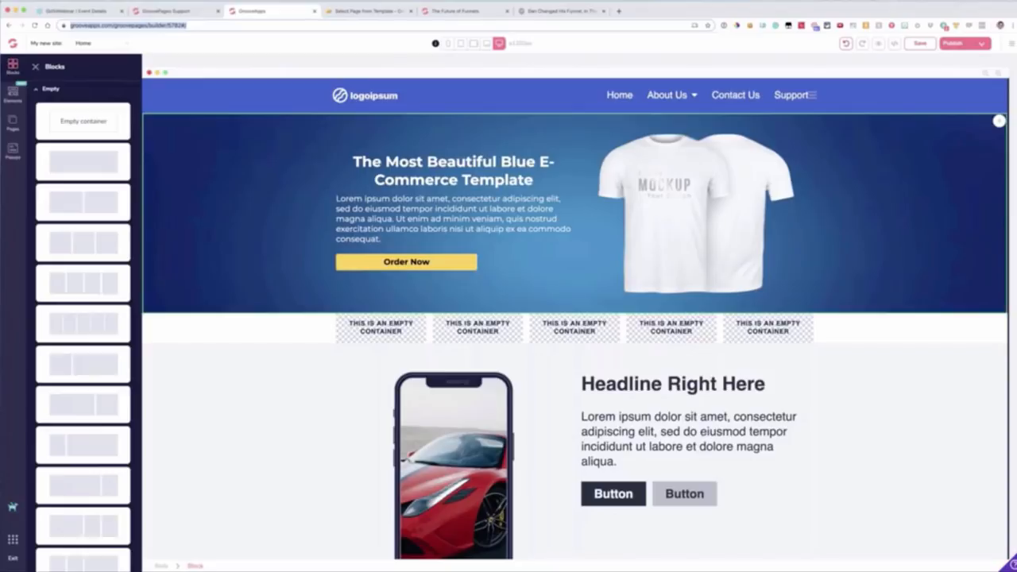
pyautogui.click(682, 197)
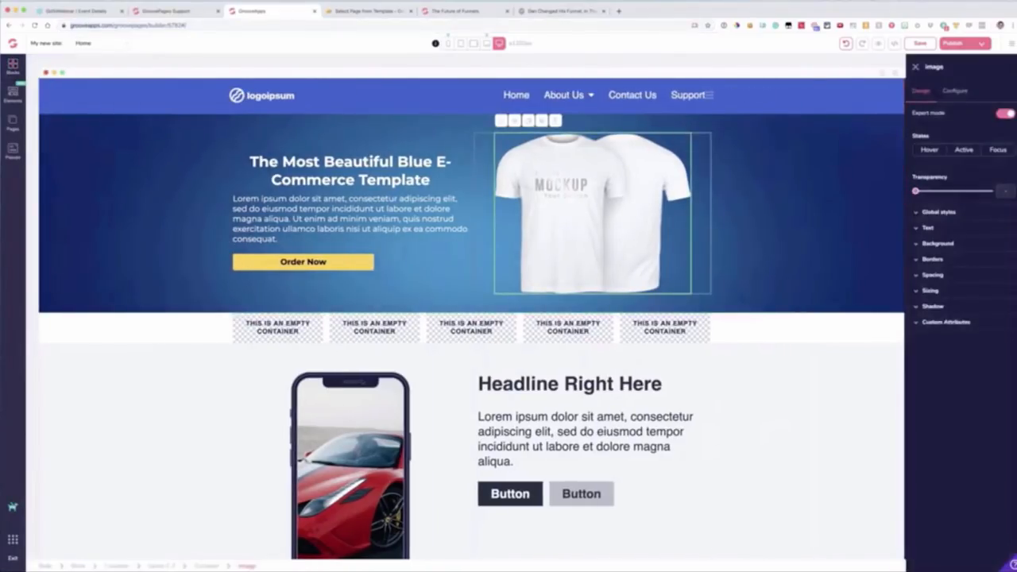
pyautogui.click(12, 93)
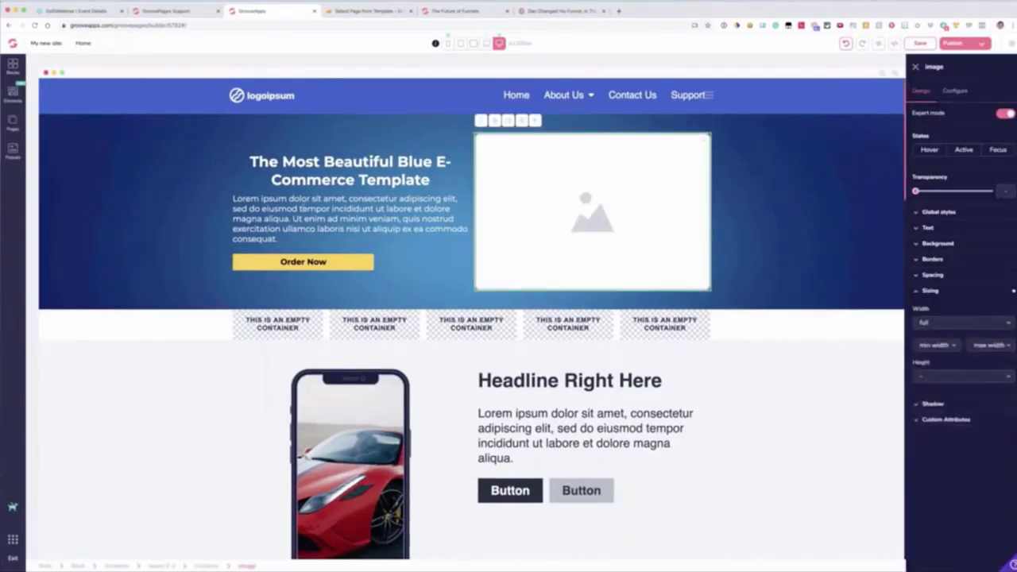
pyautogui.click(349, 218)
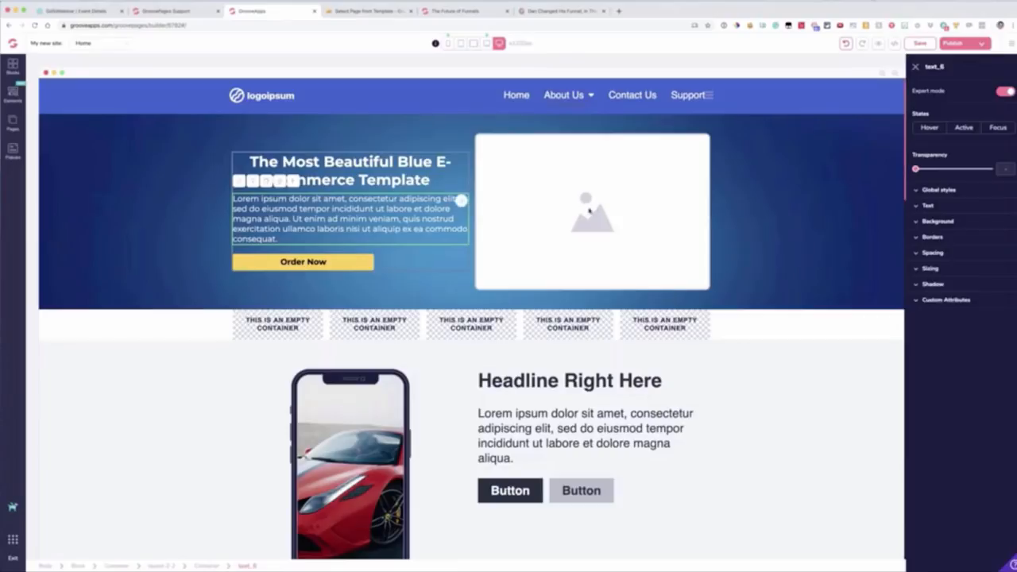
# Step: Select the first empty container in the five-column block below the hero
pyautogui.scroll(-10, 596, 211)
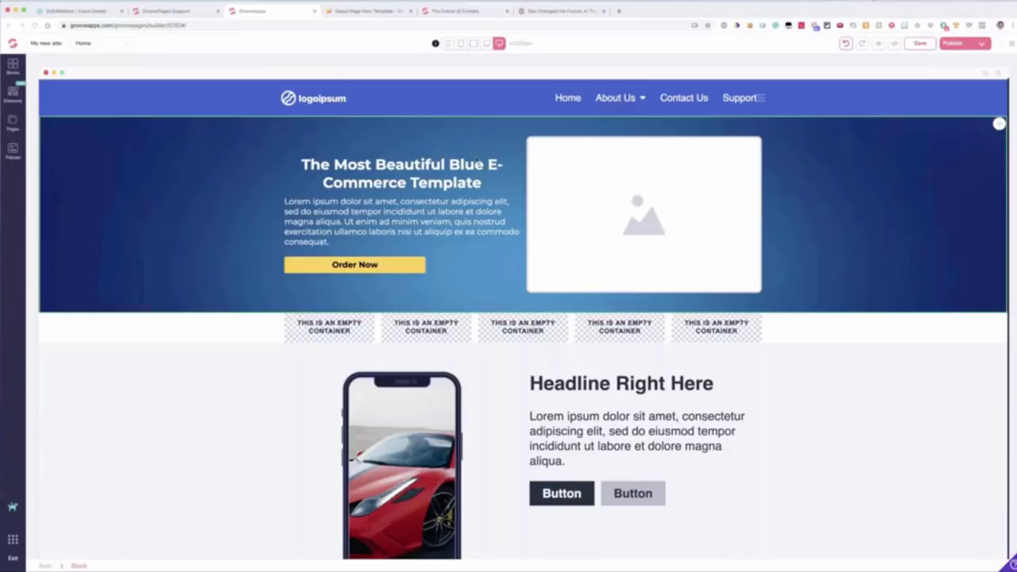
pyautogui.click(354, 337)
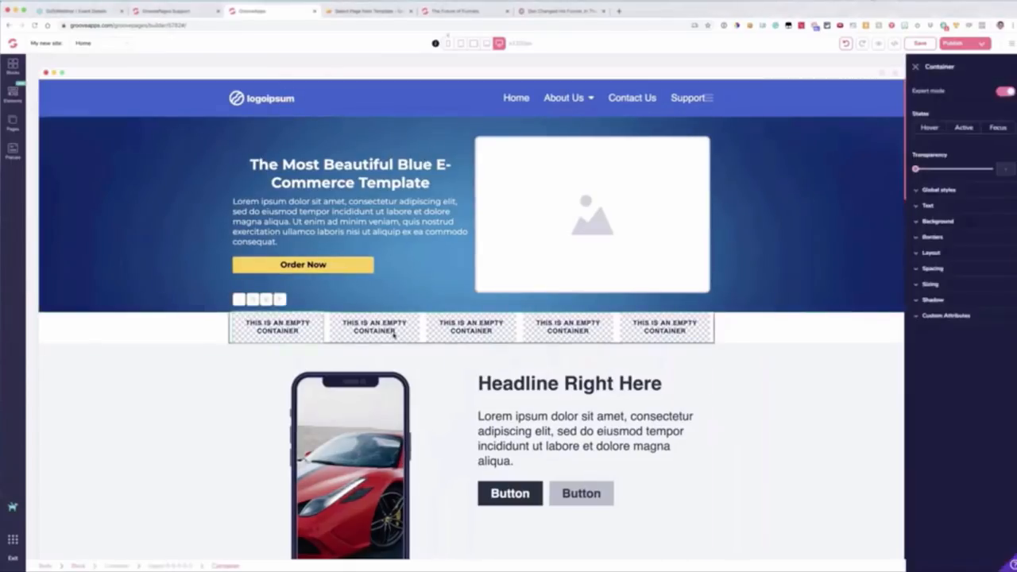